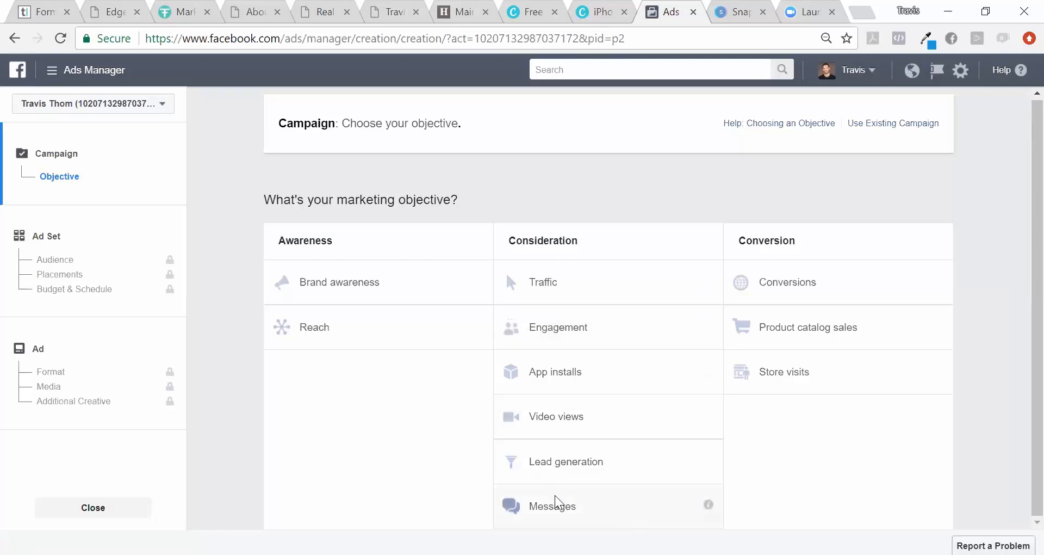
# Choose Messages as the campaign's marketing objective.
pyautogui.click(657, 509)
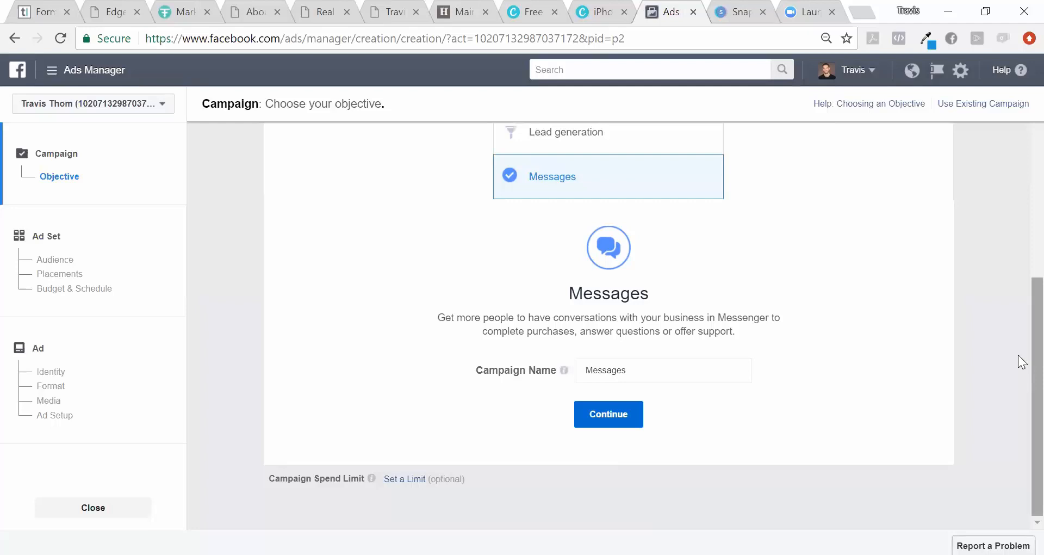
pyautogui.scroll(1, 1018, 355)
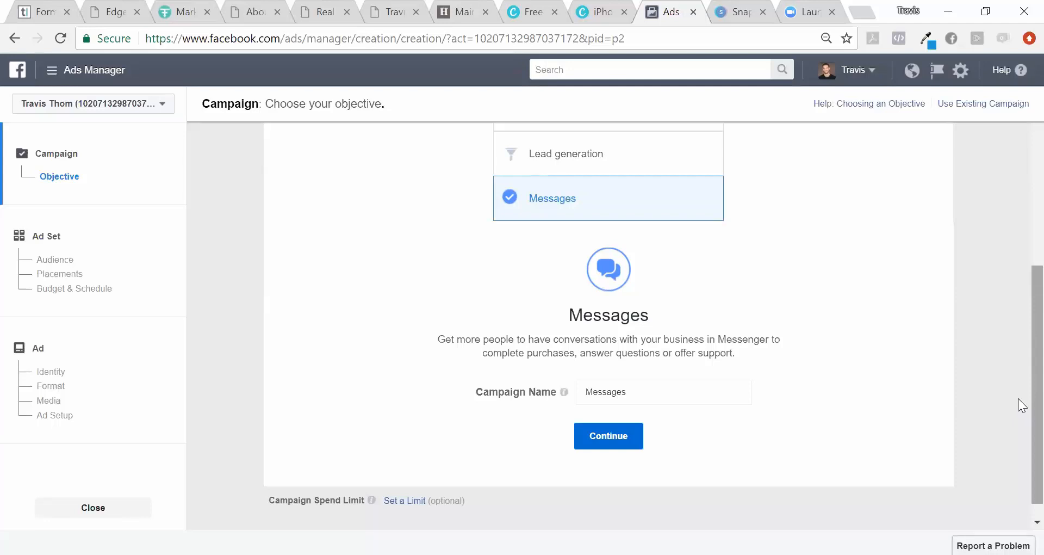
# Switch to Snappa and open the Commercial Insurance template from the Facebook Cover Photo designs.
pyautogui.click(734, 16)
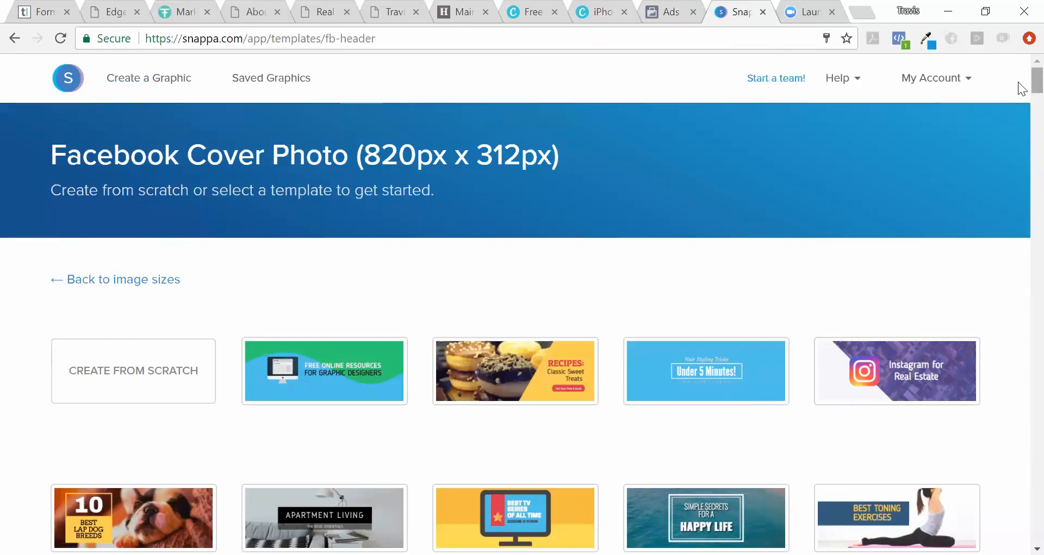
pyautogui.scroll(-5, 1021, 89)
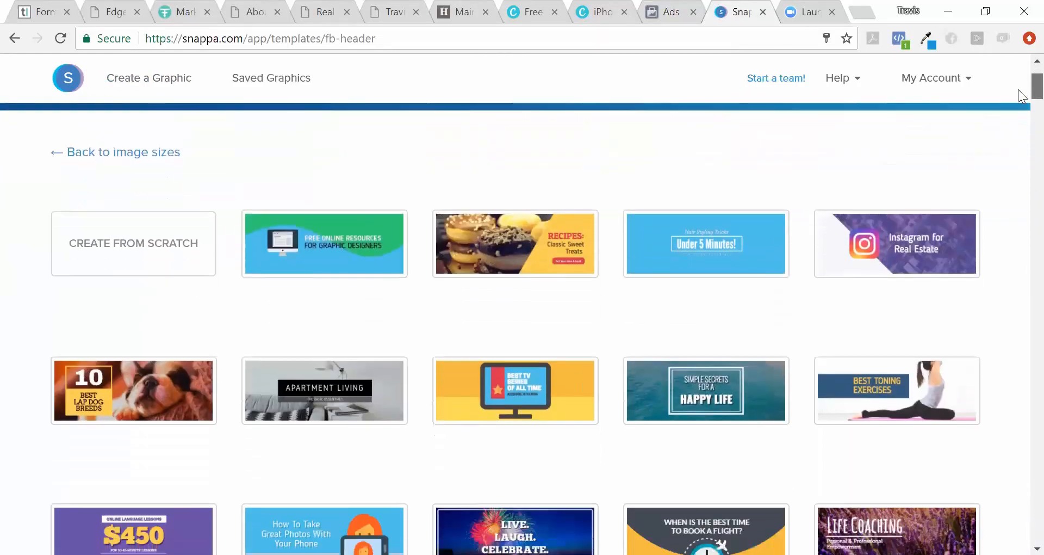
pyautogui.scroll(-4, 1021, 106)
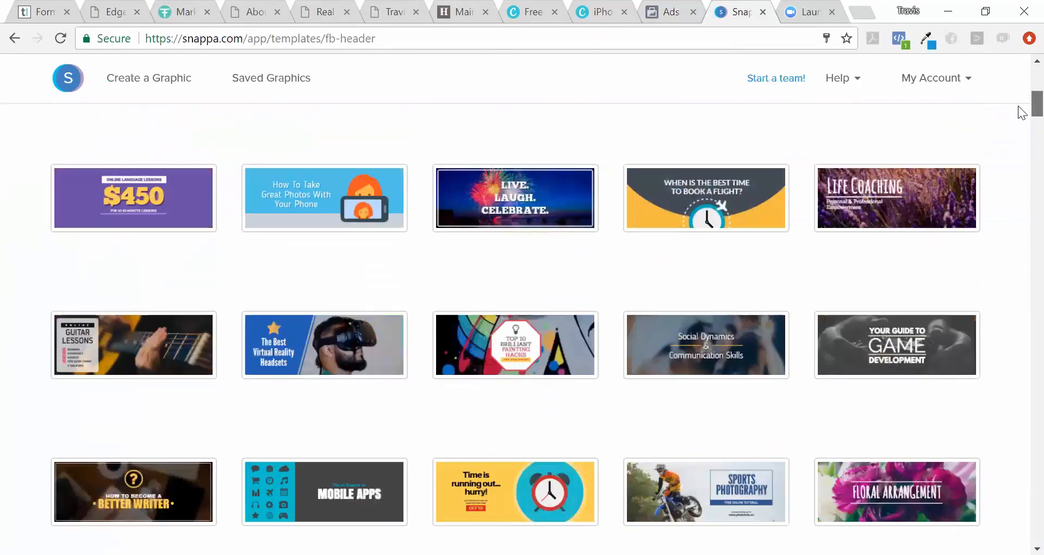
pyautogui.scroll(-4, 1023, 114)
pyautogui.scroll(-11, 1022, 126)
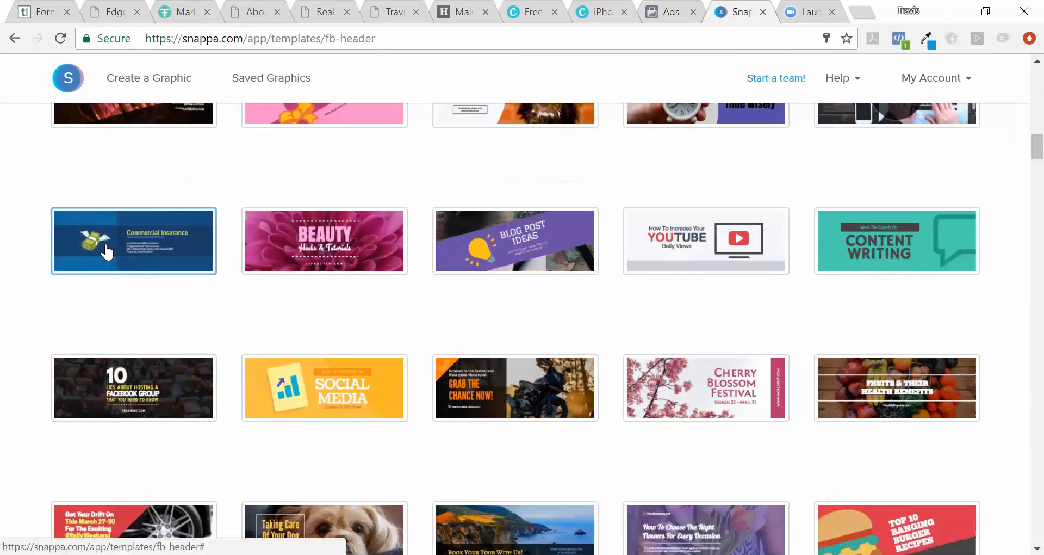
pyautogui.click(106, 246)
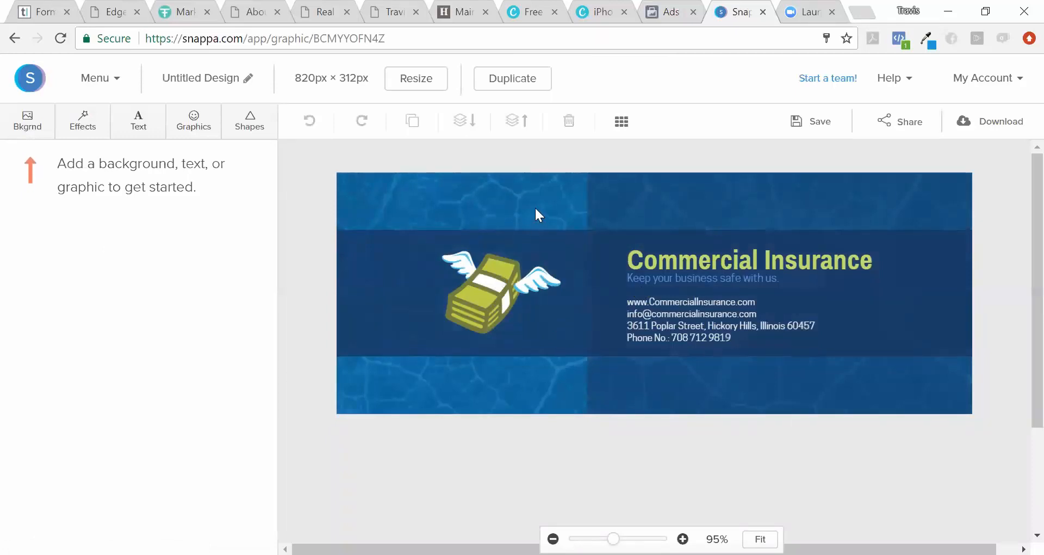
# Open the background options and browse the previously uploaded images.
pyautogui.click(30, 132)
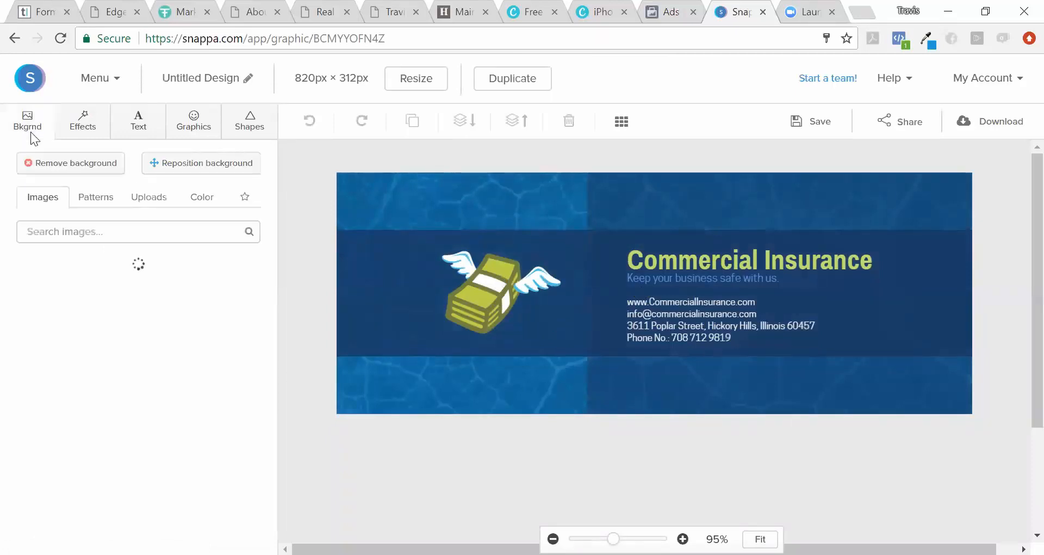
pyautogui.click(159, 199)
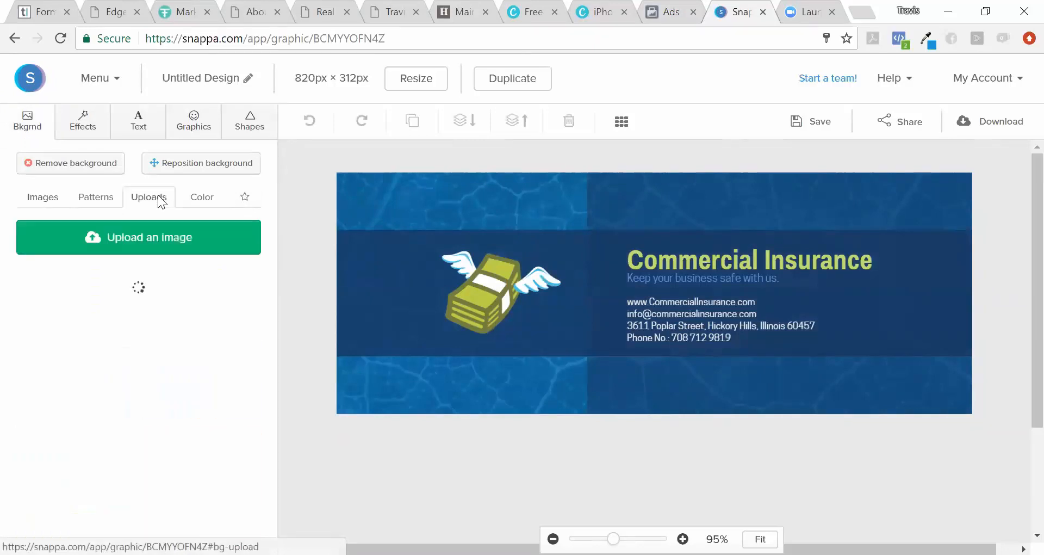
pyautogui.scroll(-3, 273, 234)
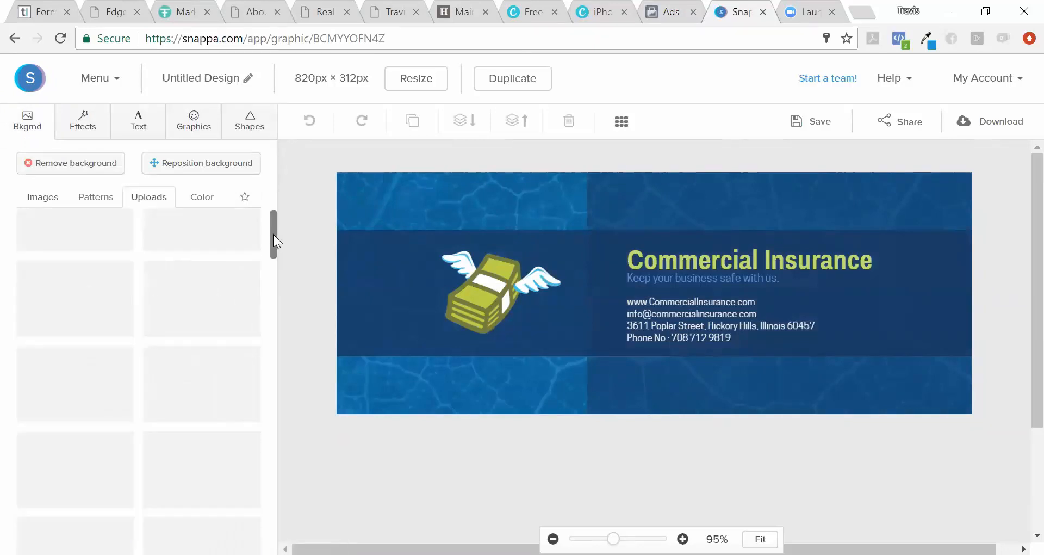
pyautogui.moveTo(273, 234); pyautogui.dragTo(269, 159)
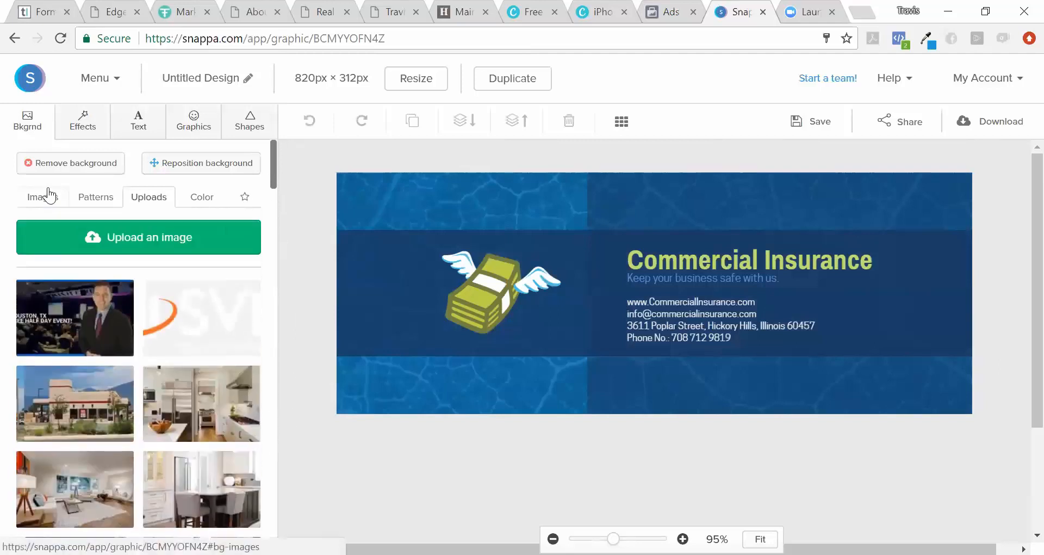
pyautogui.click(82, 237)
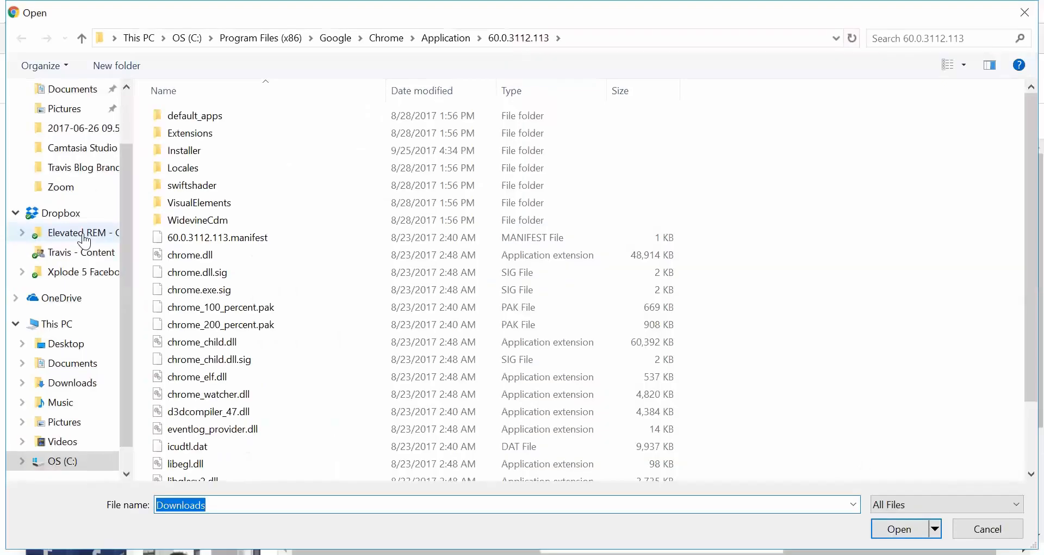
pyautogui.click(101, 362)
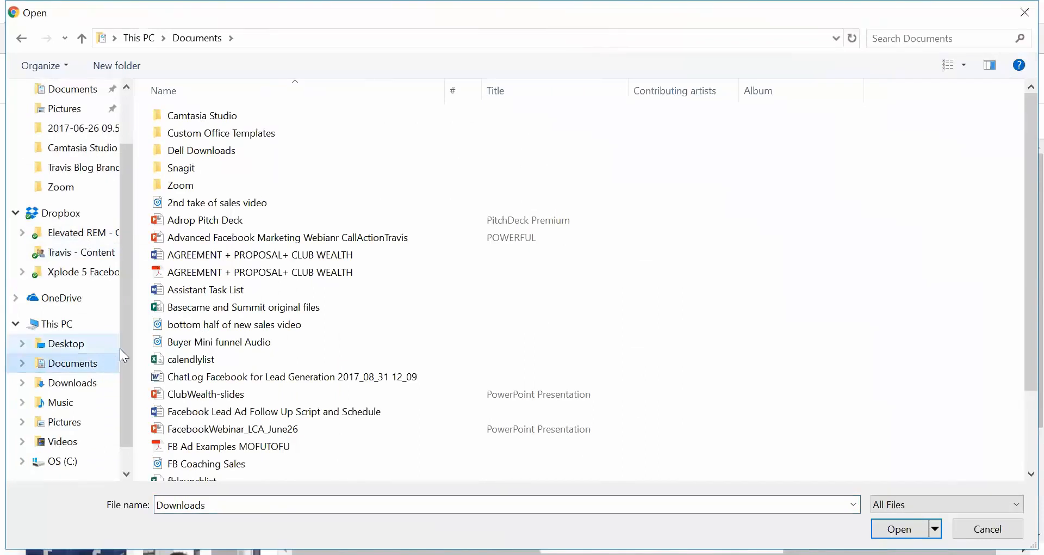
pyautogui.scroll(2, 124, 357)
pyautogui.click(59, 141)
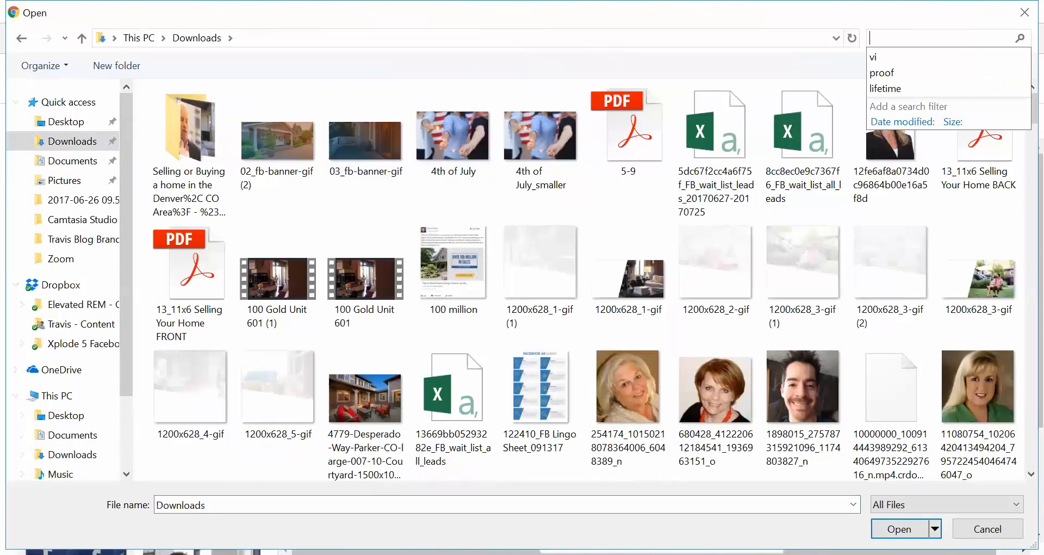
pyautogui.write('homes')
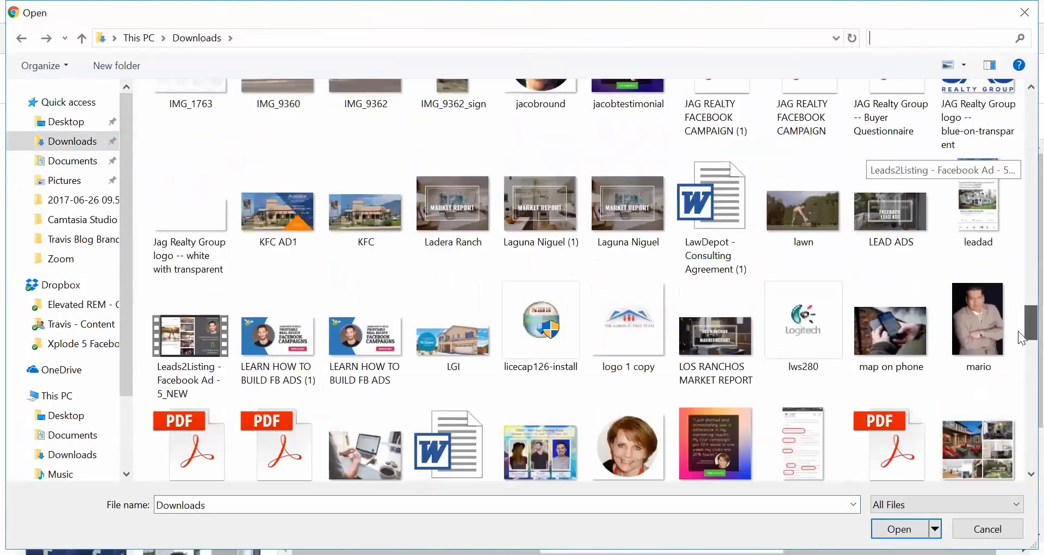
pyautogui.moveTo(1021, 330); pyautogui.dragTo(1024, 289)
pyautogui.click(1020, 17)
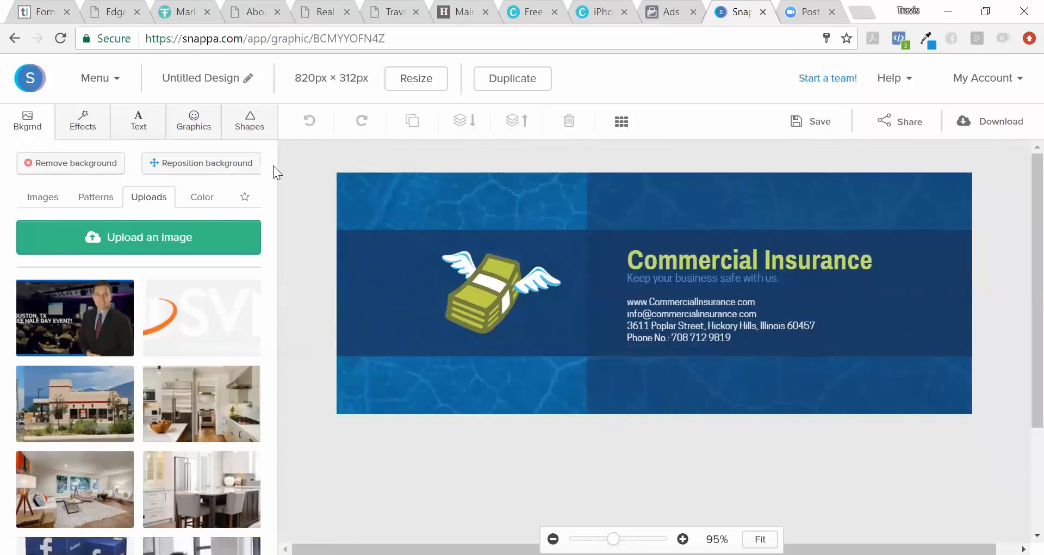
# Search the stock background images for "homes" and apply the photo of a town beneath a blue, cloudy sky.
pyautogui.click(36, 206)
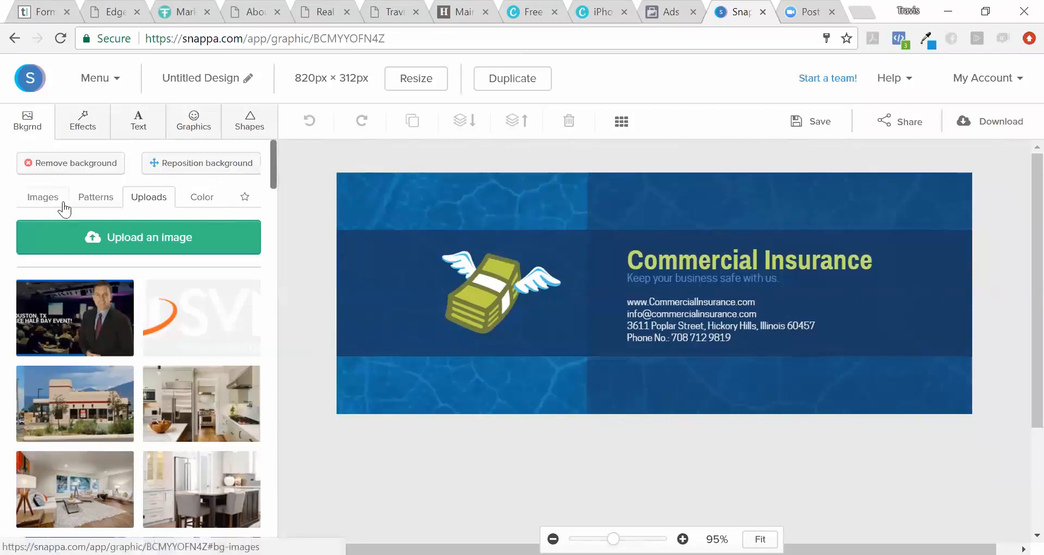
pyautogui.write('homes')
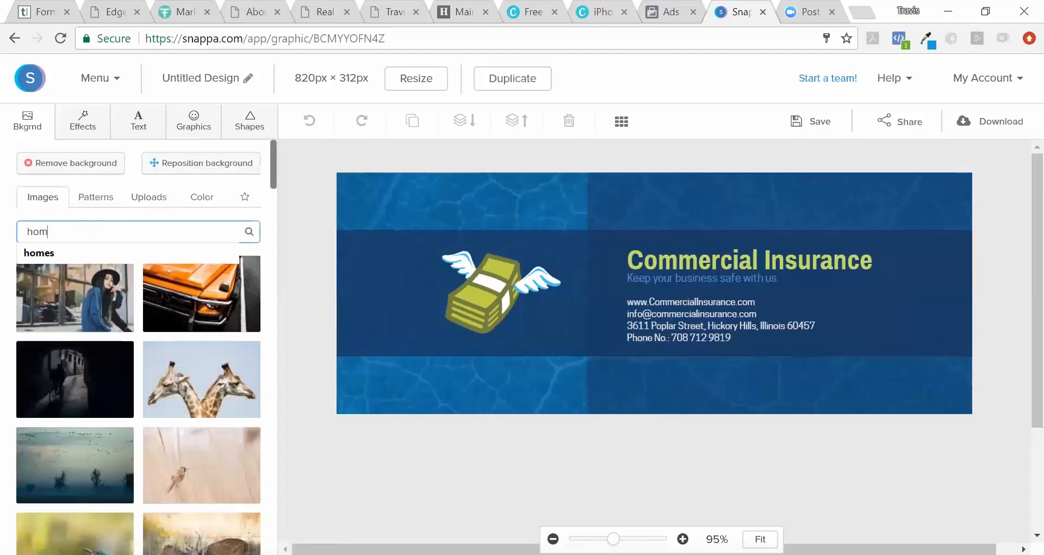
pyautogui.click(96, 248)
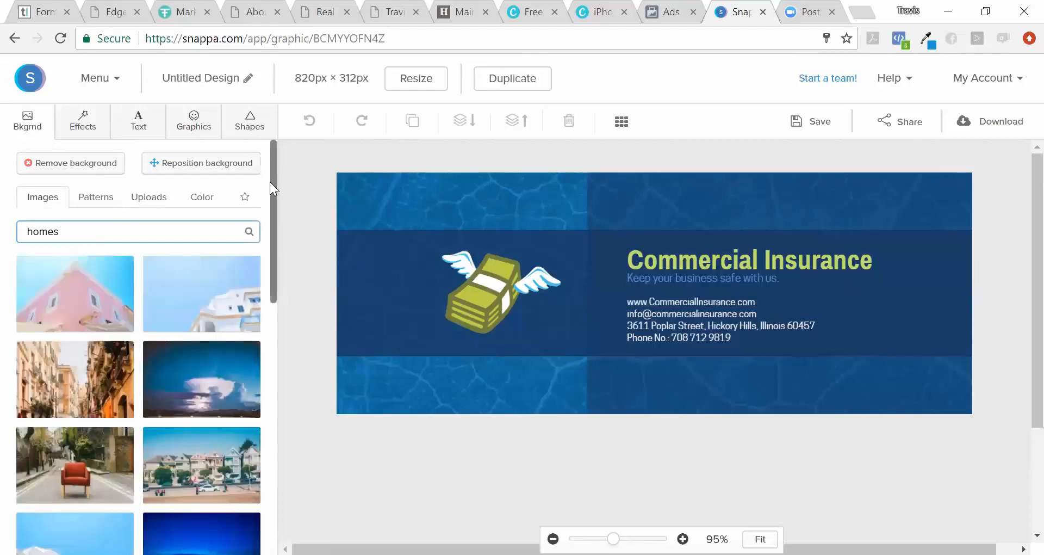
pyautogui.scroll(-2, 276, 239)
pyautogui.scroll(-3, 279, 296)
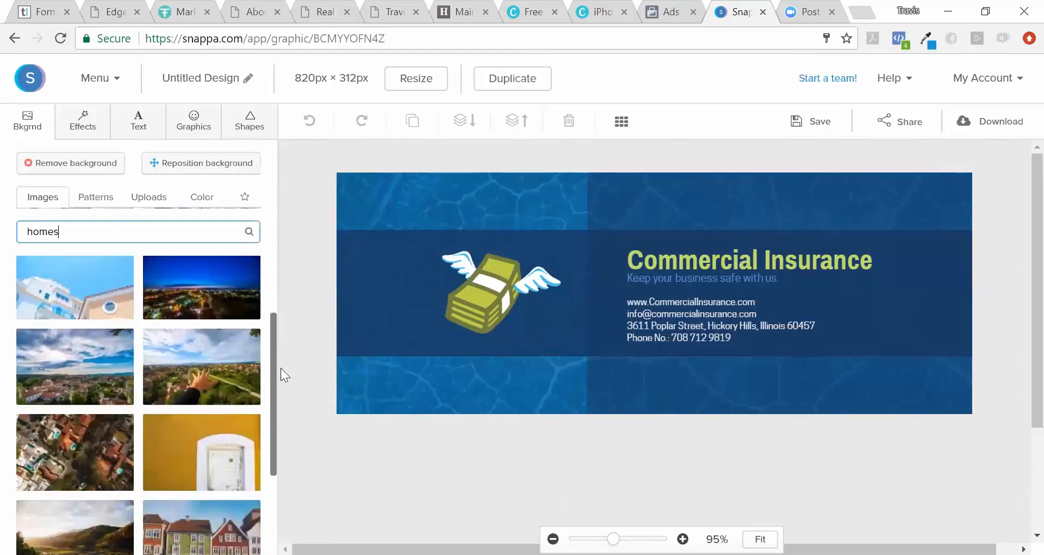
pyautogui.scroll(-2, 281, 373)
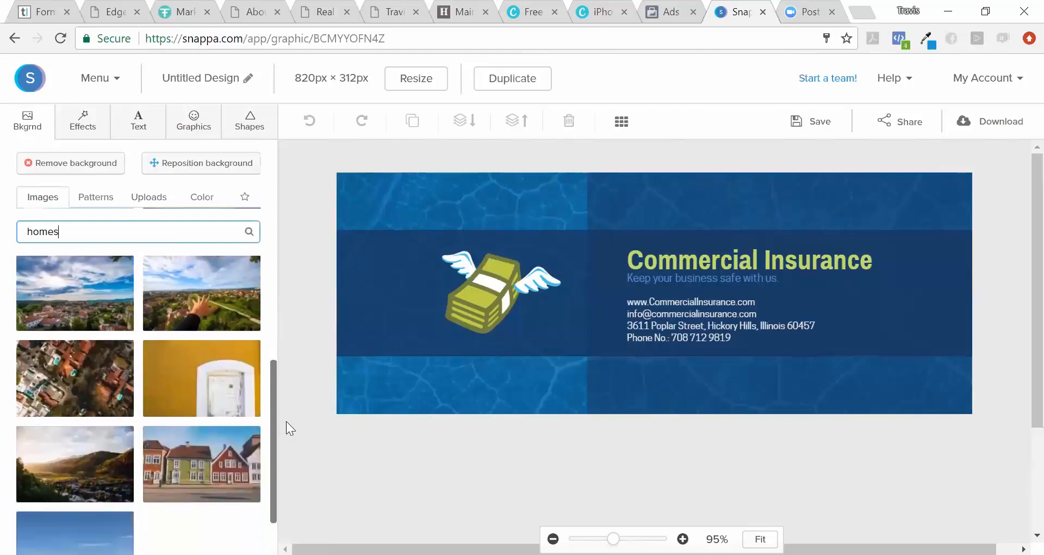
pyautogui.scroll(2, 273, 411)
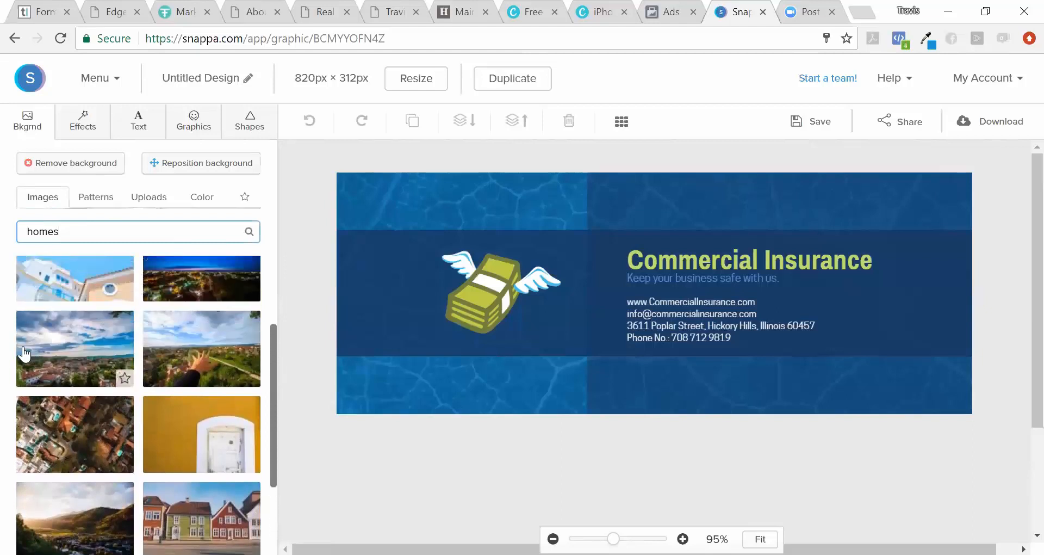
pyautogui.click(61, 353)
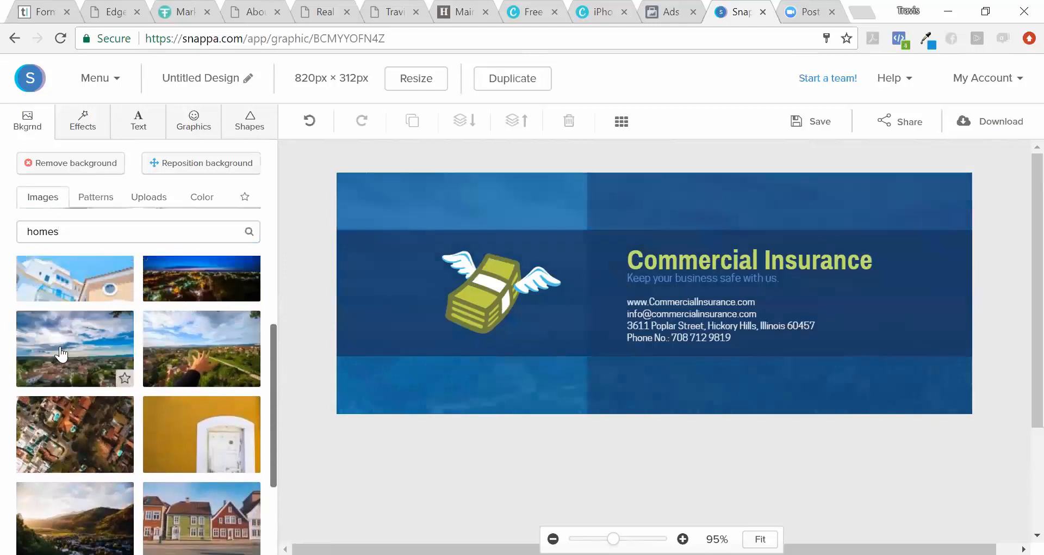
# Replace the "Commercial Insurance" heading text with "SCOTTSDALE REAL ESTATE MARKET REPORT".
pyautogui.click(475, 299)
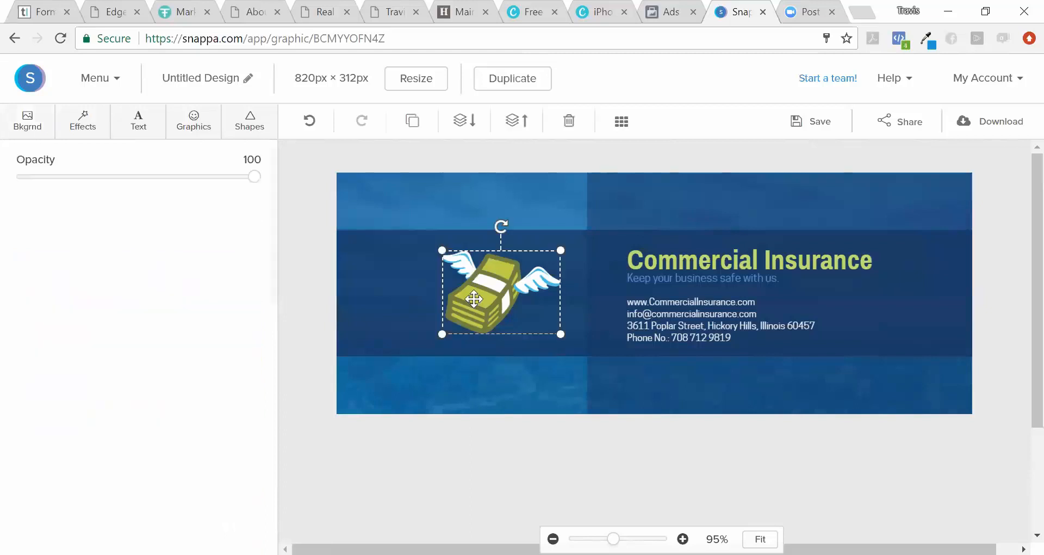
pyautogui.click(713, 259)
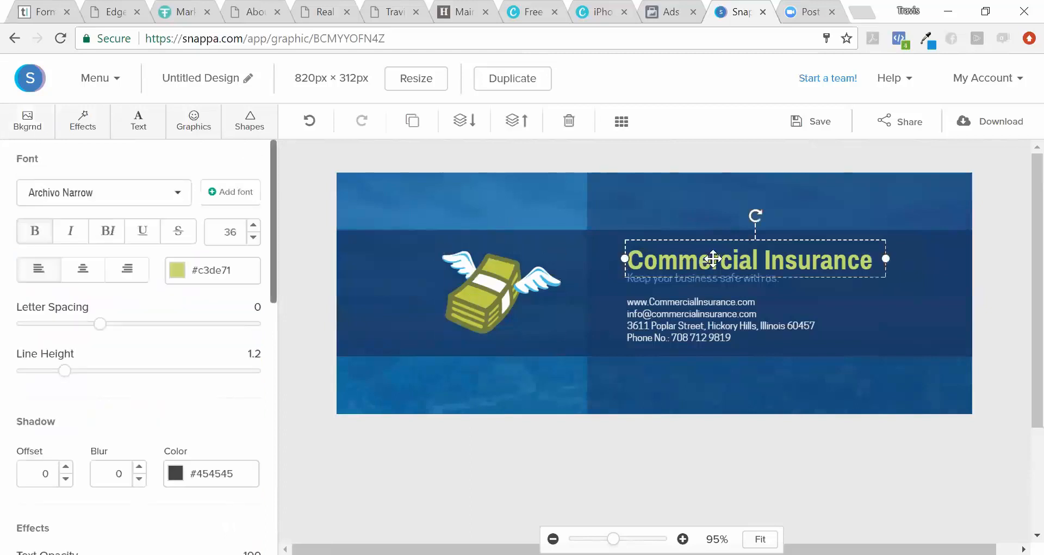
pyautogui.doubleClick(713, 259)
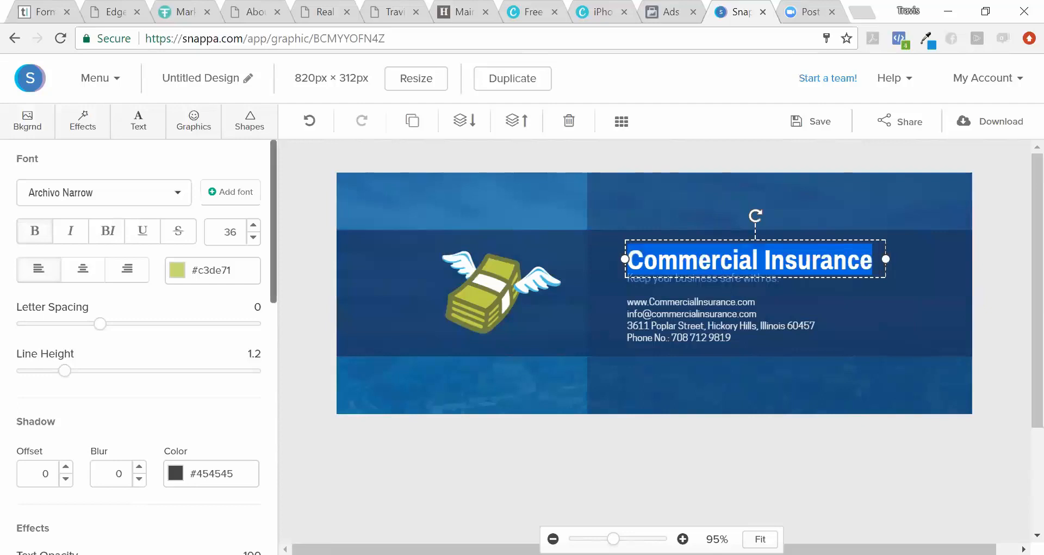
pyautogui.click(711, 260)
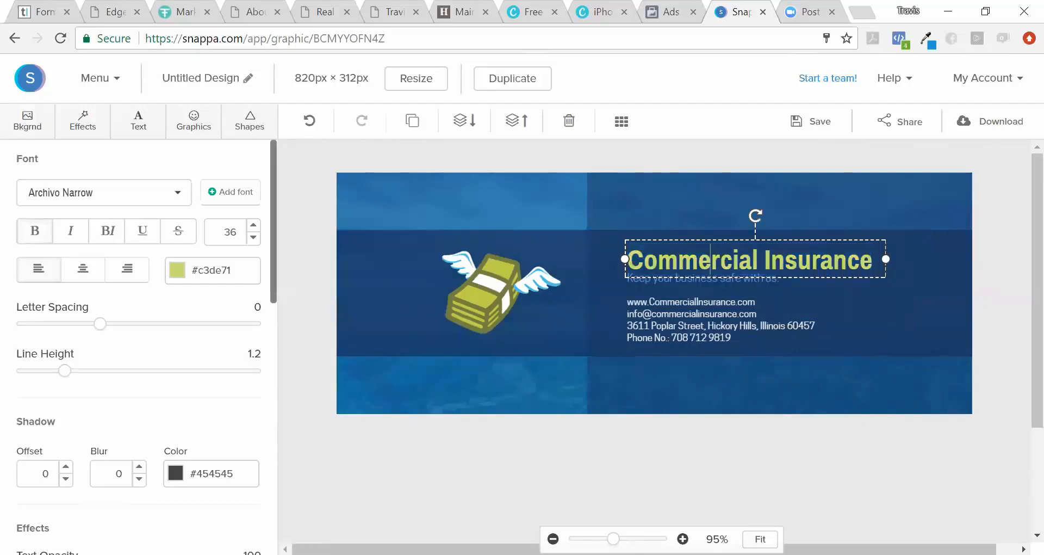
pyautogui.hotkey('ctrl', 'a')
pyautogui.press('BackSpace')
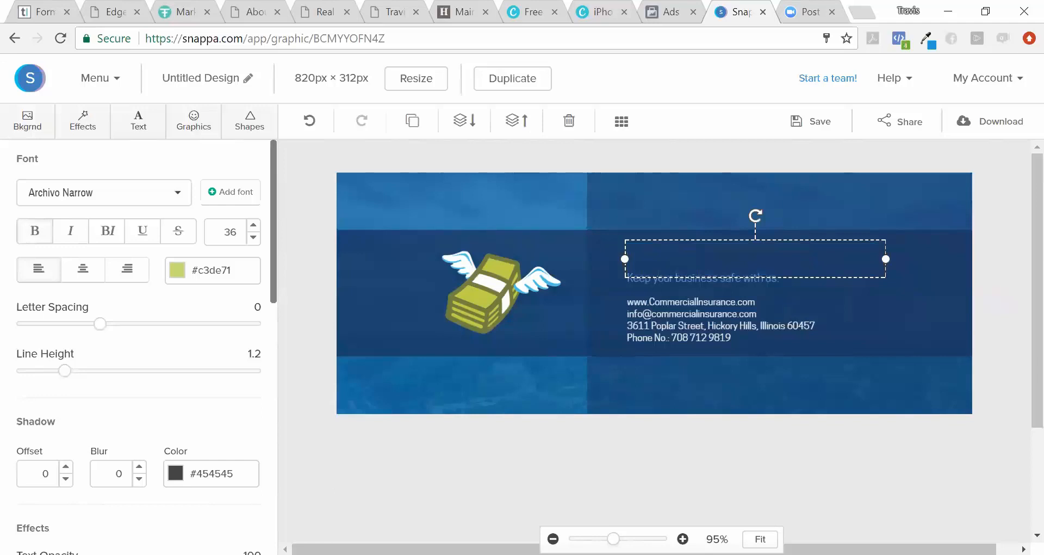
pyautogui.write('SCO')
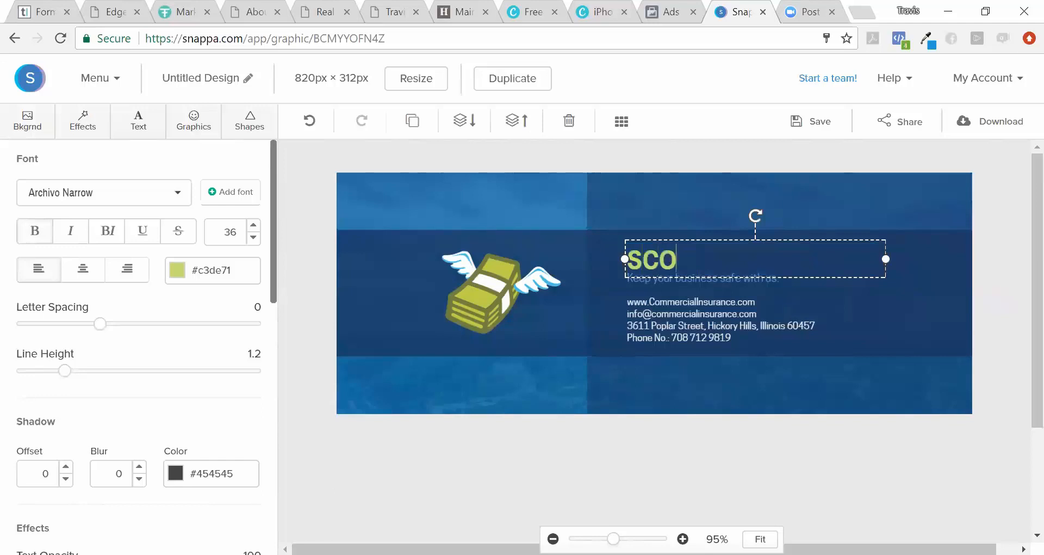
pyautogui.write('TTSDALE')
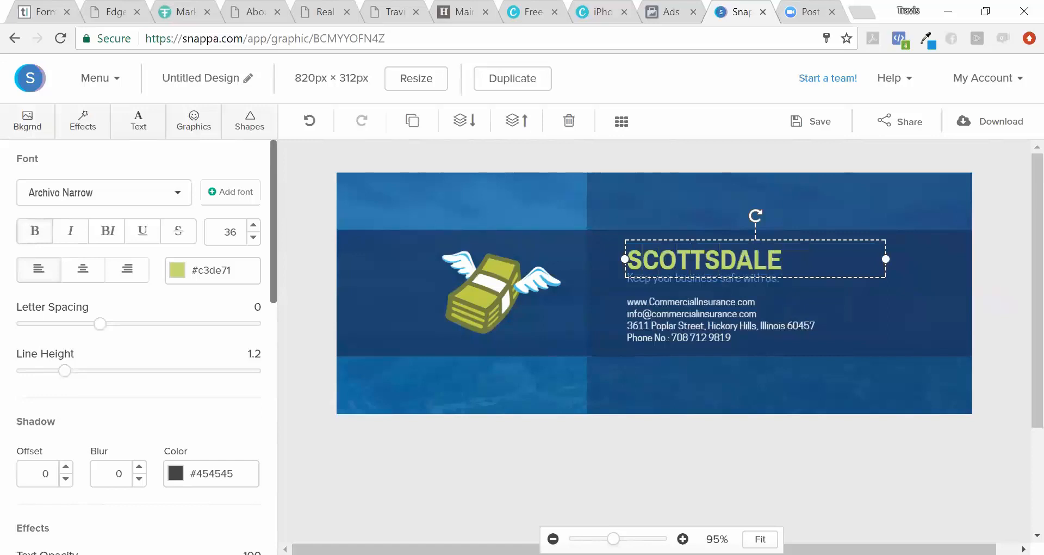
pyautogui.write('REAL')
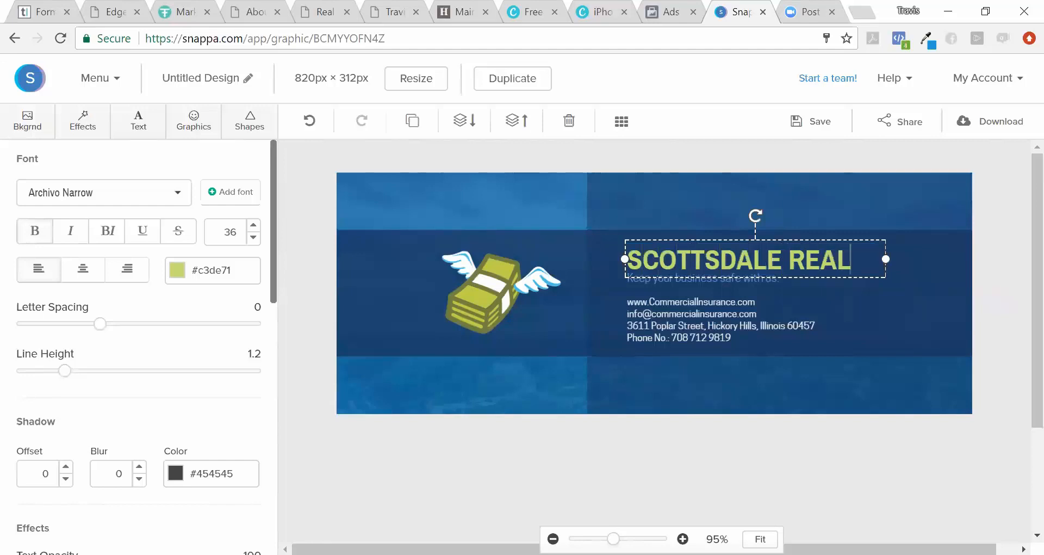
pyautogui.write(' ESTATE M')
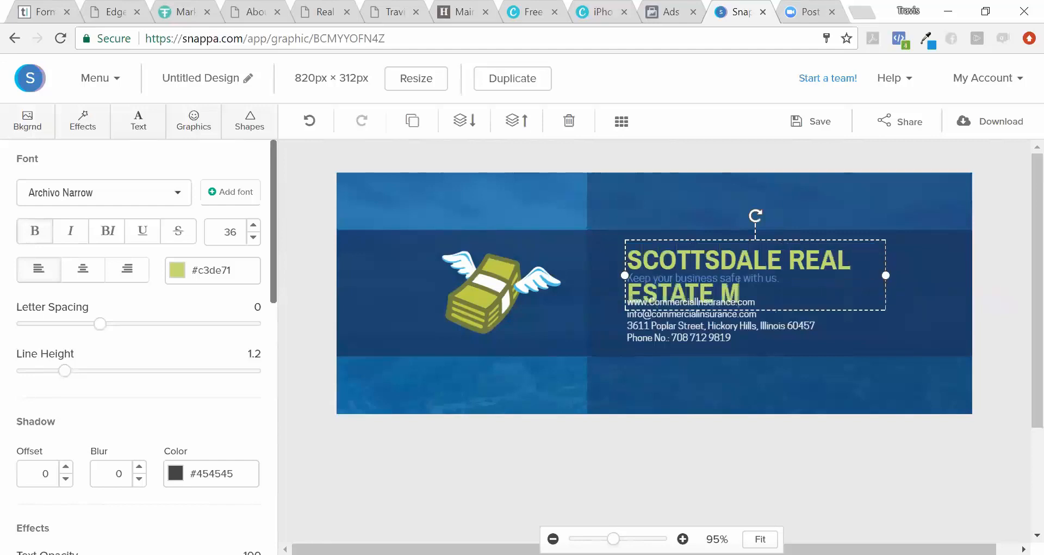
pyautogui.write('ARKET REPORT')
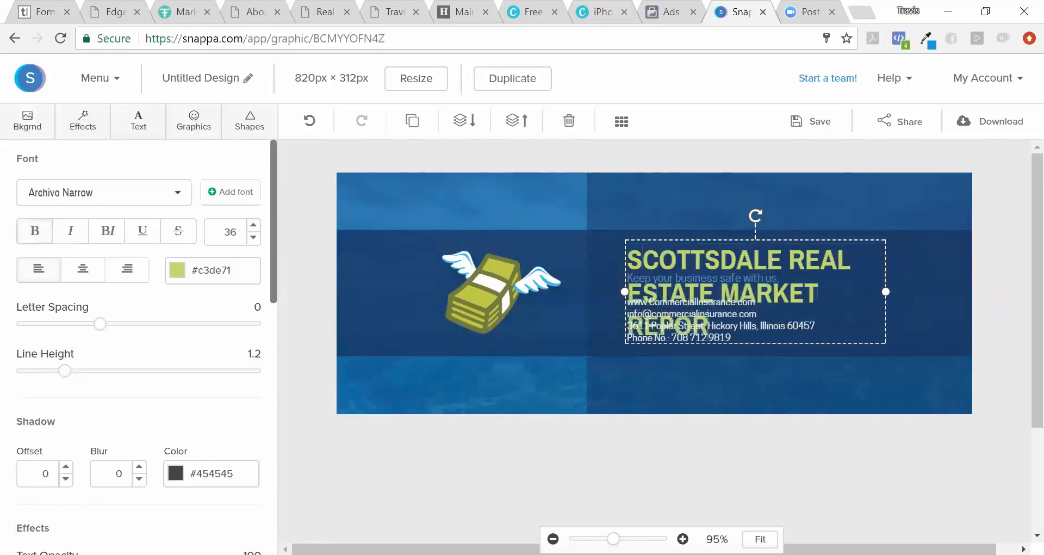
pyautogui.click(958, 310)
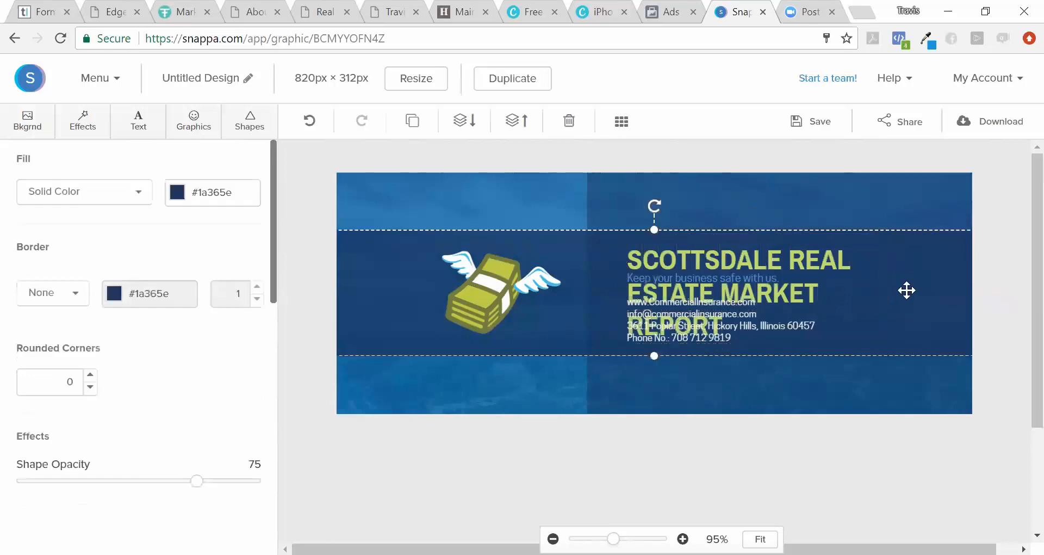
# Widen the "SCOTTSDALE REAL ESTATE MARKET REPORT" heading's text box to fit one line and set its font size to 26.
pyautogui.click(805, 279)
pyautogui.click(826, 303)
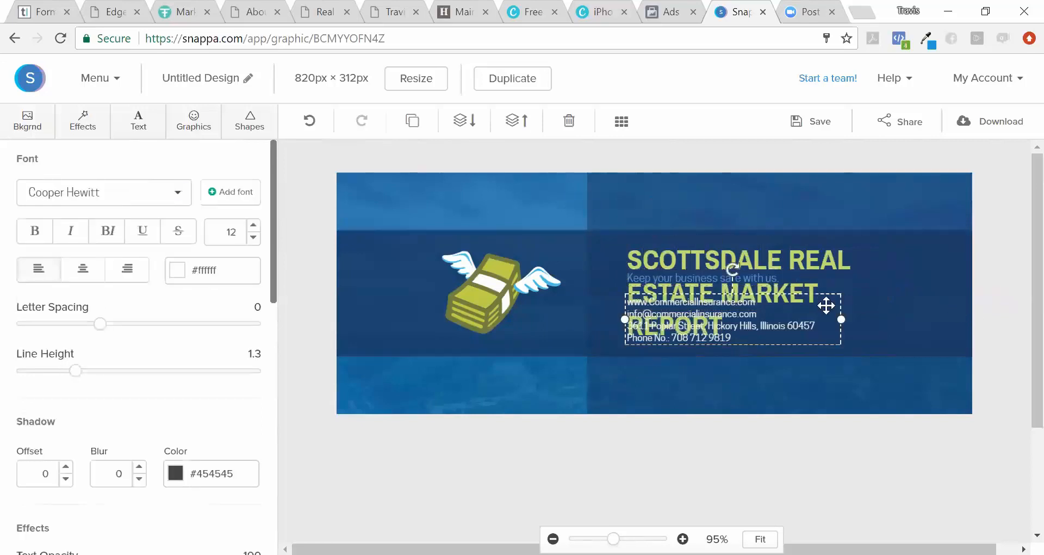
pyautogui.click(864, 280)
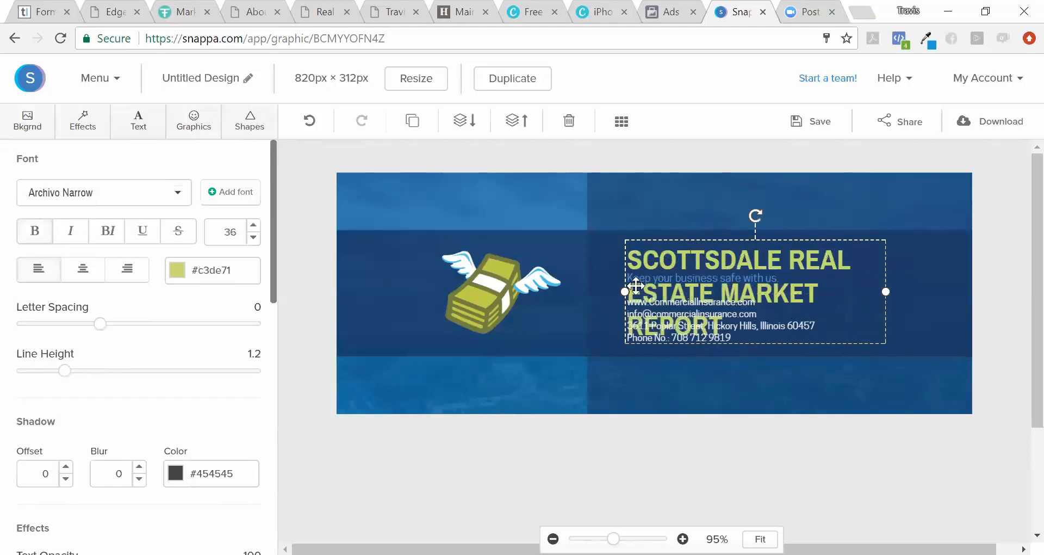
pyautogui.moveTo(621, 292); pyautogui.dragTo(343, 245)
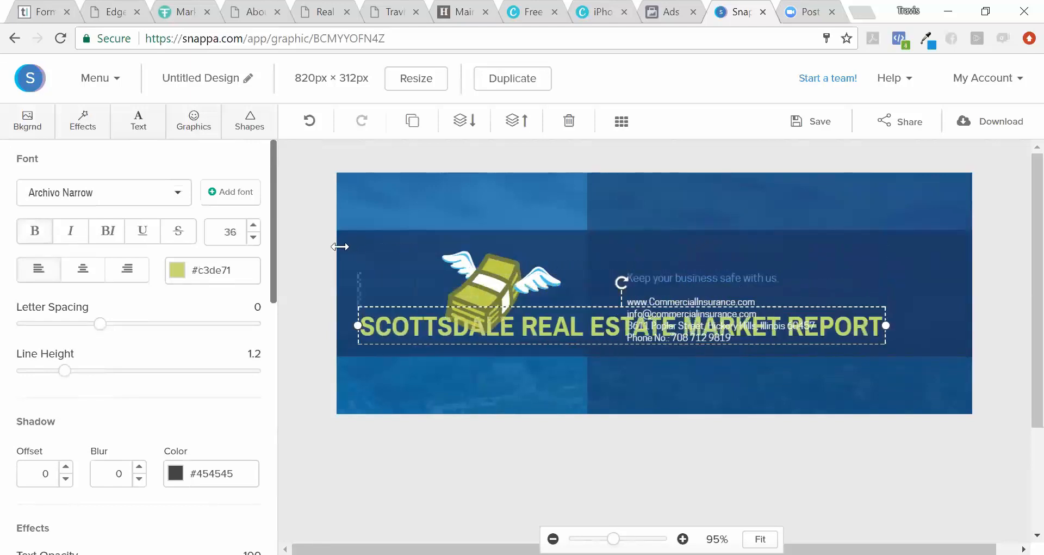
pyautogui.doubleClick(382, 313)
pyautogui.click(254, 237)
pyautogui.click(253, 237)
pyautogui.click(254, 237)
pyautogui.click(254, 238)
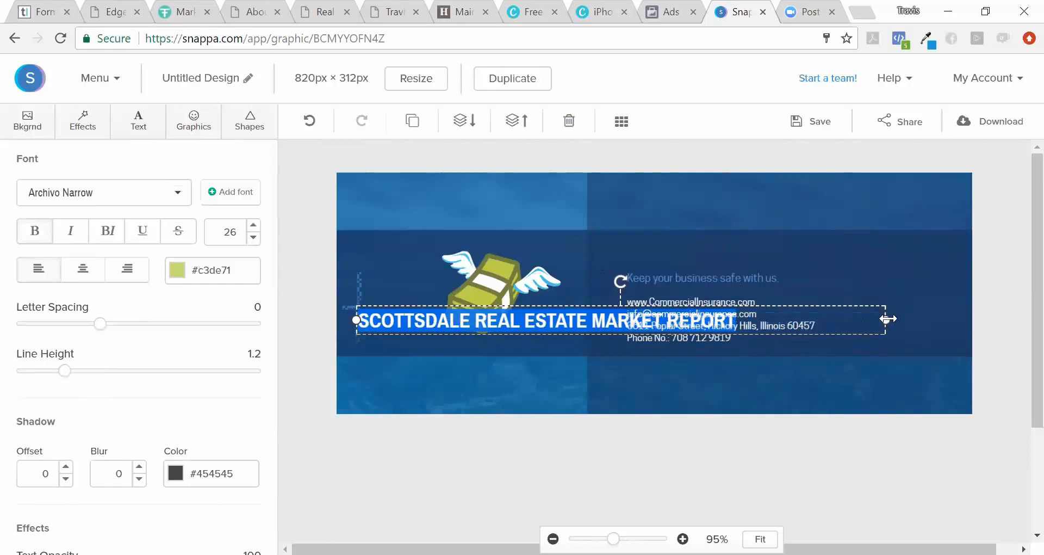
# Narrow the heading's text box so it wraps onto two lines and move it above the contact details beside the money graphic.
pyautogui.moveTo(886, 318); pyautogui.dragTo(578, 330)
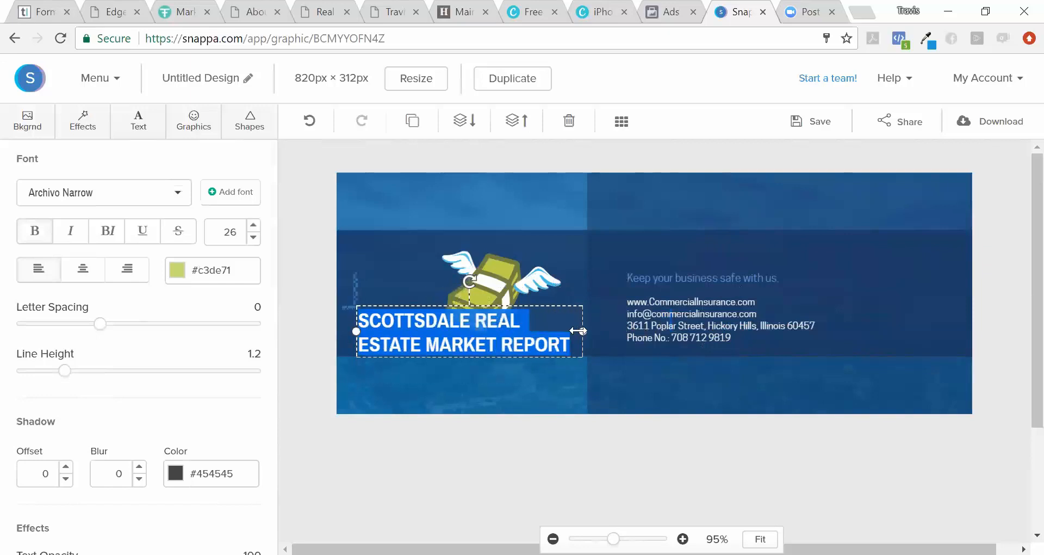
pyautogui.click(507, 367)
pyautogui.moveTo(486, 349); pyautogui.dragTo(757, 289)
# Delete the contact details block and move the "Keep your business safe with us." tagline just below the heading.
pyautogui.click(766, 298)
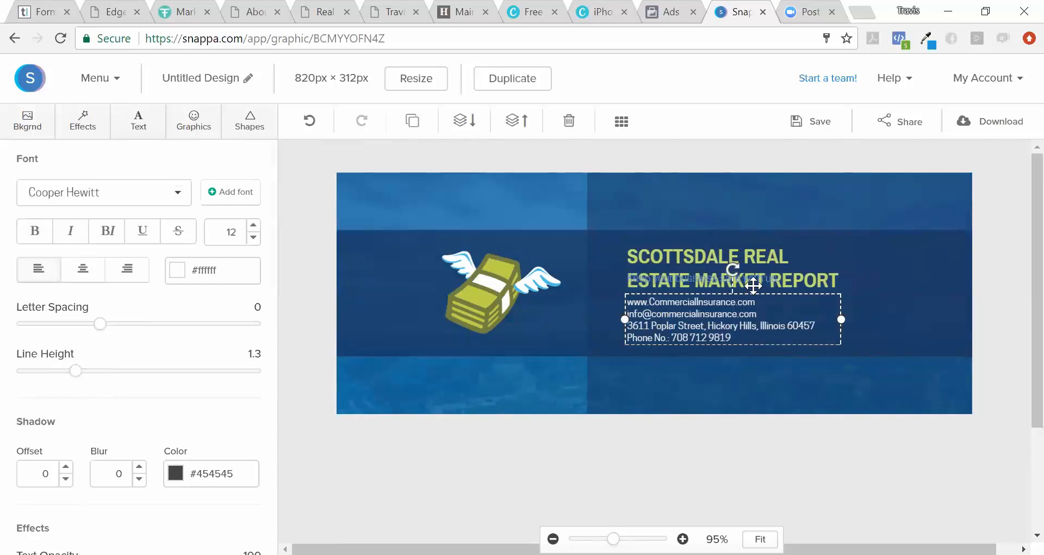
pyautogui.press('Delete')
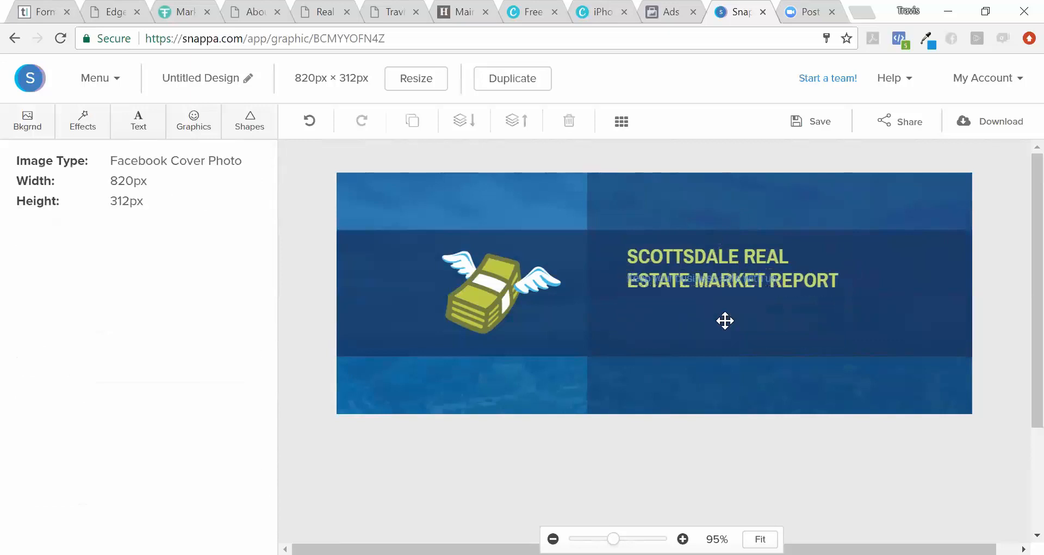
pyautogui.click(705, 279)
pyautogui.moveTo(705, 279); pyautogui.dragTo(705, 310)
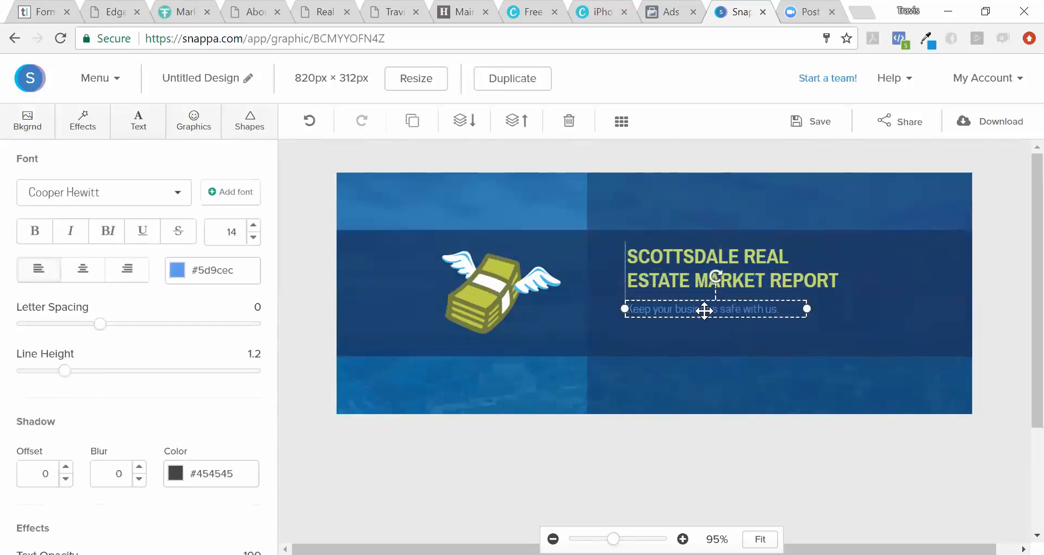
pyautogui.click(733, 373)
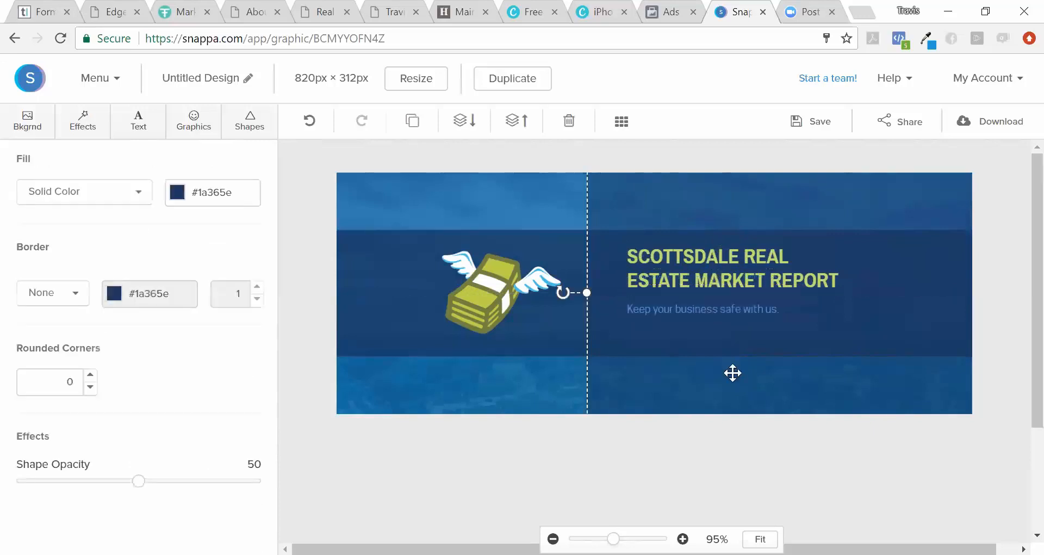
# Replace the tagline text with "Get Local Market Updates From Our Facebook BOT" and widen its box to fit one line.
pyautogui.doubleClick(702, 306)
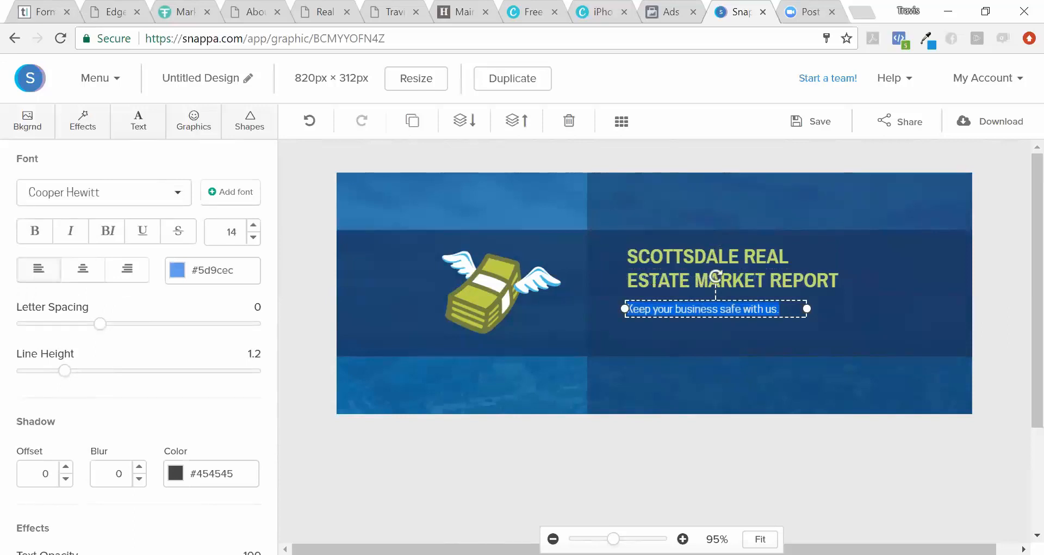
pyautogui.write('Se')
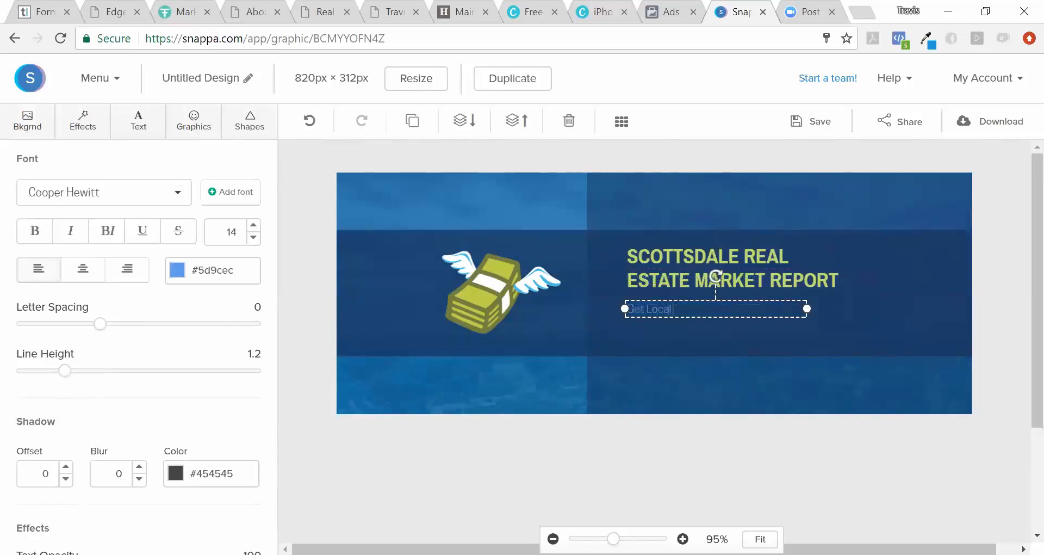
pyautogui.write('t Local Market Updates From')
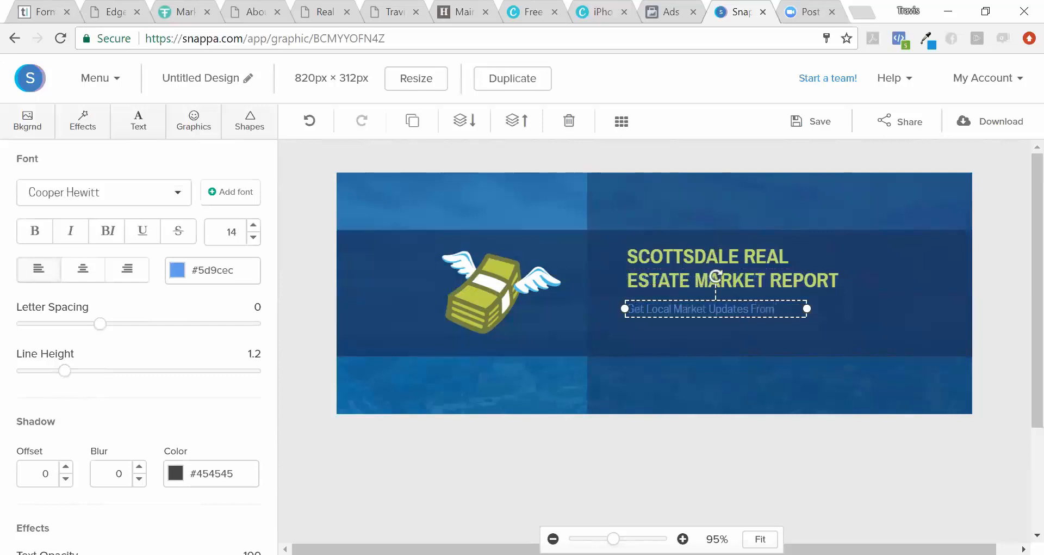
pyautogui.write(' Our Facebook')
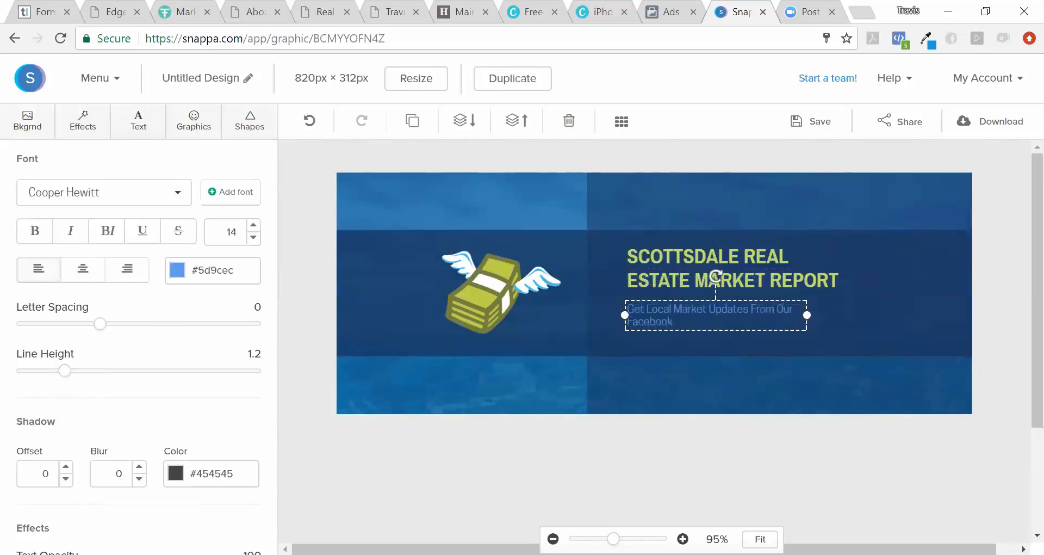
pyautogui.write(' BOT')
pyautogui.moveTo(806, 314); pyautogui.dragTo(867, 310)
pyautogui.click(916, 291)
# Shift the tagline and the heading slightly downward within the dark horizontal band.
pyautogui.click(761, 308)
pyautogui.moveTo(760, 308); pyautogui.dragTo(760, 314)
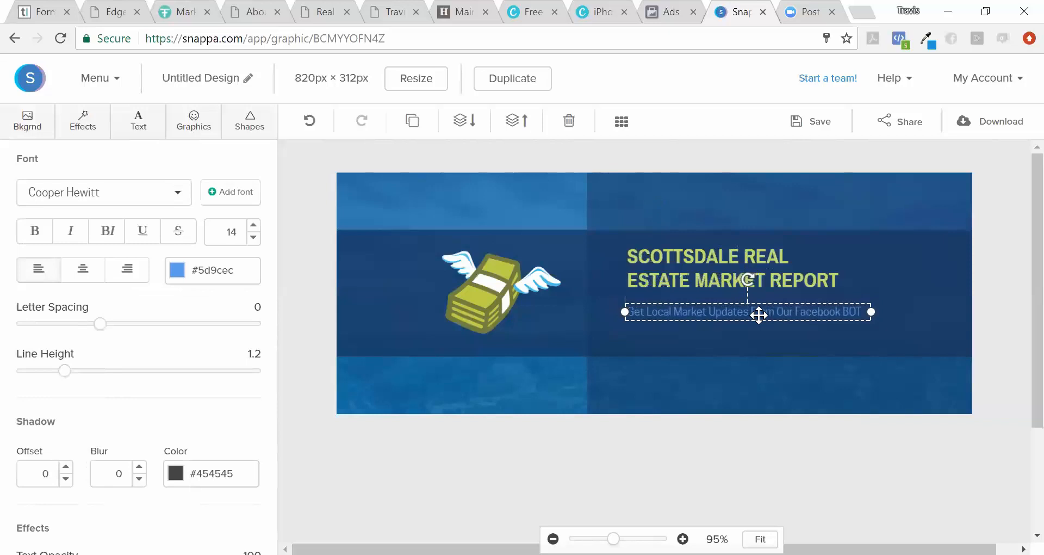
pyautogui.click(757, 271)
pyautogui.moveTo(758, 272); pyautogui.dragTo(758, 276)
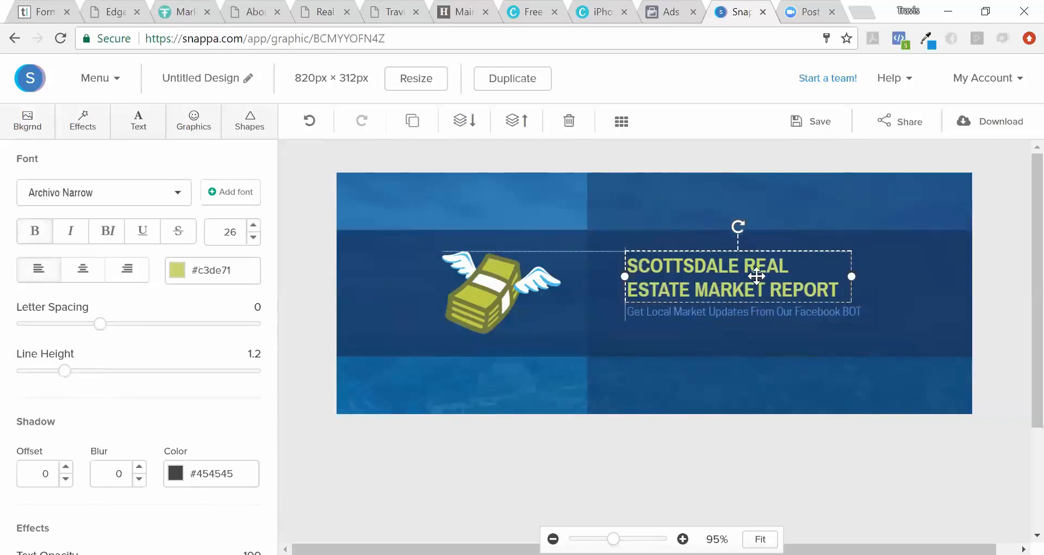
pyautogui.click(730, 333)
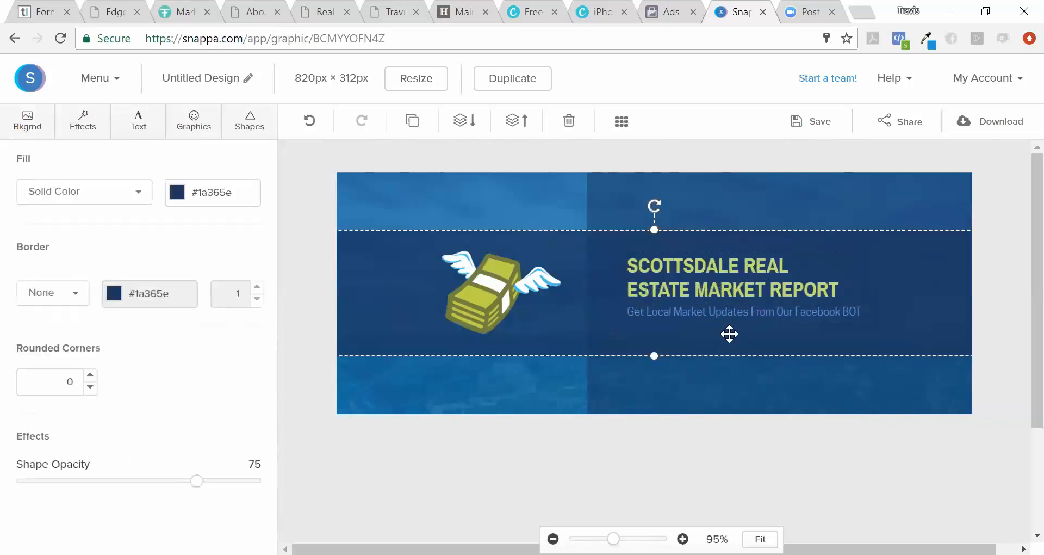
pyautogui.click(710, 398)
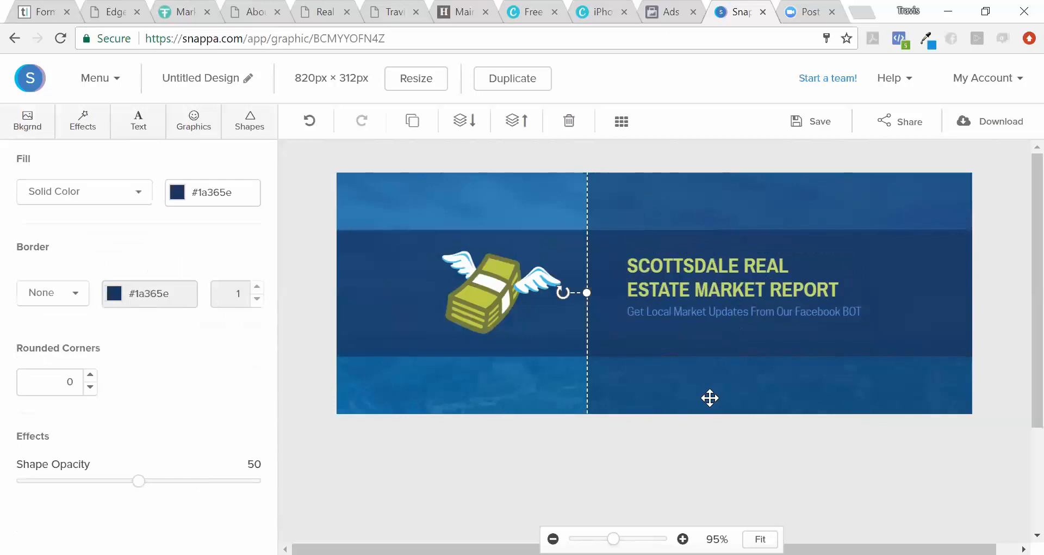
pyautogui.click(524, 401)
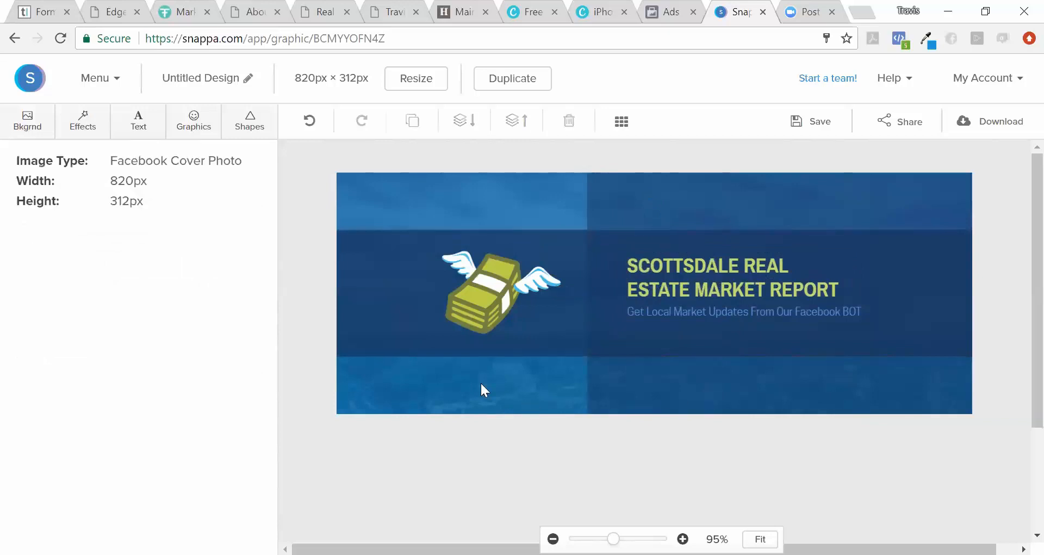
# Reduce the background's color overlay effect to 70.
pyautogui.click(242, 137)
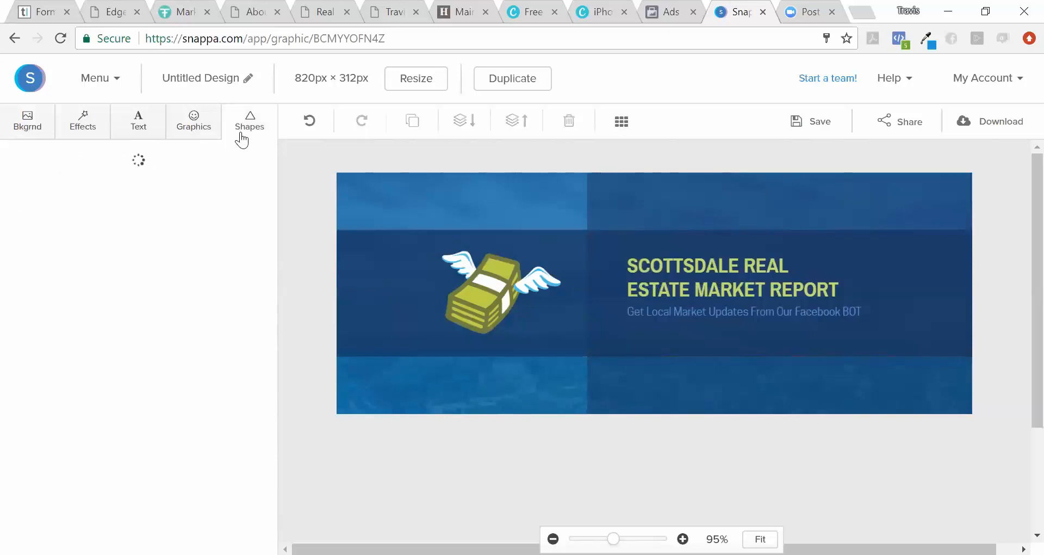
pyautogui.click(27, 137)
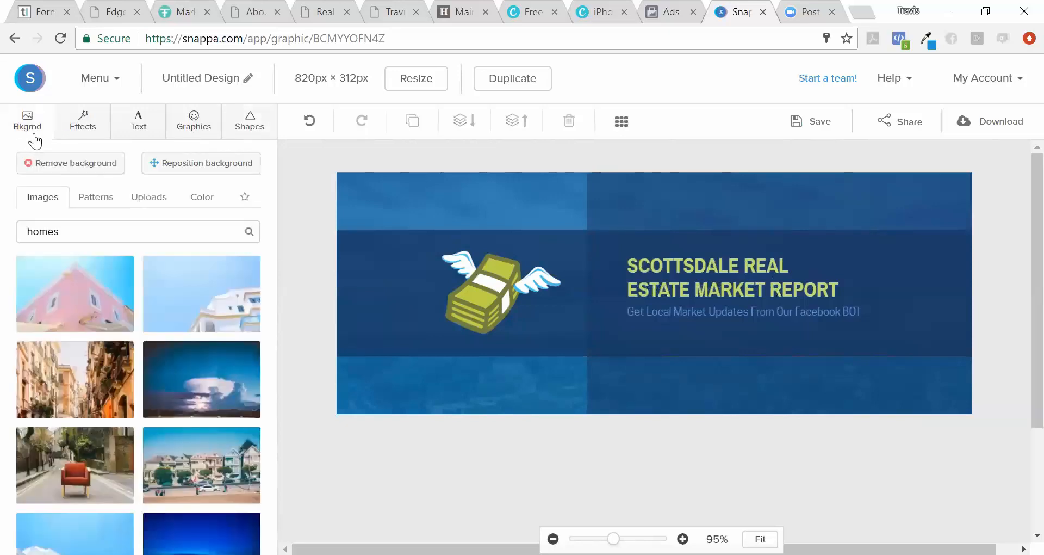
pyautogui.click(89, 136)
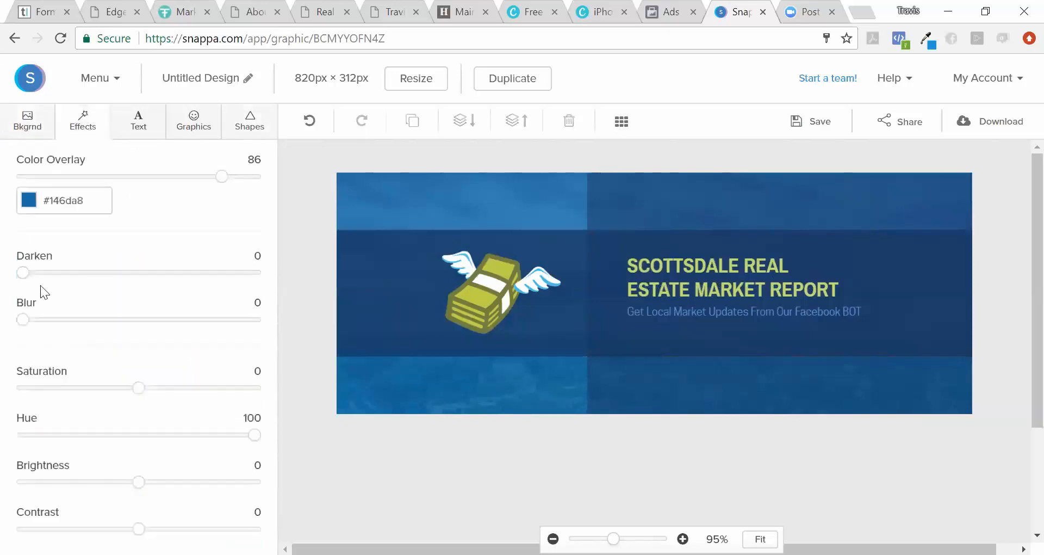
pyautogui.moveTo(22, 273)
pyautogui.mouseDown()
pyautogui.moveTo(65, 276)
pyautogui.moveTo(7, 272)
pyautogui.mouseUp()
pyautogui.moveTo(219, 178); pyautogui.dragTo(186, 187)
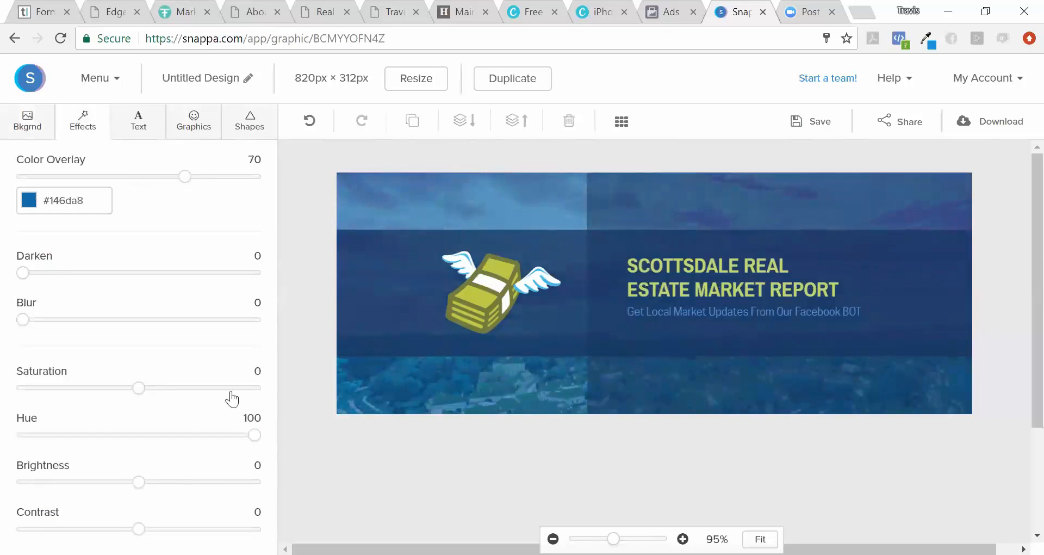
# Raise the background image's brightness to 23.
pyautogui.scroll(-3, 1019, 288)
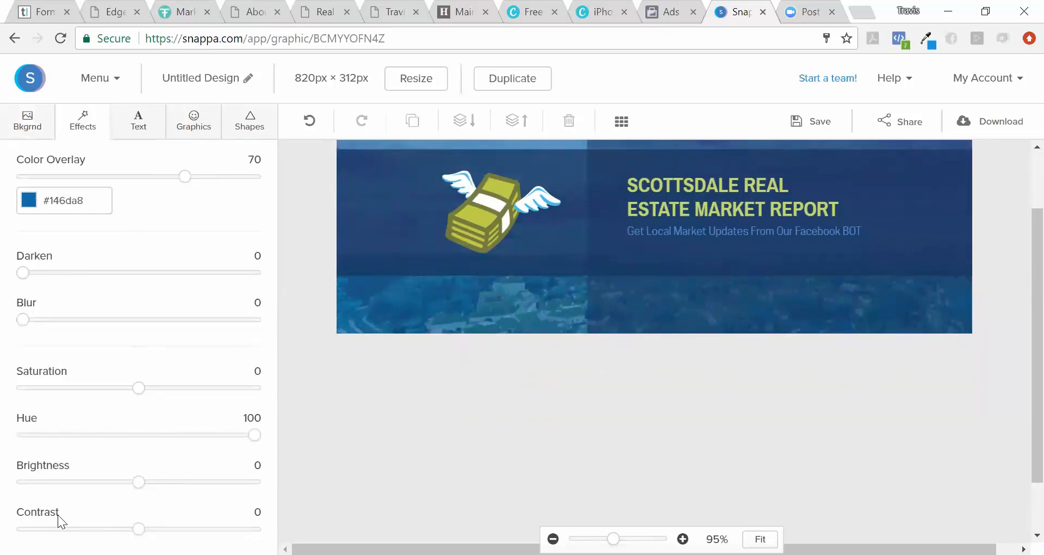
pyautogui.moveTo(143, 489); pyautogui.dragTo(165, 487)
pyautogui.scroll(3, 1020, 229)
pyautogui.scroll(-1, 1019, 223)
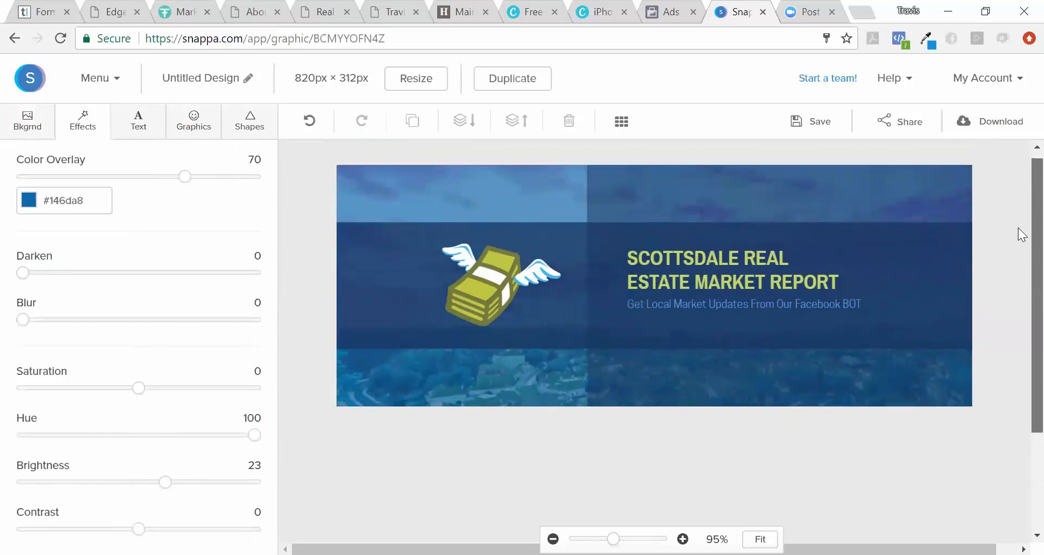
# Search the graphics library for "market" and add the green bar chart with a rising arrow to the design.
pyautogui.click(490, 282)
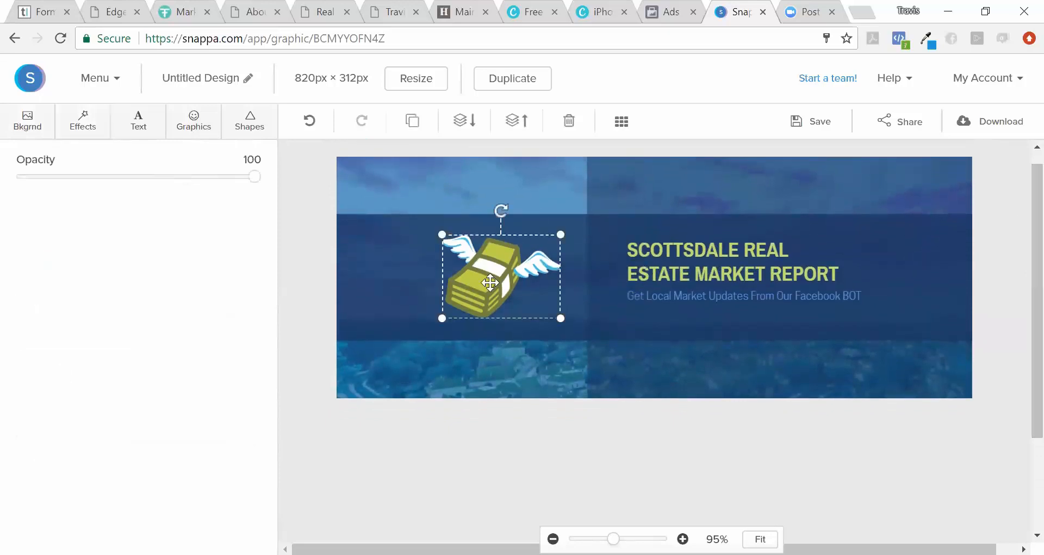
pyautogui.click(240, 134)
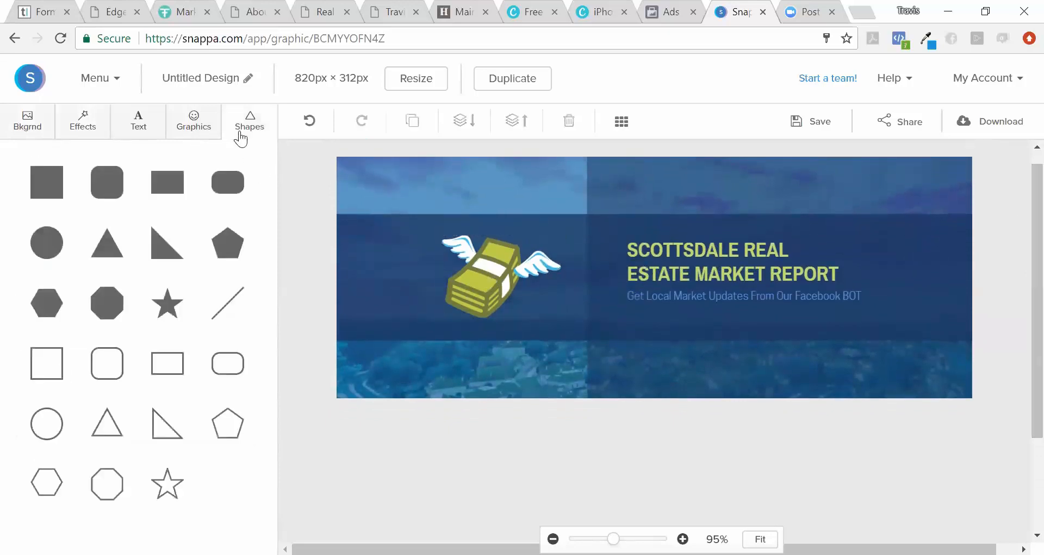
pyautogui.click(197, 132)
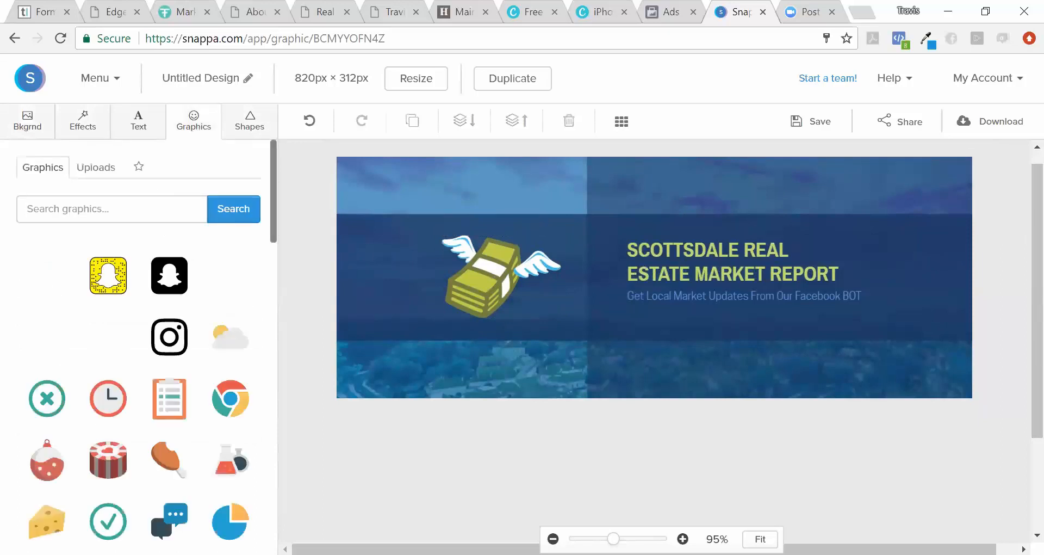
pyautogui.click(96, 169)
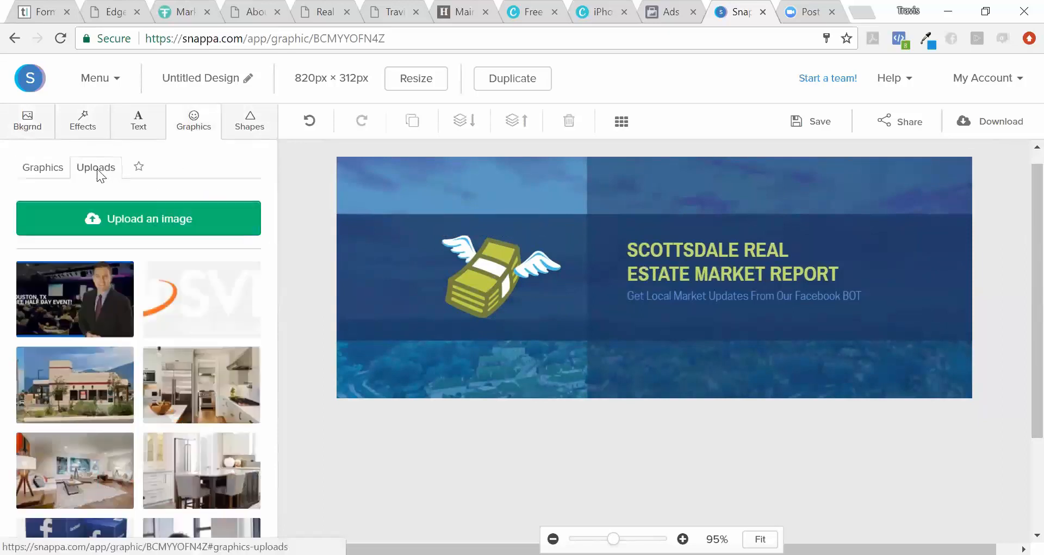
pyautogui.click(50, 171)
pyautogui.click(28, 208)
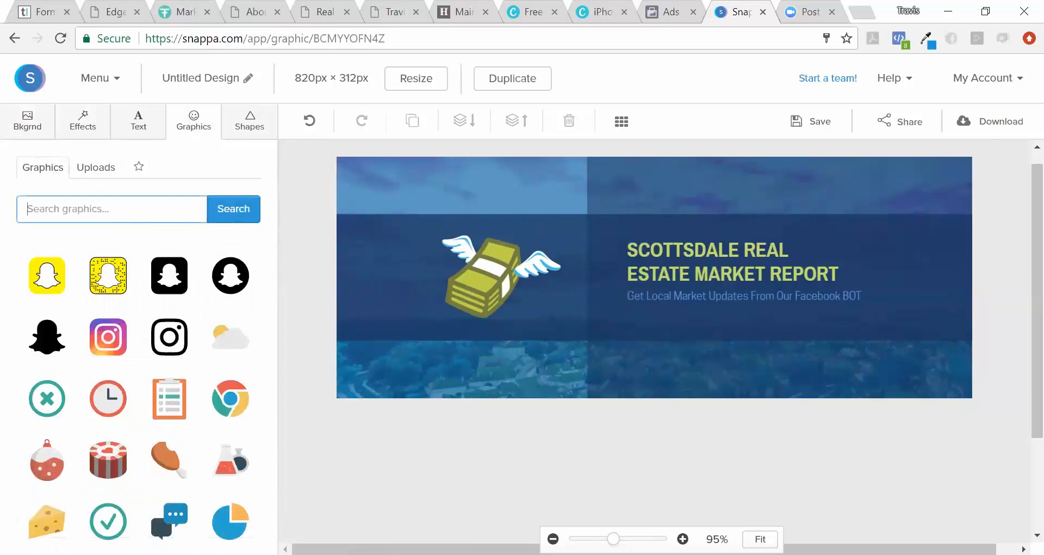
pyautogui.write('market')
pyautogui.click(226, 209)
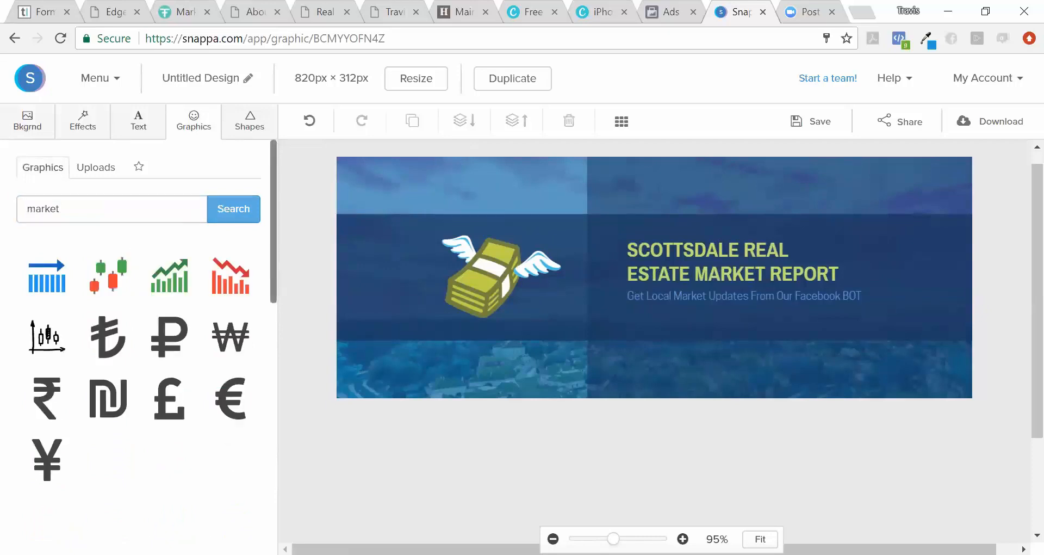
pyautogui.click(183, 288)
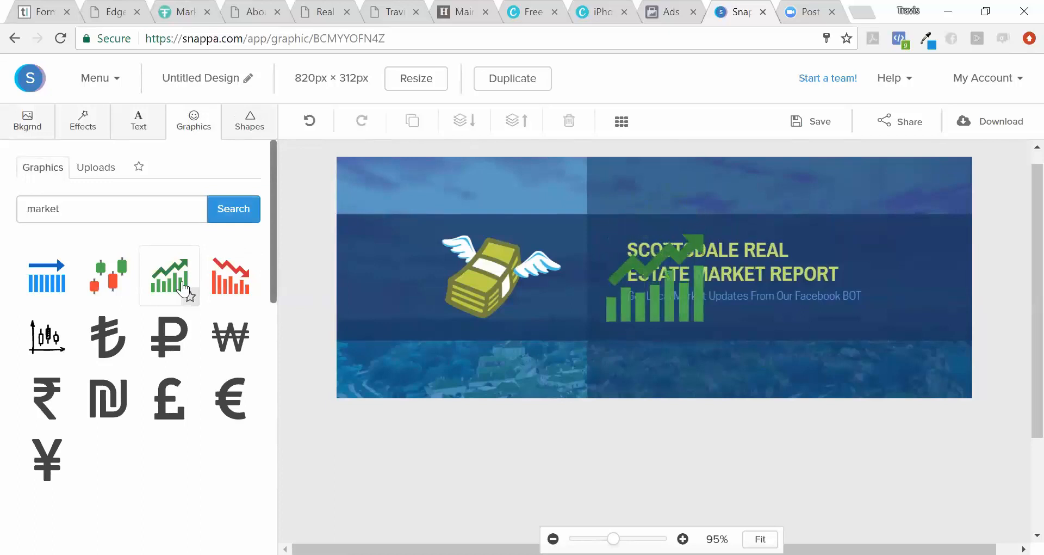
# Search the graphics library for "report".
pyautogui.click(138, 215)
pyautogui.press('BackSpace')
pyautogui.press('BackSpace')
pyautogui.press('BackSpace')
pyautogui.press('BackSpace')
pyautogui.press('BackSpace')
pyautogui.press('BackSpace')
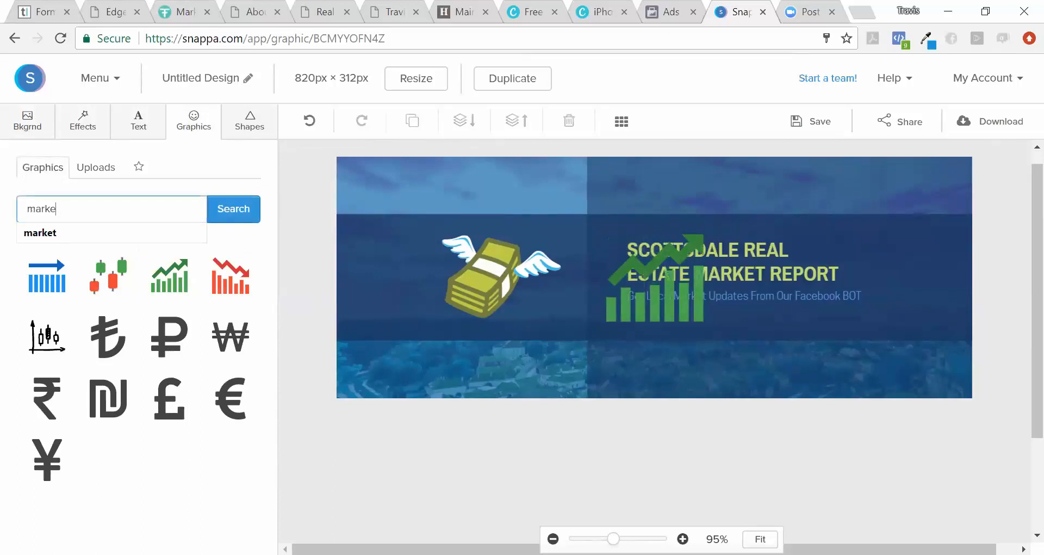
pyautogui.write('report')
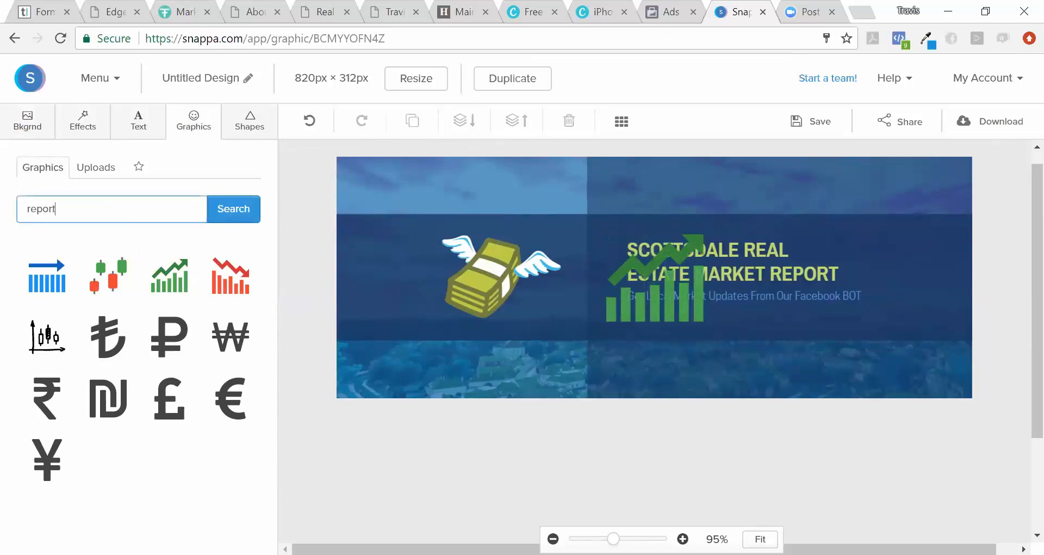
pyautogui.click(236, 213)
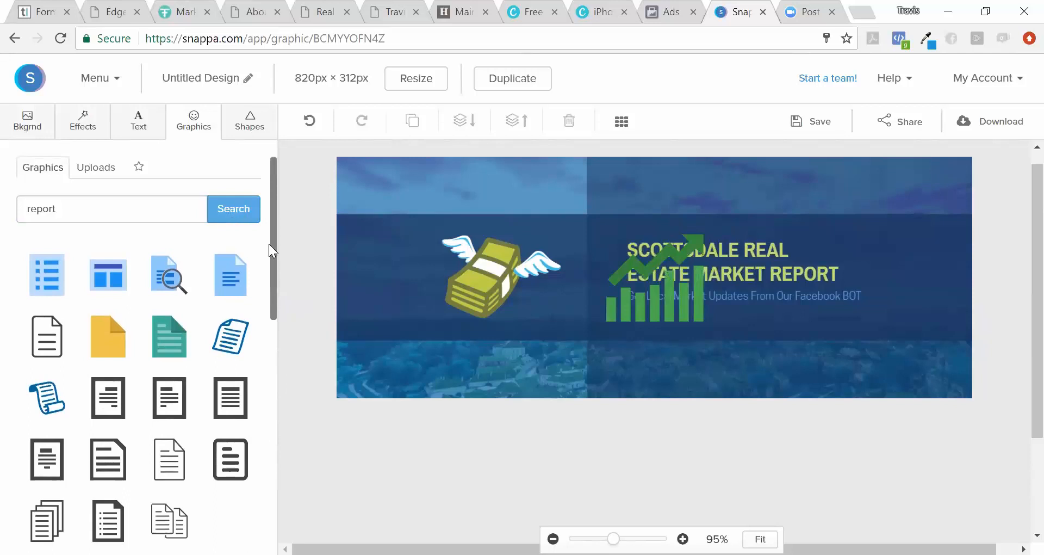
# Move the green bar chart to the left part of the banner, then shrink the winged money graphic and place it beside the chart.
pyautogui.moveTo(658, 279); pyautogui.dragTo(430, 272)
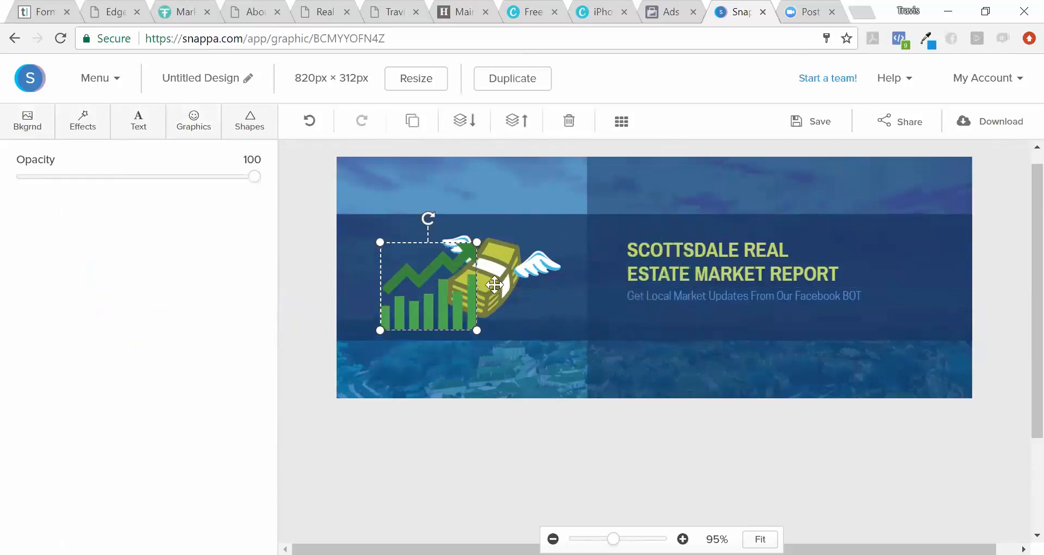
pyautogui.click(505, 285)
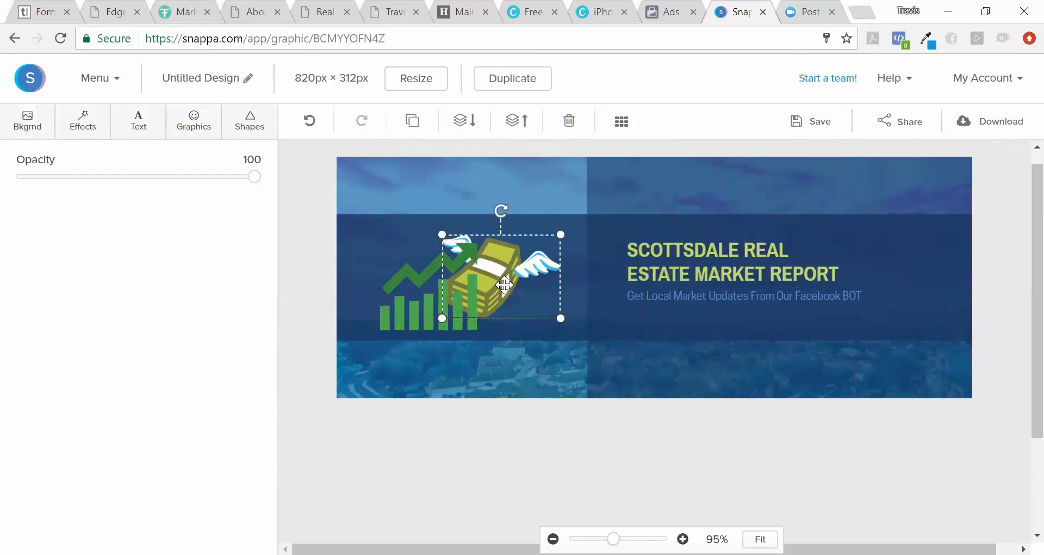
pyautogui.rightClick(504, 283)
pyautogui.moveTo(509, 251); pyautogui.dragTo(550, 257)
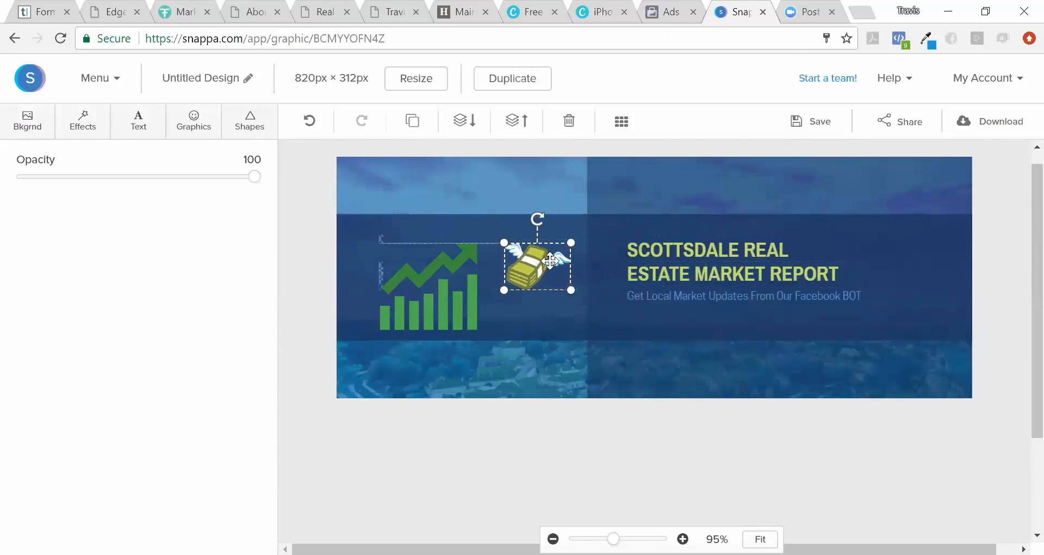
pyautogui.moveTo(467, 279); pyautogui.dragTo(471, 276)
pyautogui.click(504, 308)
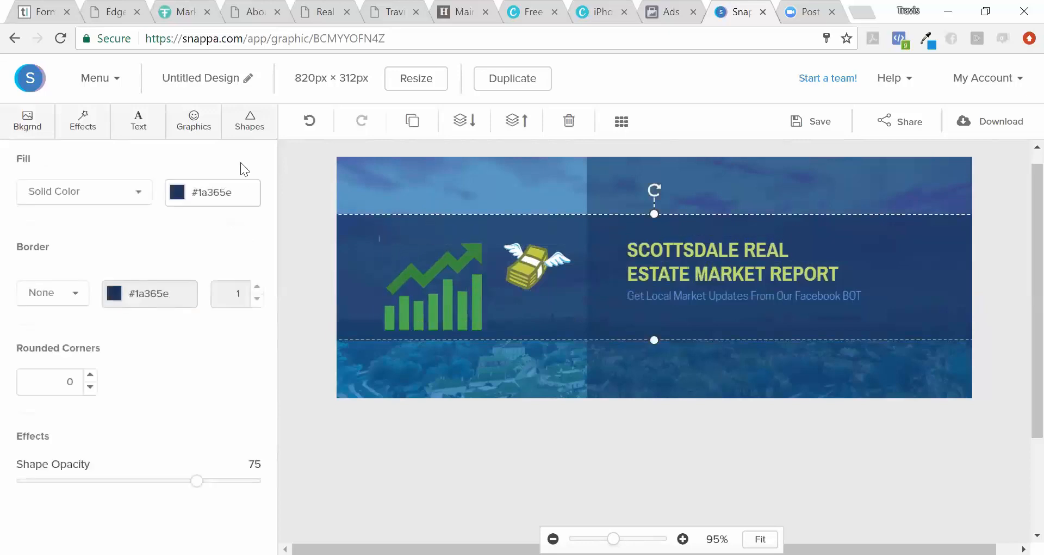
# Add the blue document with magnifying glass from the "report" graphics and shrink it beside the bar chart.
pyautogui.click(200, 133)
pyautogui.click(55, 209)
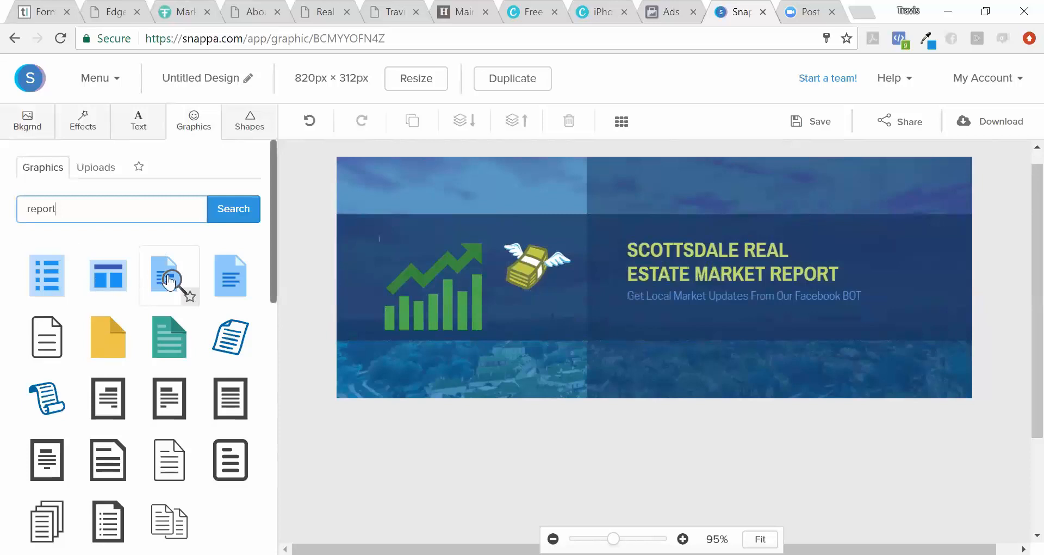
pyautogui.click(170, 280)
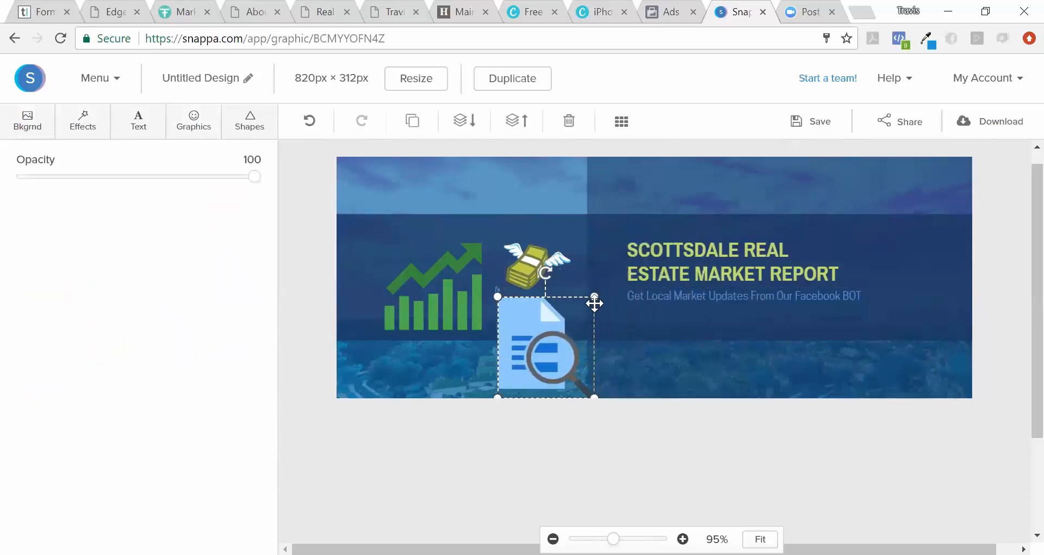
pyautogui.moveTo(594, 295); pyautogui.dragTo(535, 301)
# Delete the winged money graphic from the design.
pyautogui.click(561, 257)
pyautogui.moveTo(560, 257); pyautogui.dragTo(576, 241)
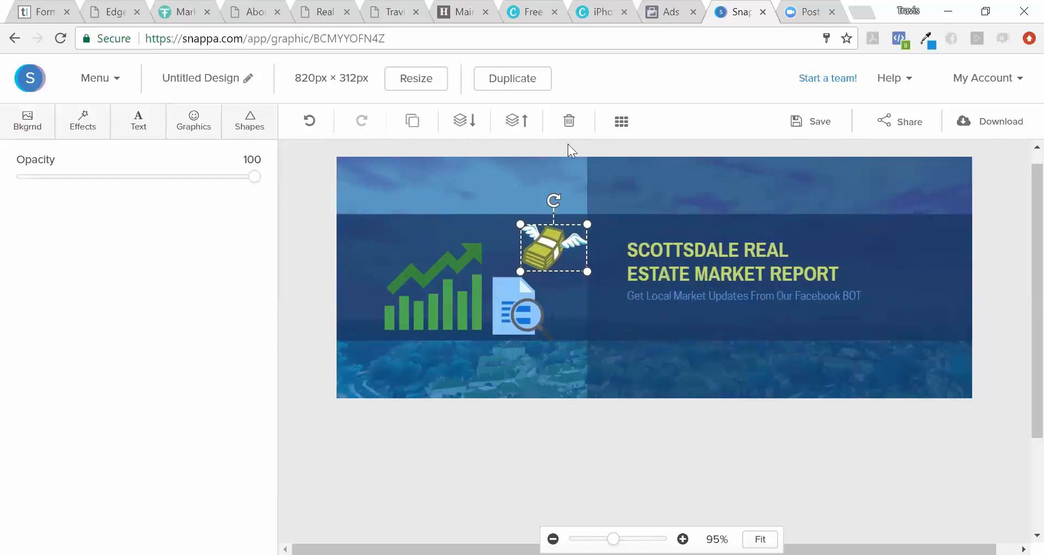
pyautogui.click(569, 120)
# Center the document graphic vertically beside the bar chart and enlarge the chart slightly within the dark band.
pyautogui.moveTo(525, 305)
pyautogui.mouseDown()
pyautogui.moveTo(542, 295)
pyautogui.moveTo(534, 290)
pyautogui.mouseUp()
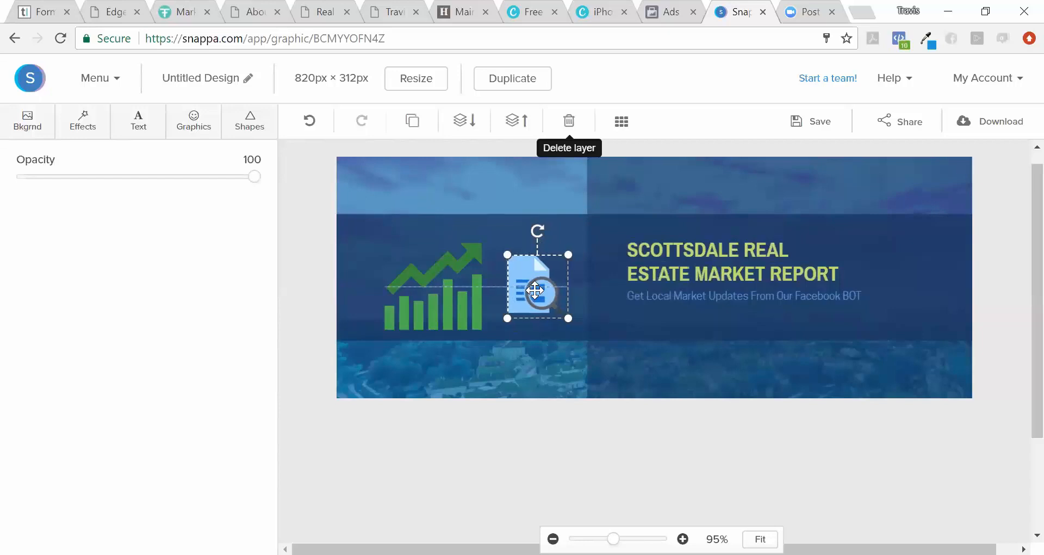
pyautogui.moveTo(471, 292); pyautogui.dragTo(493, 331)
pyautogui.click(507, 351)
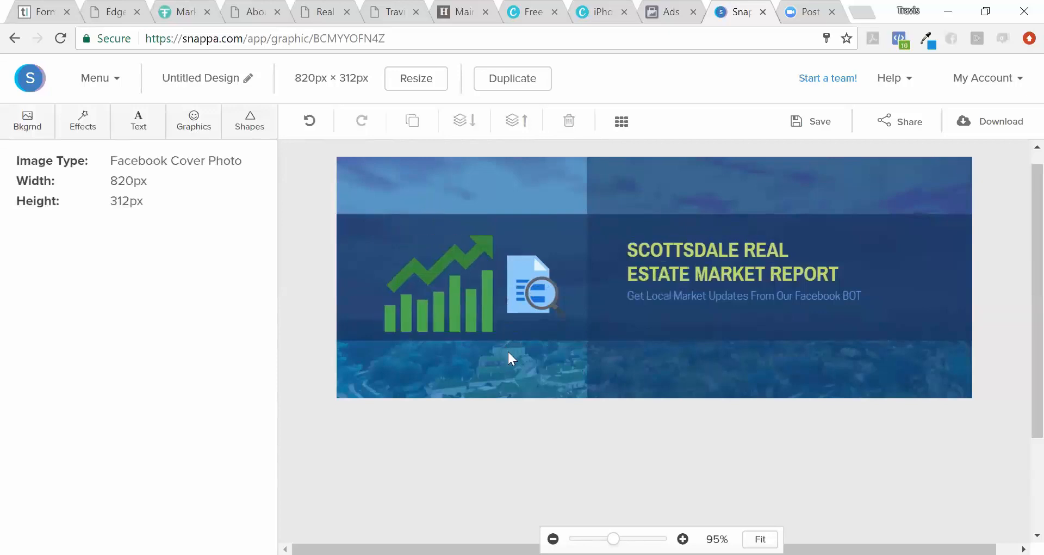
pyautogui.moveTo(541, 302); pyautogui.dragTo(546, 304)
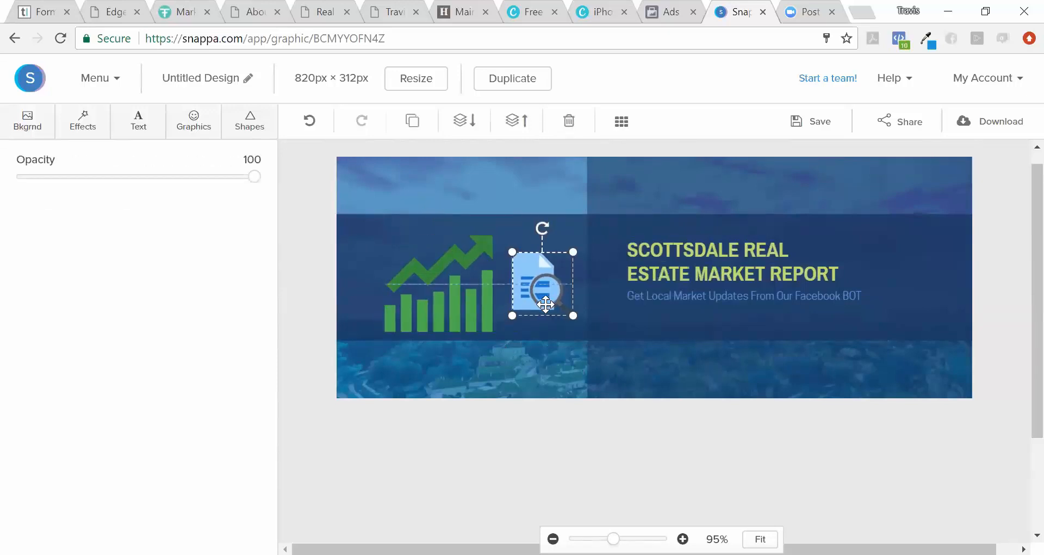
pyautogui.click(625, 337)
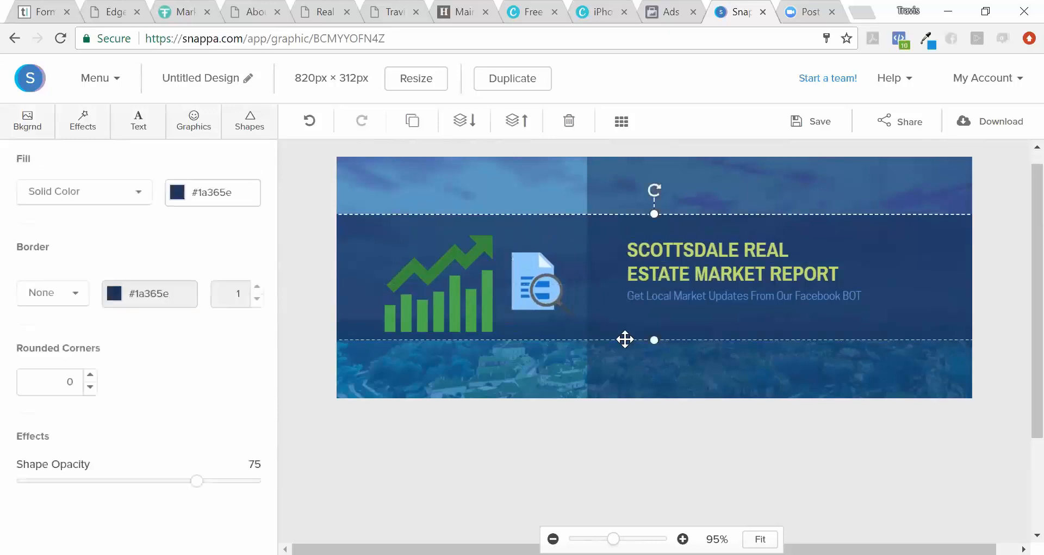
# Append "UPDATES" to the headline and widen its text box so it breaks after "SCOTTSDALE REAL ESTATE".
pyautogui.click(848, 273)
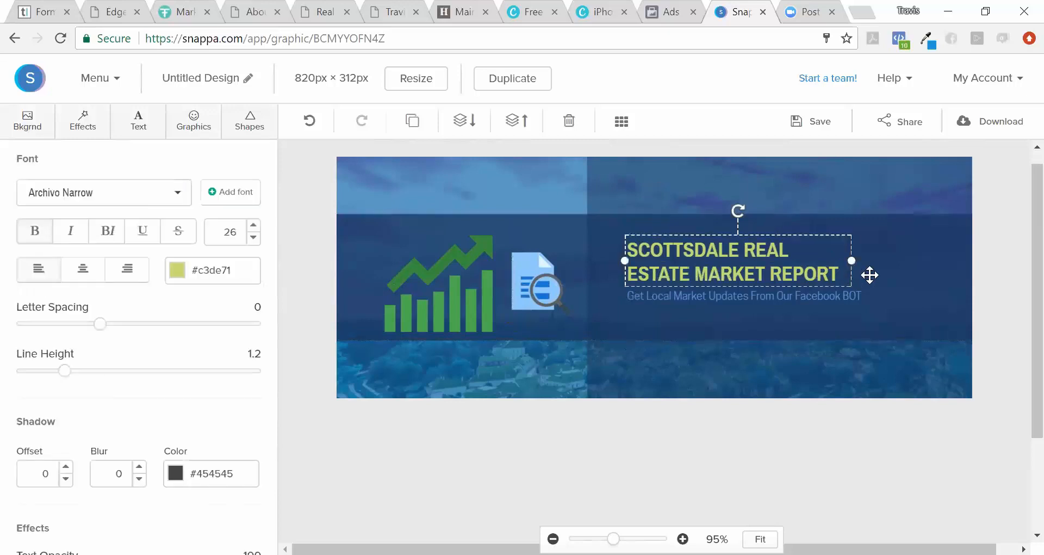
pyautogui.doubleClick(845, 278)
pyautogui.click(840, 275)
pyautogui.write('UPDATES')
pyautogui.moveTo(851, 271); pyautogui.dragTo(878, 268)
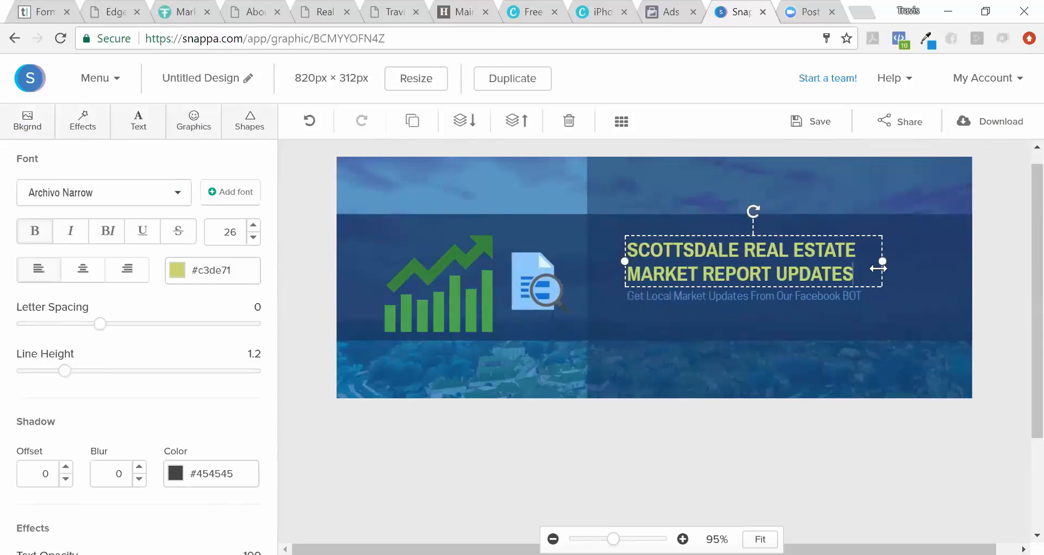
pyautogui.click(879, 314)
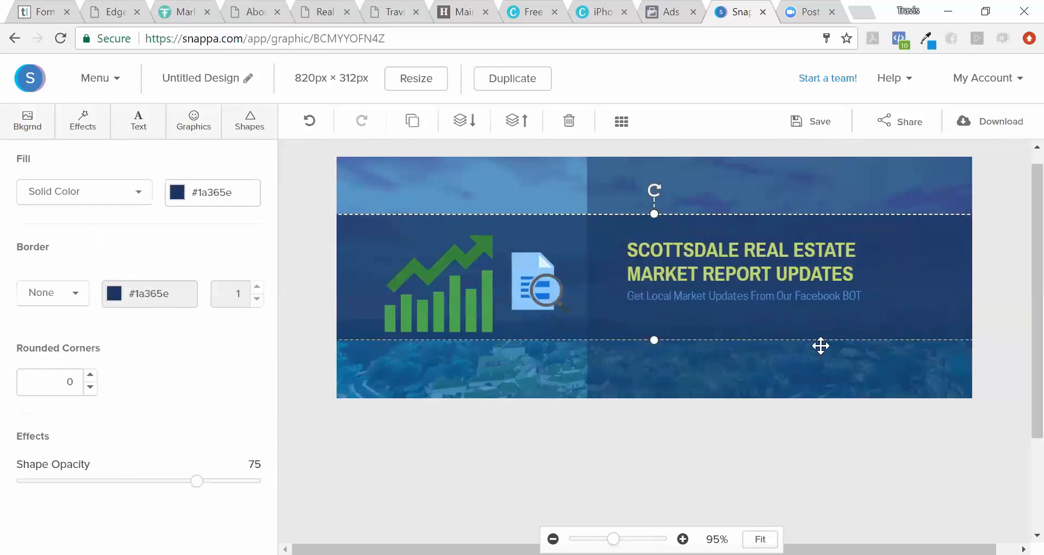
# Change the color of the "Get Local Market Updates From Our Facebook BOT" subtitle to light gray.
pyautogui.click(753, 298)
pyautogui.doubleClick(752, 299)
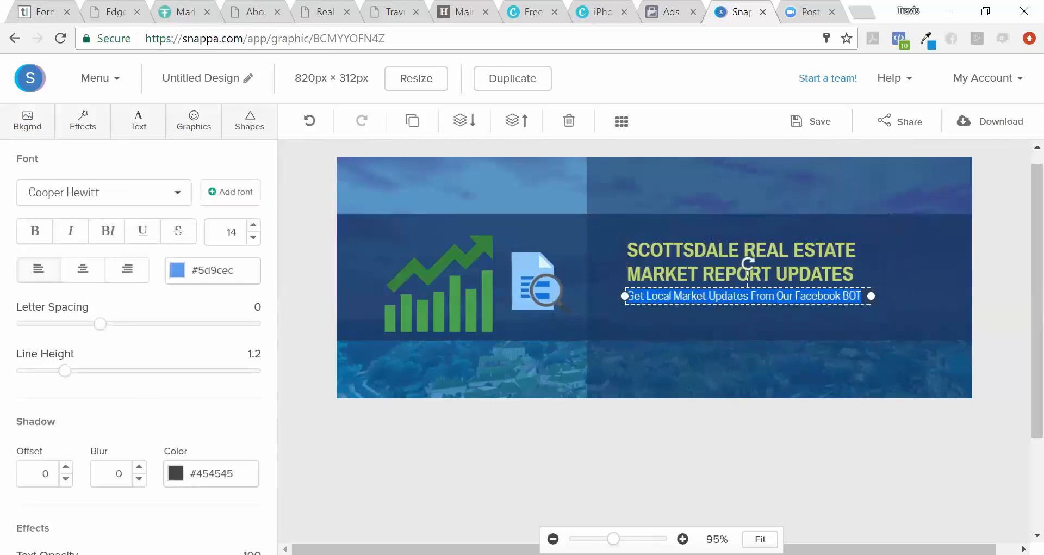
pyautogui.click(177, 270)
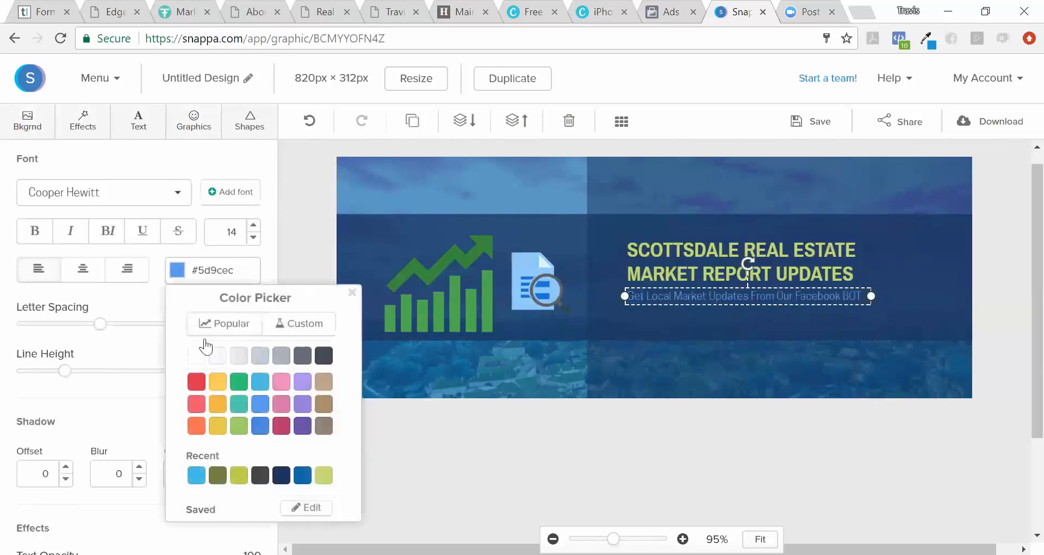
pyautogui.click(238, 360)
pyautogui.click(382, 370)
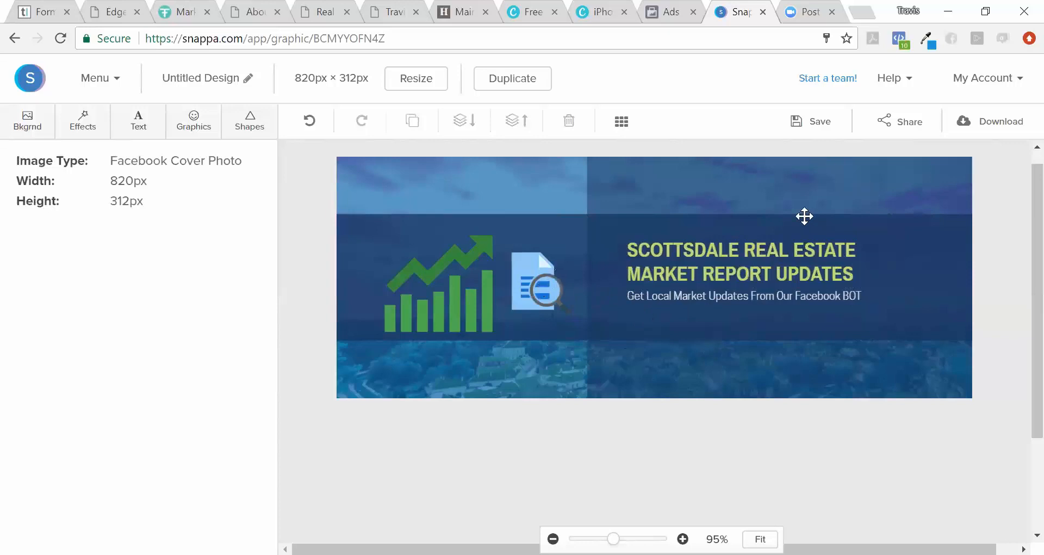
# Rename the design as "RE MARKET REPORT BOT".
pyautogui.click(249, 82)
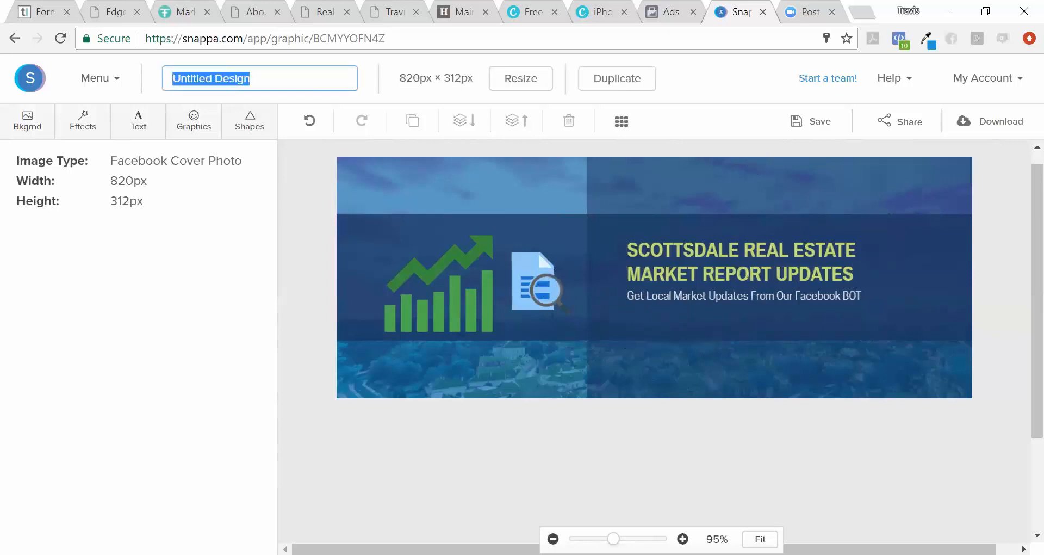
pyautogui.write('re')
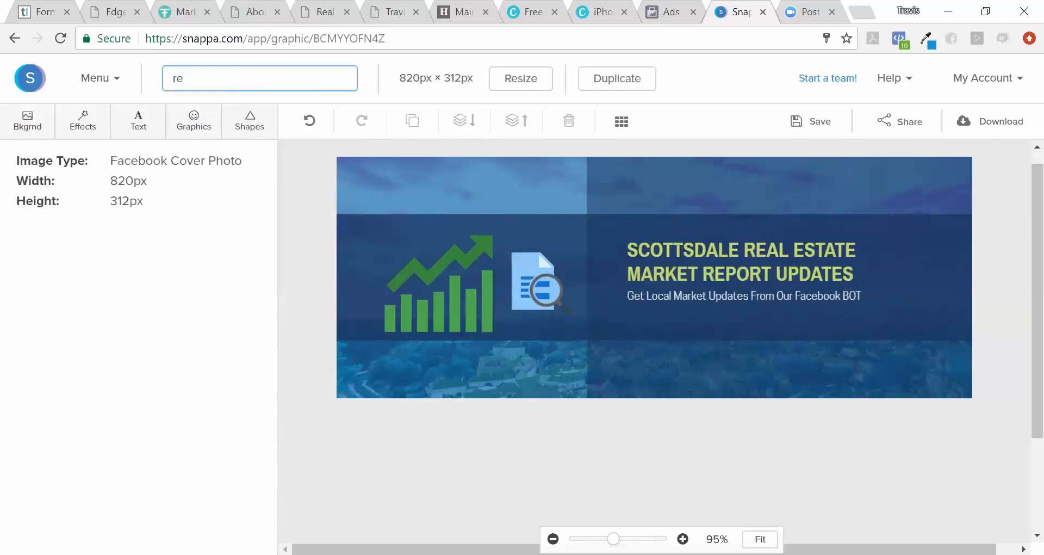
pyautogui.write(' MARKET REPORT BOT')
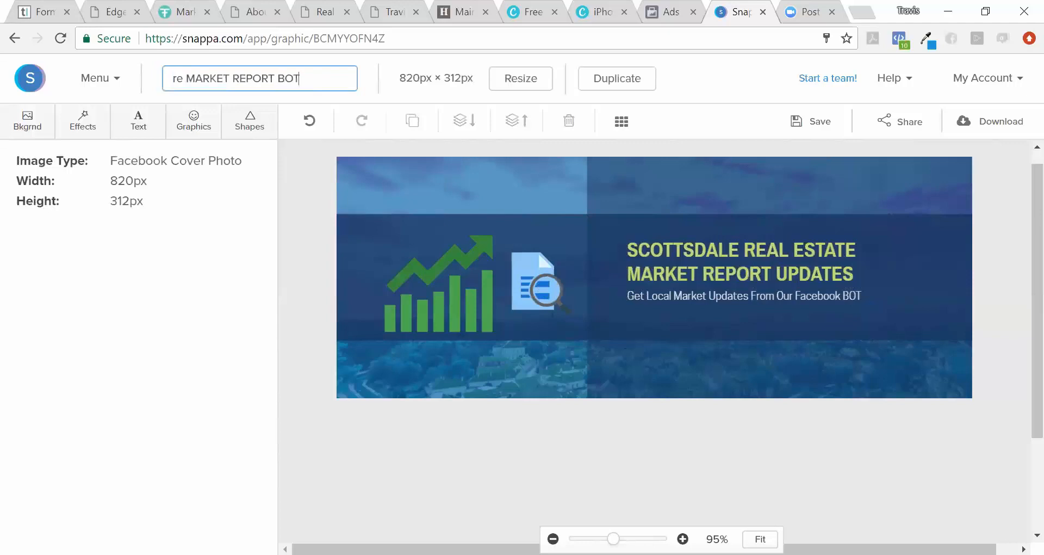
pyautogui.write('RE')
pyautogui.press('Return')
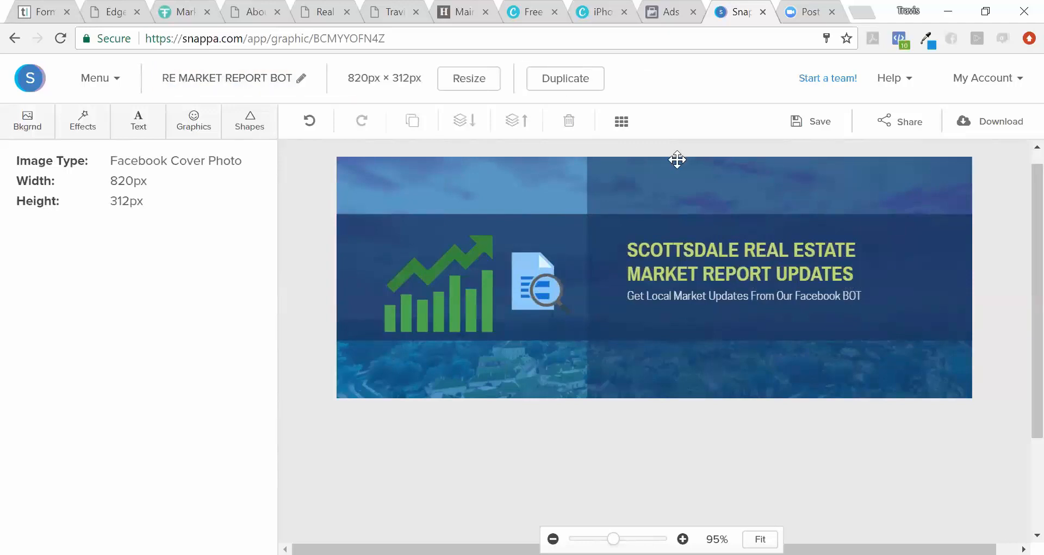
# Save the design and download it as a web optimized JPG.
pyautogui.click(802, 119)
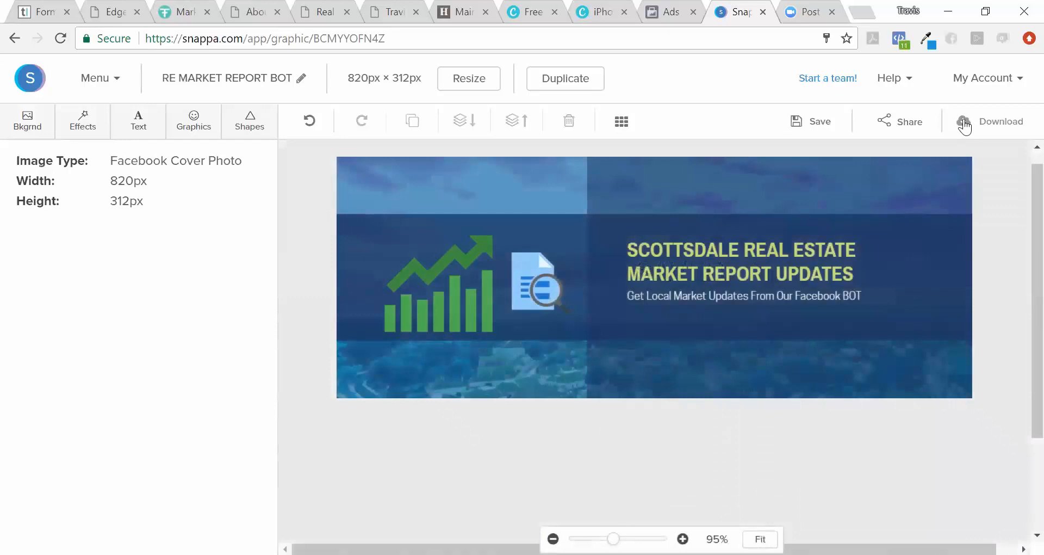
pyautogui.click(964, 122)
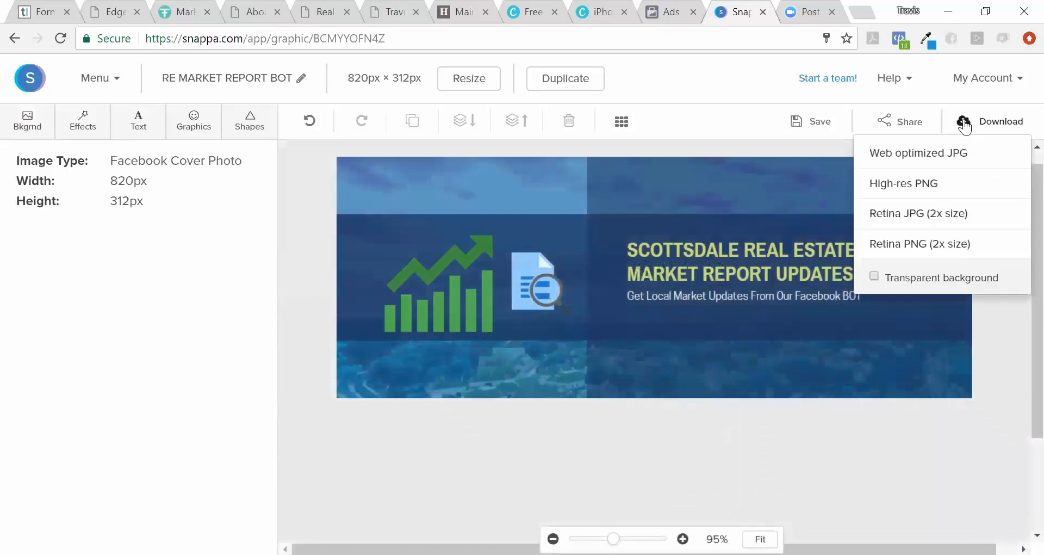
pyautogui.click(956, 155)
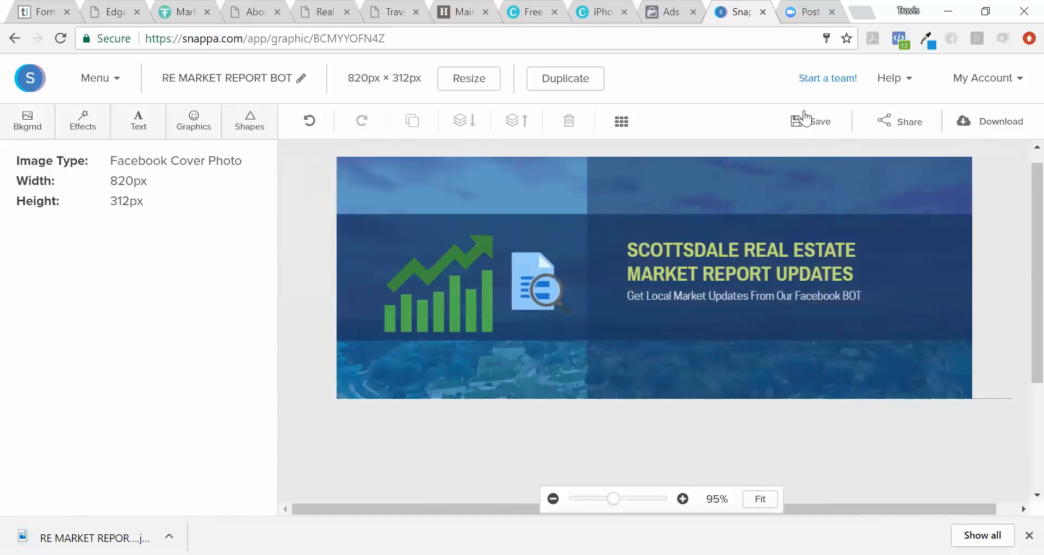
# Load Snappa in the browser tab showing the Zoom page and choose the Facebook Ad (Link) size, 1200px x 628px.
pyautogui.click(813, 16)
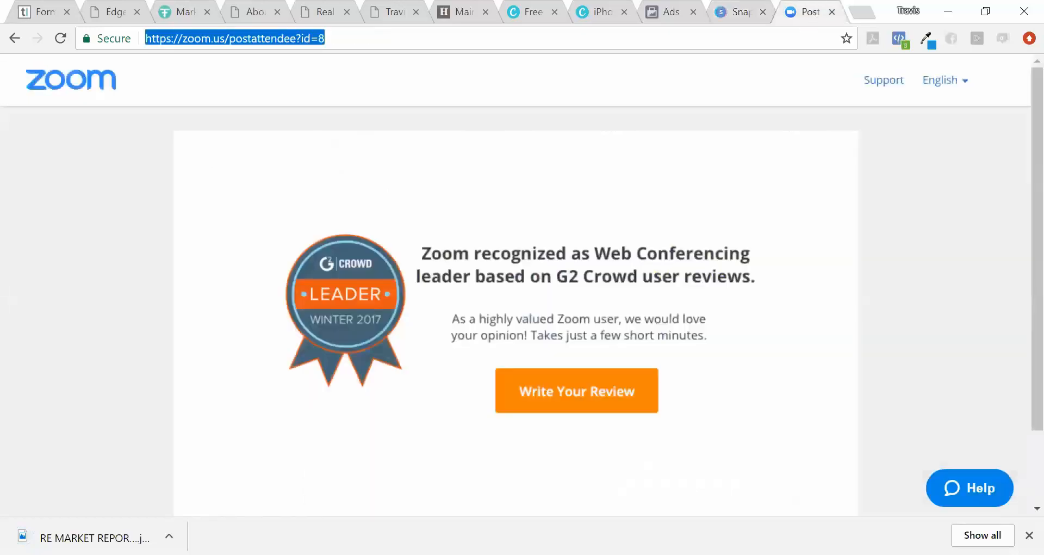
pyautogui.write('SN')
pyautogui.press('Return')
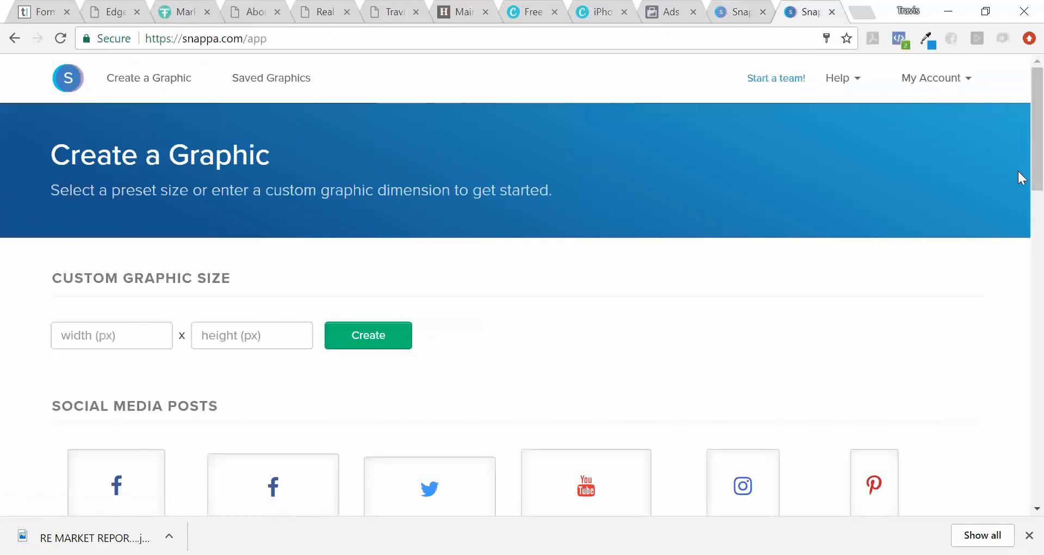
pyautogui.scroll(-15, 1019, 220)
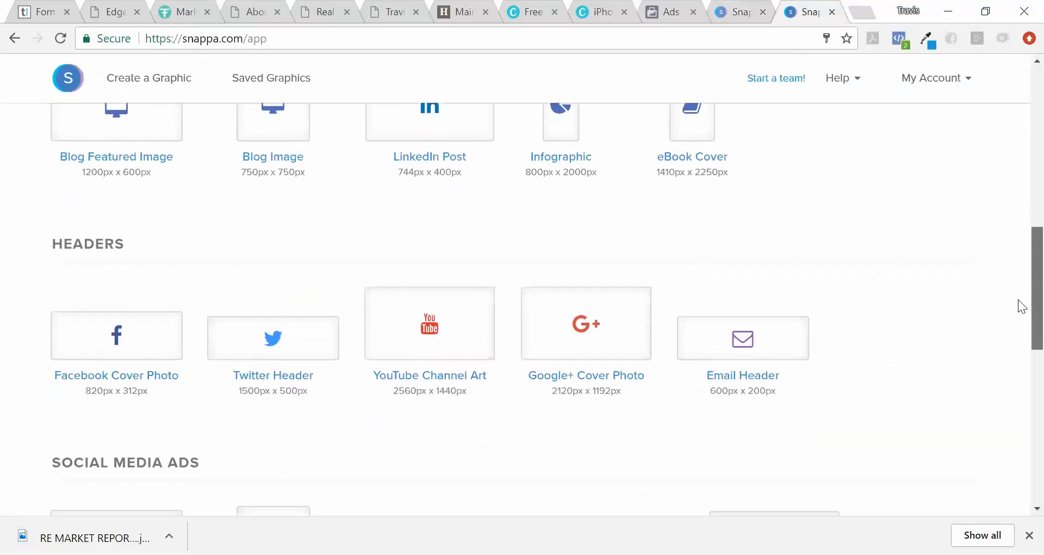
pyautogui.scroll(-2, 1021, 352)
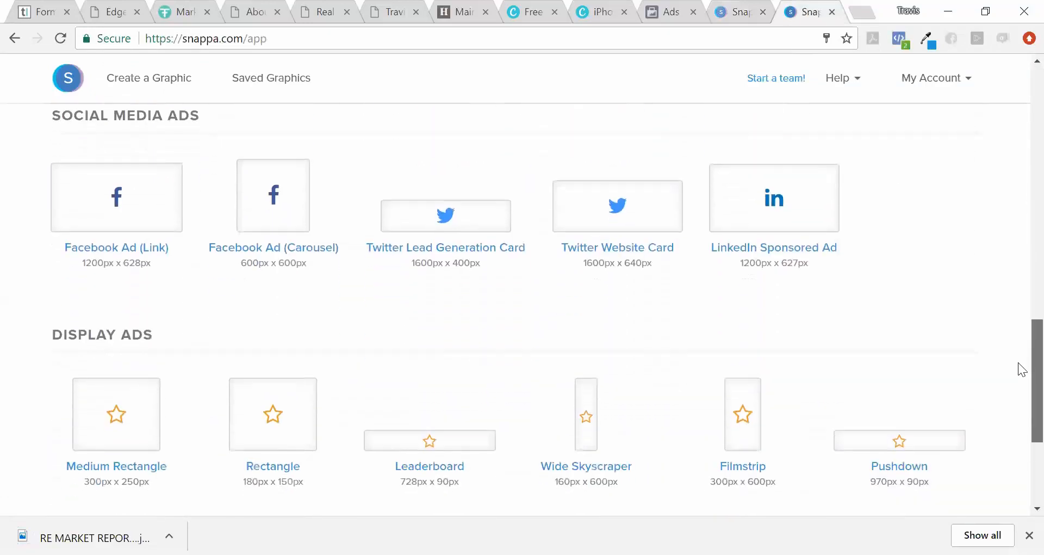
pyautogui.click(146, 240)
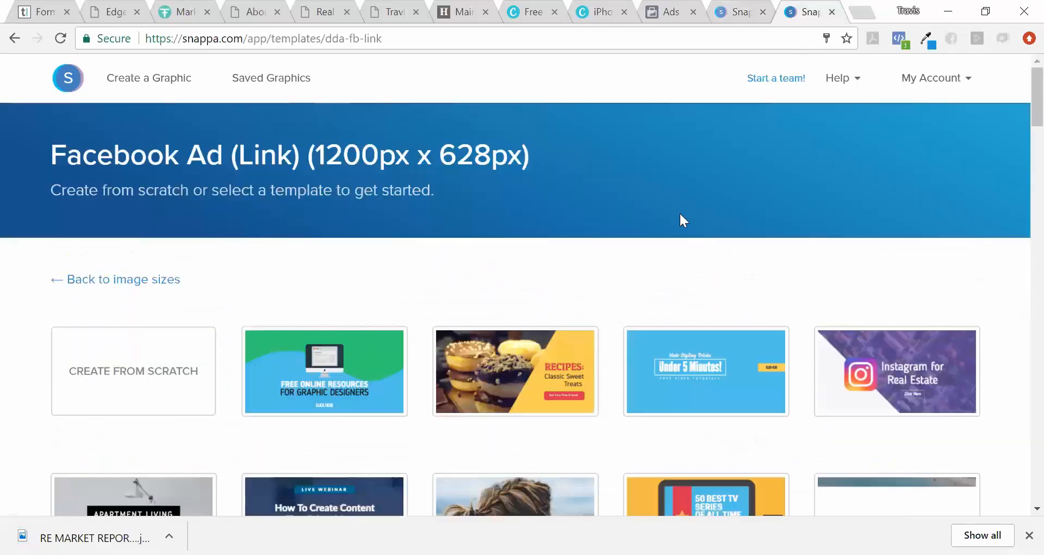
# Open the blue Commercial Insurance template with the winged money graphic from the Facebook Ad templates.
pyautogui.scroll(-18, 1018, 125)
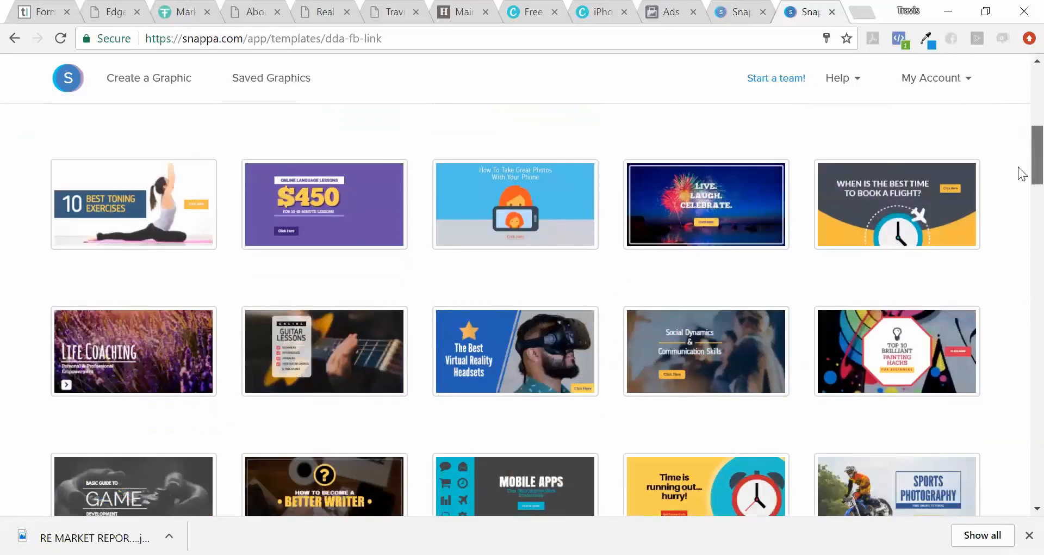
pyautogui.scroll(-8, 1019, 266)
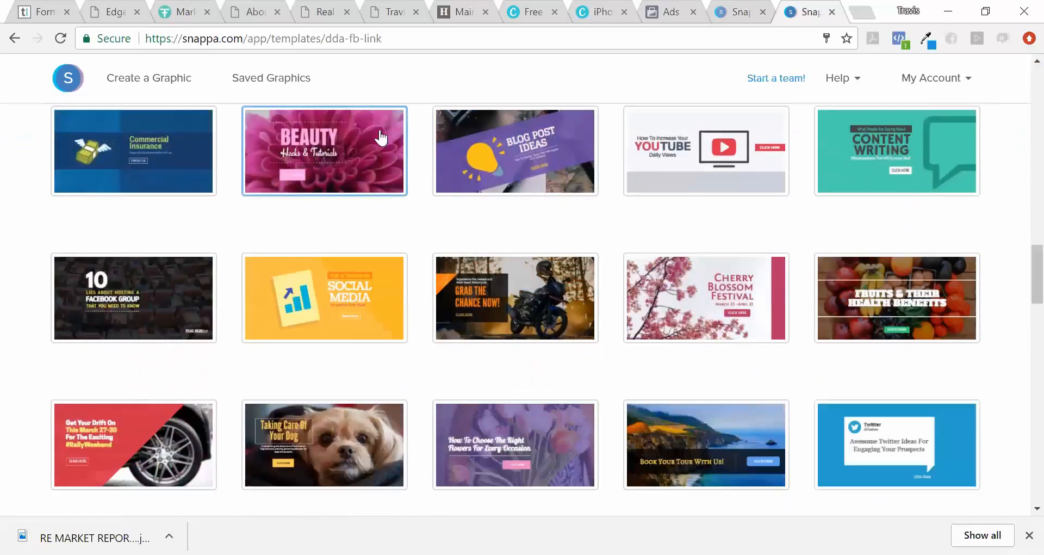
pyautogui.click(126, 181)
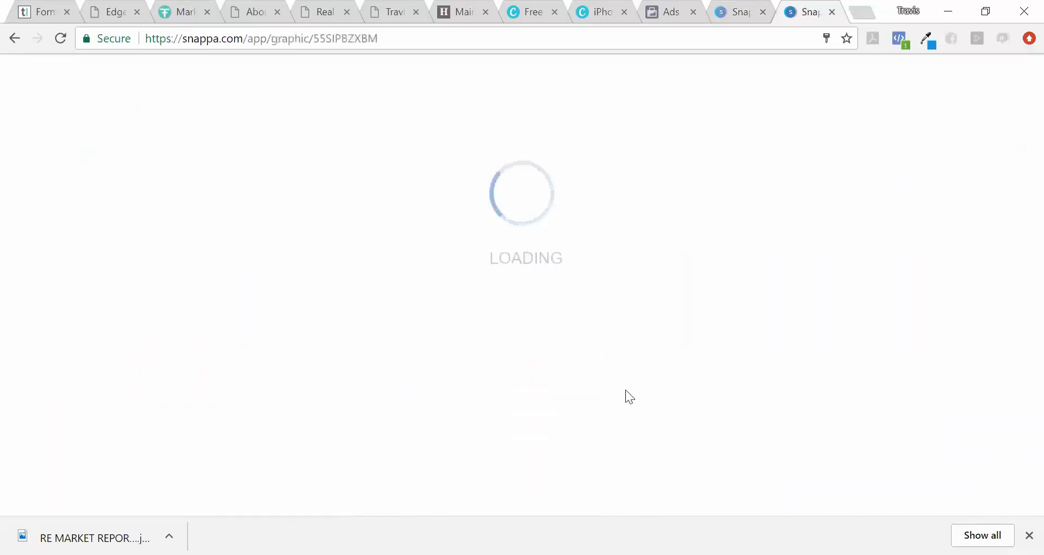
pyautogui.scroll(-2, 1019, 228)
pyautogui.scroll(1, 1018, 259)
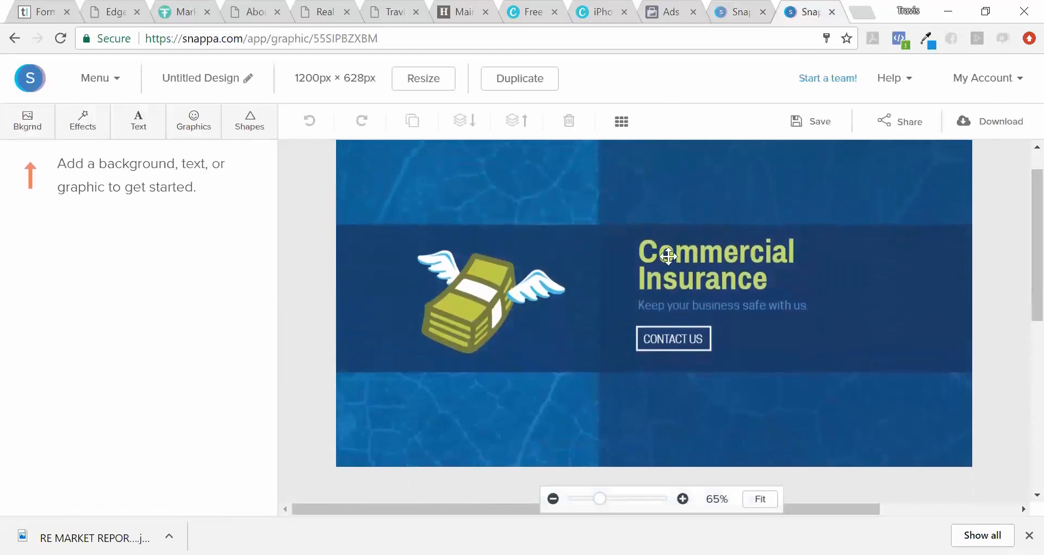
# Replace the ad's Commercial Insurance headline with the "SCOTTSDALE REAL ESTATE MARKET REPORT UPDATES" headline copied from the RE MARKET REPORT BOT cover design.
pyautogui.click(726, 9)
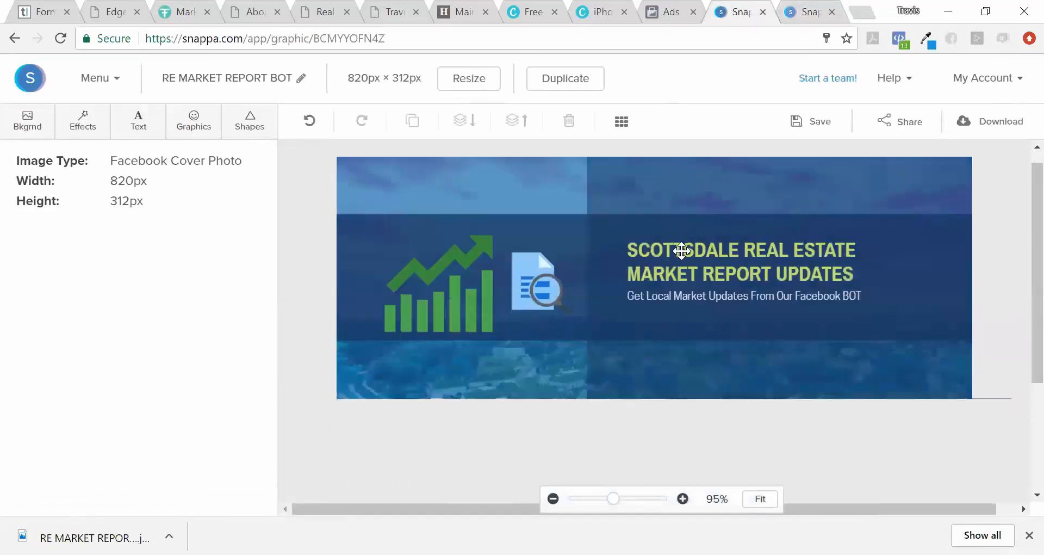
pyautogui.click(682, 251)
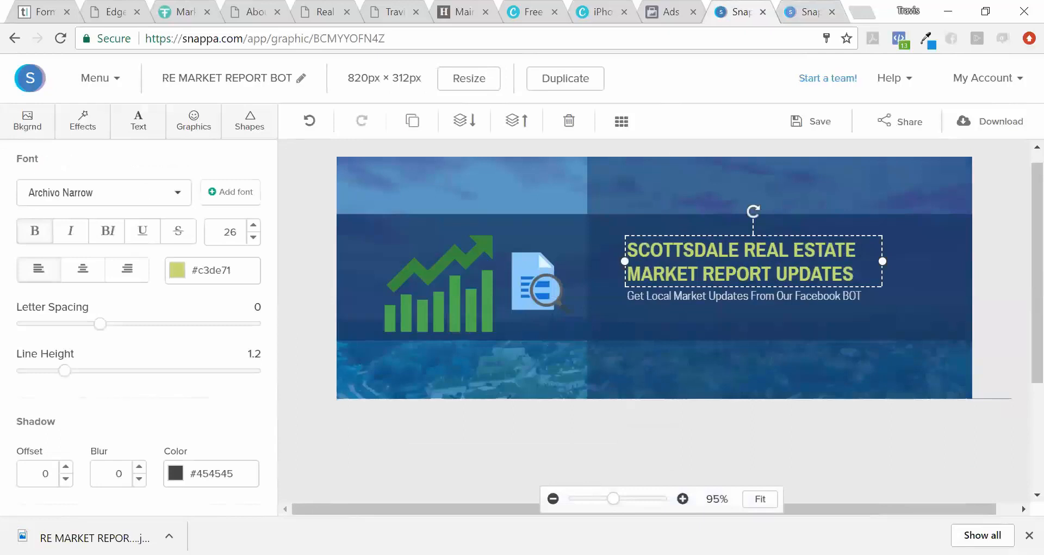
pyautogui.doubleClick(682, 251)
pyautogui.rightClick(686, 251)
pyautogui.click(694, 282)
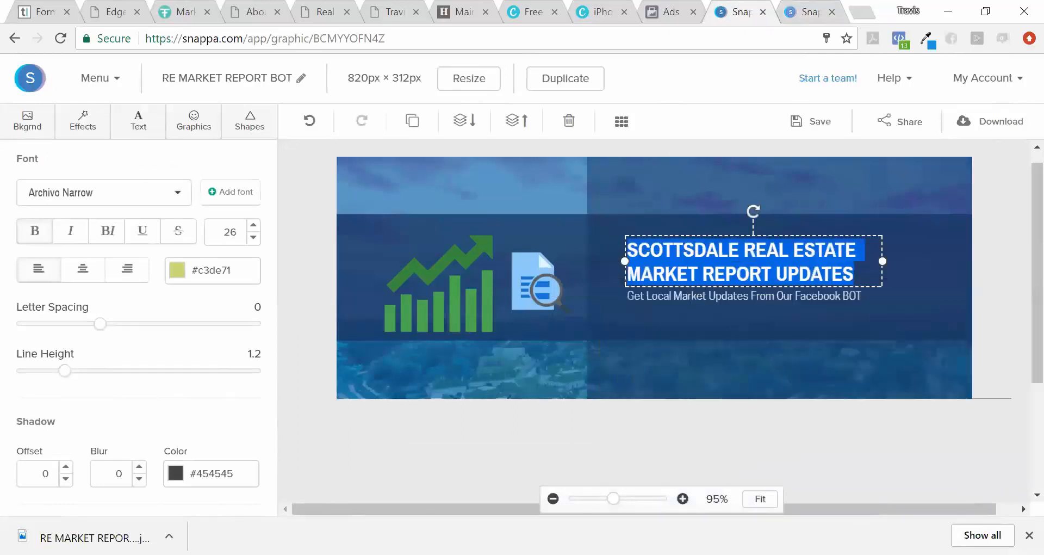
pyautogui.click(809, 12)
pyautogui.doubleClick(716, 260)
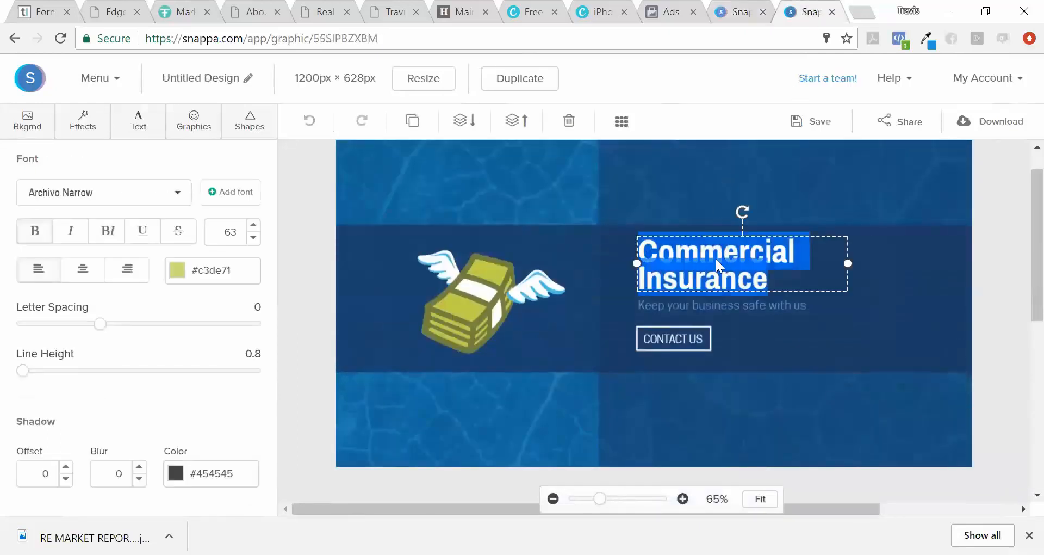
pyautogui.hotkey('ctrl', 'v')
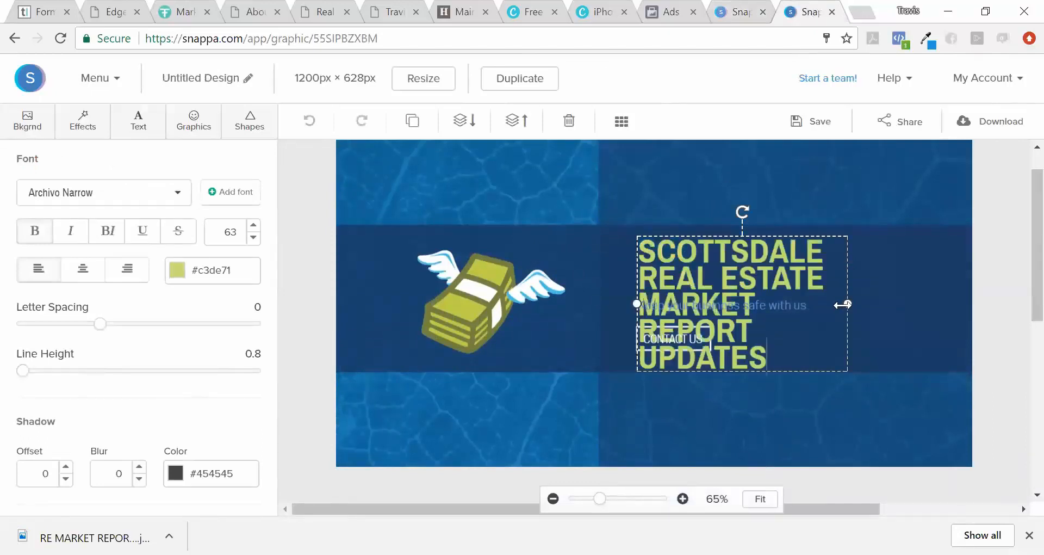
# Set the ad headline's font size to 41 and widen its text box so the headline fits on two lines.
pyautogui.click(747, 12)
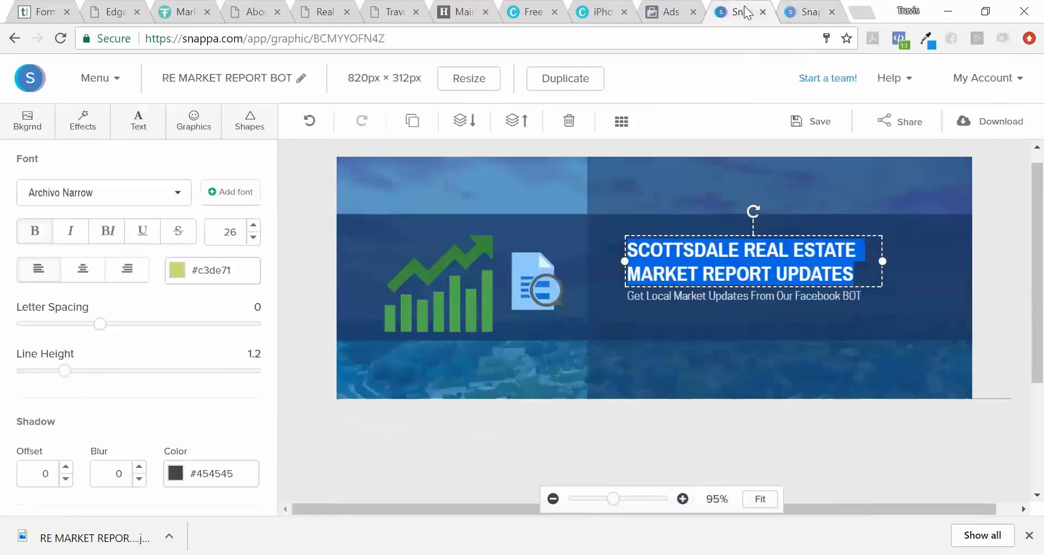
pyautogui.click(804, 17)
pyautogui.click(749, 297)
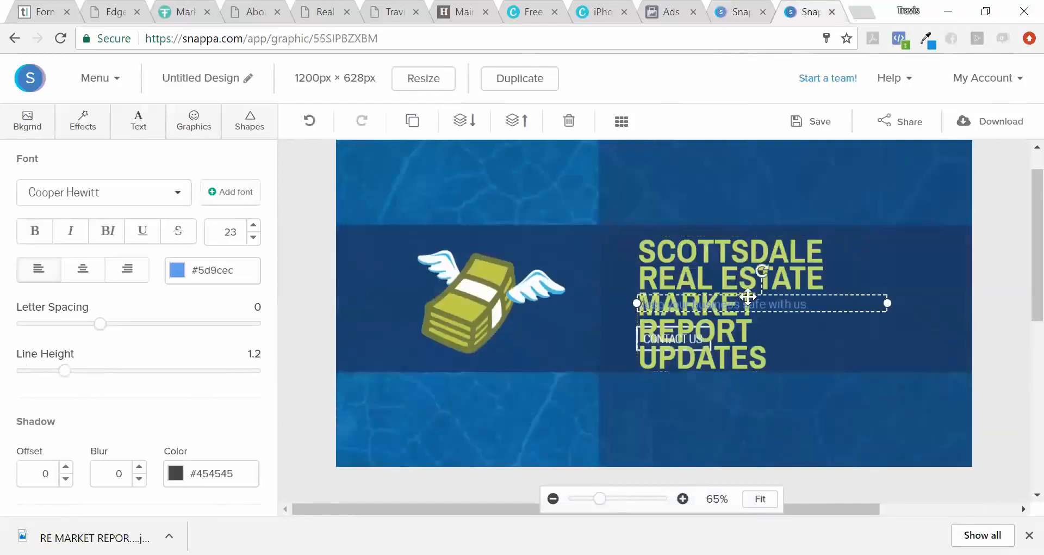
pyautogui.doubleClick(771, 355)
pyautogui.click(254, 238)
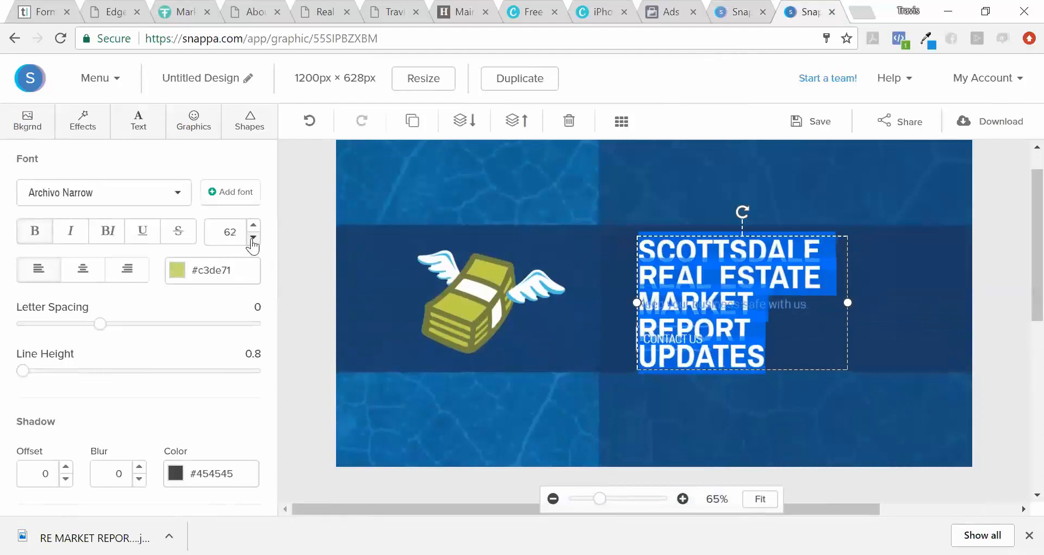
pyautogui.click(253, 238)
pyautogui.click(254, 238)
pyautogui.click(253, 237)
pyautogui.click(254, 237)
pyautogui.click(254, 237)
pyautogui.click(254, 238)
pyautogui.click(254, 237)
pyautogui.click(253, 238)
pyautogui.click(254, 237)
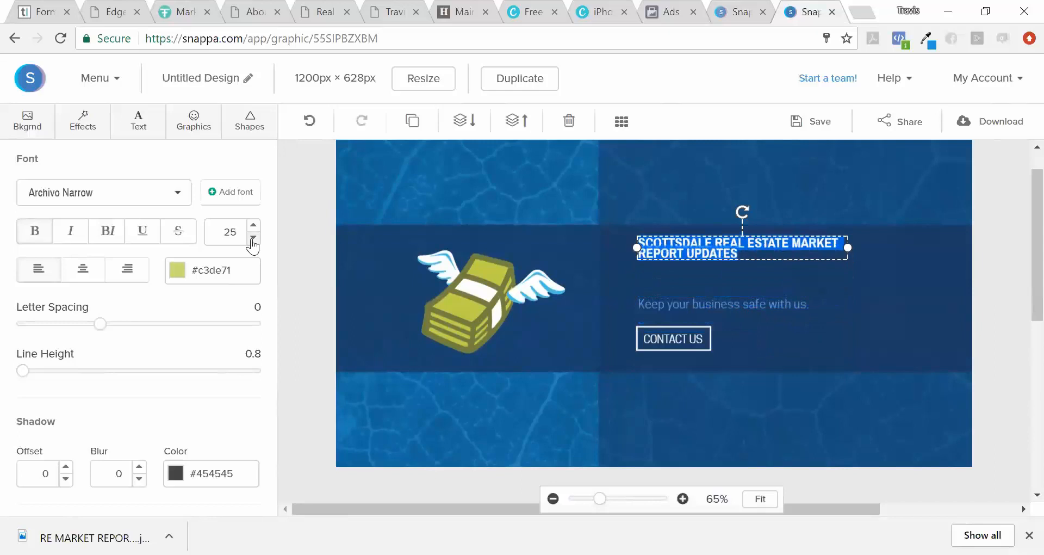
pyautogui.click(253, 225)
pyautogui.click(254, 227)
pyautogui.click(253, 226)
pyautogui.click(254, 226)
pyautogui.click(253, 227)
pyautogui.click(254, 226)
pyautogui.click(253, 226)
pyautogui.click(254, 227)
pyautogui.click(254, 226)
pyautogui.click(253, 226)
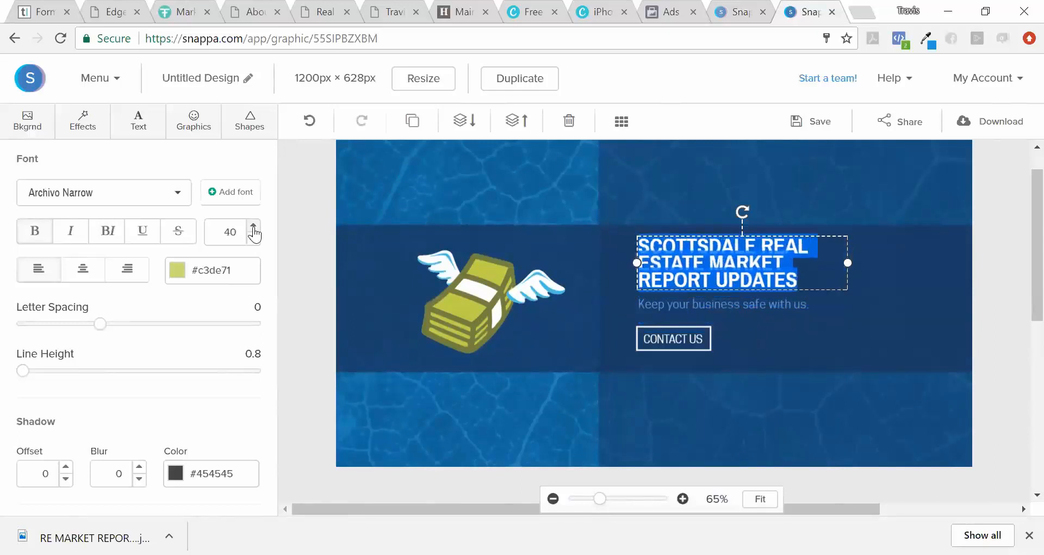
pyautogui.click(809, 207)
pyautogui.click(789, 272)
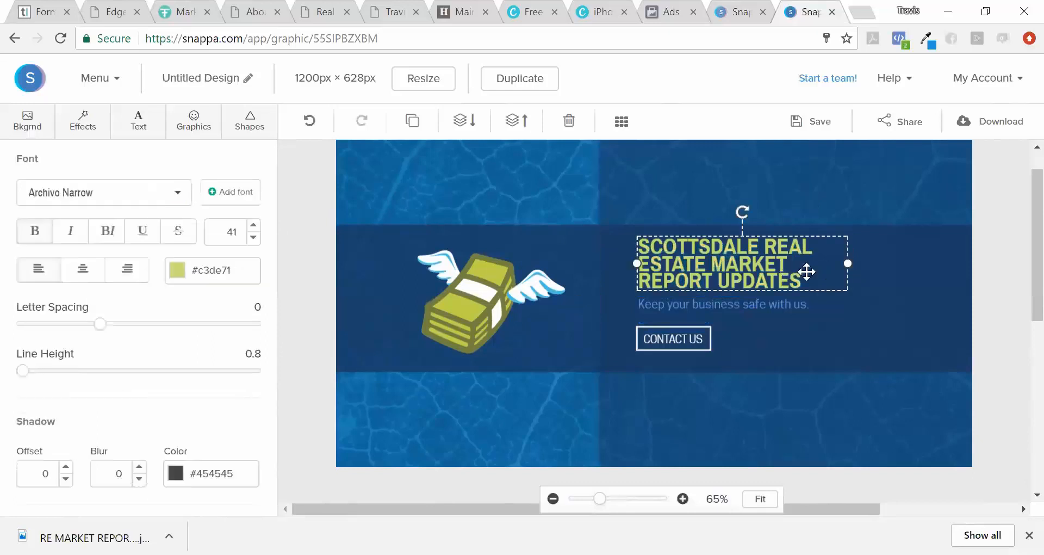
pyautogui.moveTo(846, 263); pyautogui.dragTo(907, 256)
# Replace the ad's subtitle with "Get Local Market Updates From Our Facebook BOT" copied from the cover design.
pyautogui.click(874, 300)
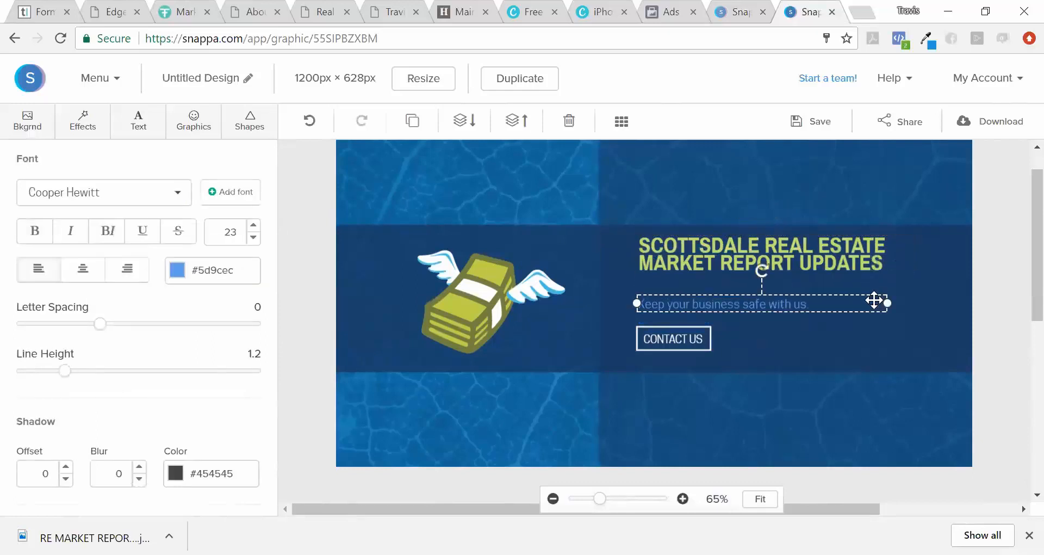
pyautogui.doubleClick(797, 305)
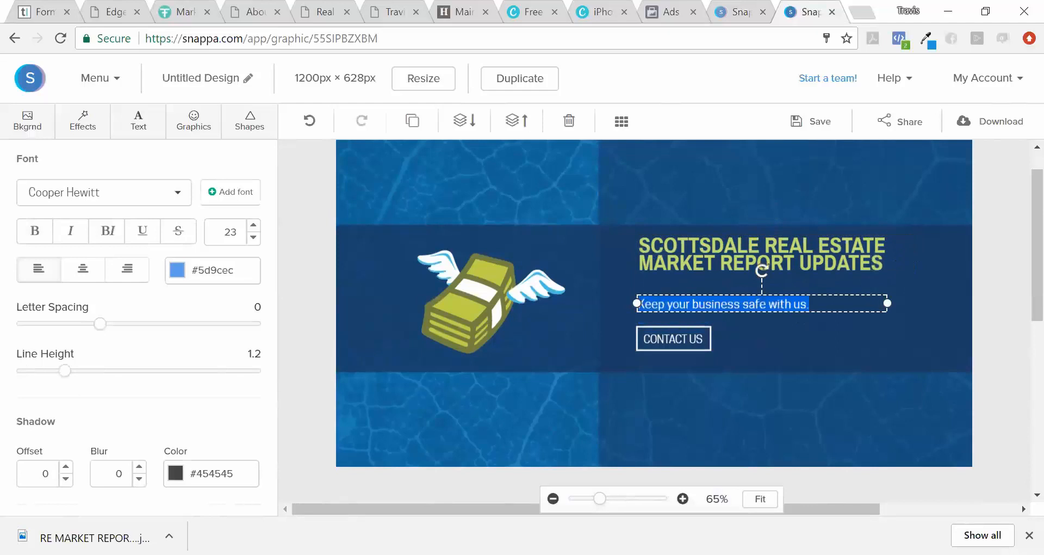
pyautogui.click(741, 12)
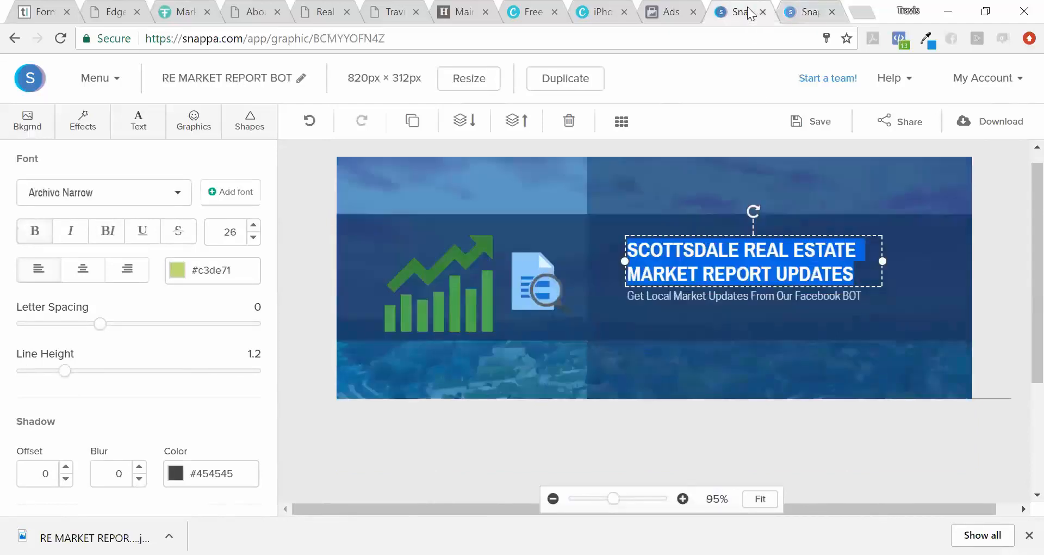
pyautogui.click(765, 297)
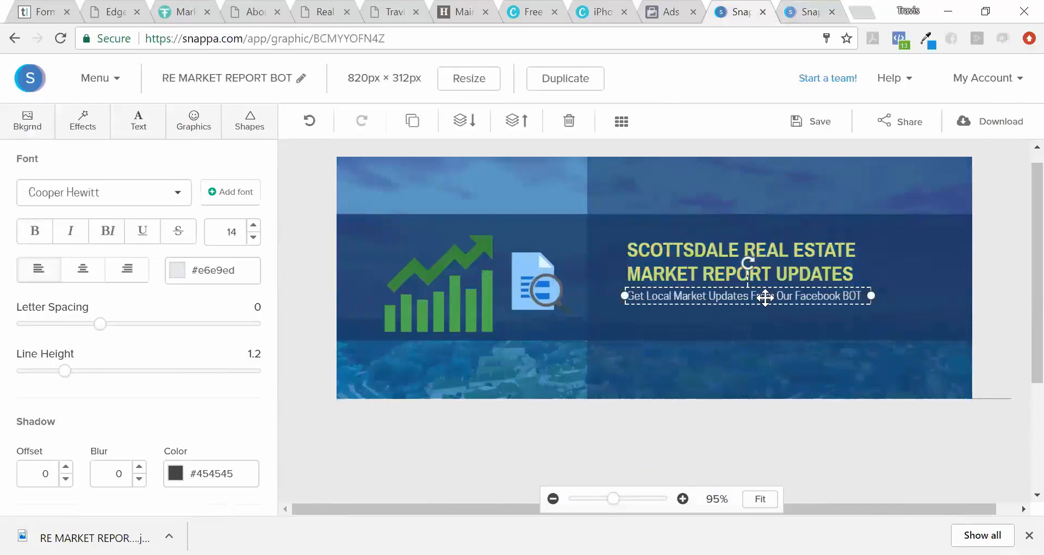
pyautogui.doubleClick(766, 297)
pyautogui.rightClick(765, 298)
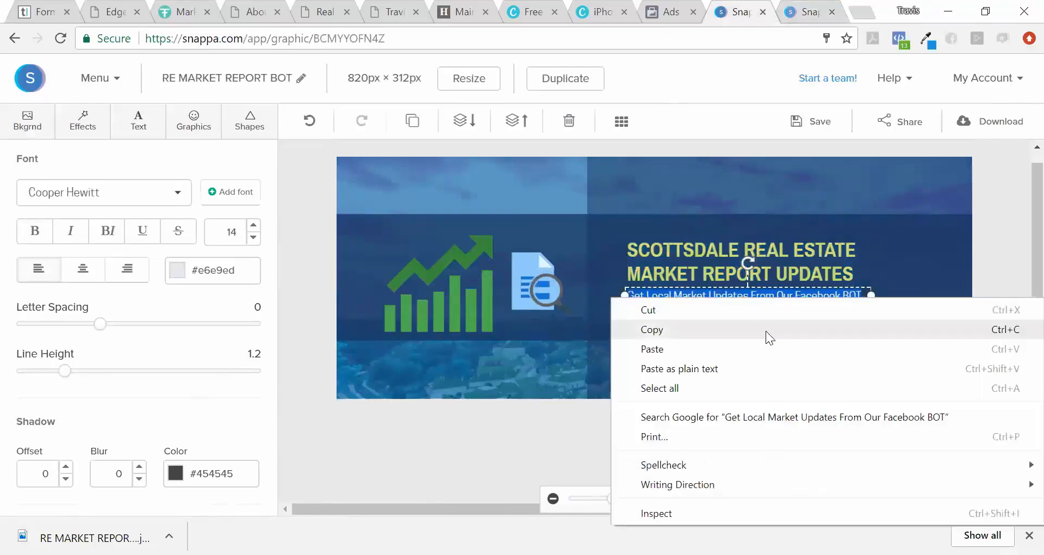
pyautogui.click(765, 329)
pyautogui.click(819, 15)
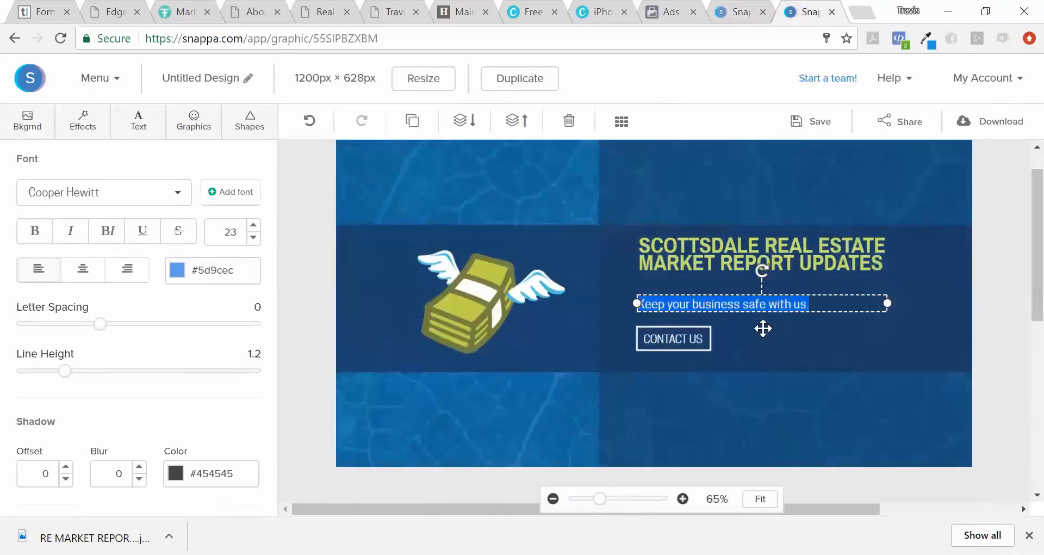
pyautogui.hotkey('ctrl', 'v')
# Change the whole subtitle's text color to light gray #e6e9ed.
pyautogui.hotkey('ctrl', 'a')
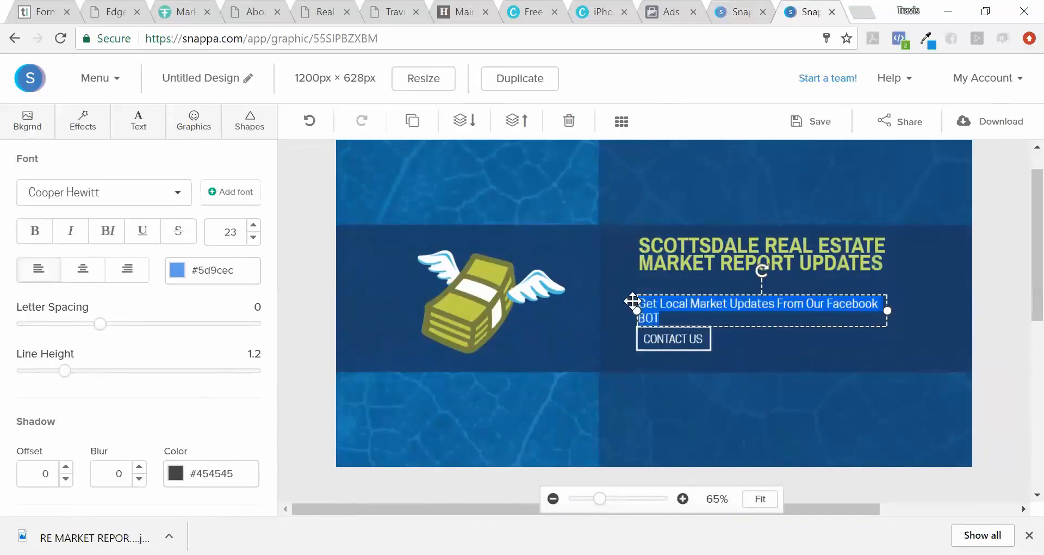
pyautogui.click(177, 269)
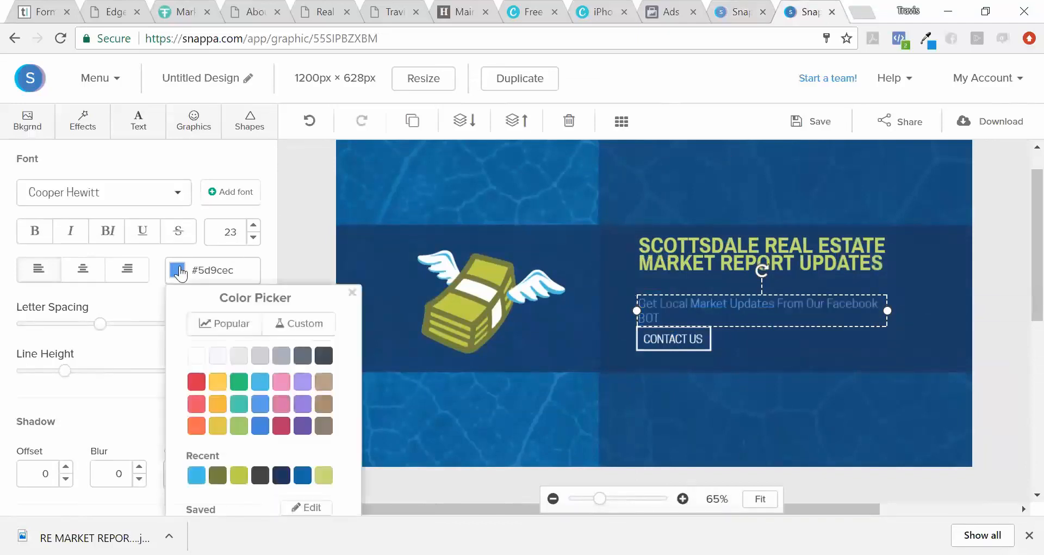
pyautogui.click(239, 356)
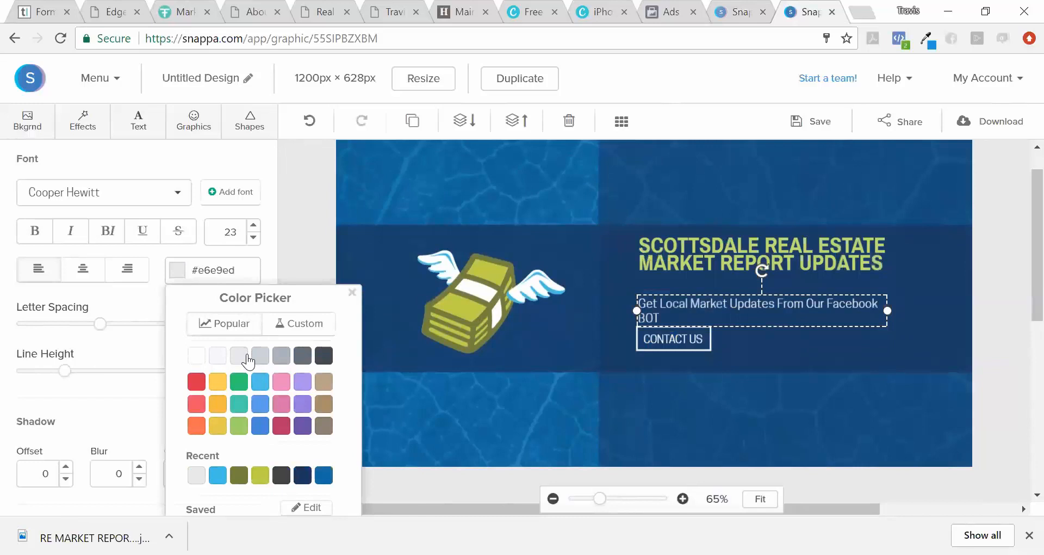
pyautogui.click(545, 324)
# Move the subtitle slightly up toward the headline and widen its text box so it fits on one line.
pyautogui.click(740, 11)
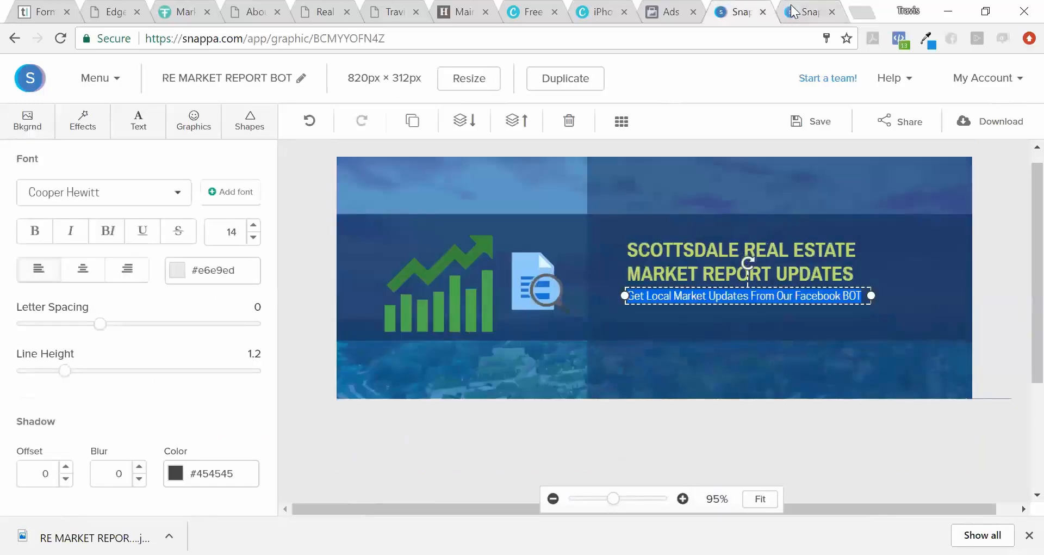
pyautogui.click(797, 11)
pyautogui.click(738, 308)
pyautogui.moveTo(737, 308); pyautogui.dragTo(737, 300)
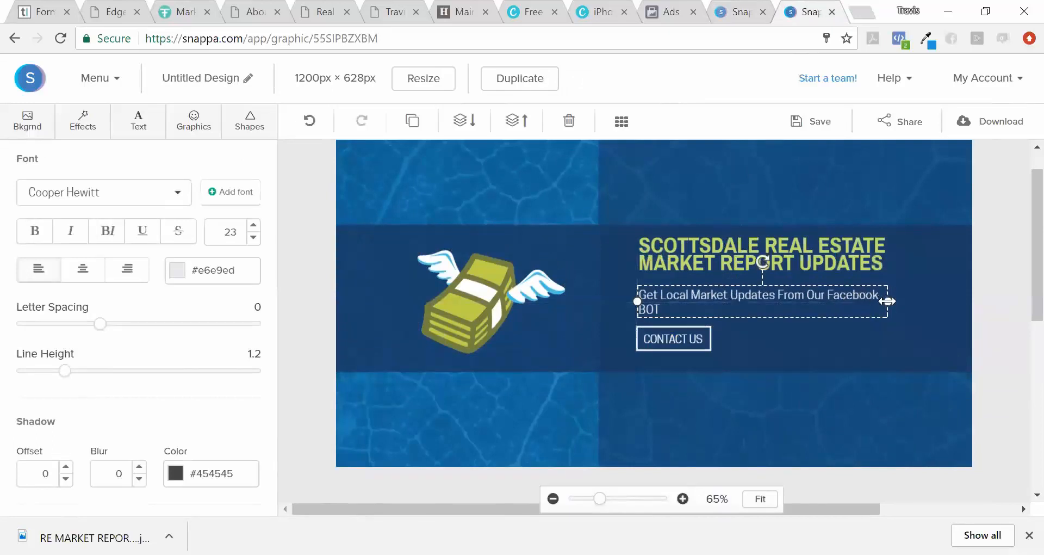
pyautogui.moveTo(889, 302)
pyautogui.mouseDown()
pyautogui.moveTo(911, 297)
pyautogui.moveTo(904, 302)
pyautogui.mouseUp()
# Replace the CONTACT US button text with "GET UPDATED".
pyautogui.click(695, 340)
pyautogui.click(695, 341)
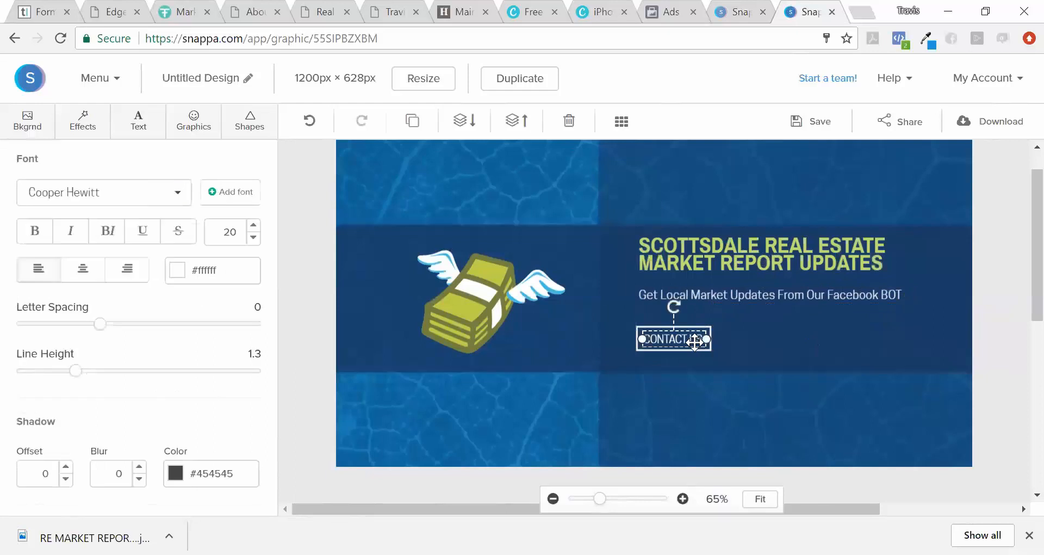
pyautogui.doubleClick(694, 341)
pyautogui.press('BackSpace')
pyautogui.write('GET UPDATES')
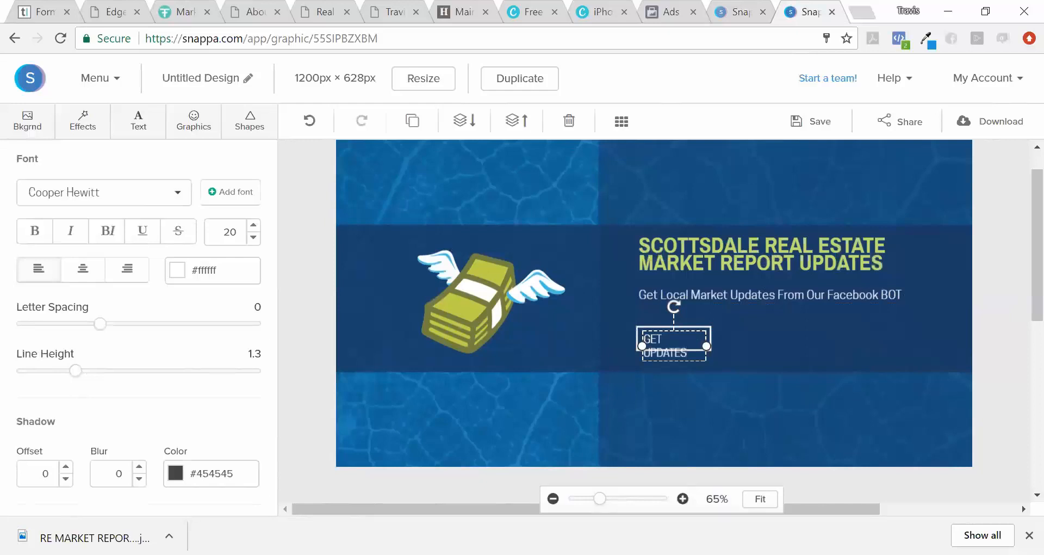
pyautogui.press('BackSpace')
pyautogui.write('D')
# Widen the button's white outline and the GET UPDATED text box so the label fits on one line.
pyautogui.click(717, 341)
pyautogui.click(710, 342)
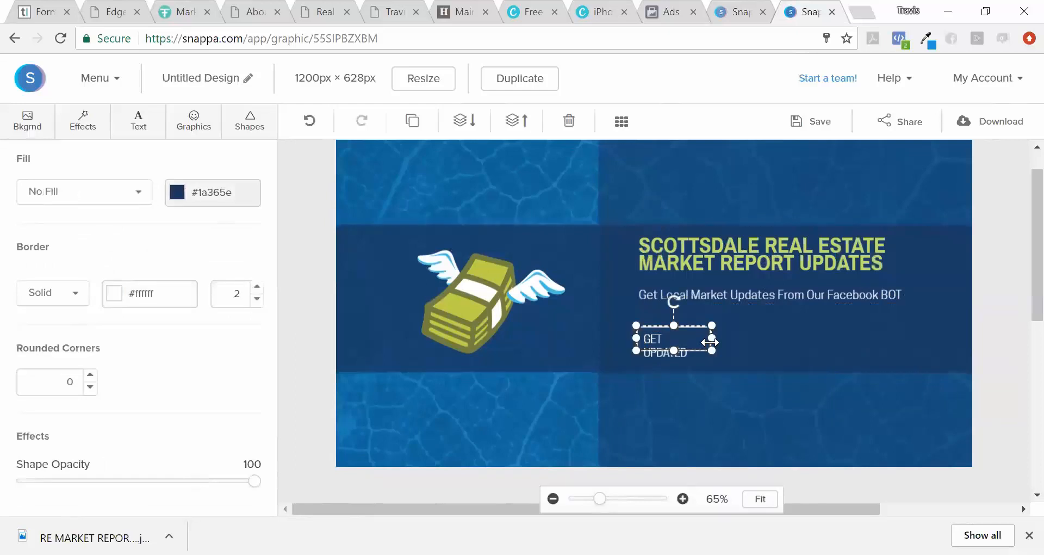
pyautogui.moveTo(711, 340); pyautogui.dragTo(733, 340)
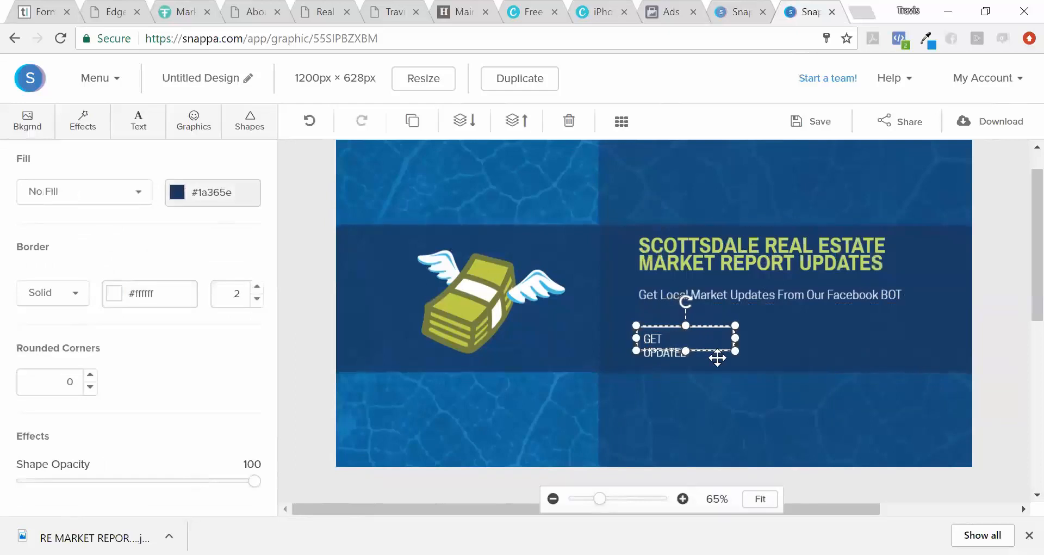
pyautogui.click(718, 357)
pyautogui.click(672, 340)
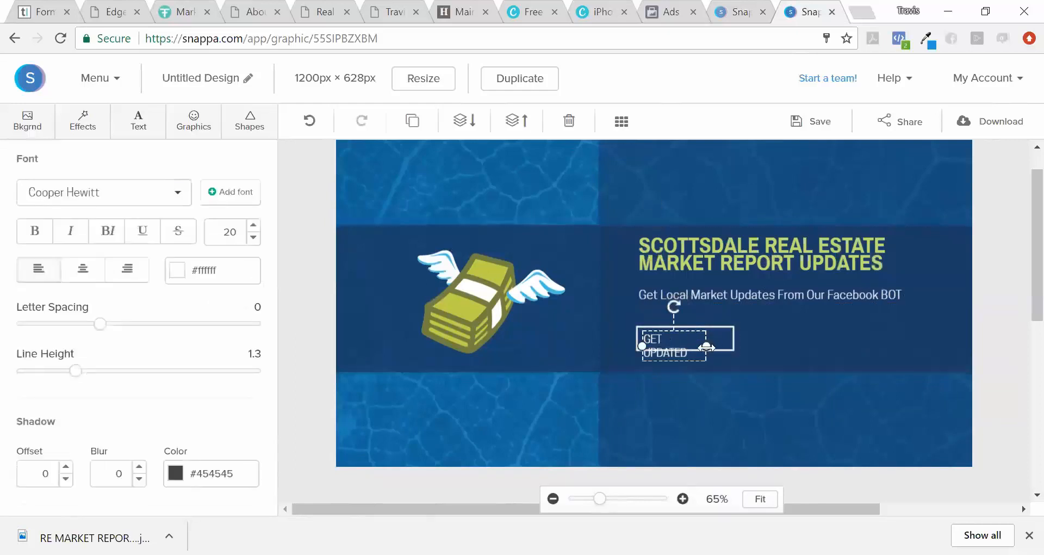
pyautogui.moveTo(708, 342); pyautogui.dragTo(720, 348)
pyautogui.click(695, 364)
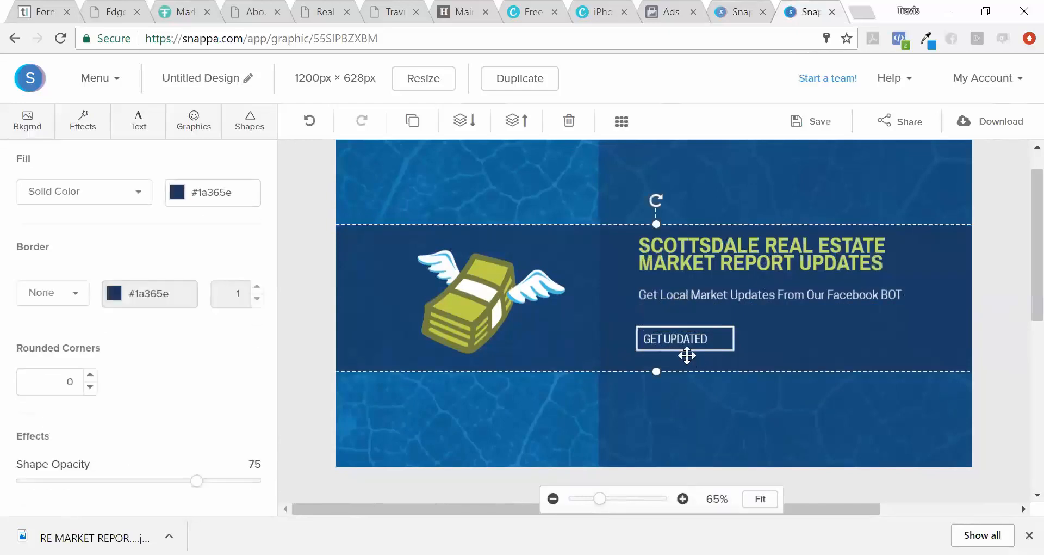
# Center the GET UPDATED text horizontally inside the button outline.
pyautogui.click(678, 338)
pyautogui.moveTo(678, 338); pyautogui.dragTo(689, 337)
pyautogui.click(788, 324)
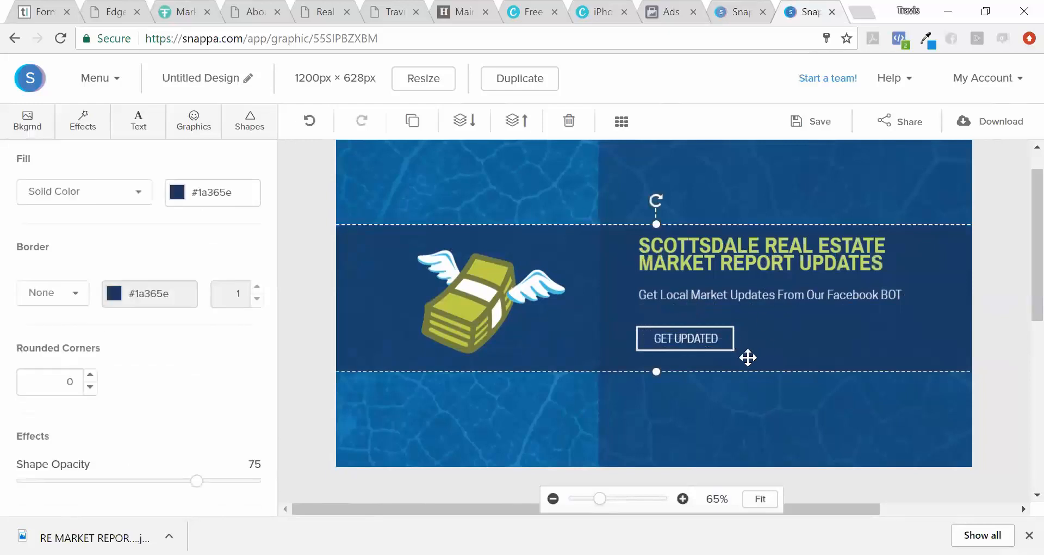
pyautogui.click(736, 396)
pyautogui.click(692, 342)
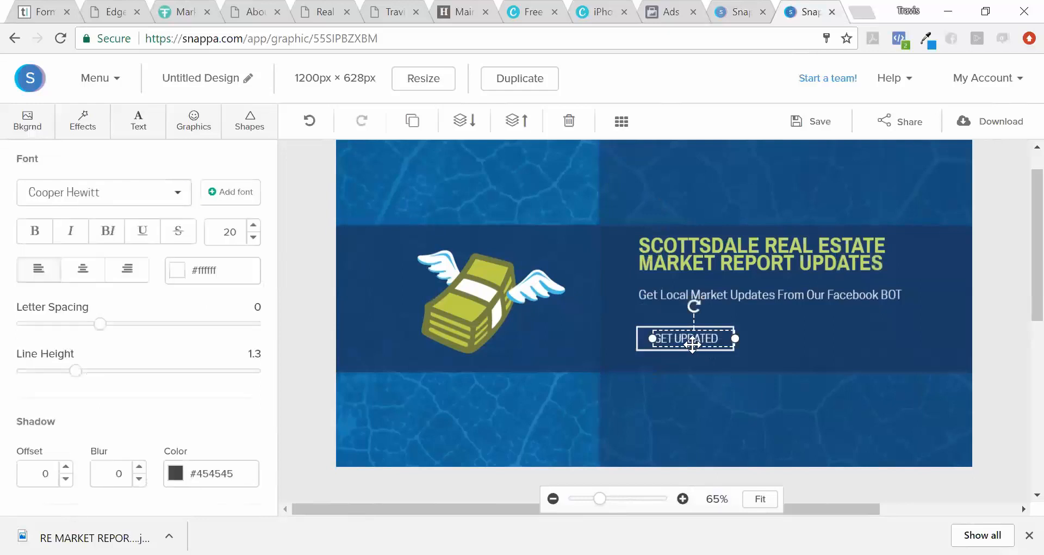
pyautogui.click(692, 393)
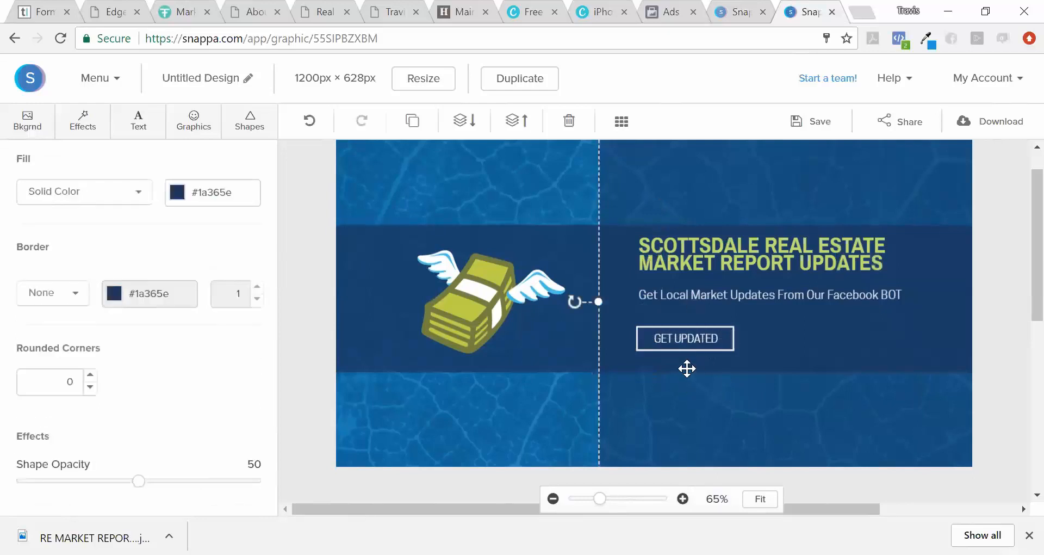
# Move the GET UPDATED text and its button outline across the dark band to sit beneath the end of the subtitle.
pyautogui.moveTo(688, 337); pyautogui.dragTo(836, 337)
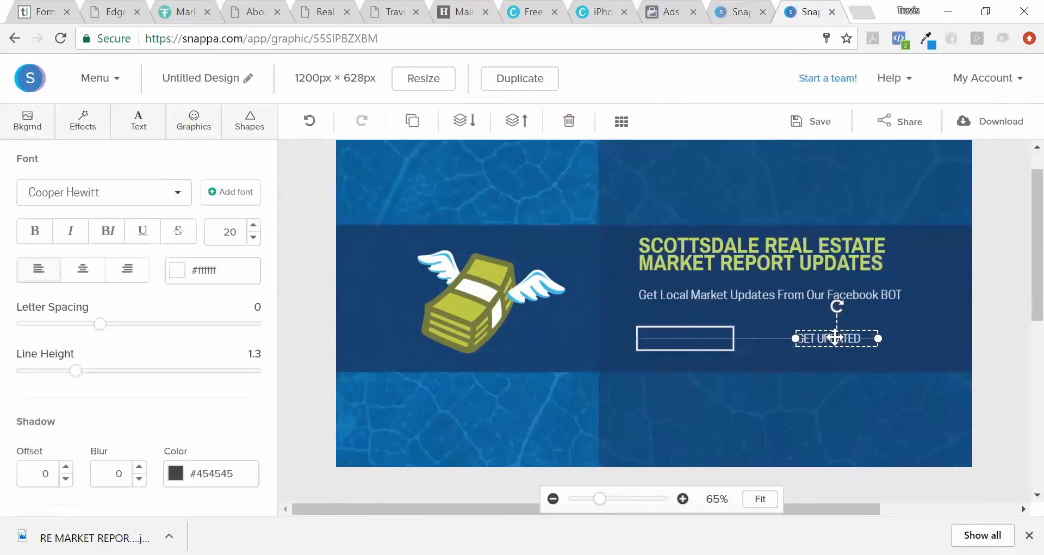
pyautogui.click(726, 337)
pyautogui.click(732, 333)
pyautogui.moveTo(733, 333); pyautogui.dragTo(868, 332)
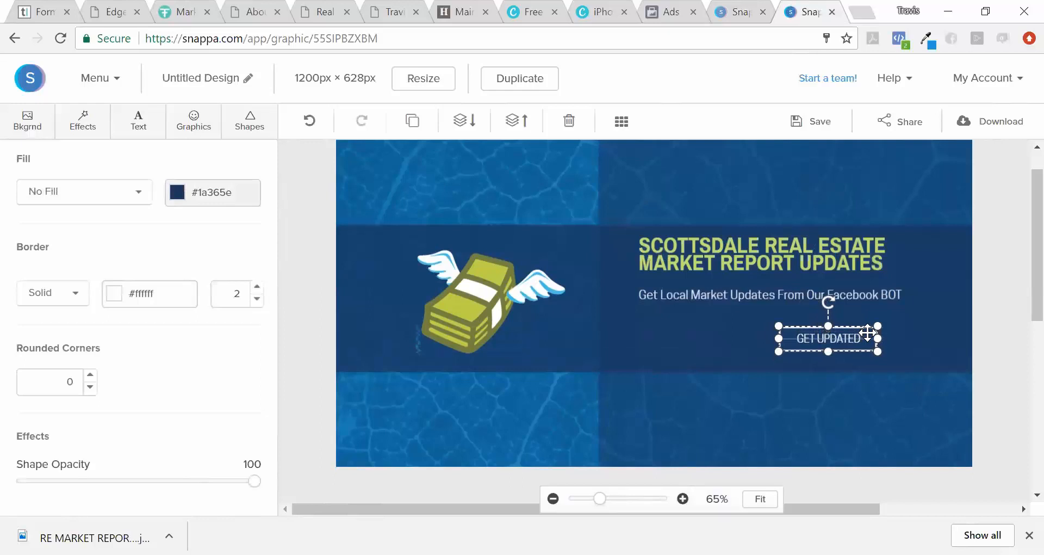
pyautogui.click(759, 332)
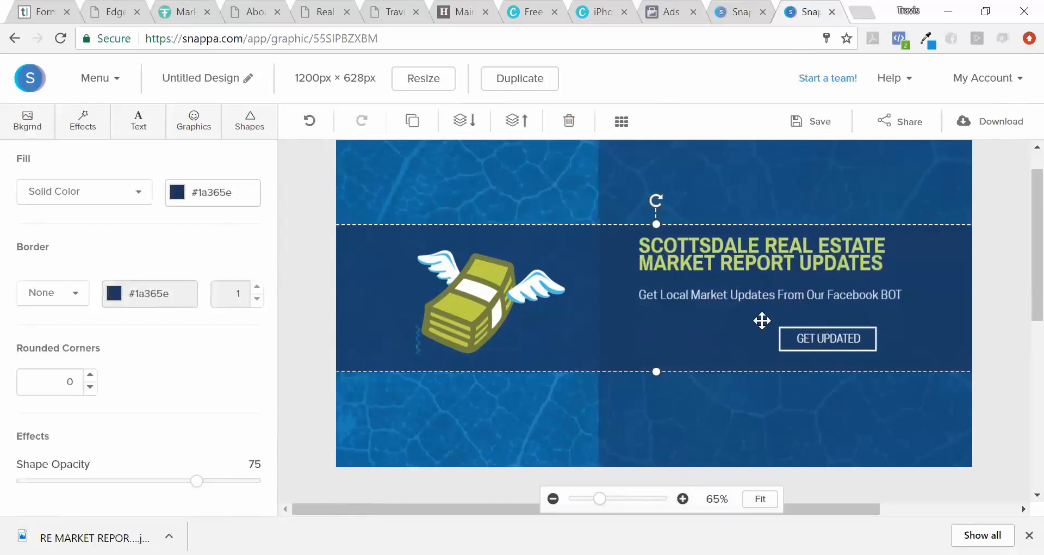
pyautogui.click(853, 379)
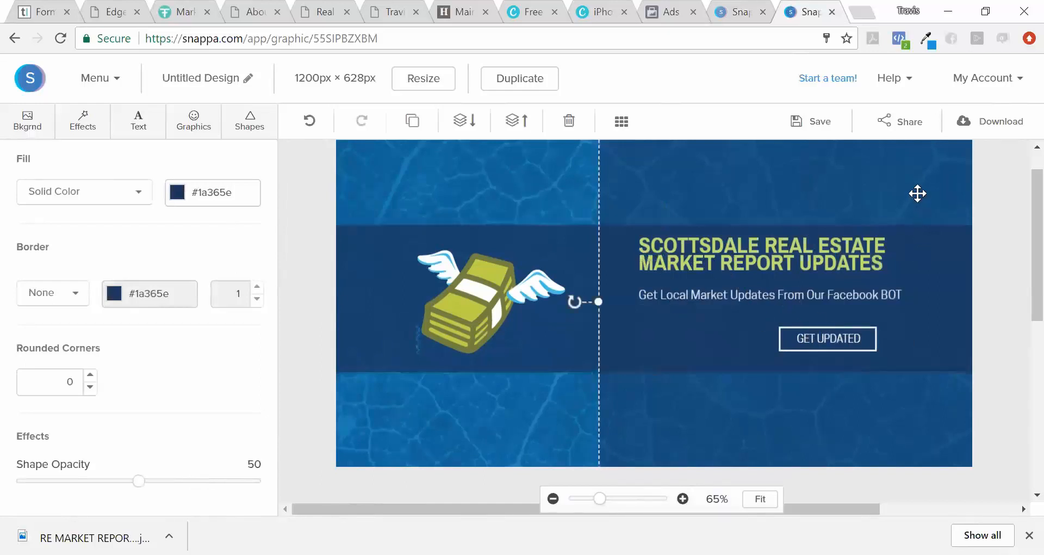
pyautogui.scroll(-1, 1021, 256)
pyautogui.scroll(1, 1021, 255)
pyautogui.scroll(-2, 1022, 256)
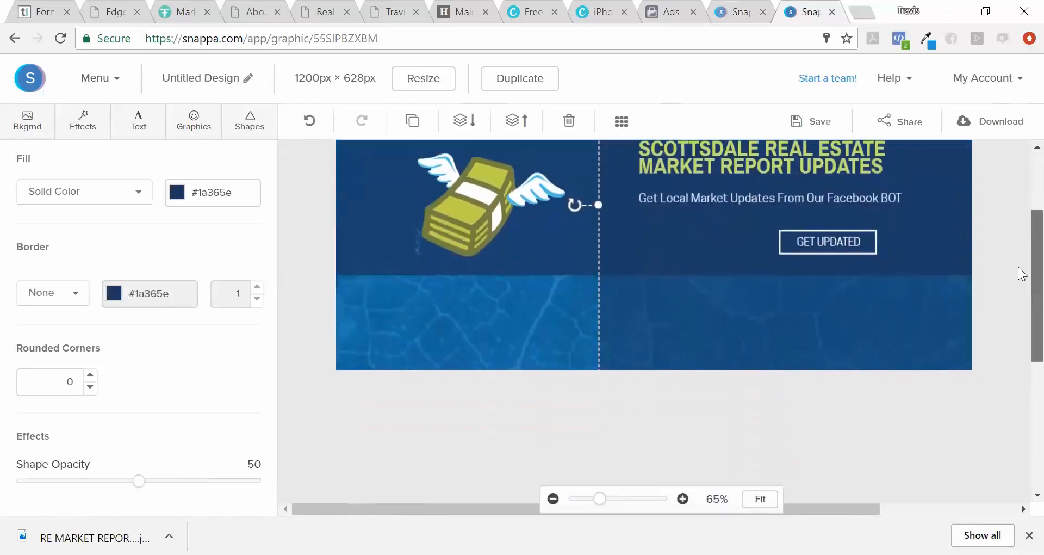
pyautogui.scroll(1, 1023, 260)
pyautogui.scroll(-1, 1022, 260)
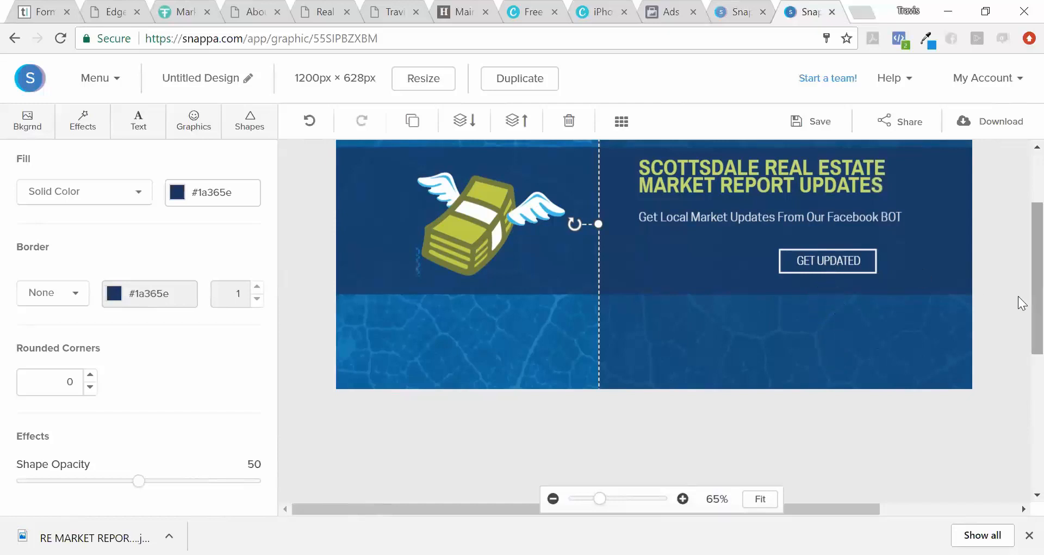
pyautogui.scroll(1, 1021, 283)
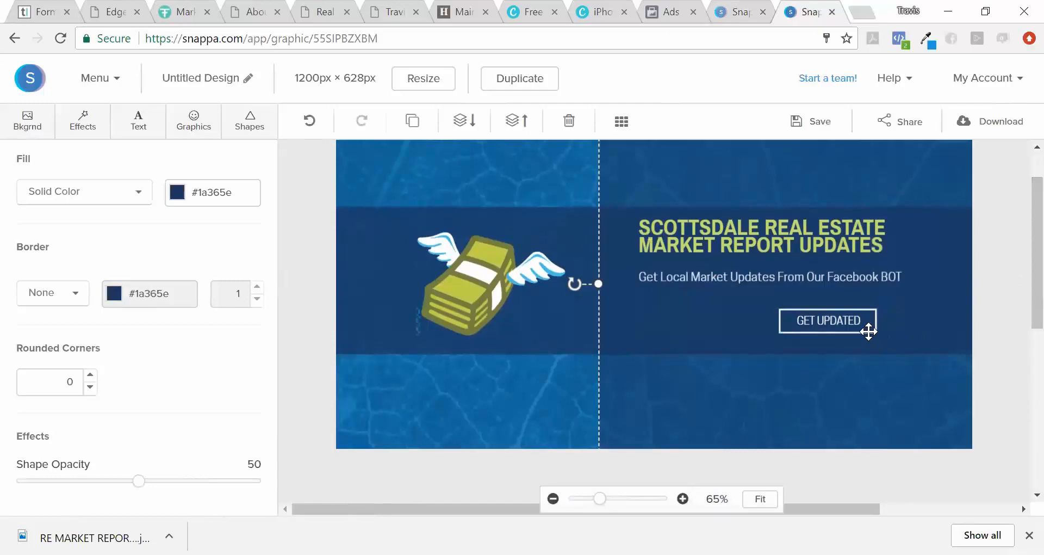
pyautogui.scroll(-1, 1020, 318)
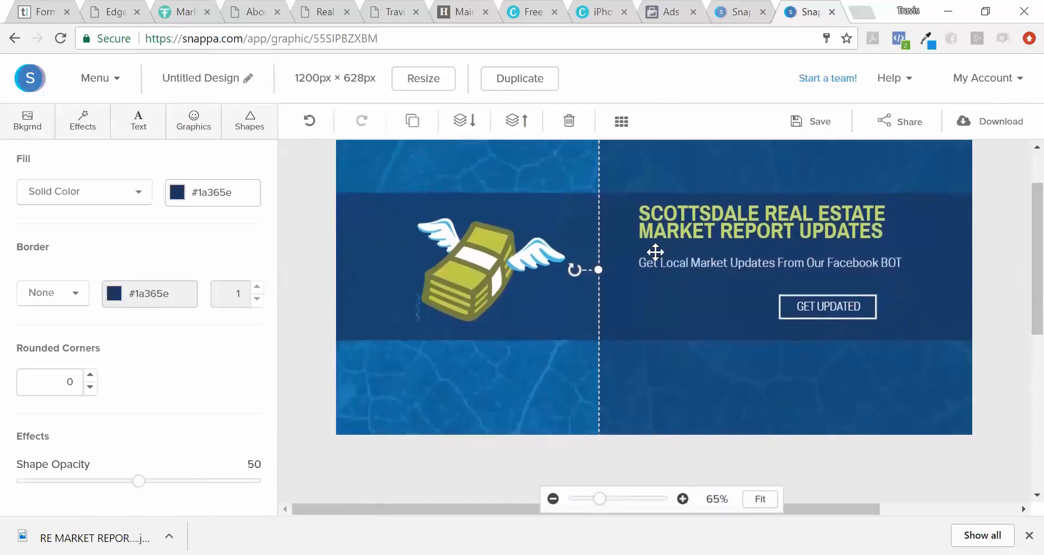
# Search the background images for "homes" and apply the townscape photo with a cloudy sky as the ad's background.
pyautogui.click(734, 11)
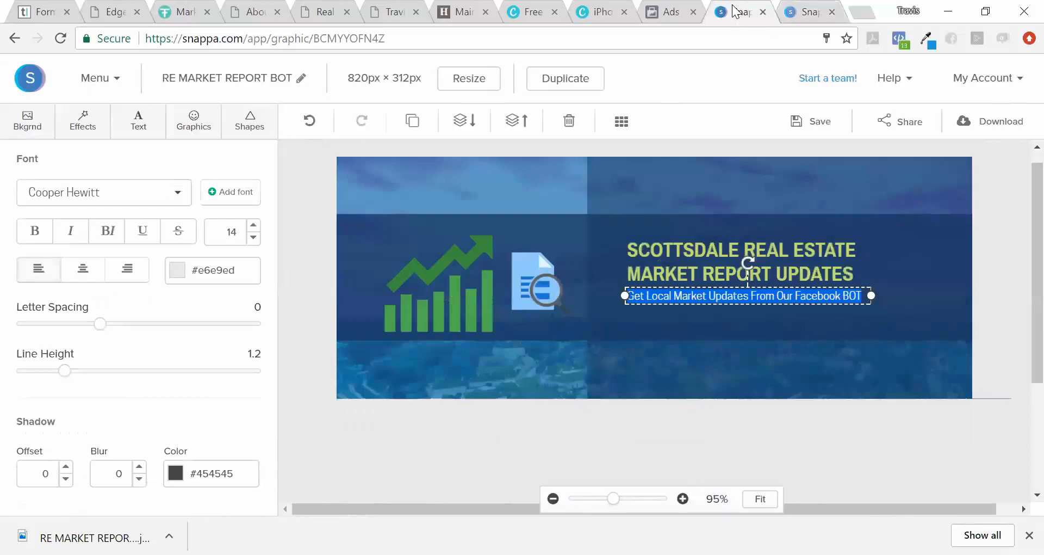
pyautogui.click(811, 12)
pyautogui.click(464, 172)
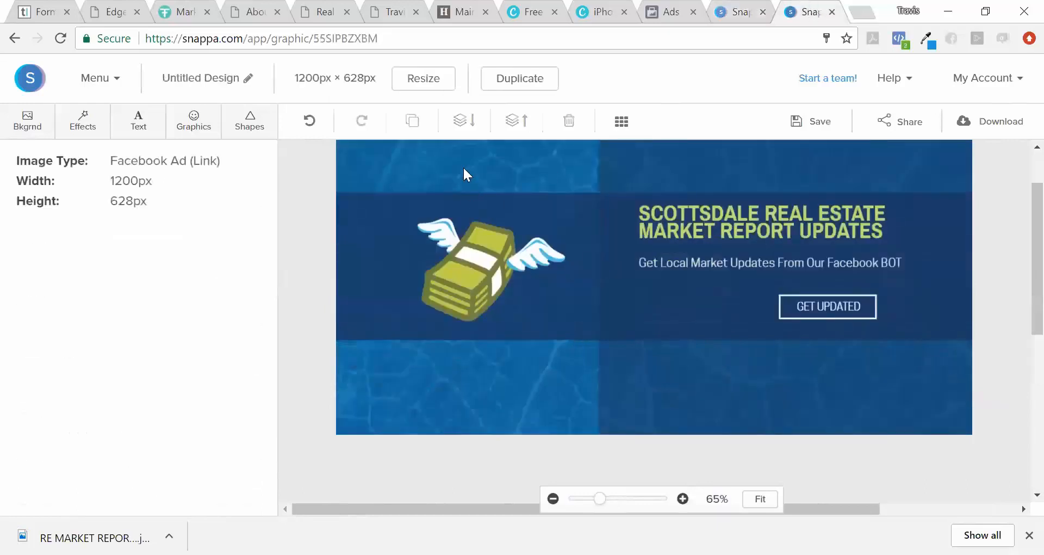
pyautogui.click(29, 123)
pyautogui.click(103, 231)
pyautogui.write('homes')
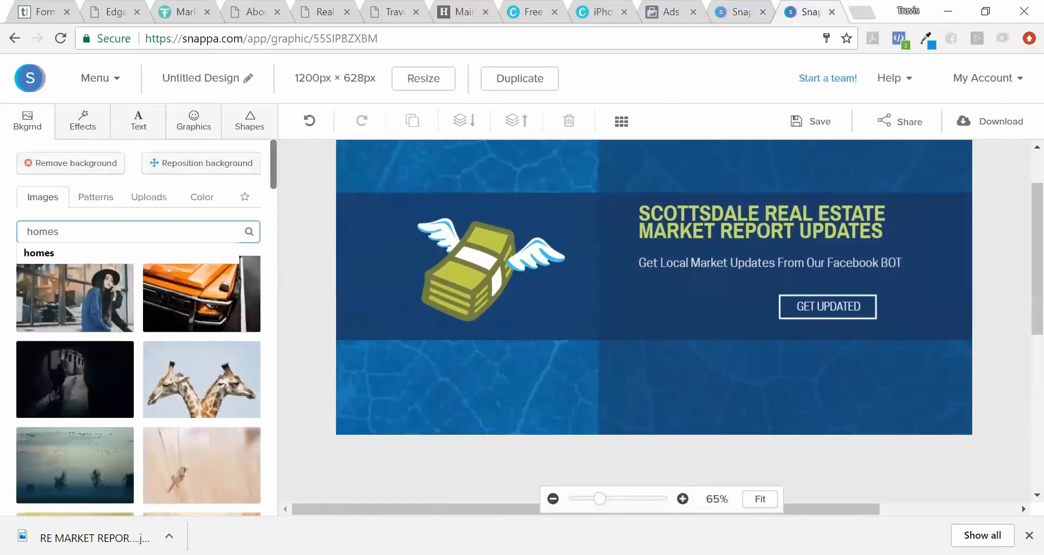
pyautogui.click(117, 254)
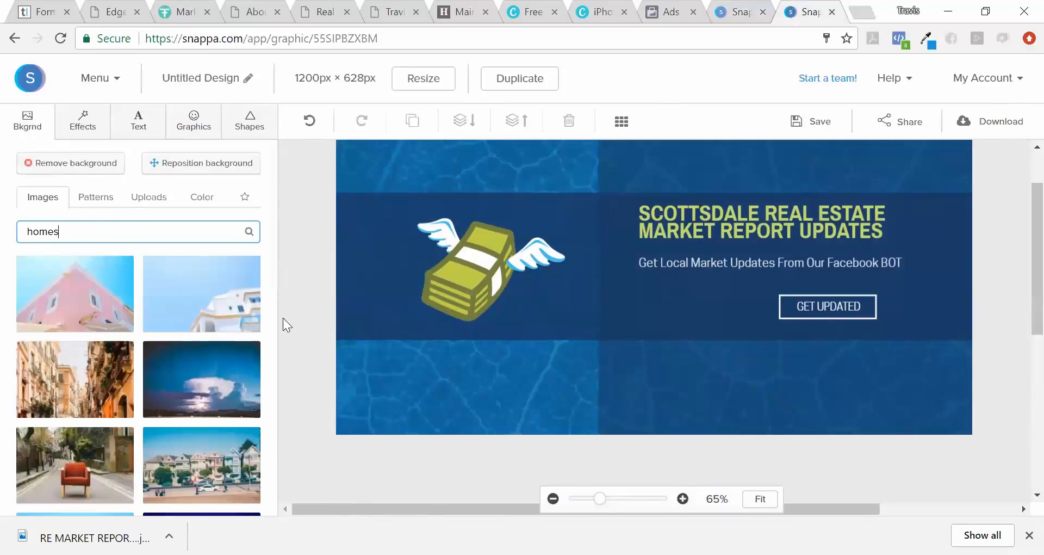
pyautogui.scroll(-4, 273, 326)
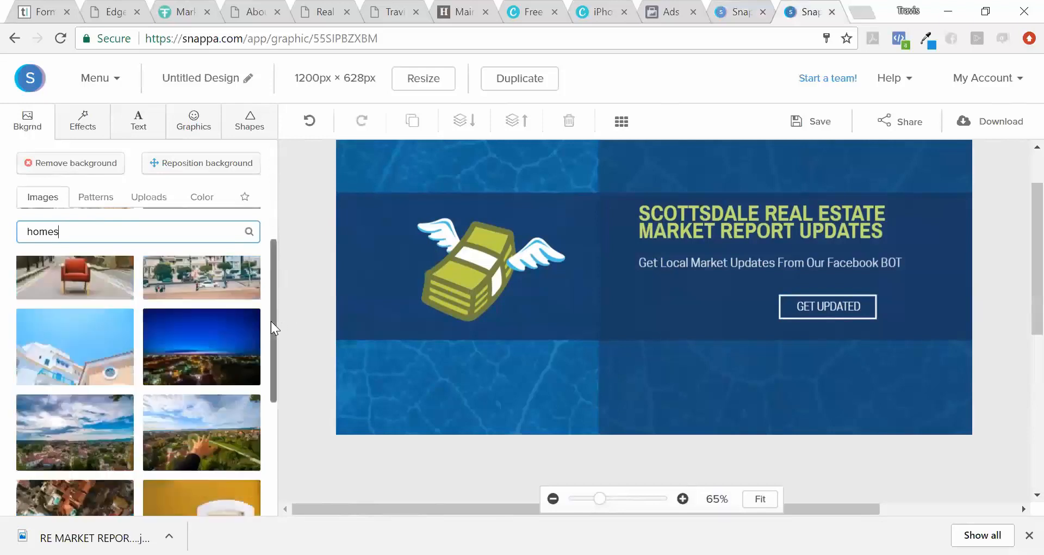
pyautogui.click(83, 437)
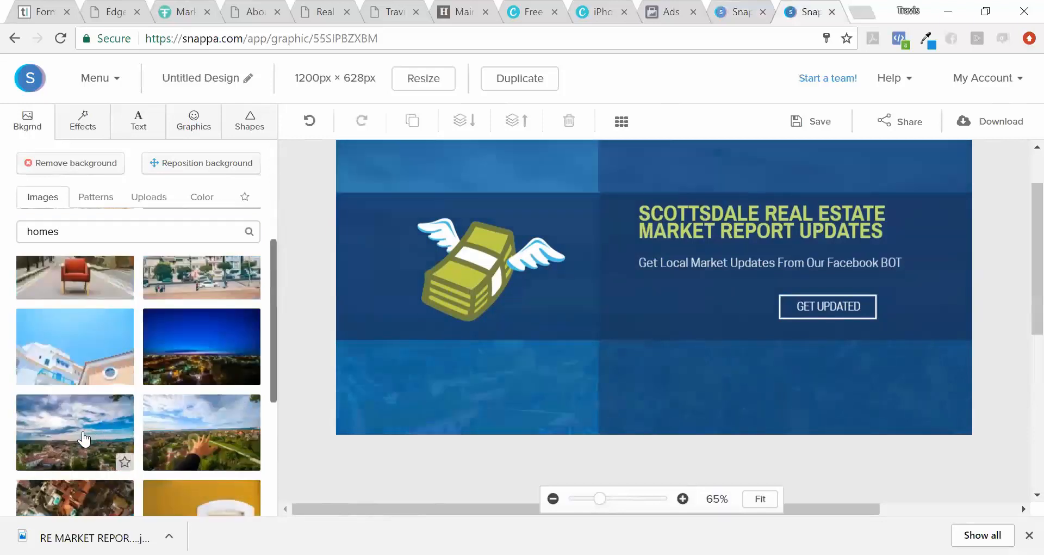
# Set the background's color overlay to 79.
pyautogui.click(83, 122)
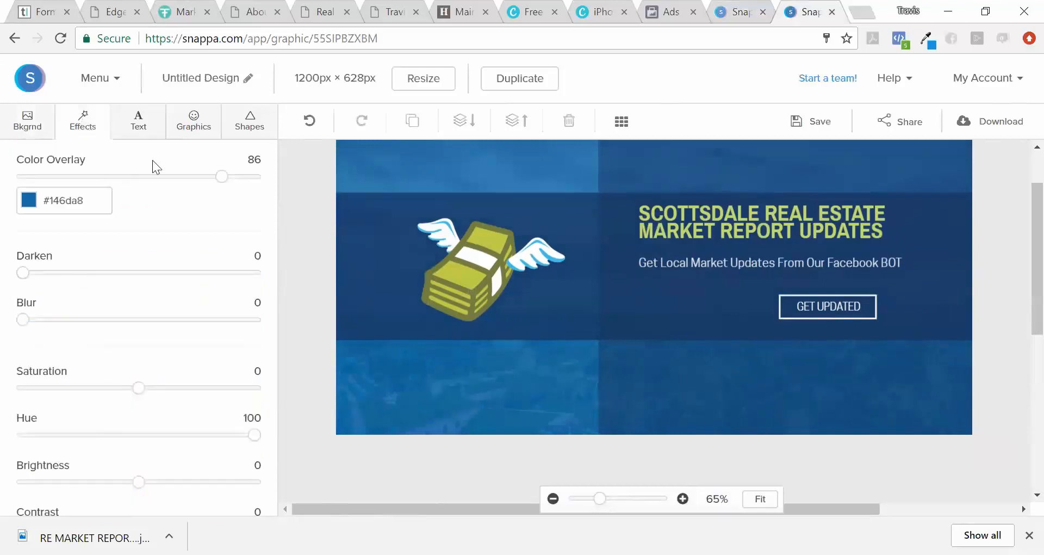
pyautogui.moveTo(220, 184)
pyautogui.mouseDown()
pyautogui.moveTo(192, 181)
pyautogui.moveTo(207, 184)
pyautogui.mouseUp()
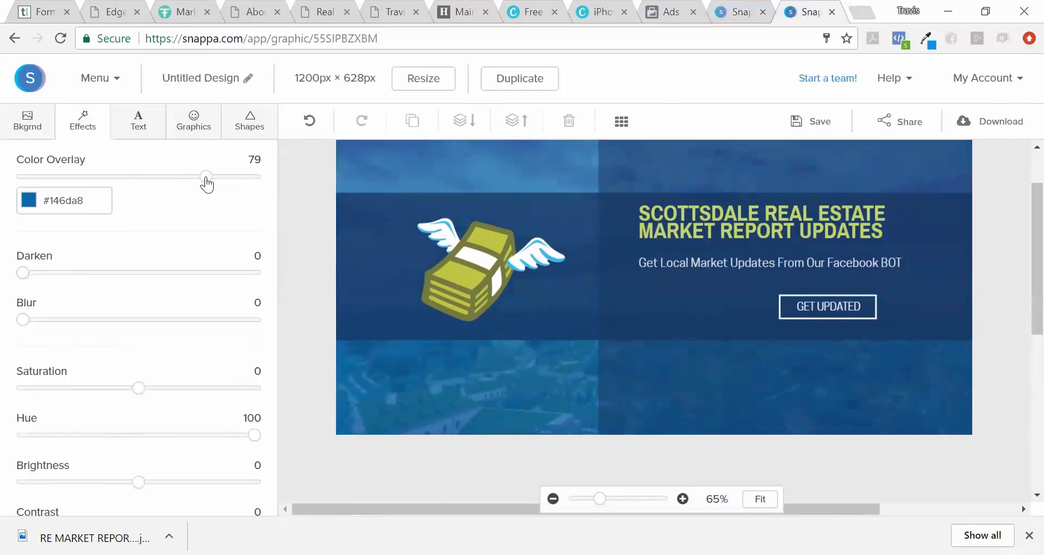
pyautogui.click(452, 250)
# Replace the winged cash graphic with the green rising bar chart found by searching the graphics for "market".
pyautogui.click(194, 123)
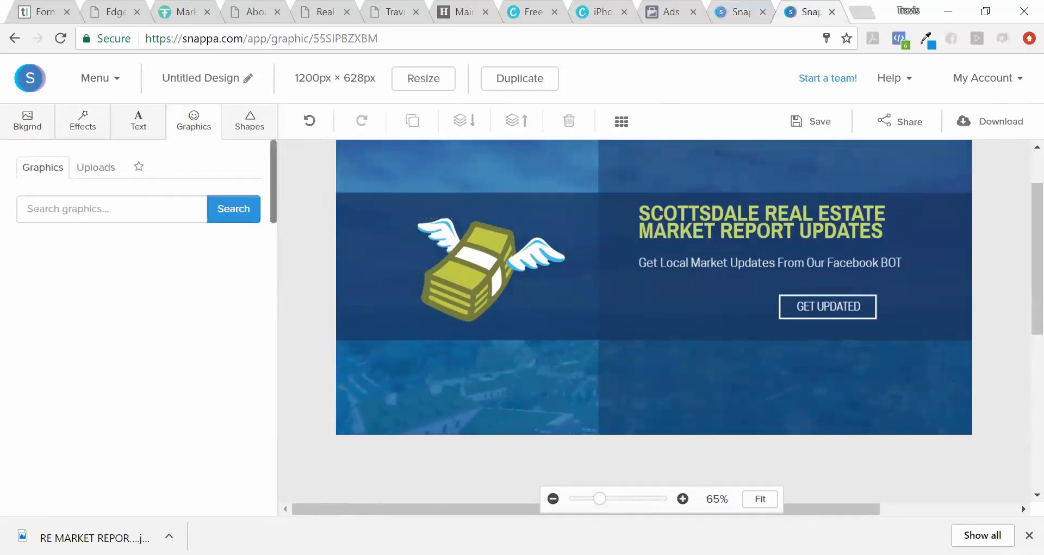
pyautogui.click(111, 208)
pyautogui.write('market')
pyautogui.click(224, 218)
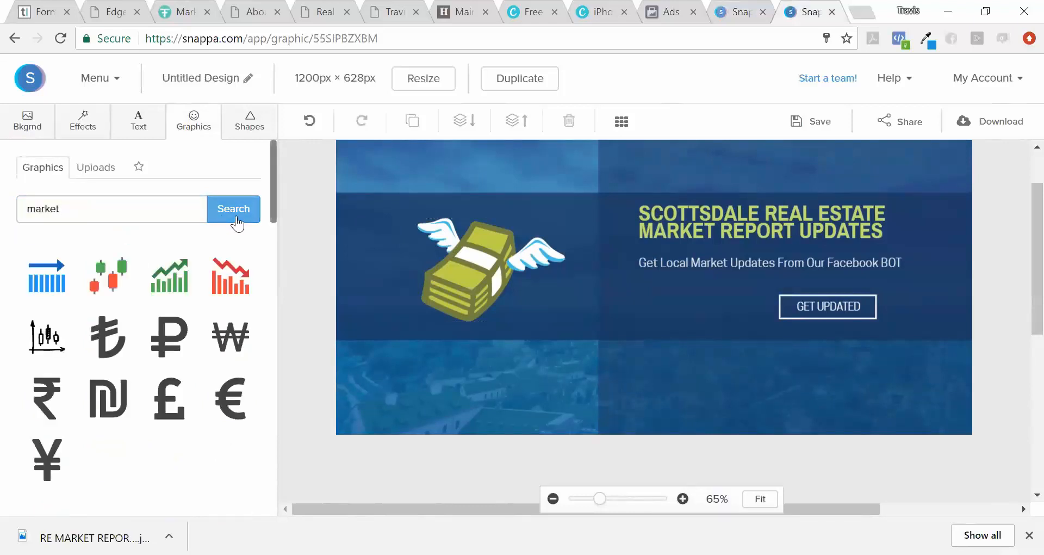
pyautogui.click(462, 280)
pyautogui.press('Delete')
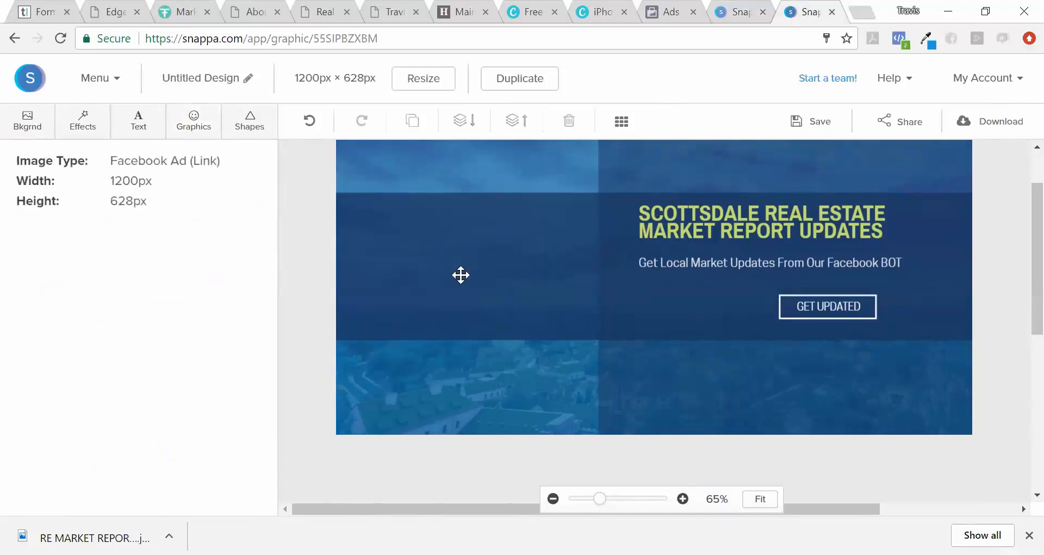
pyautogui.click(197, 135)
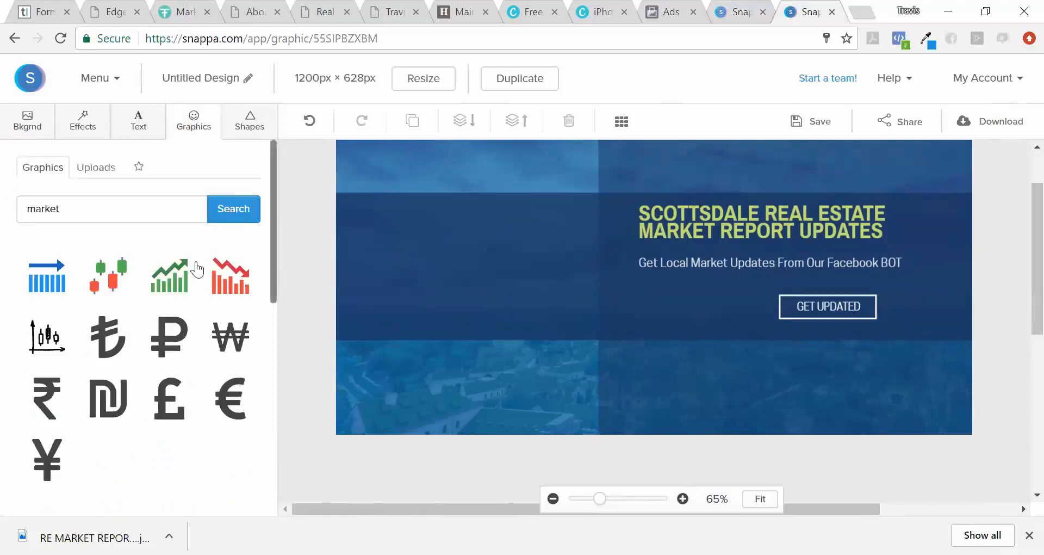
pyautogui.moveTo(181, 280); pyautogui.dragTo(473, 289)
pyautogui.click(537, 347)
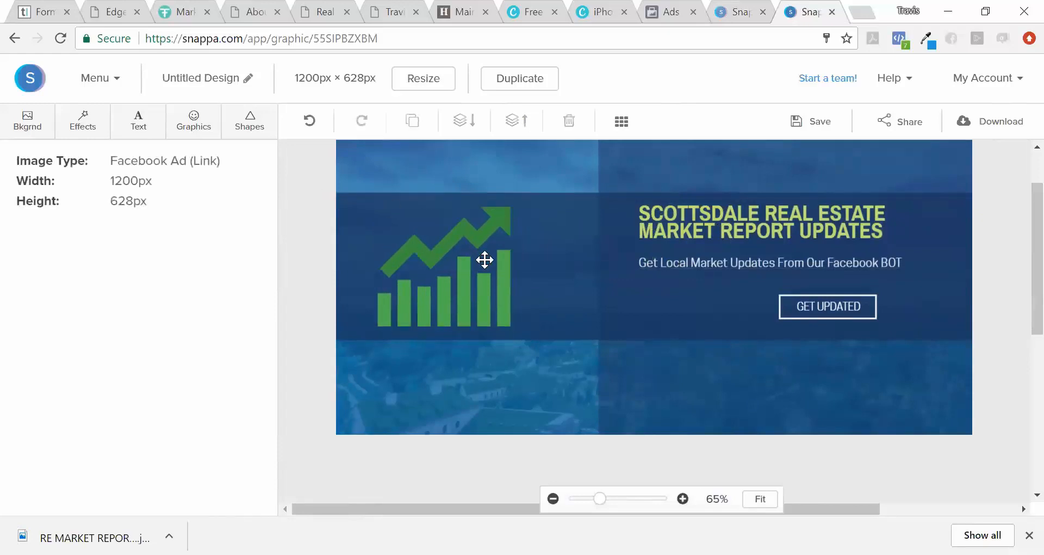
# Compare the ad with the graphics in the RE MARKET REPORT BOT cover design.
pyautogui.click(741, 13)
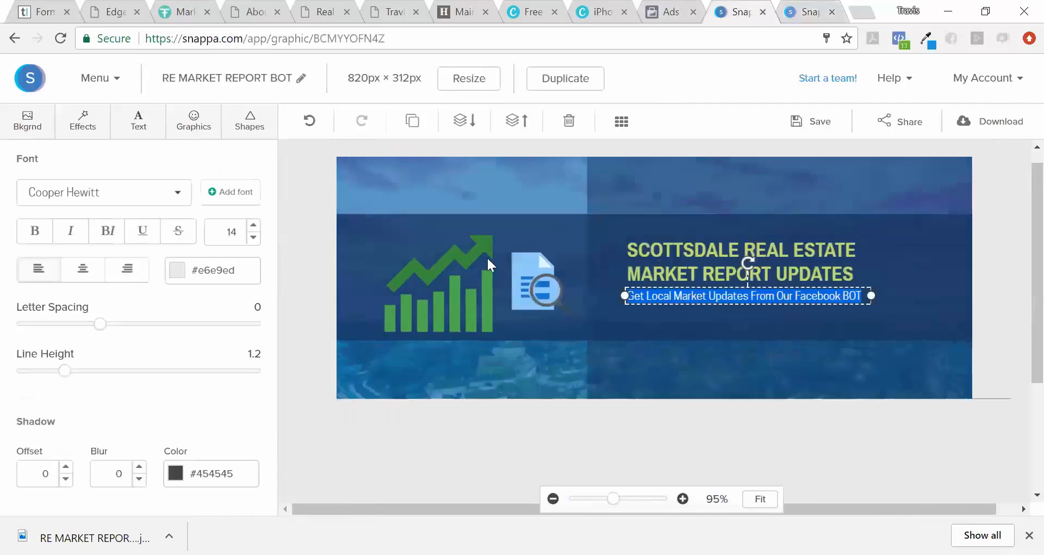
pyautogui.click(686, 185)
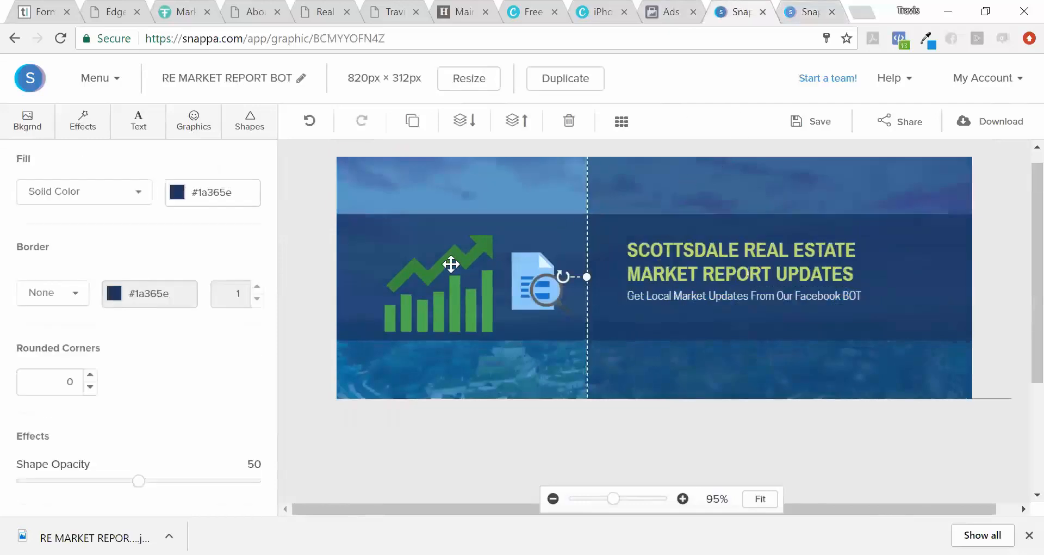
pyautogui.click(798, 20)
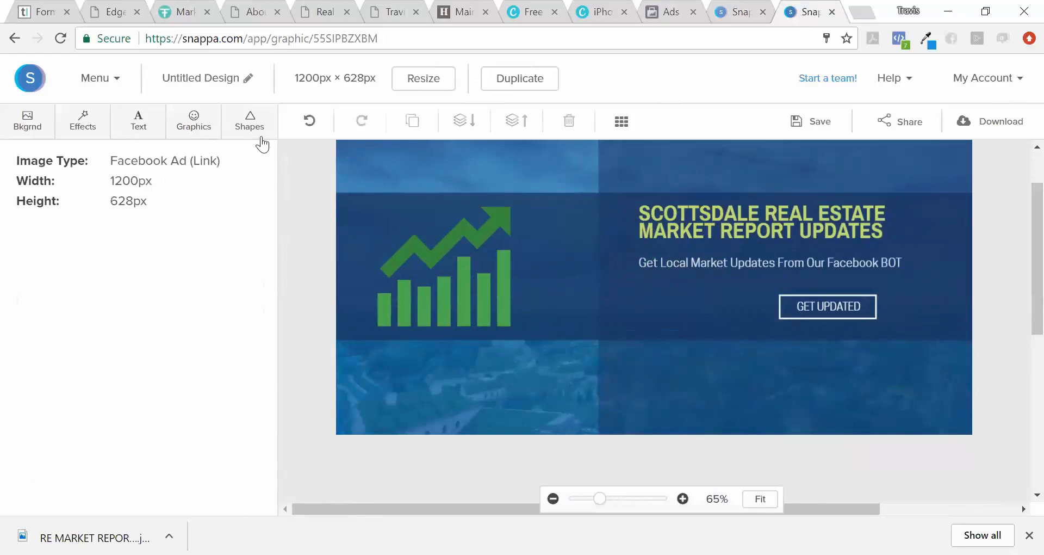
# Search the graphics for "home" and add the solid dark house icon with a chimney to the ad.
pyautogui.click(190, 132)
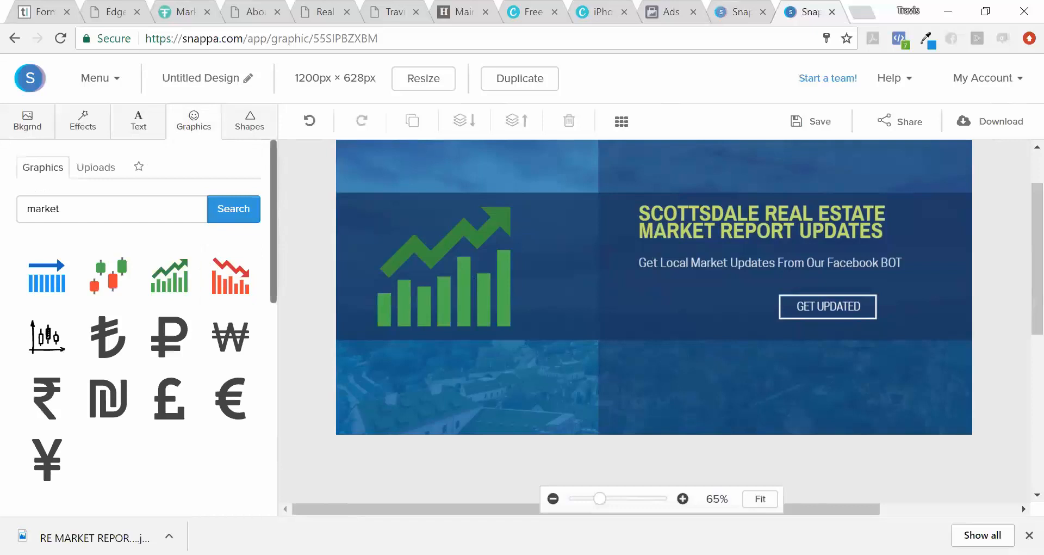
pyautogui.click(65, 209)
pyautogui.doubleClick(65, 209)
pyautogui.write('home')
pyautogui.press('Return')
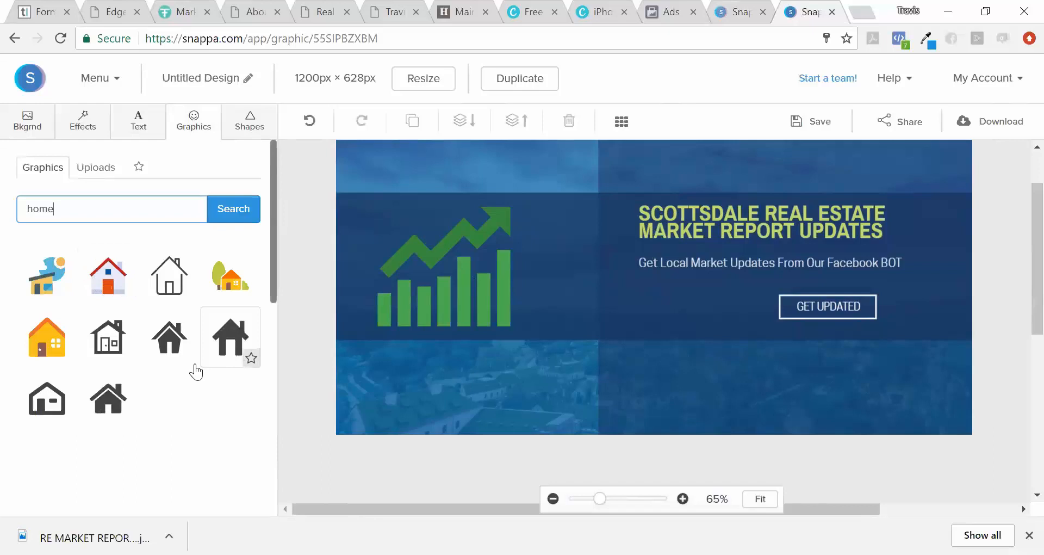
pyautogui.click(108, 401)
# Shrink the house icon and place it beside the green chart on the dark band.
pyautogui.moveTo(662, 275); pyautogui.dragTo(583, 301)
pyautogui.moveTo(642, 246); pyautogui.dragTo(589, 282)
pyautogui.moveTo(552, 333); pyautogui.dragTo(566, 316)
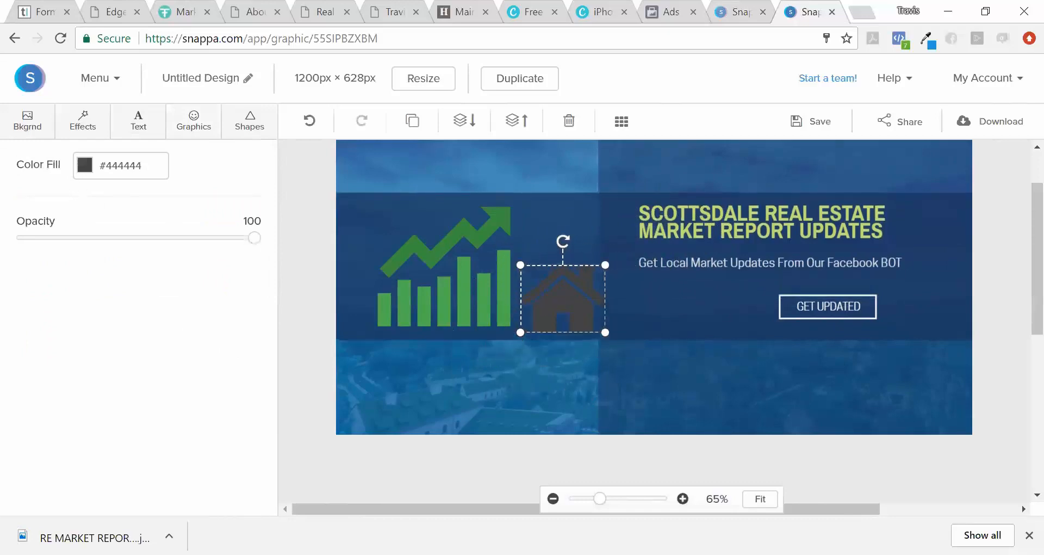
# Set the house icon's fill color to #e6e9ed and nudge it level with the chart's base.
pyautogui.click(85, 165)
pyautogui.click(148, 250)
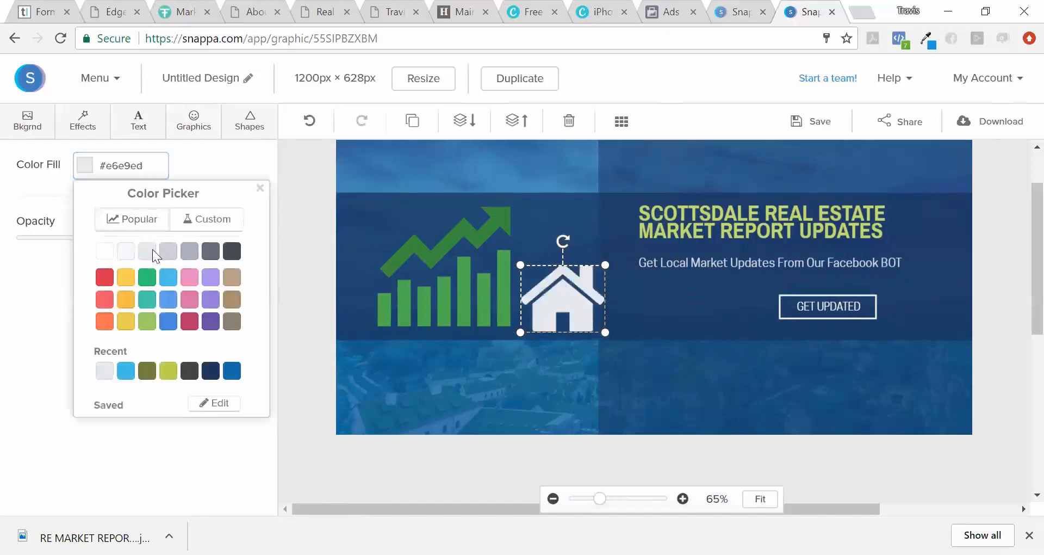
pyautogui.click(423, 370)
pyautogui.moveTo(562, 292); pyautogui.dragTo(559, 285)
pyautogui.click(540, 386)
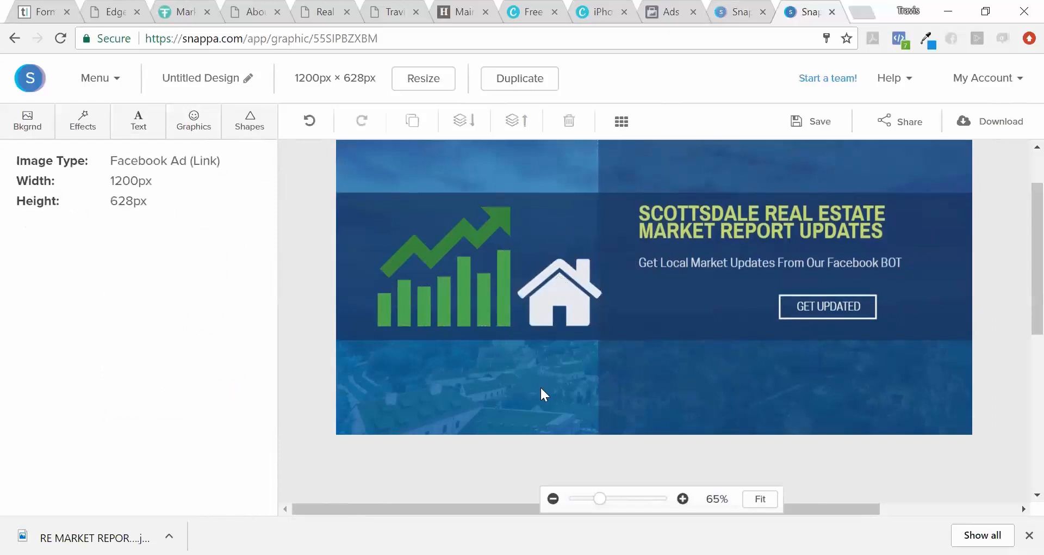
# Narrow the translucent blue panel behind the headline so its edge clears the house icon.
pyautogui.click(619, 333)
pyautogui.click(604, 350)
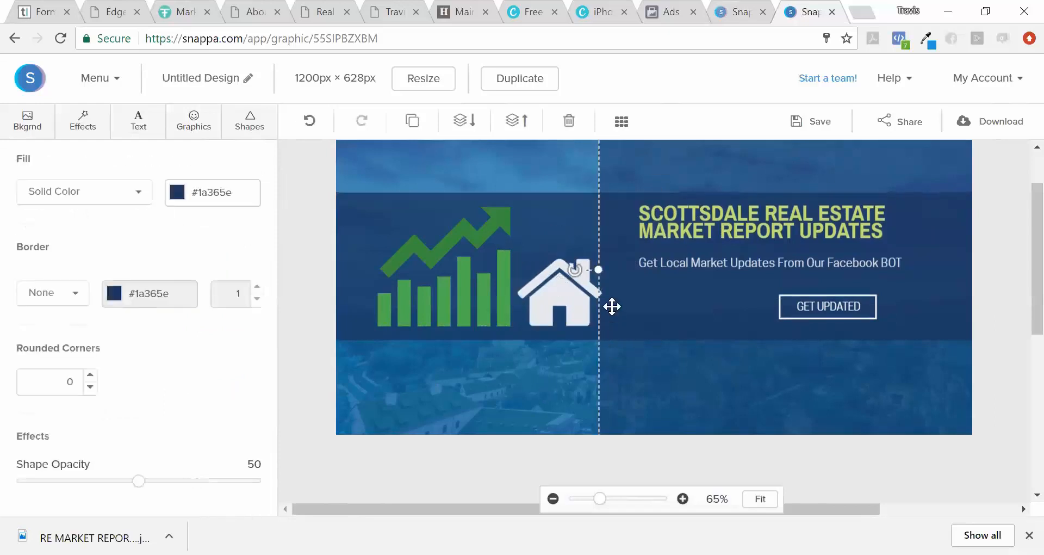
pyautogui.moveTo(598, 271); pyautogui.dragTo(609, 270)
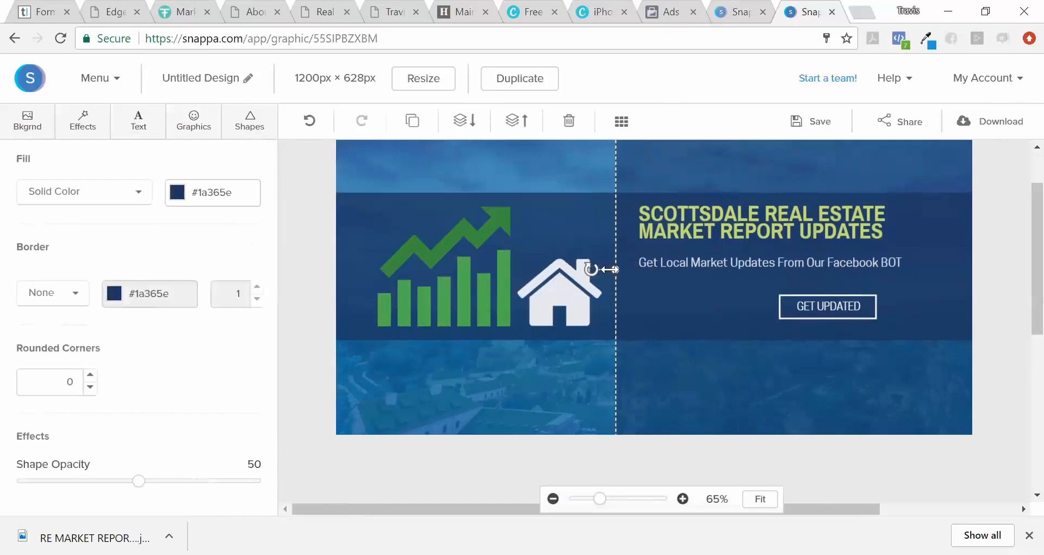
pyautogui.click(570, 353)
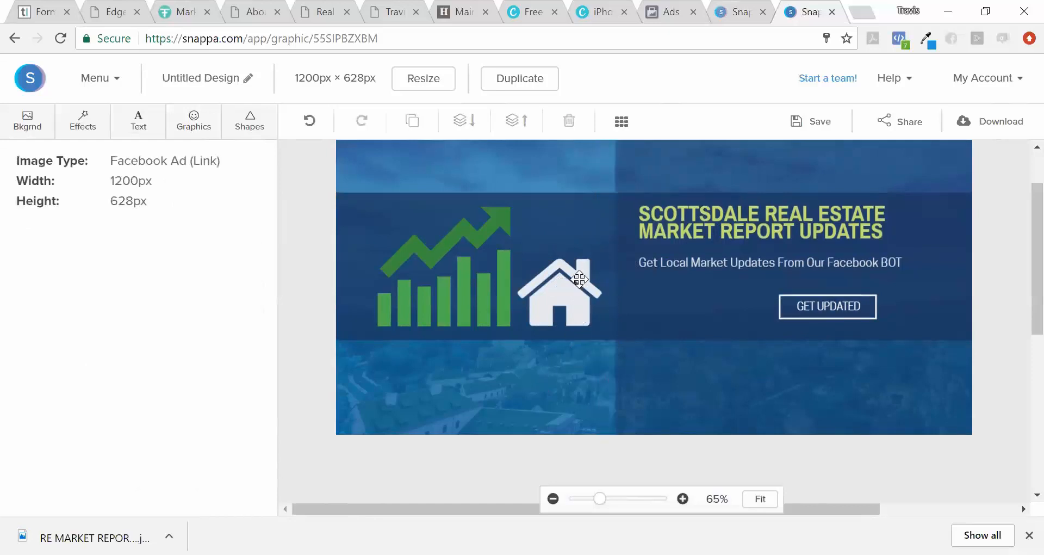
# Shrink the house icon further and position it between the chart and the panel edge, aligned with the chart's base.
pyautogui.click(580, 279)
pyautogui.moveTo(603, 255); pyautogui.dragTo(568, 310)
pyautogui.click(540, 344)
pyautogui.click(553, 313)
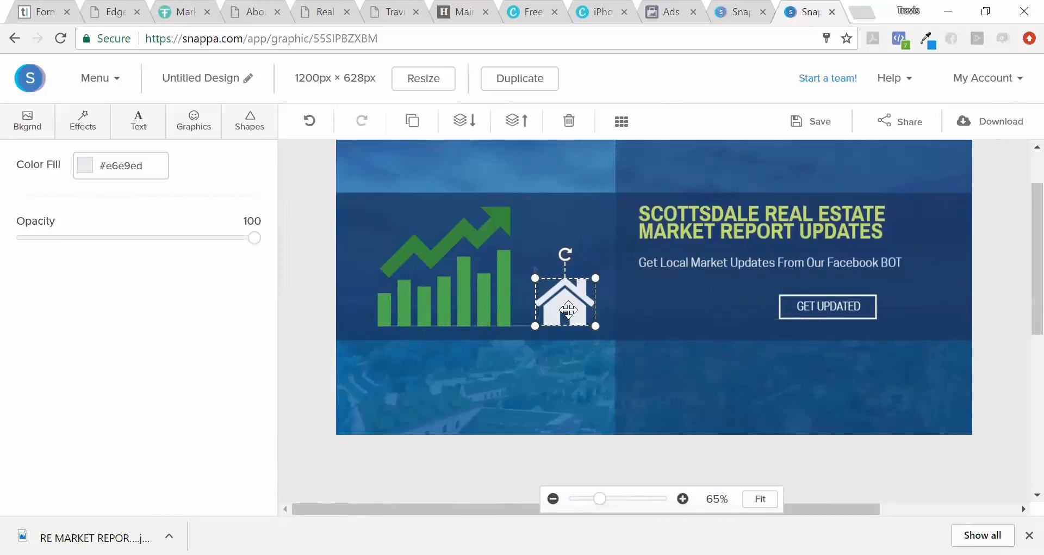
pyautogui.click(553, 367)
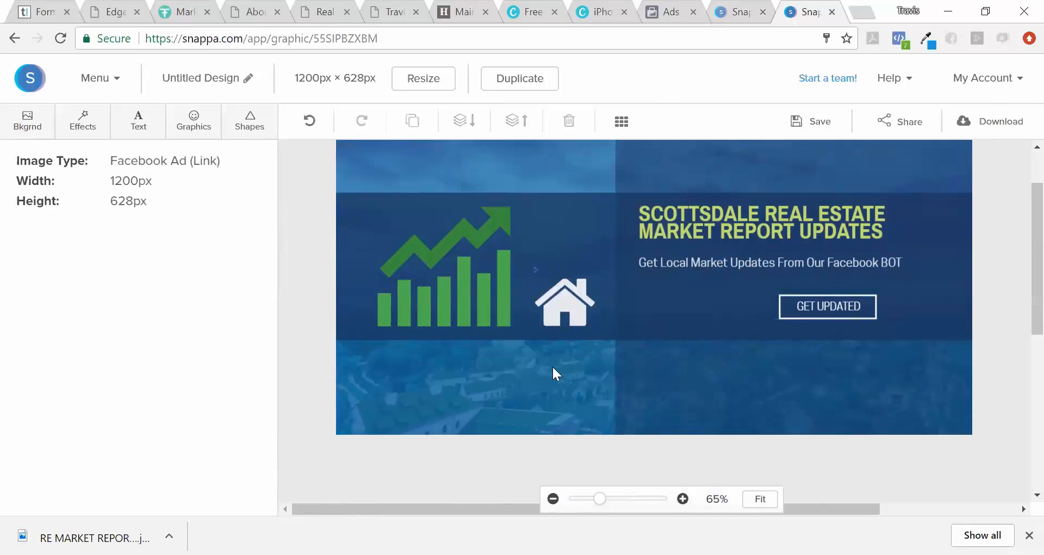
# Search the graphics for "value".
pyautogui.click(191, 120)
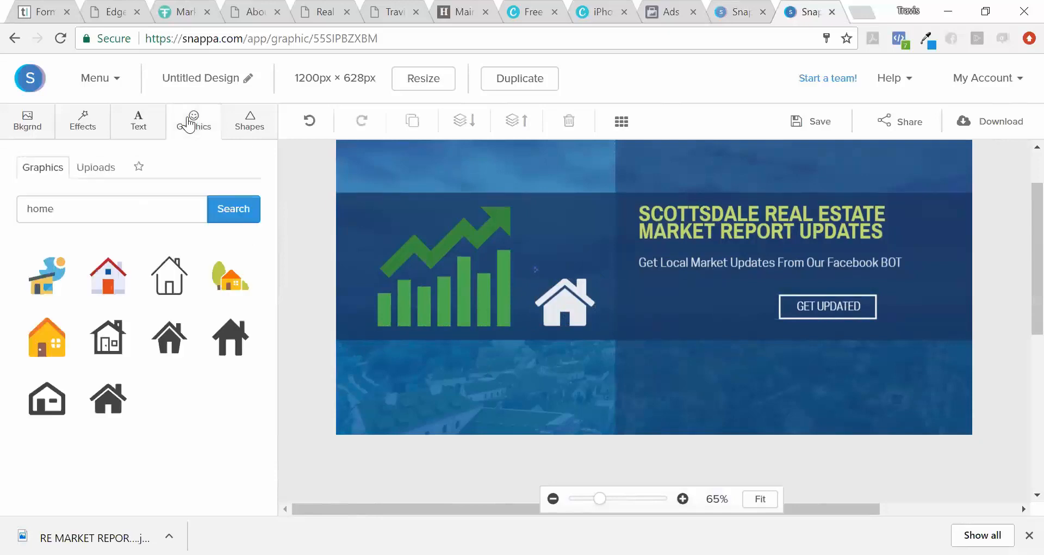
pyautogui.moveTo(54, 209); pyautogui.dragTo(11, 209)
pyautogui.write('value')
pyautogui.press('Return')
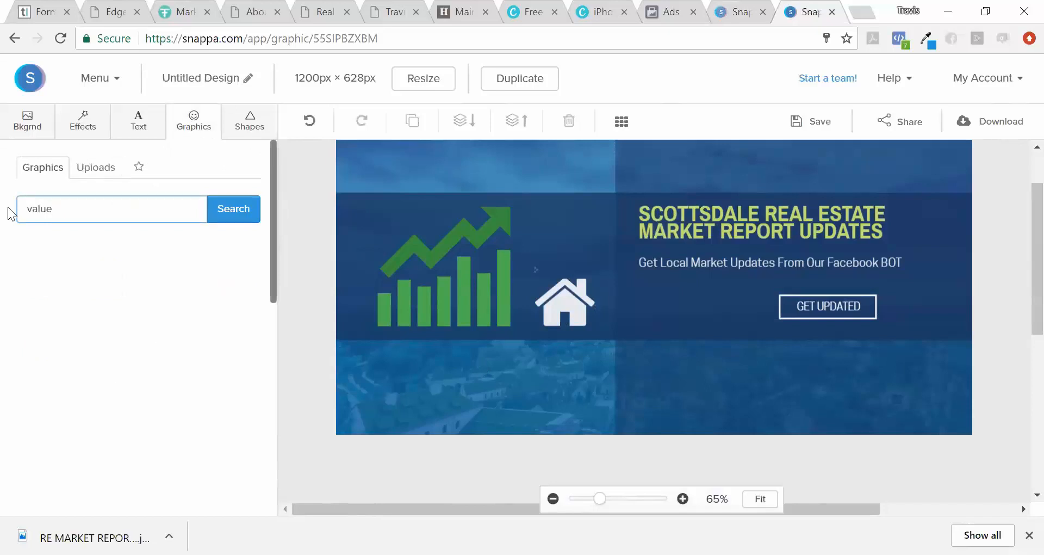
# Search the graphics for "cash" and add the tilted outlined banknote to the ad.
pyautogui.moveTo(52, 209); pyautogui.dragTo(13, 212)
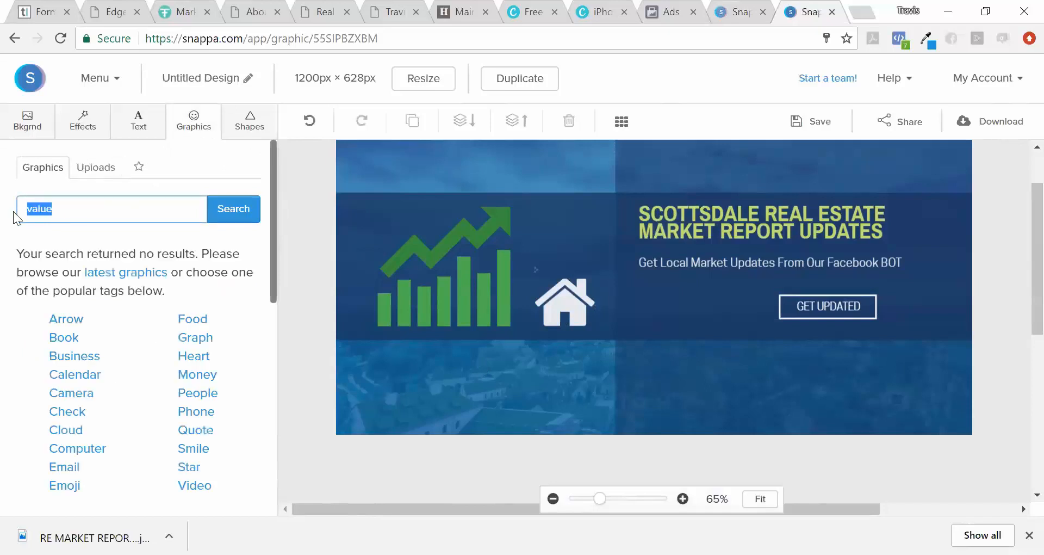
pyautogui.write('cash')
pyautogui.press('Return')
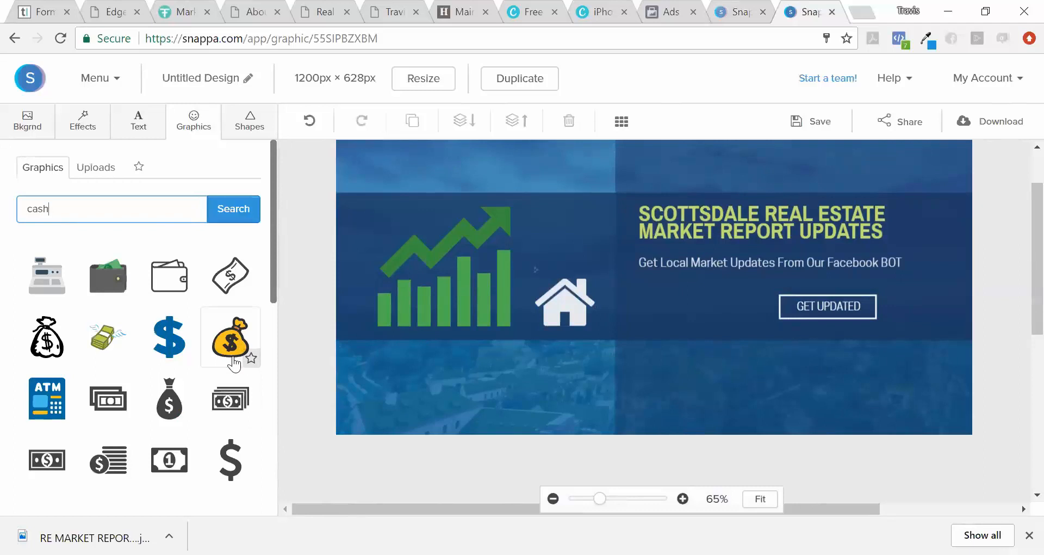
pyautogui.moveTo(228, 294); pyautogui.dragTo(621, 271)
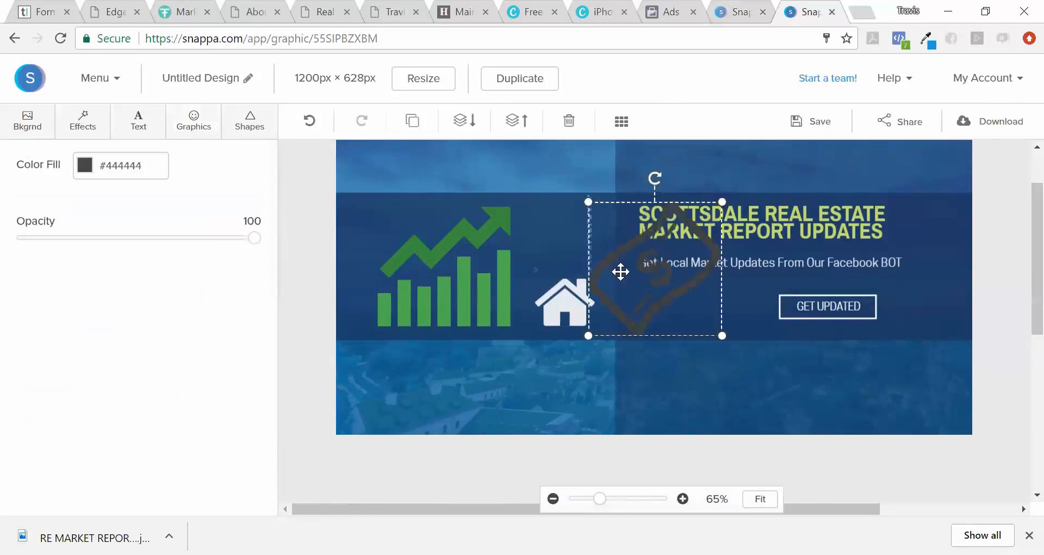
# Recolor the banknote graphic to #e6e9ed, shrink it to a small icon and place it just above the house.
pyautogui.click(85, 165)
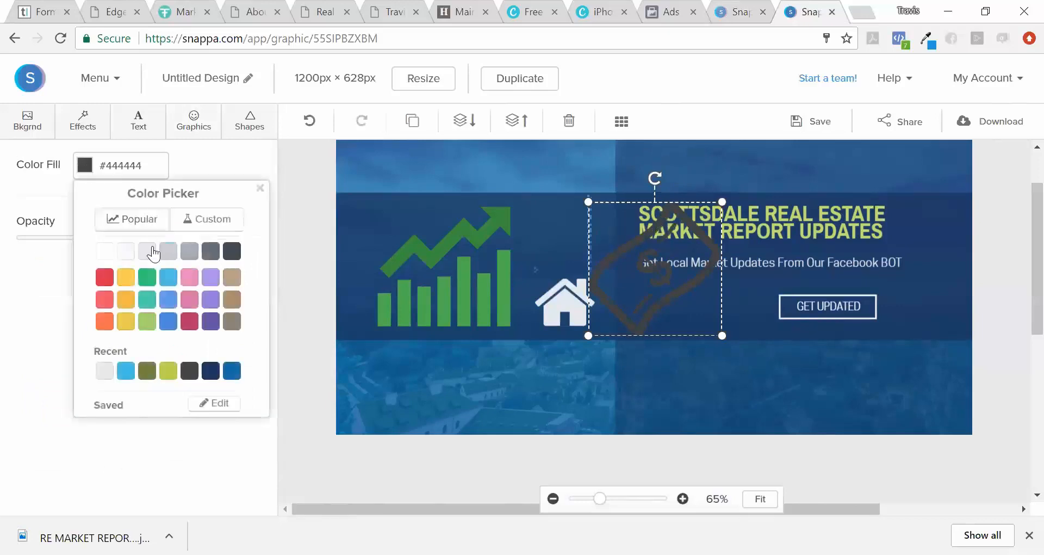
pyautogui.click(153, 250)
pyautogui.moveTo(724, 202); pyautogui.dragTo(566, 256)
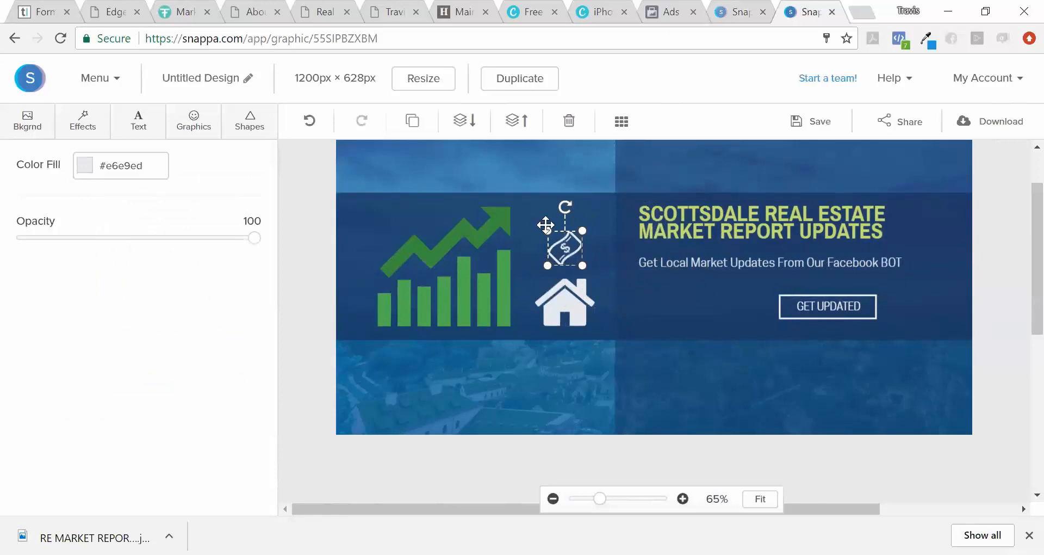
pyautogui.click(508, 391)
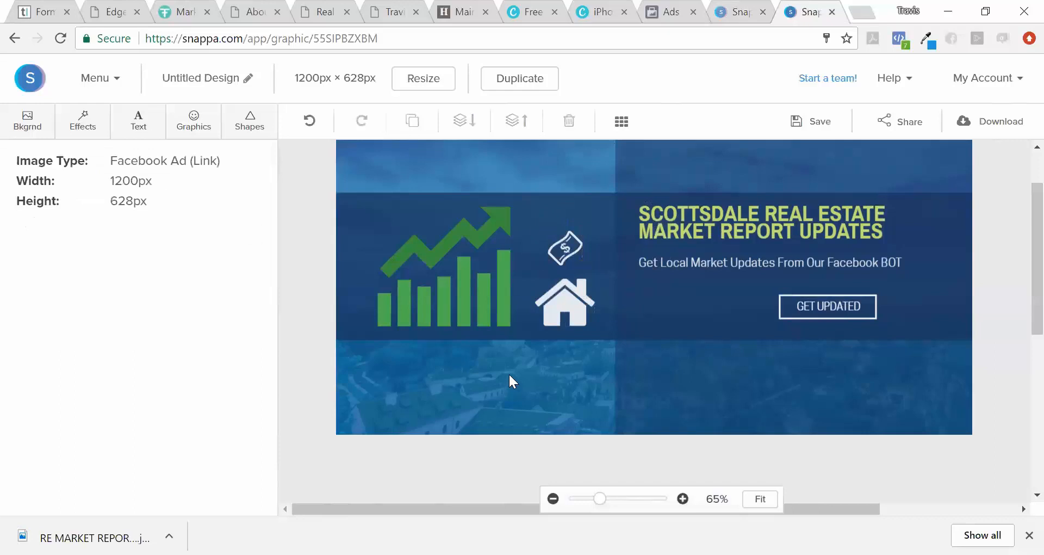
# Change the banknote icon's fill to #ccd1d9 and make the icon slightly smaller.
pyautogui.click(561, 250)
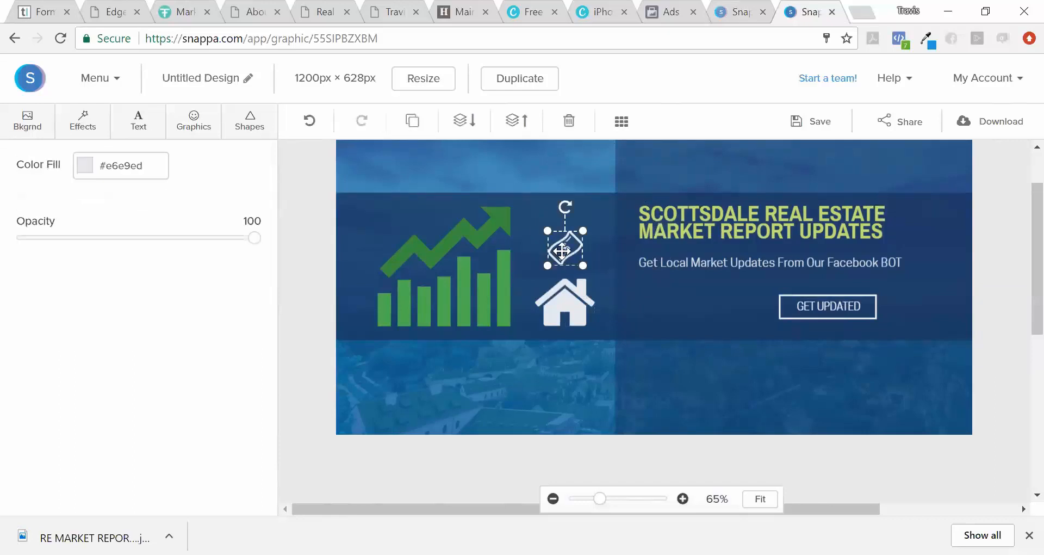
pyautogui.click(92, 166)
pyautogui.click(168, 251)
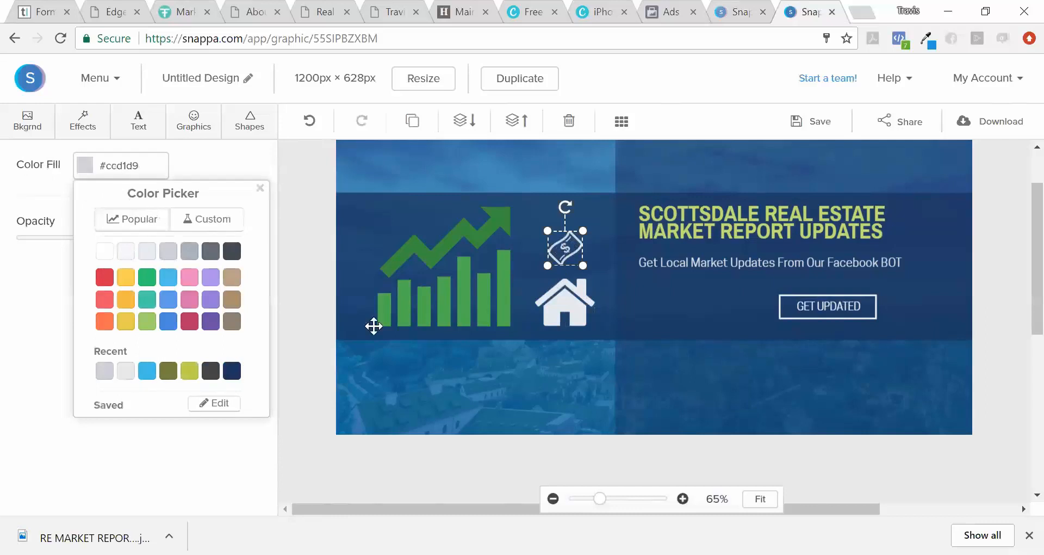
pyautogui.click(449, 357)
pyautogui.click(563, 251)
pyautogui.moveTo(579, 233); pyautogui.dragTo(571, 251)
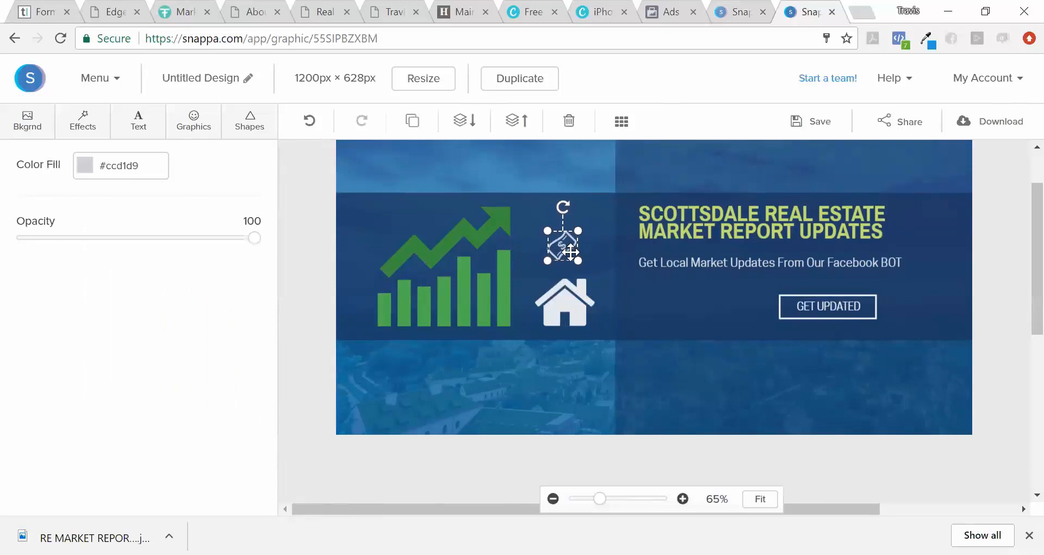
pyautogui.click(555, 367)
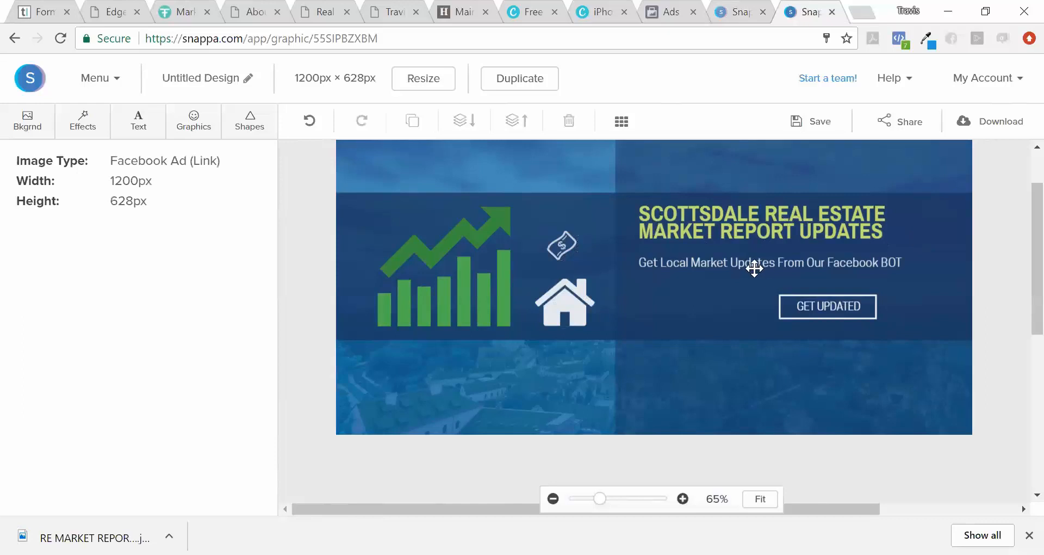
# Insert "Messenger" before "BOT" in the subheading, with only its first letter capitalized.
pyautogui.click(881, 263)
pyautogui.click(882, 262)
pyautogui.click(880, 263)
pyautogui.write('MESSENGER')
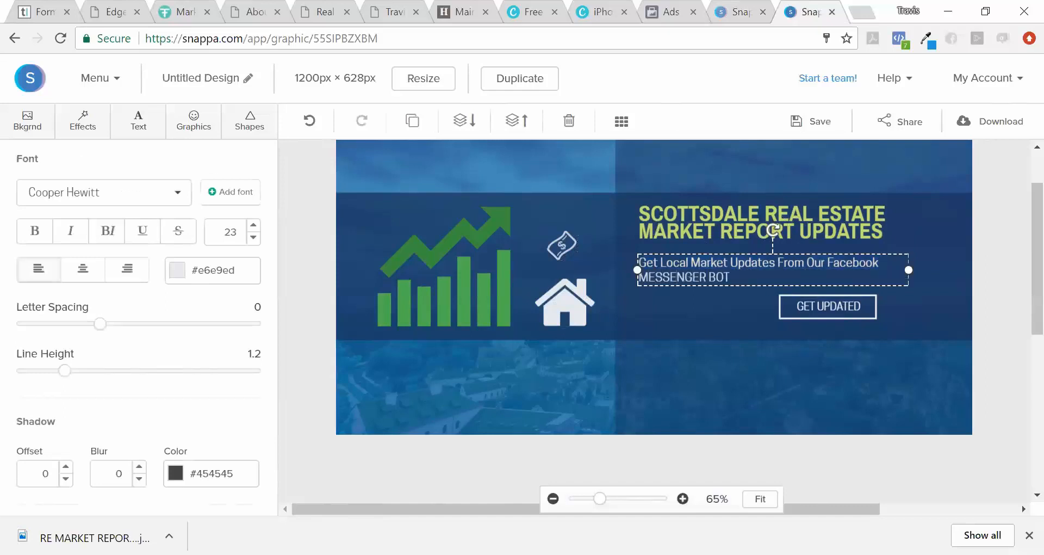
pyautogui.press('BackSpace')
pyautogui.press('BackSpace')
pyautogui.press('BackSpace')
pyautogui.press('BackSpace')
pyautogui.press('BackSpace')
pyautogui.press('BackSpace')
pyautogui.press('BackSpace')
pyautogui.press('BackSpace')
pyautogui.press('BackSpace')
pyautogui.write('essenger')
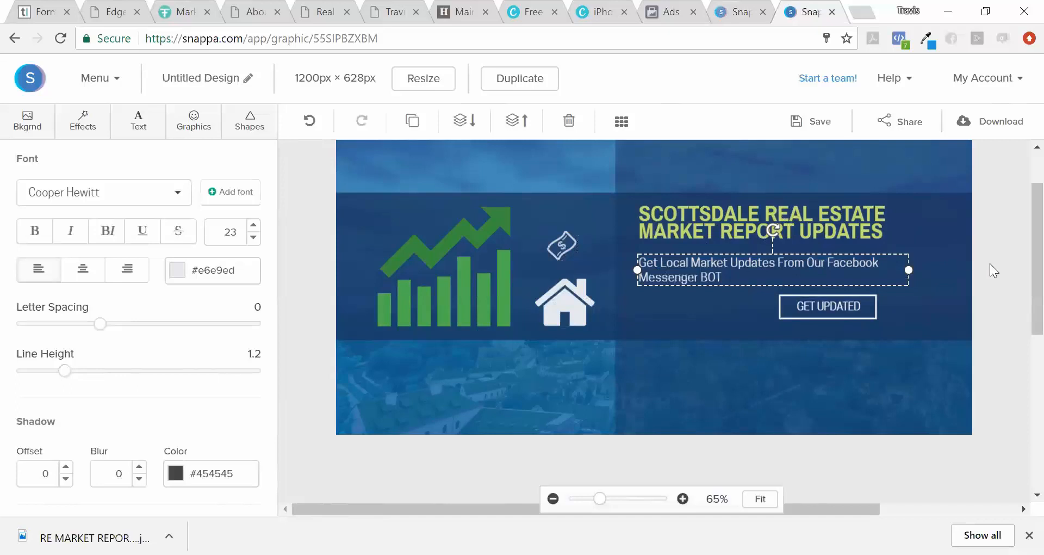
pyautogui.click(953, 274)
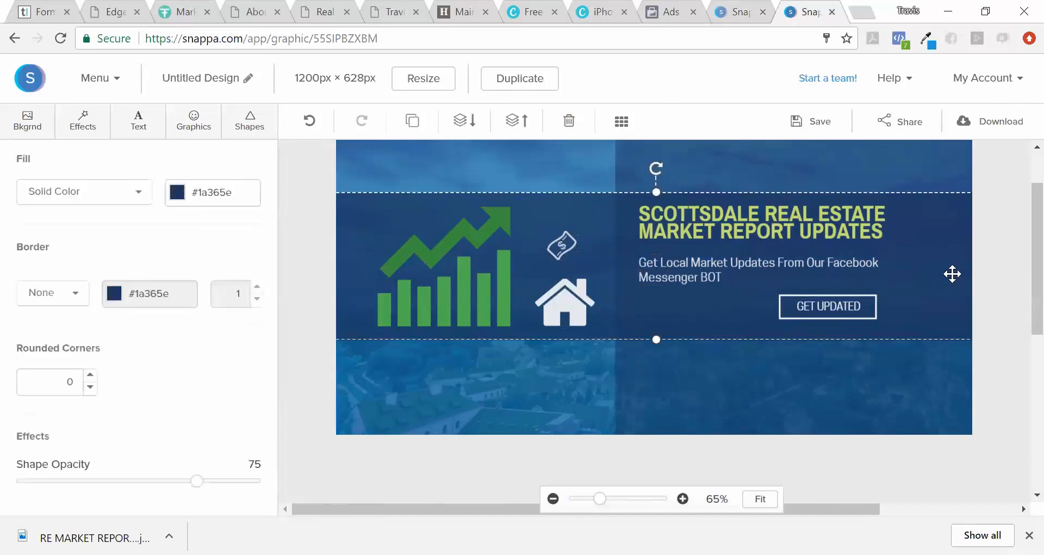
# Nudge the subheading up slightly, closer to the headline.
pyautogui.click(782, 275)
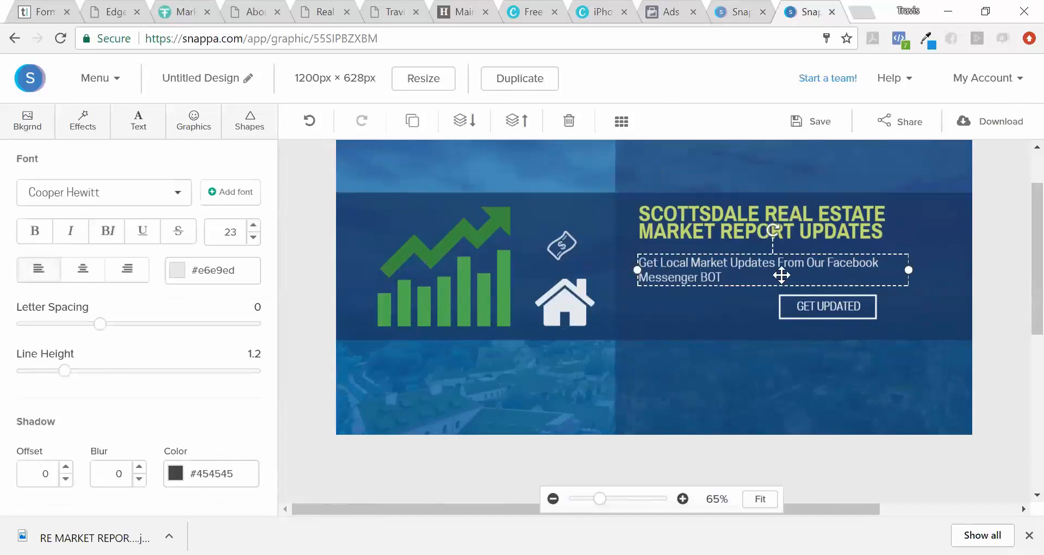
pyautogui.moveTo(781, 274); pyautogui.dragTo(780, 270)
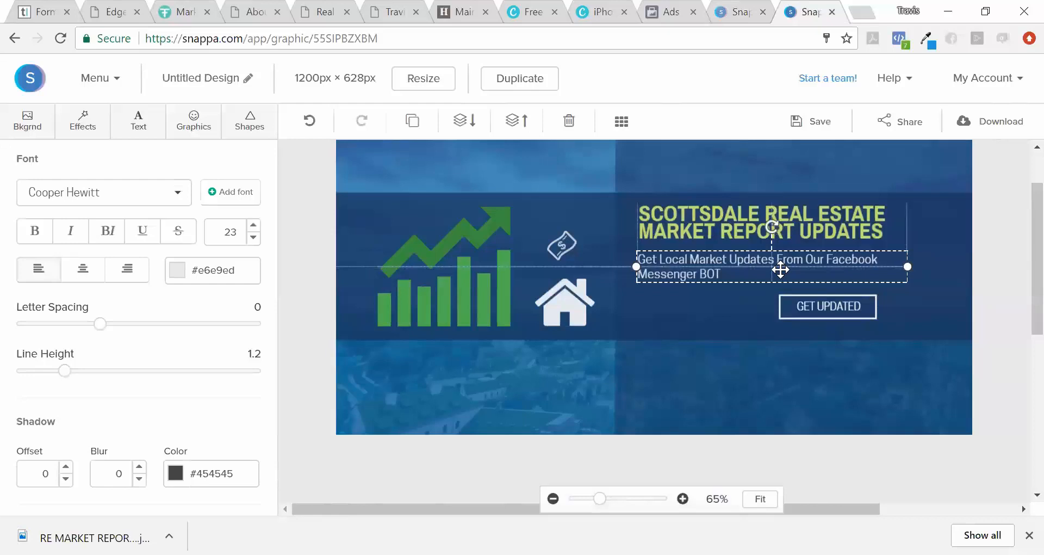
pyautogui.click(925, 211)
pyautogui.click(1004, 271)
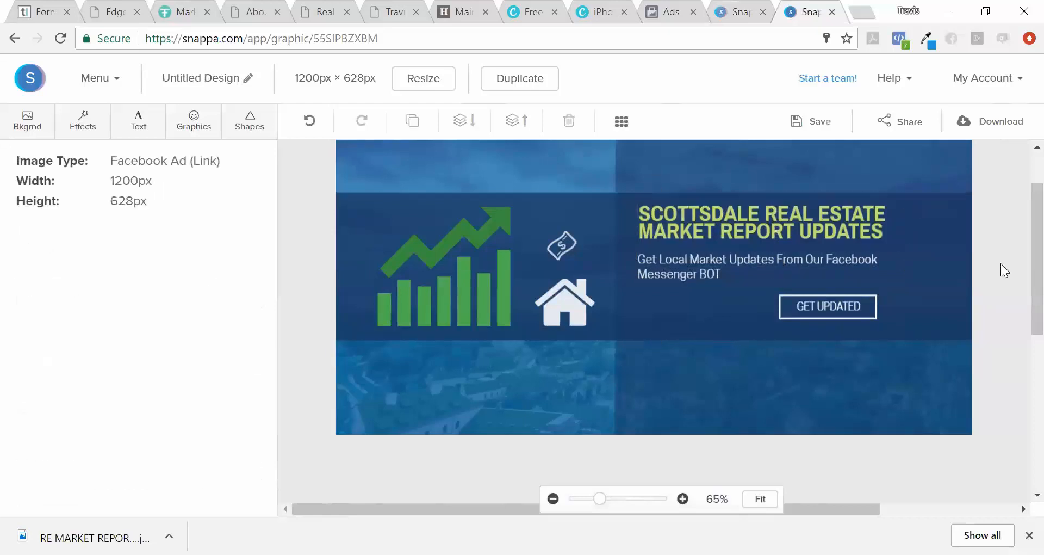
# Make the dark horizontal band taller by extending both its upper and lower edges outward.
pyautogui.scroll(-1, 1019, 268)
pyautogui.scroll(1, 1022, 263)
pyautogui.scroll(1, 1025, 240)
pyautogui.scroll(-1, 1018, 260)
pyautogui.click(580, 218)
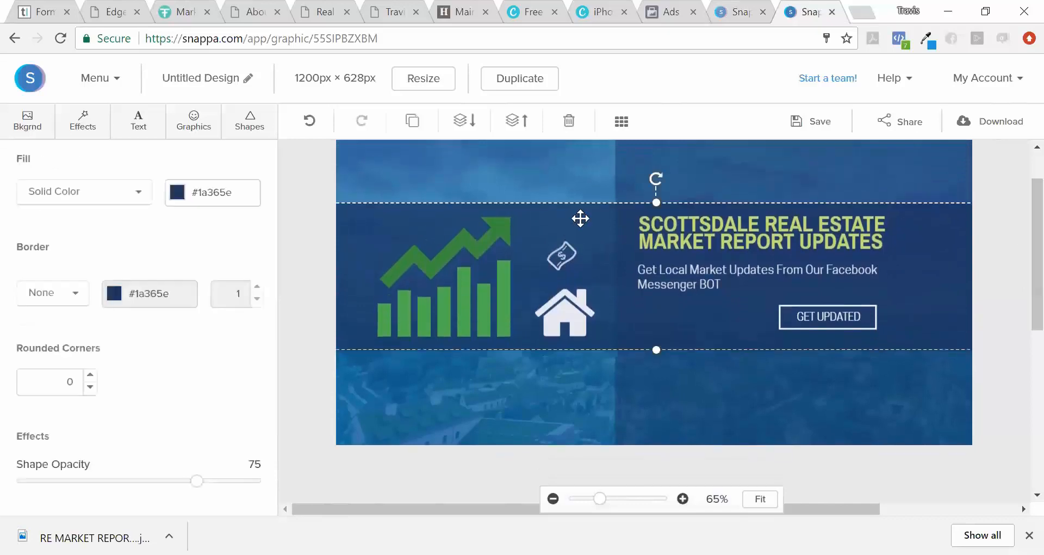
pyautogui.moveTo(657, 202); pyautogui.dragTo(657, 187)
pyautogui.moveTo(656, 350); pyautogui.dragTo(657, 365)
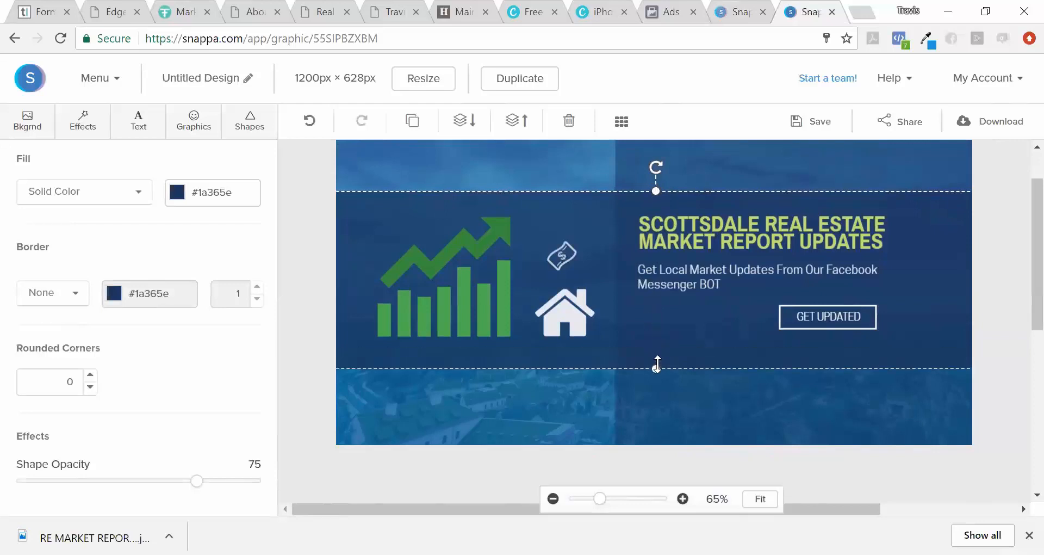
pyautogui.click(704, 382)
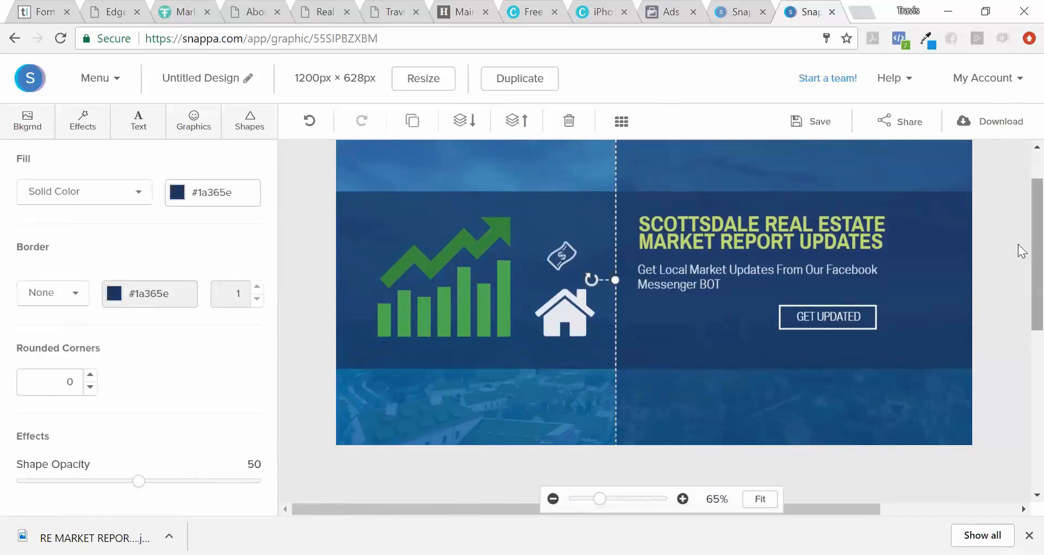
pyautogui.click(1018, 243)
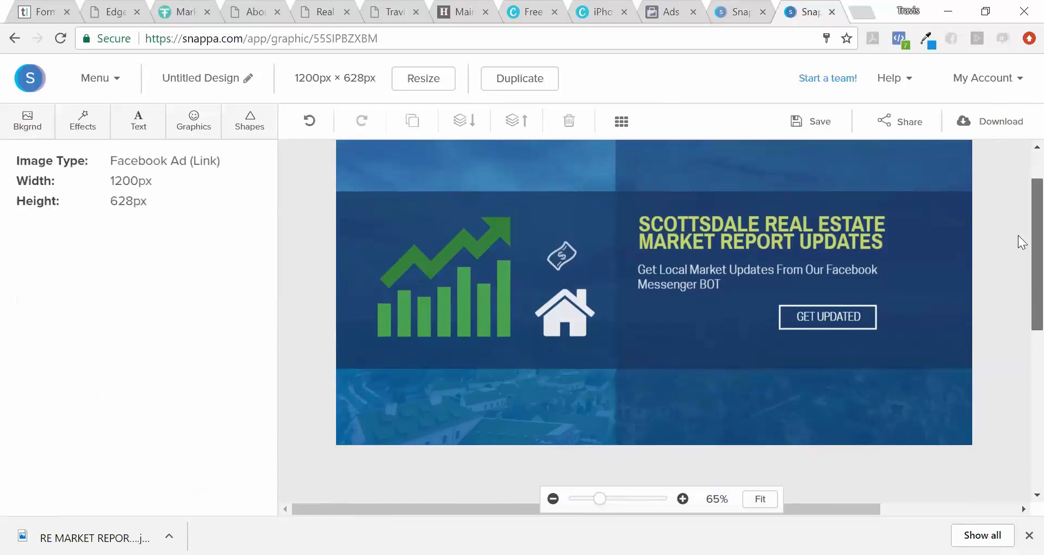
# Move the outlined button frame and its "GET UPDATED" label down, leaving more space below the subheading.
pyautogui.scroll(1, 1018, 224)
pyautogui.scroll(-3, 1018, 224)
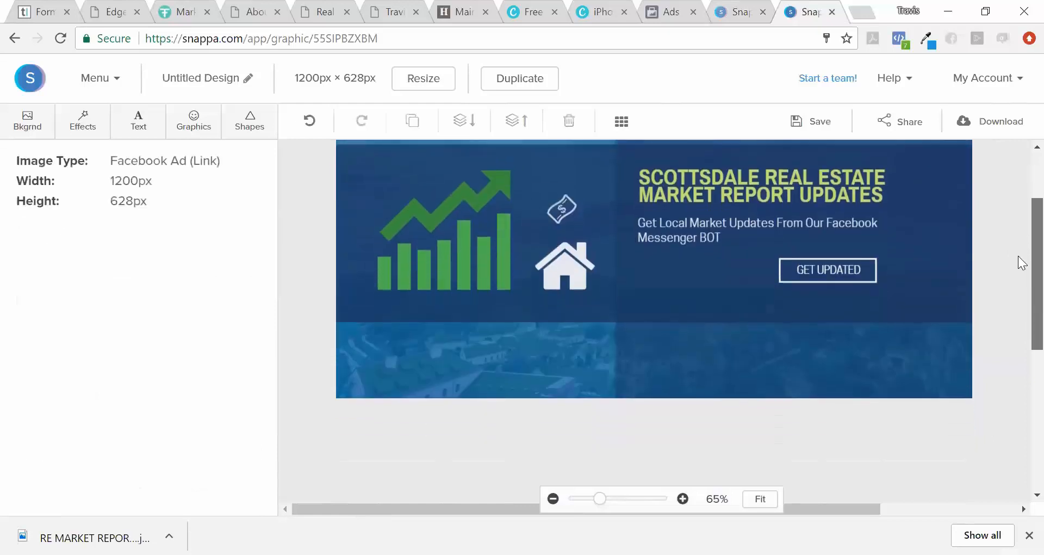
pyautogui.click(859, 277)
pyautogui.moveTo(859, 278); pyautogui.dragTo(840, 292)
pyautogui.click(846, 280)
pyautogui.click(833, 297)
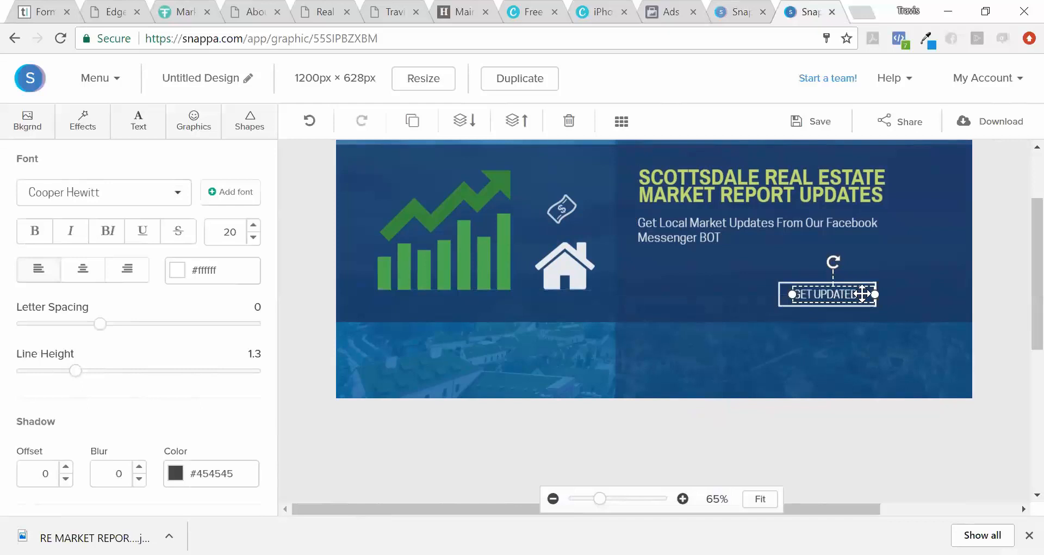
pyautogui.click(914, 257)
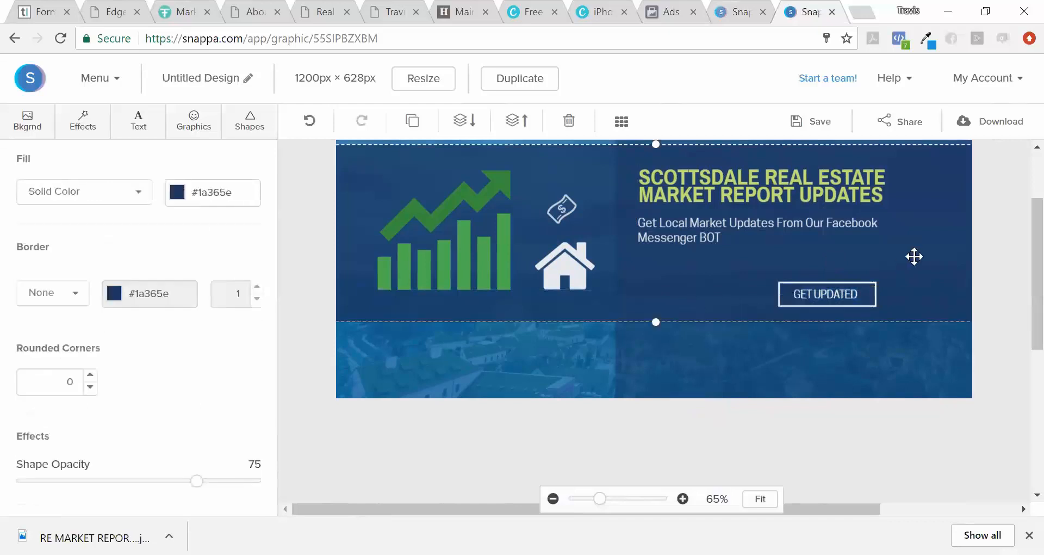
# Change the button label's wording to "GET UPDATES".
pyautogui.click(862, 294)
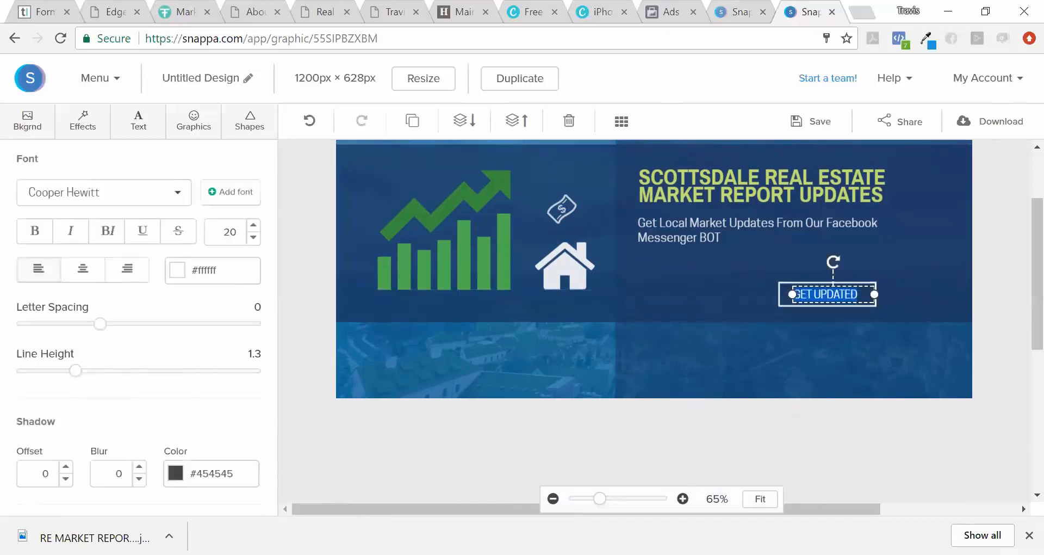
pyautogui.press('BackSpace')
pyautogui.write('s')
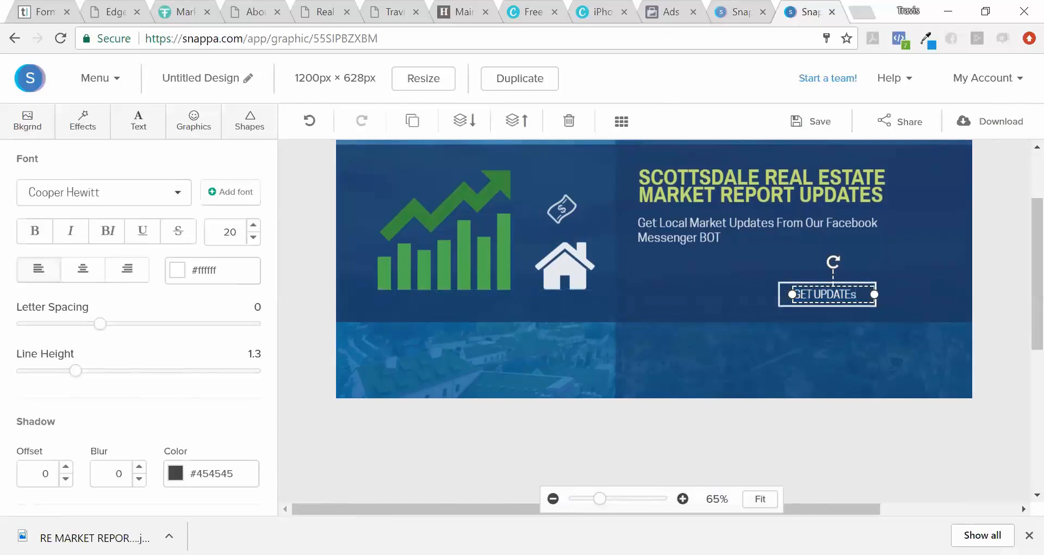
pyautogui.click(919, 258)
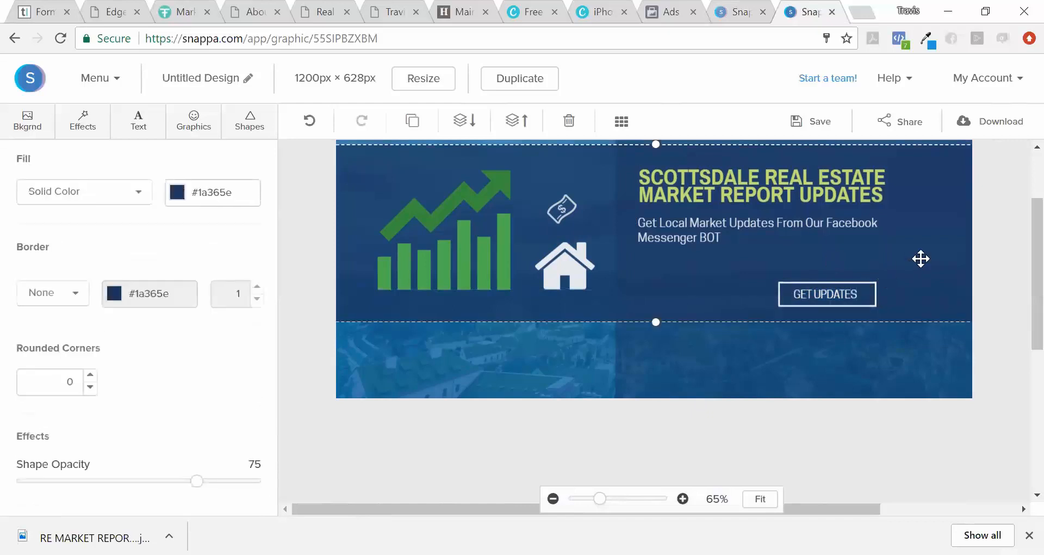
pyautogui.click(974, 262)
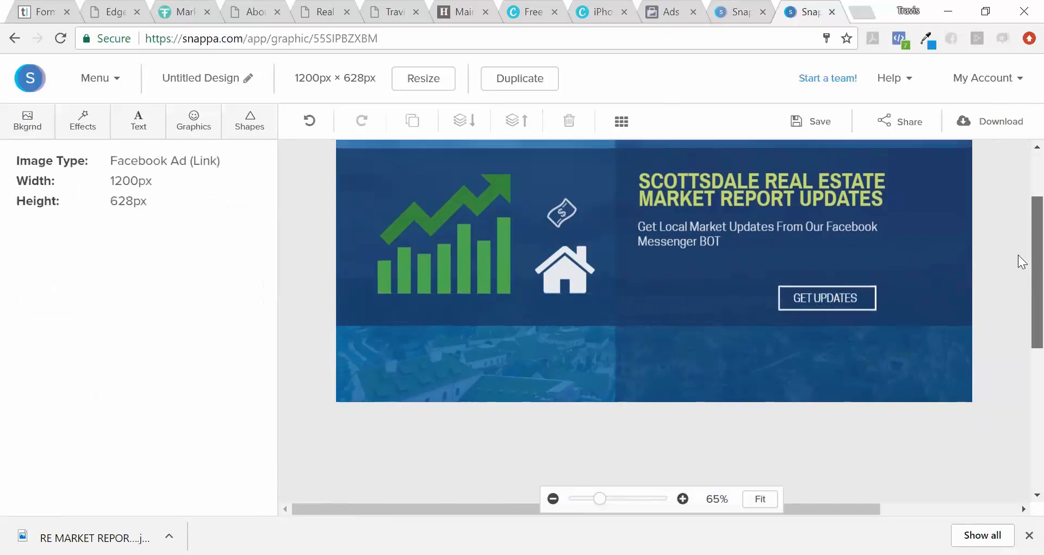
# Examine the whole ad layout, checking the spacing of the band, icons, text and button.
pyautogui.scroll(2, 1021, 255)
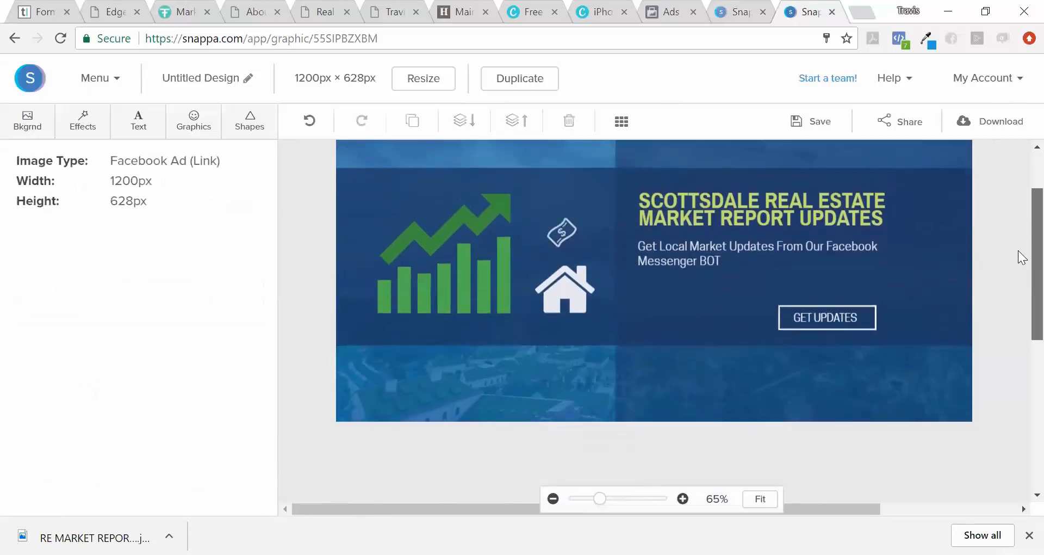
pyautogui.scroll(-1, 1018, 251)
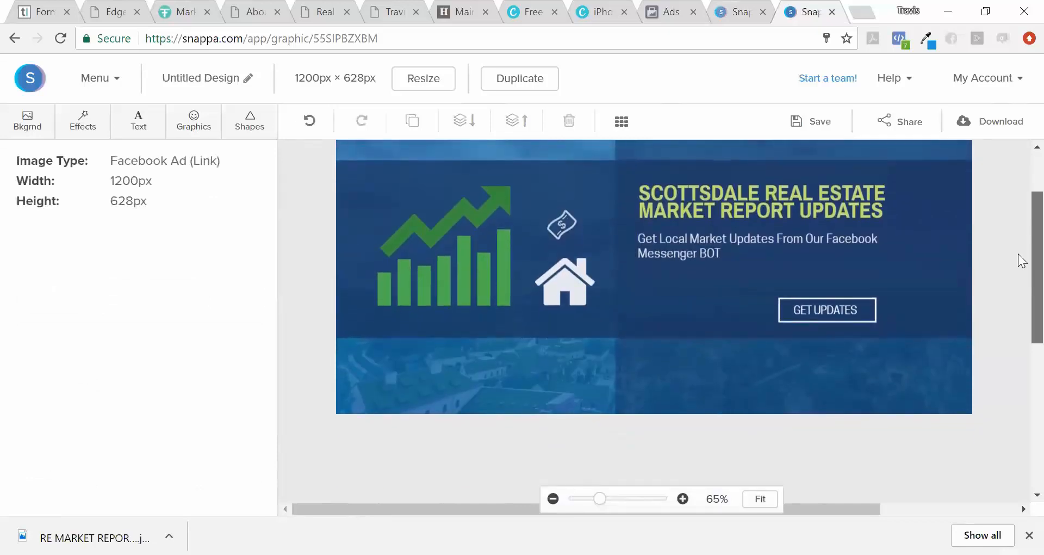
pyautogui.scroll(3, 1020, 256)
pyautogui.scroll(-3, 1019, 231)
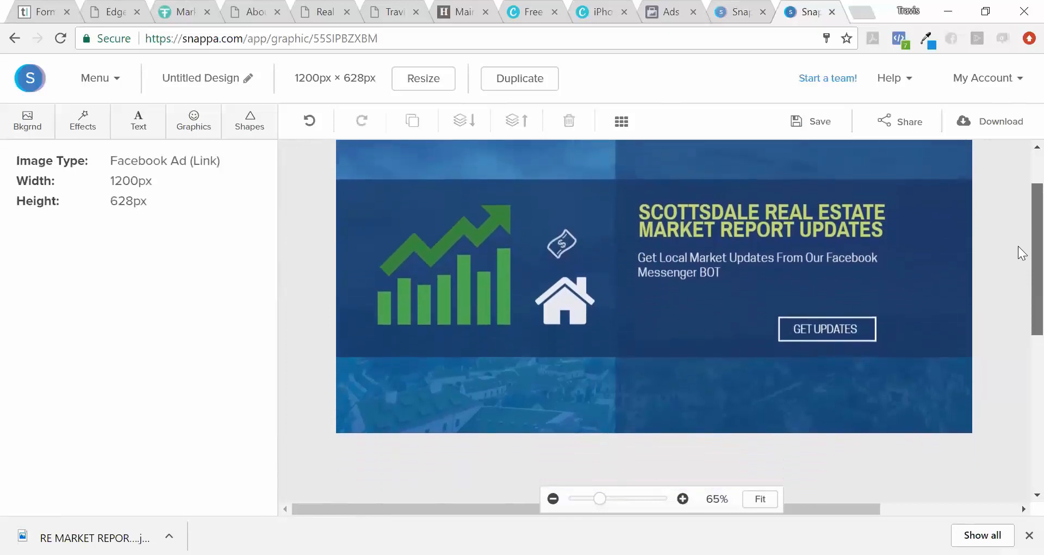
pyautogui.scroll(-2, 1022, 250)
pyautogui.scroll(4, 1023, 245)
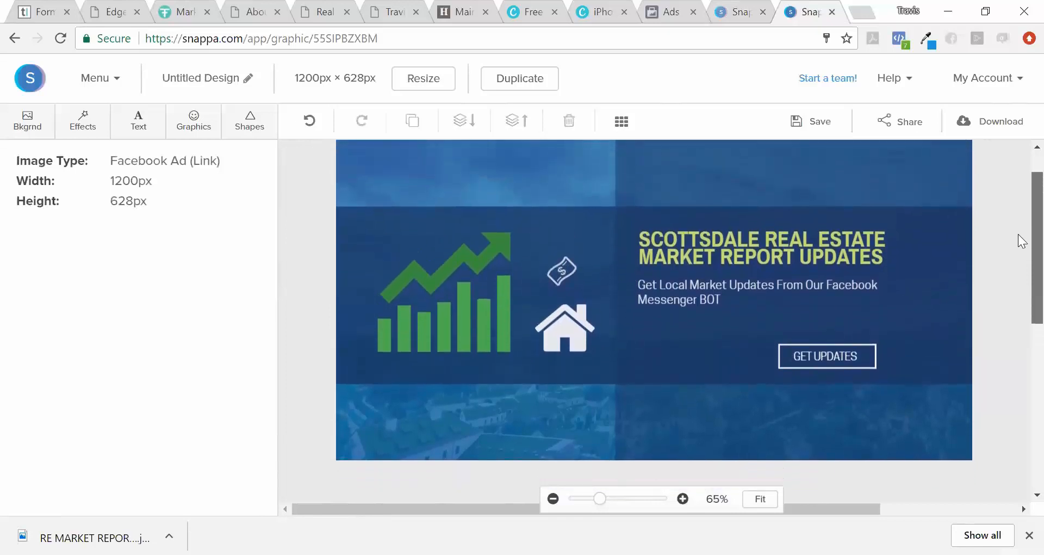
pyautogui.scroll(-1, 1023, 242)
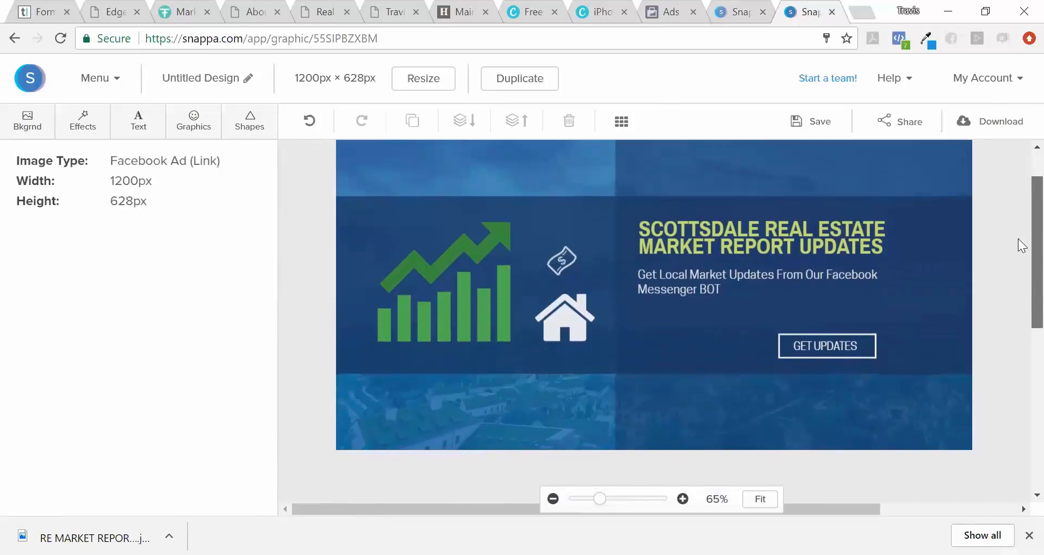
pyautogui.scroll(-1, 1022, 248)
pyautogui.scroll(-2, 1018, 248)
pyautogui.scroll(5, 1018, 246)
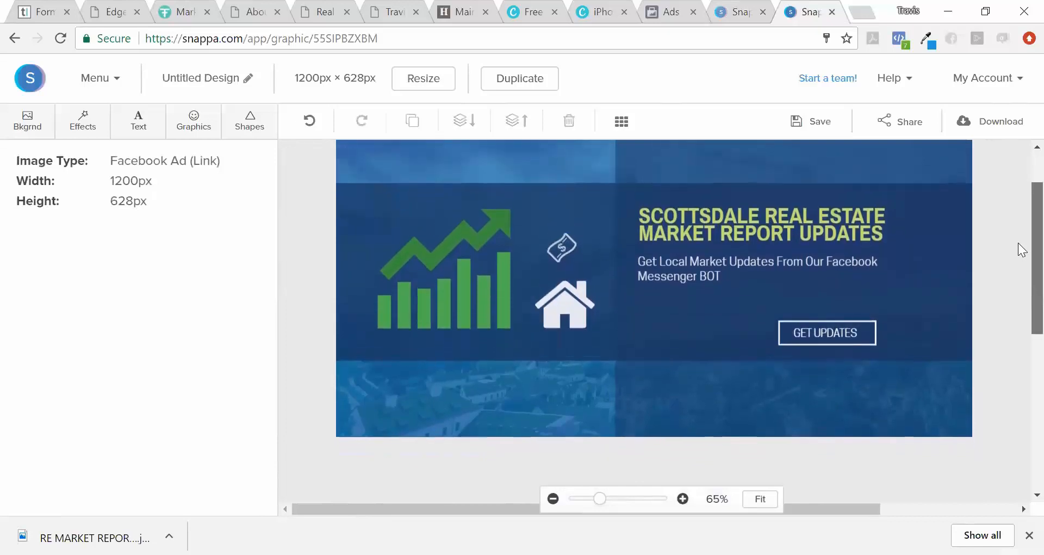
pyautogui.scroll(-4, 1018, 234)
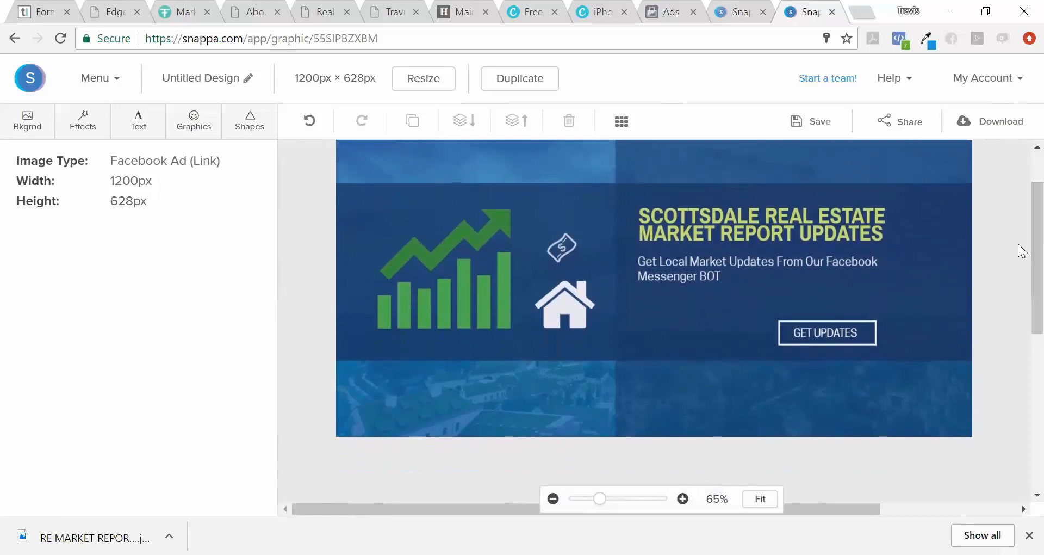
# Set the font size of the "SCOTTSDALE REAL ESTATE MARKET REPORT UPDATES" headline to 44.
pyautogui.doubleClick(754, 229)
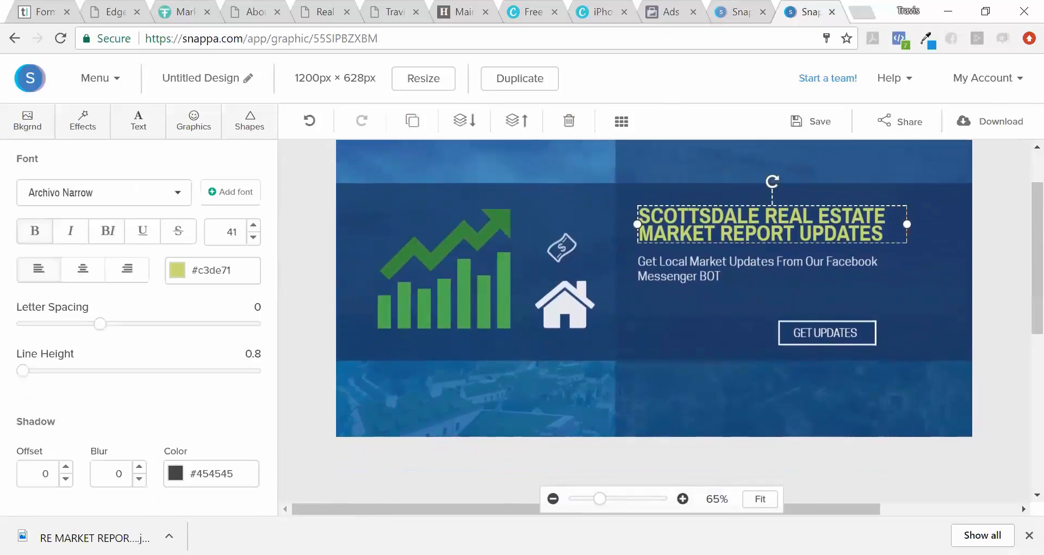
pyautogui.click(253, 224)
pyautogui.click(254, 224)
pyautogui.click(254, 226)
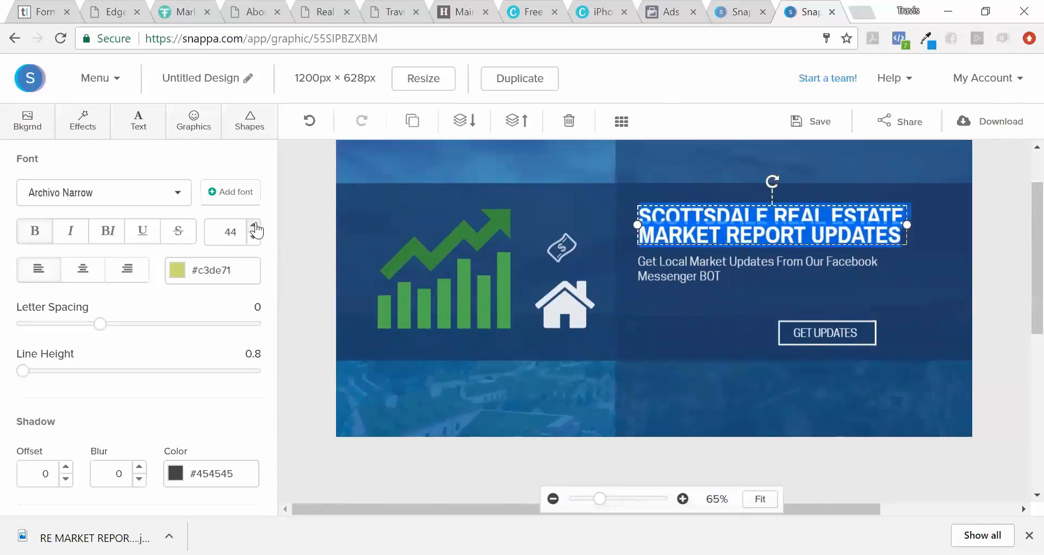
pyautogui.click(306, 214)
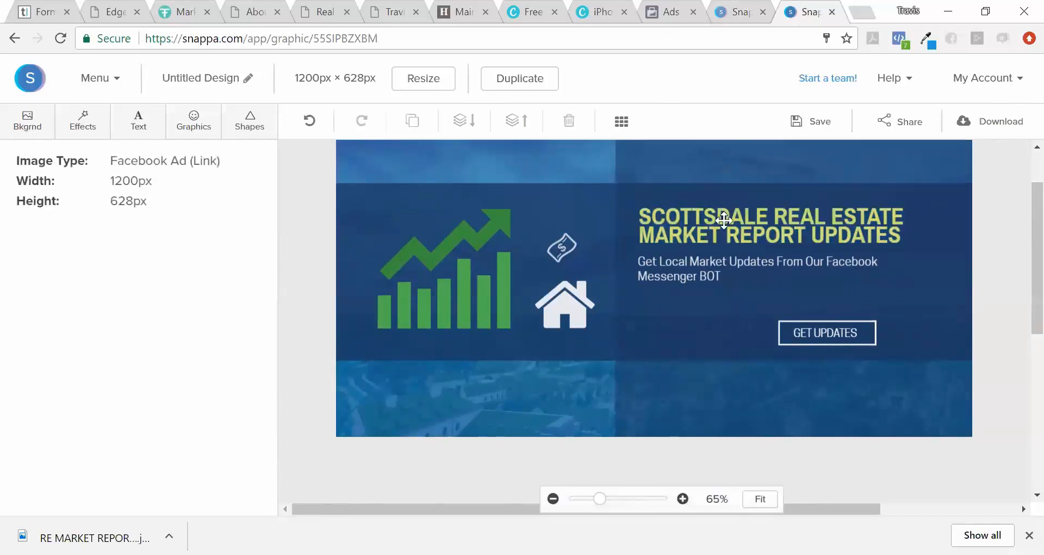
# Set the font size of the subheading about local market updates to 26.
pyautogui.click(710, 268)
pyautogui.click(709, 268)
pyautogui.click(253, 225)
pyautogui.click(253, 224)
pyautogui.click(254, 225)
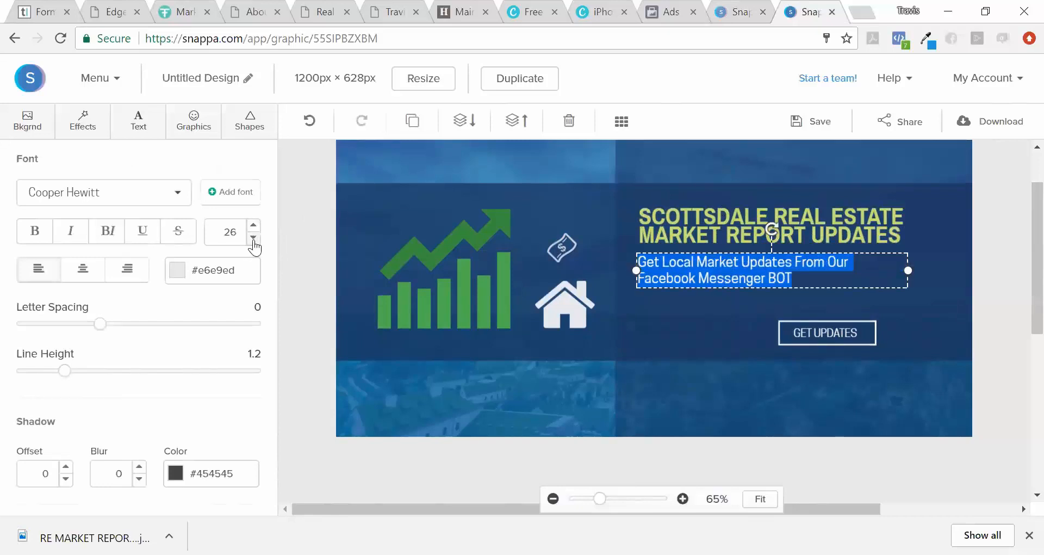
# Set the font size of the subheading about local market updates to 25.
pyautogui.click(253, 239)
pyautogui.click(254, 239)
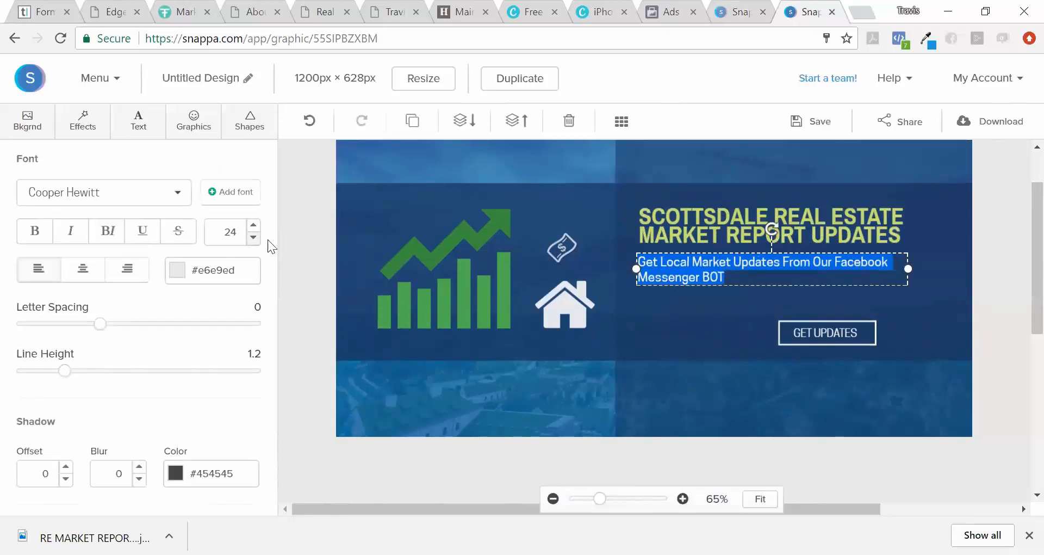
pyautogui.click(293, 237)
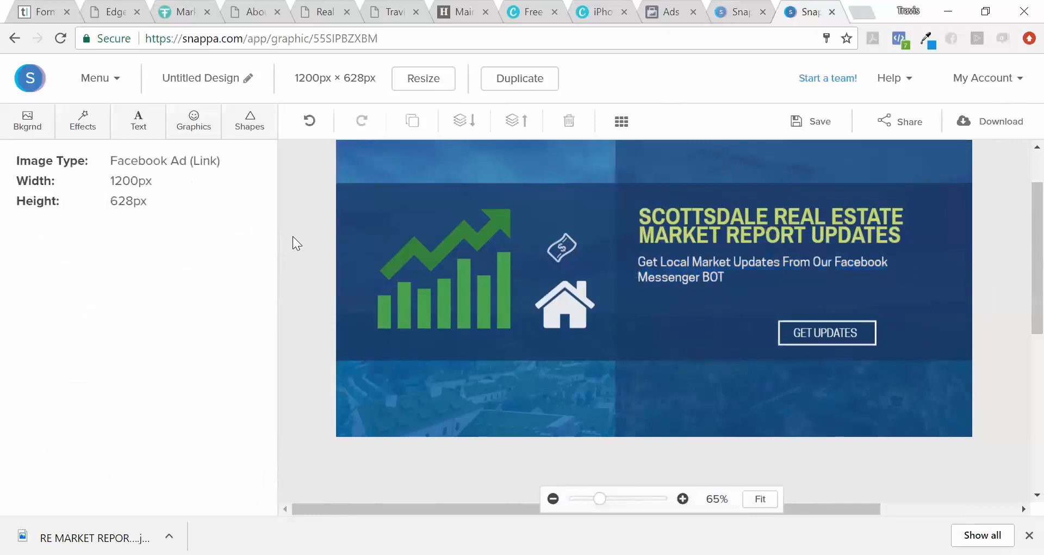
pyautogui.click(677, 264)
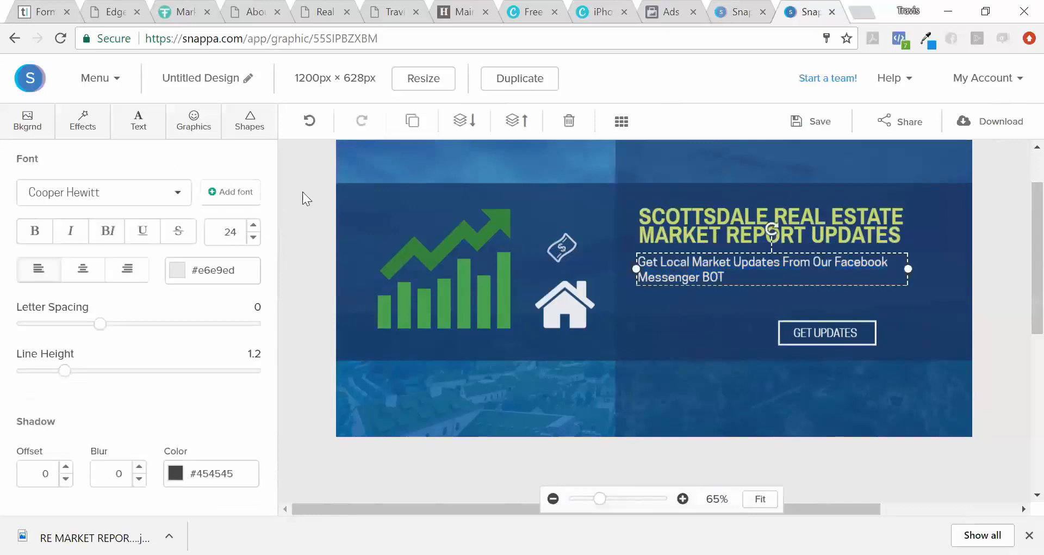
pyautogui.doubleClick(665, 264)
pyautogui.click(254, 224)
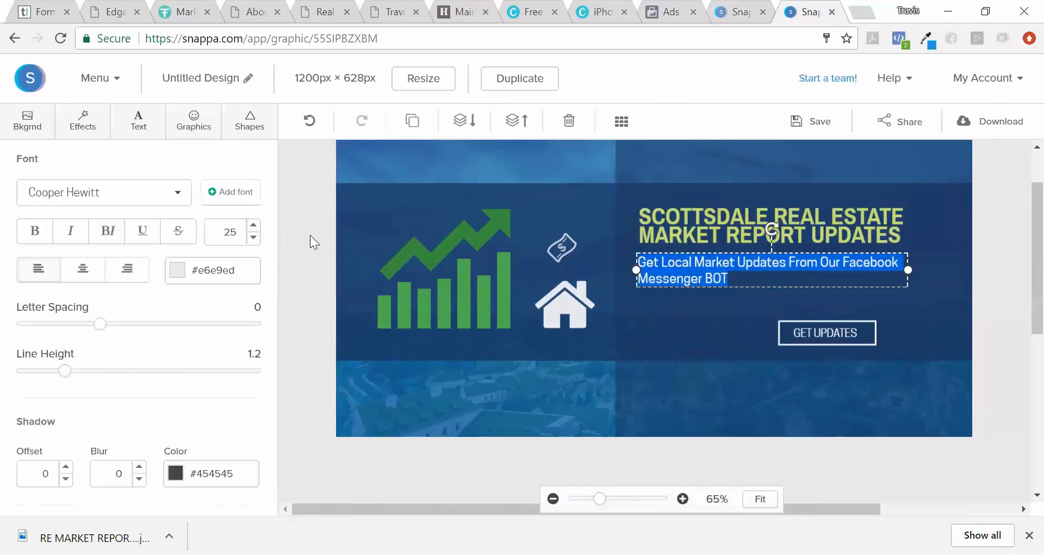
pyautogui.click(310, 238)
pyautogui.scroll(-2, 1023, 272)
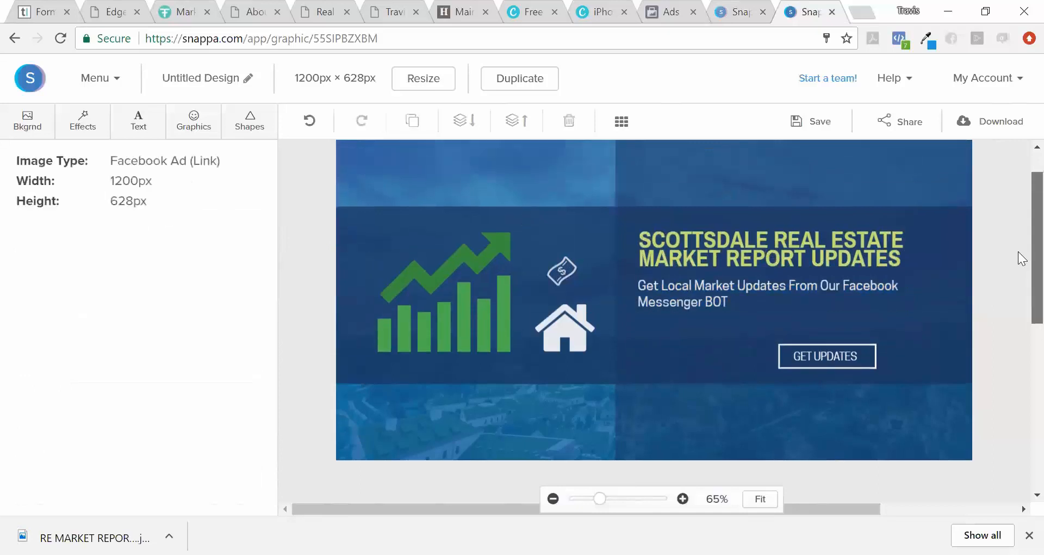
pyautogui.scroll(-1, 1021, 281)
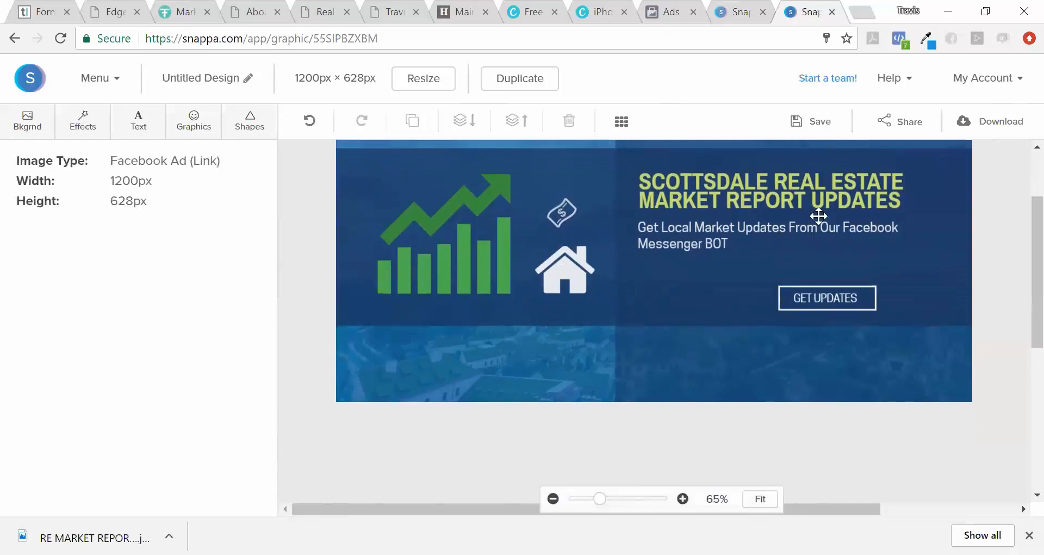
# Rename the untitled design as "seller bot fb ad".
pyautogui.click(248, 77)
pyautogui.write('se')
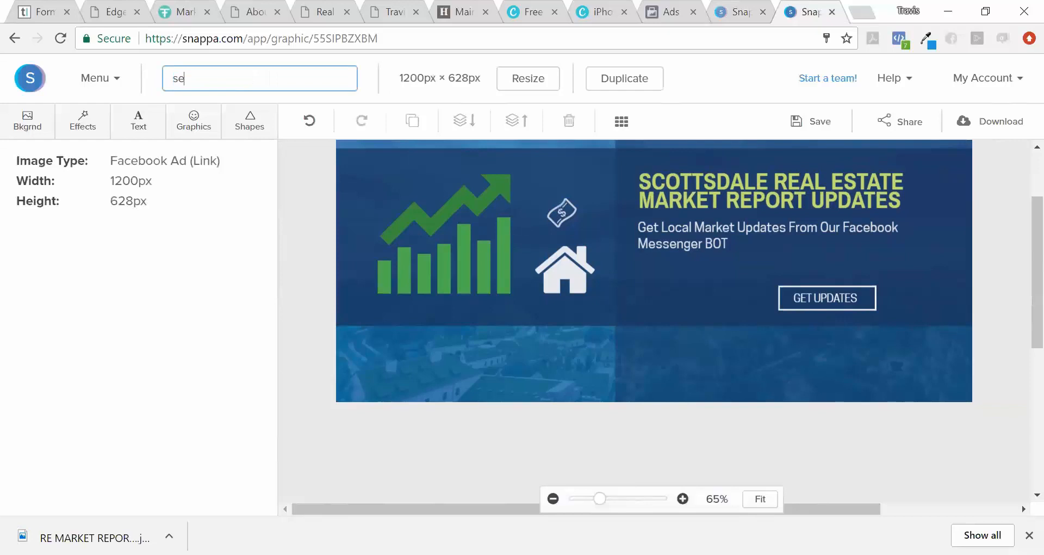
pyautogui.write('ller bot fb ad')
pyautogui.click(303, 169)
pyautogui.scroll(2, 1020, 259)
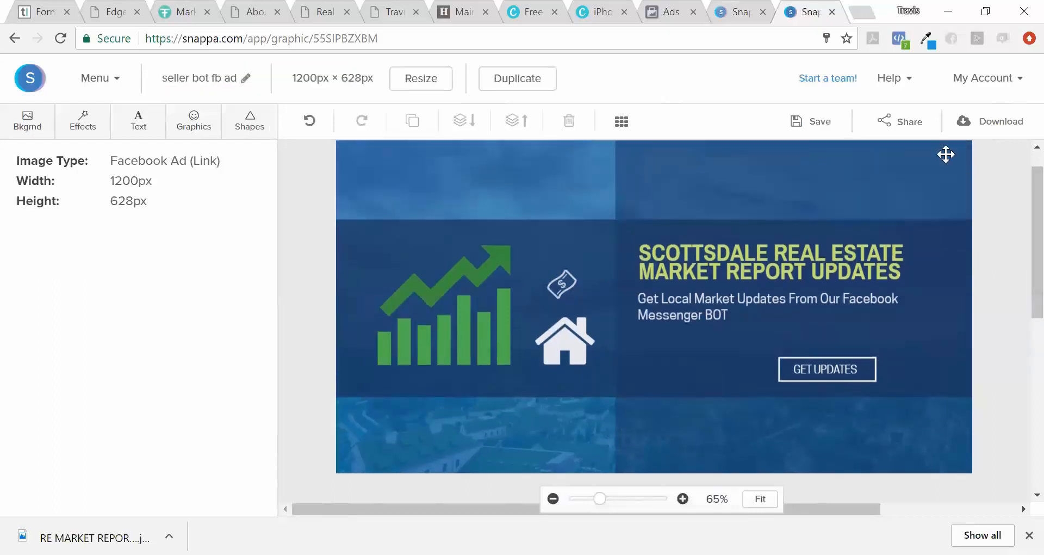
# Save the ad design and download it as a web optimized JPG.
pyautogui.click(821, 126)
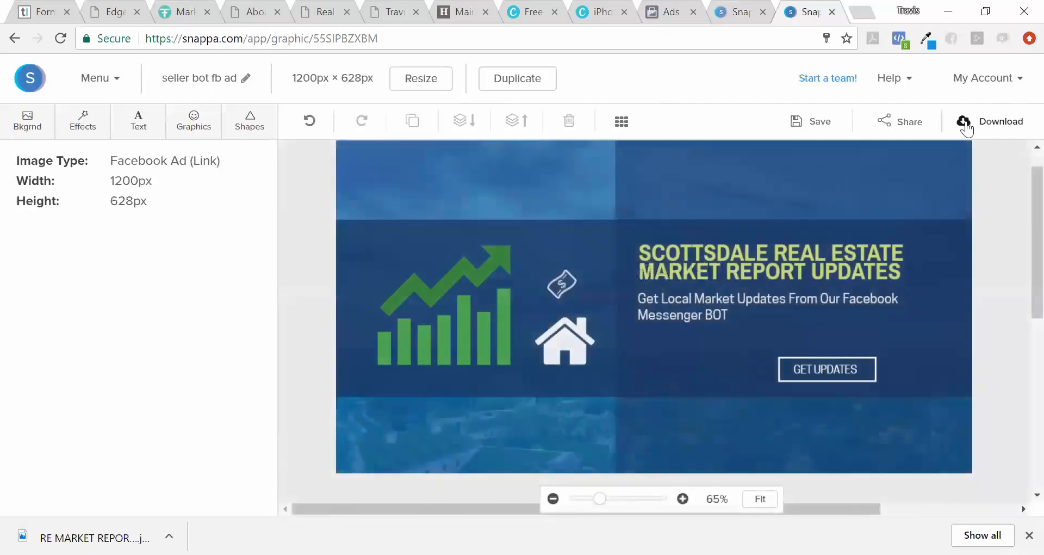
pyautogui.click(966, 124)
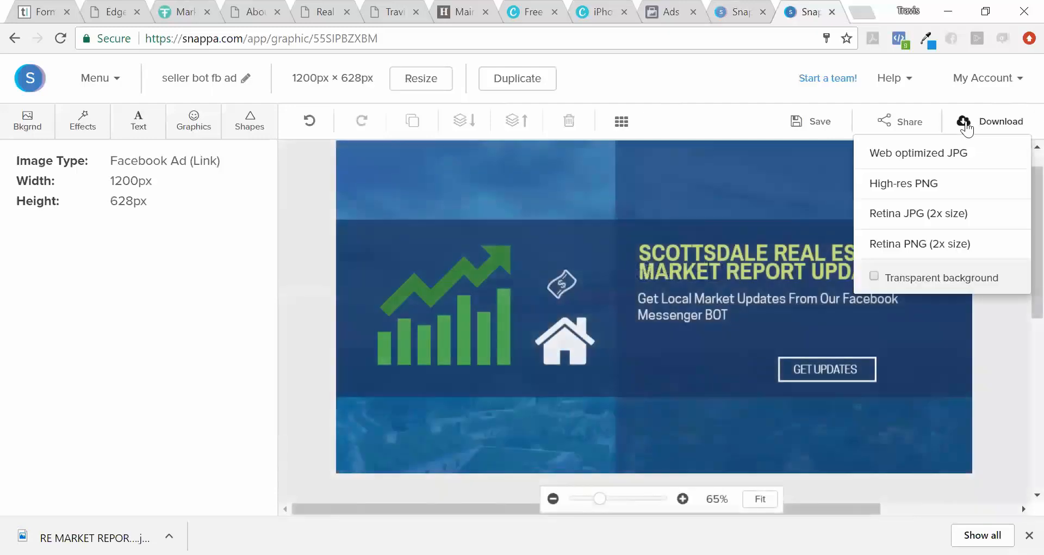
pyautogui.click(968, 163)
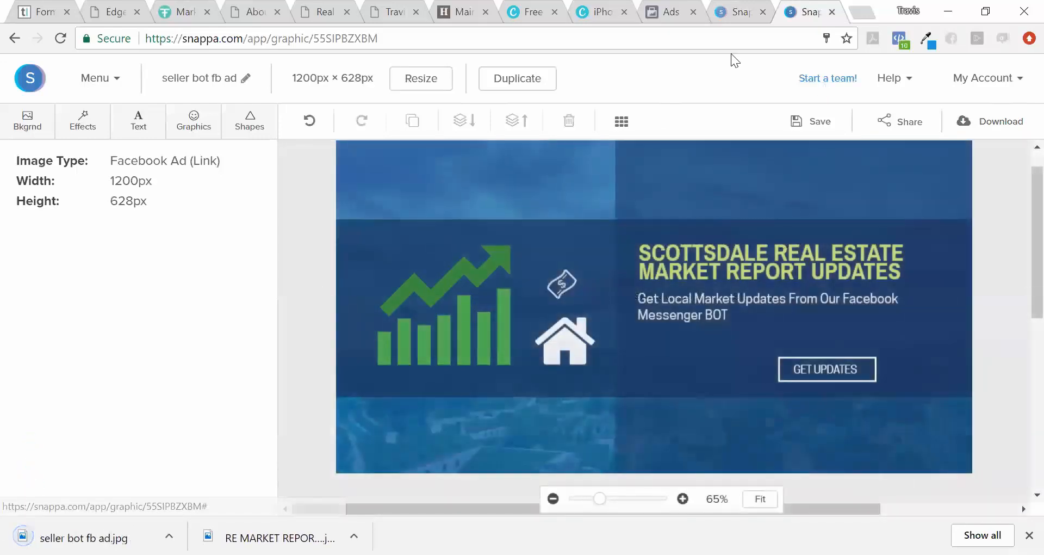
# Copy the full headline text "SCOTTSDALE REAL ESTATE MARKET REPORT UPDATES" from the ad and deselect it.
pyautogui.doubleClick(795, 259)
pyautogui.rightClick(795, 260)
pyautogui.click(797, 290)
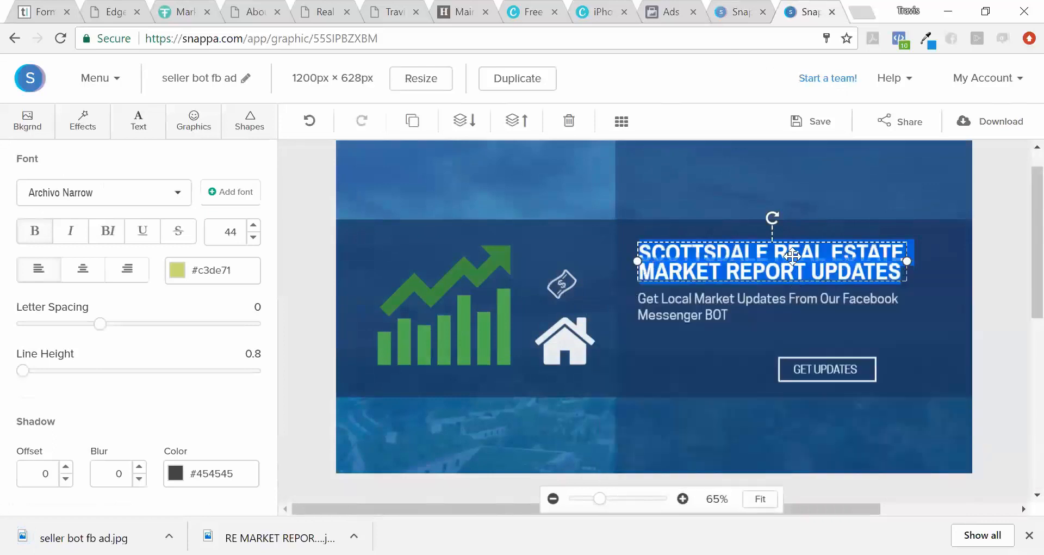
pyautogui.click(772, 193)
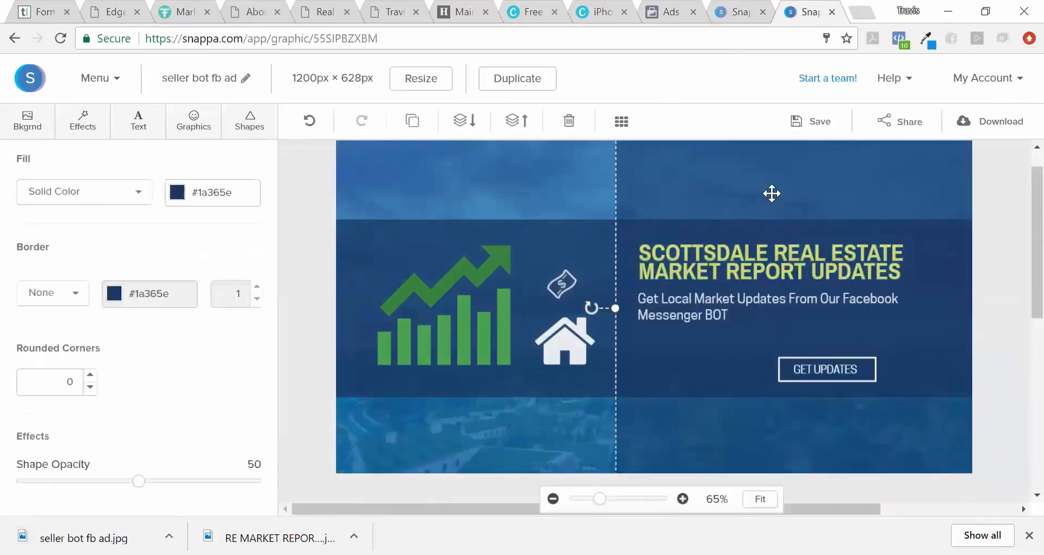
pyautogui.click(1016, 217)
# Switch to Facebook in a new browser tab and start creating a new Page from the account options.
pyautogui.click(681, 9)
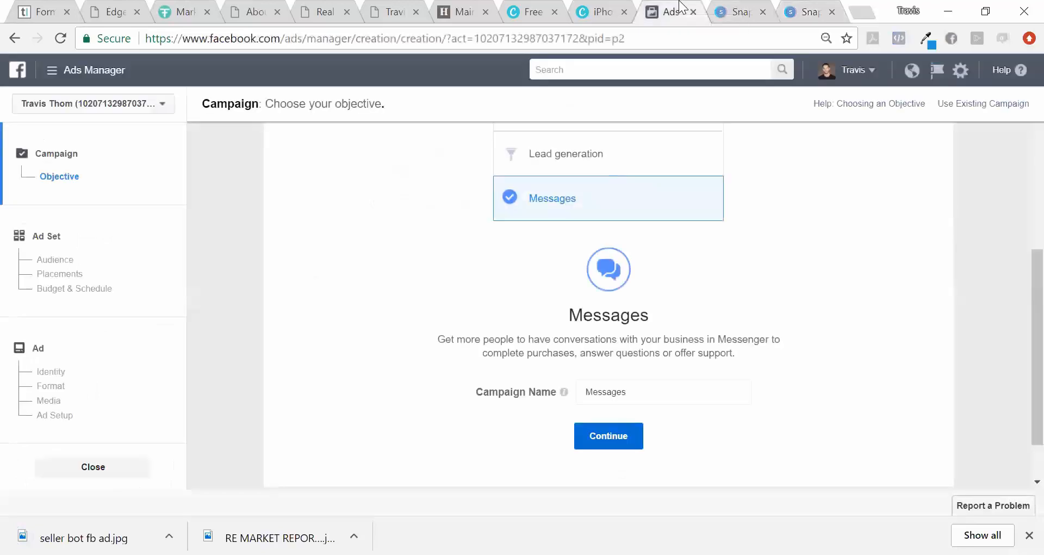
pyautogui.click(865, 10)
pyautogui.write('fa')
pyautogui.press('Return')
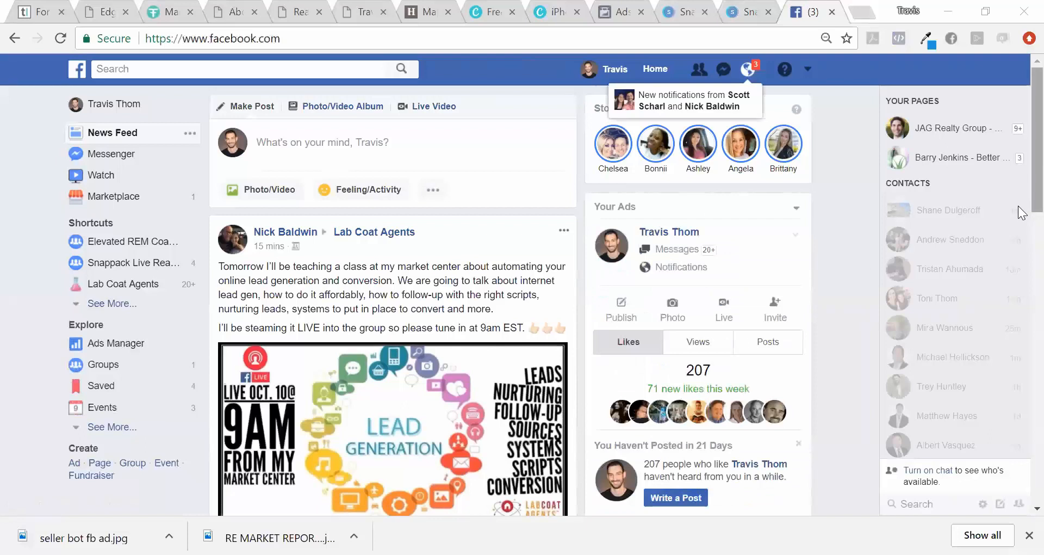
pyautogui.scroll(-10, 1018, 169)
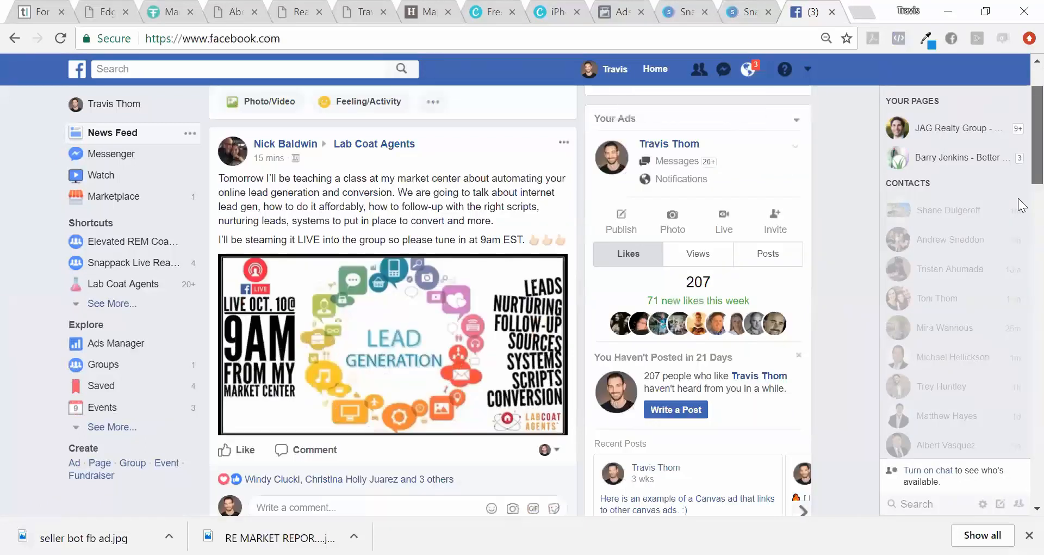
pyautogui.scroll(-4, 1018, 235)
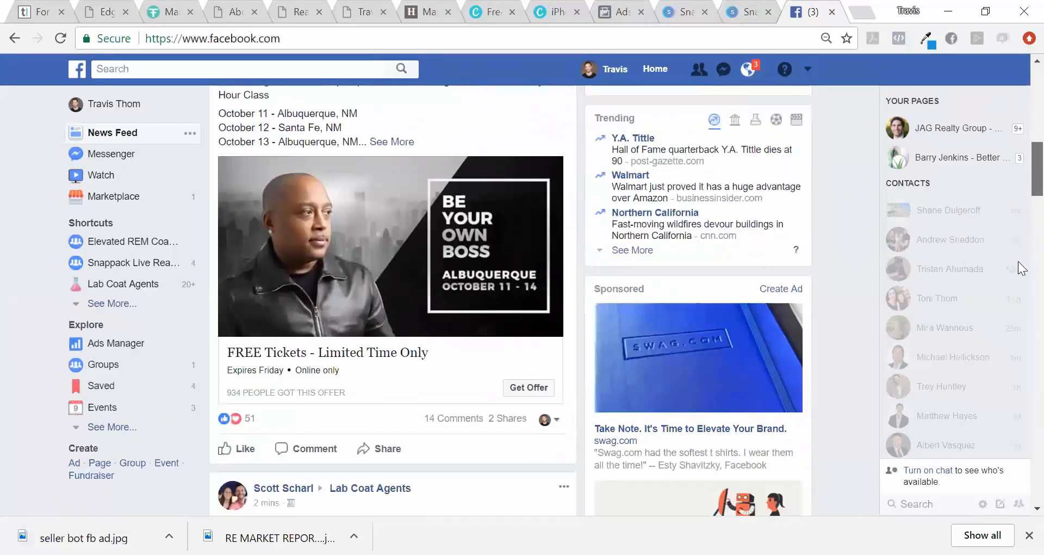
pyautogui.scroll(11, 1018, 262)
pyautogui.scroll(1, 1018, 199)
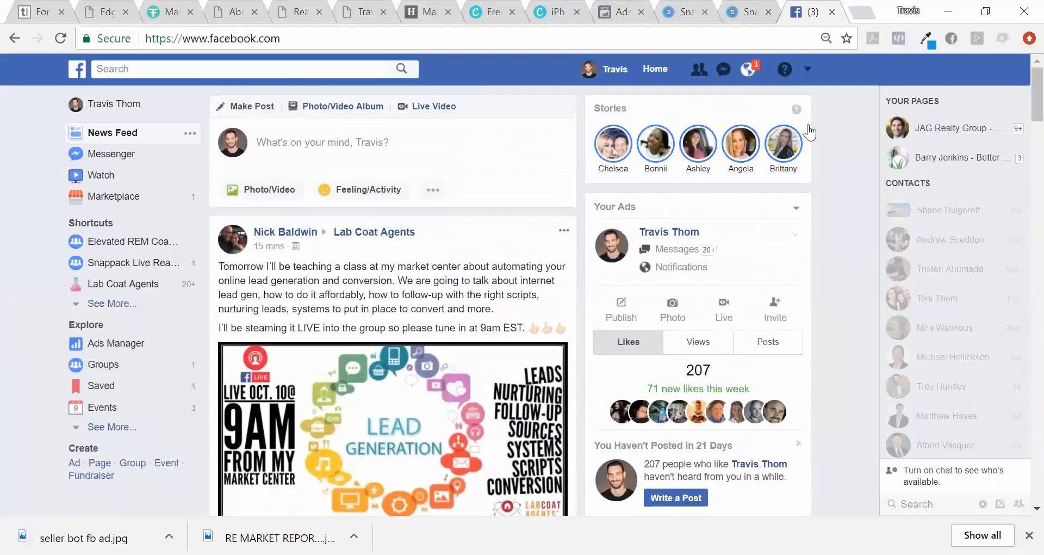
pyautogui.click(808, 71)
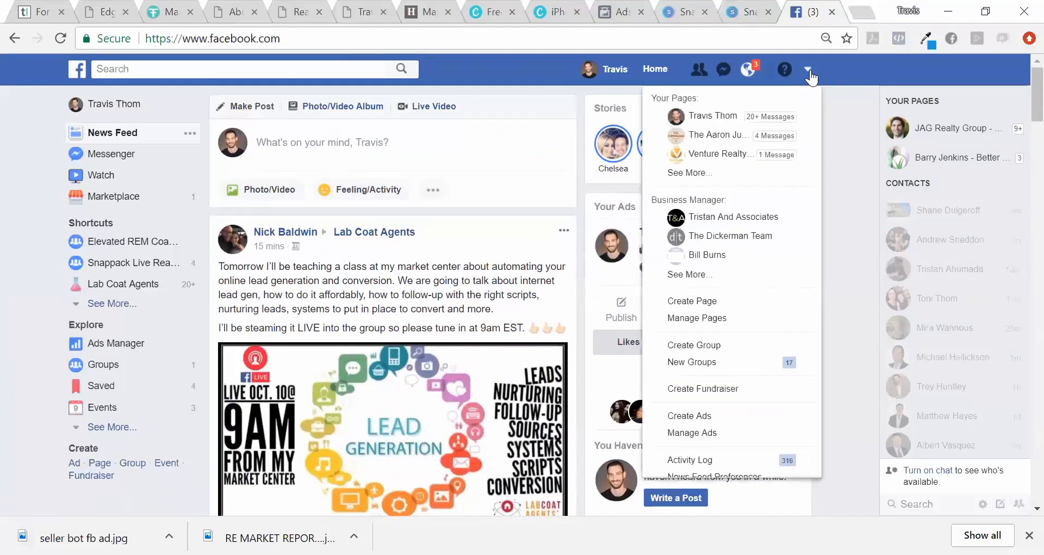
pyautogui.click(726, 303)
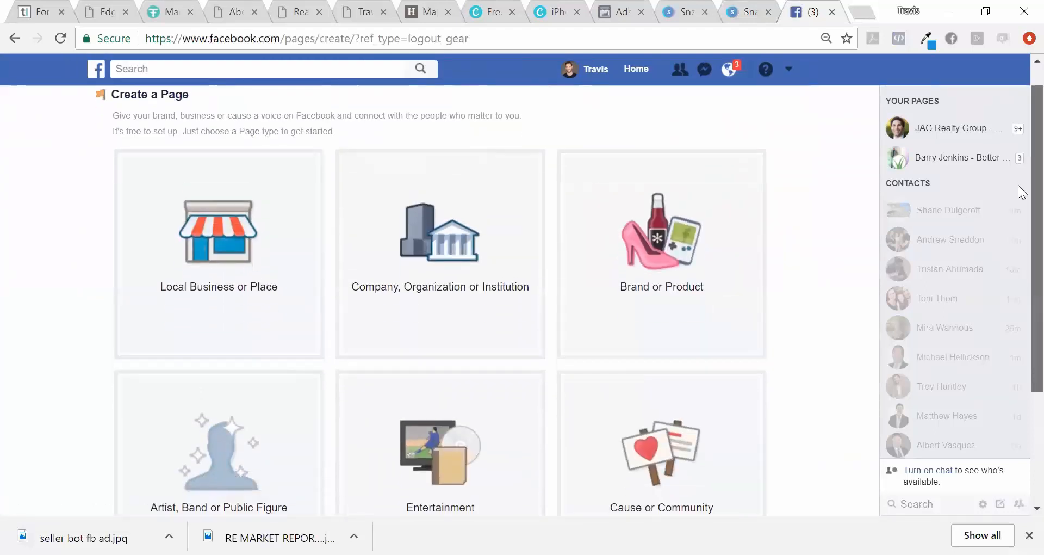
# Look through the available categories for the Company, Organization or Institution page type.
pyautogui.scroll(-2, 1018, 201)
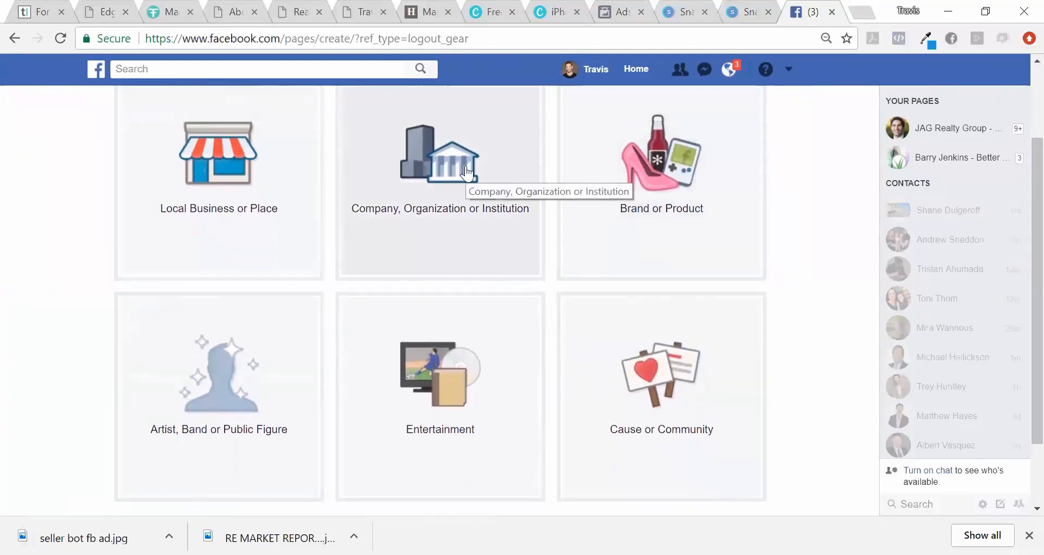
pyautogui.click(466, 173)
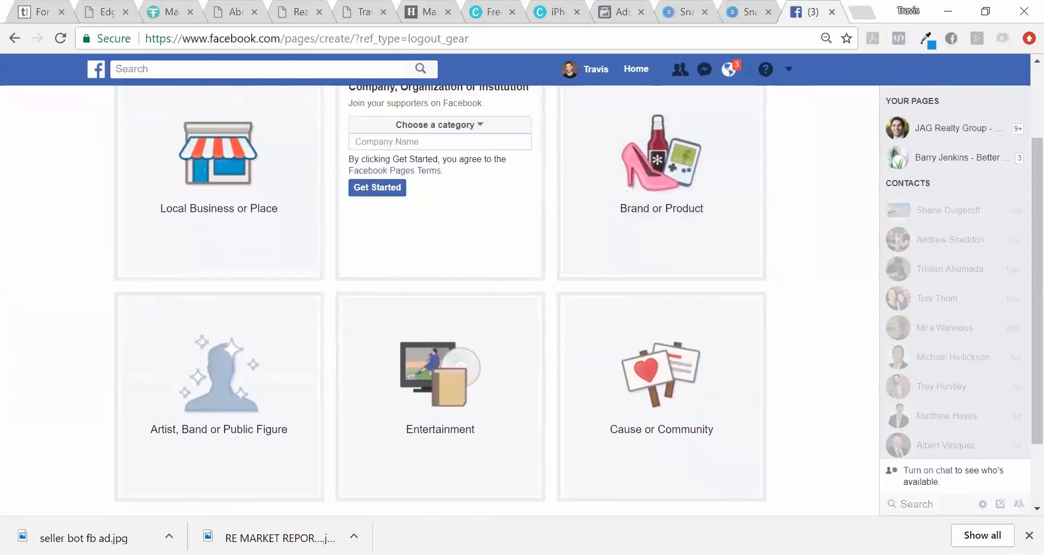
pyautogui.scroll(2, 503, 209)
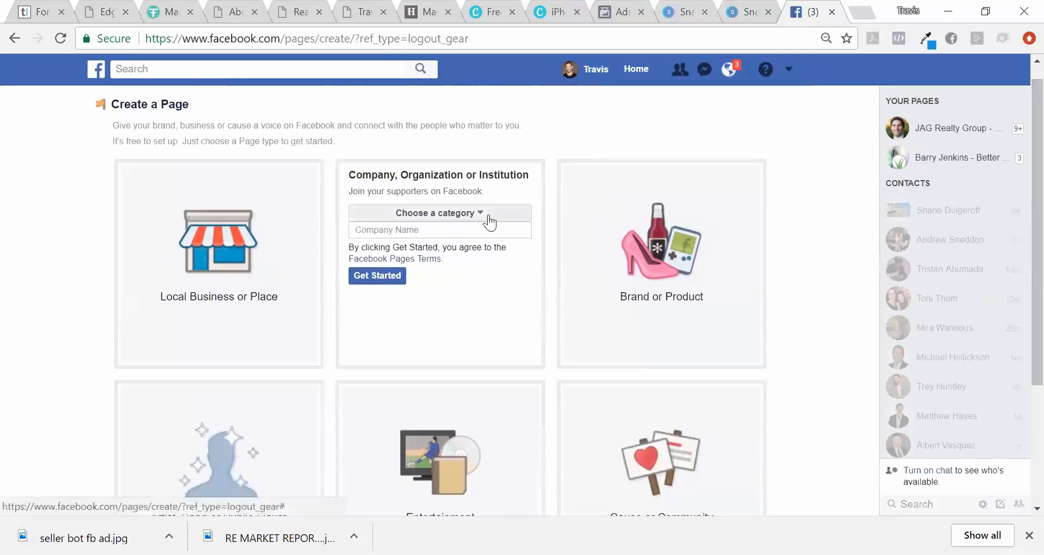
pyautogui.click(488, 215)
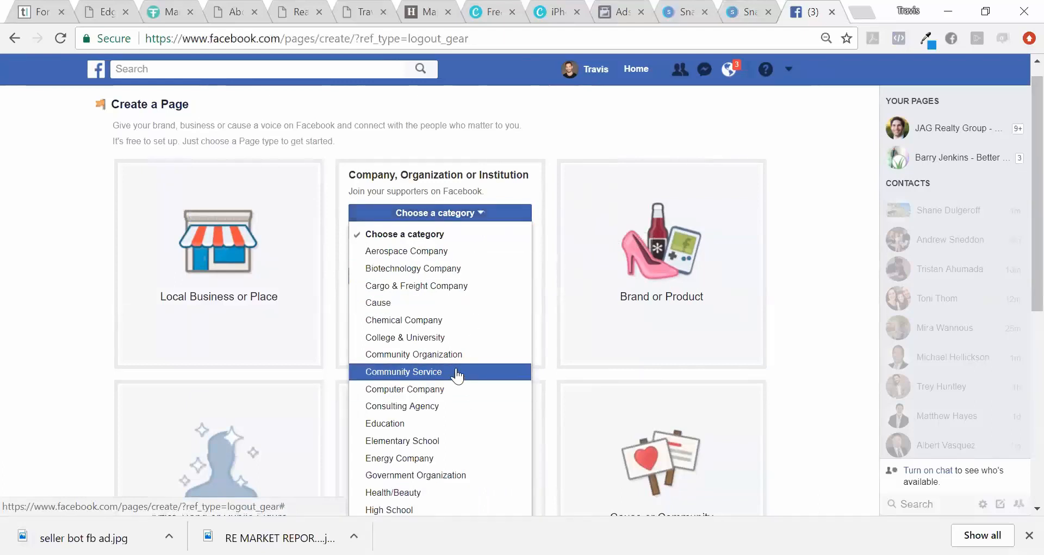
pyautogui.scroll(-2, 1018, 206)
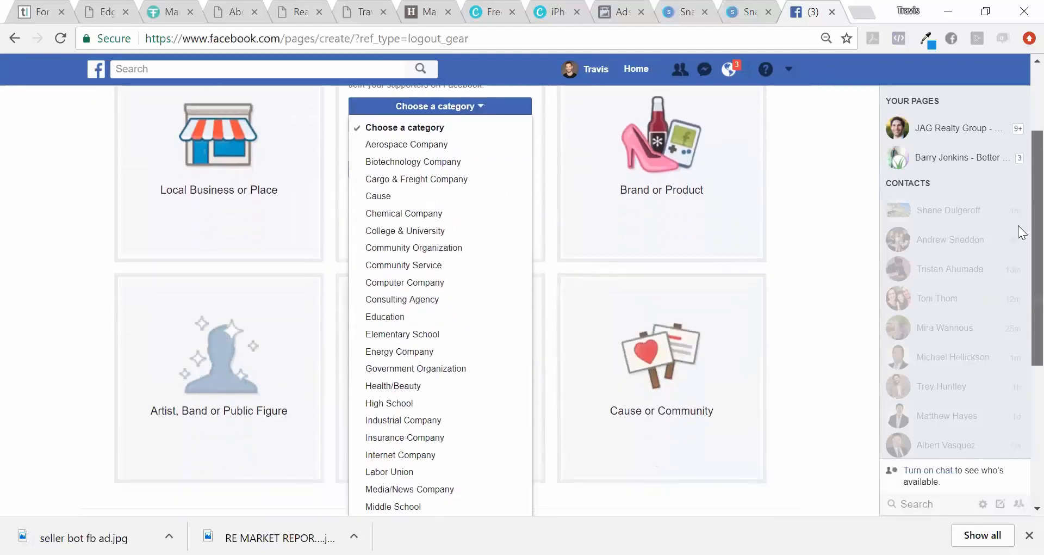
pyautogui.scroll(-4, 1019, 233)
pyautogui.scroll(-1, 1019, 317)
pyautogui.moveTo(1018, 334); pyautogui.dragTo(1018, 332)
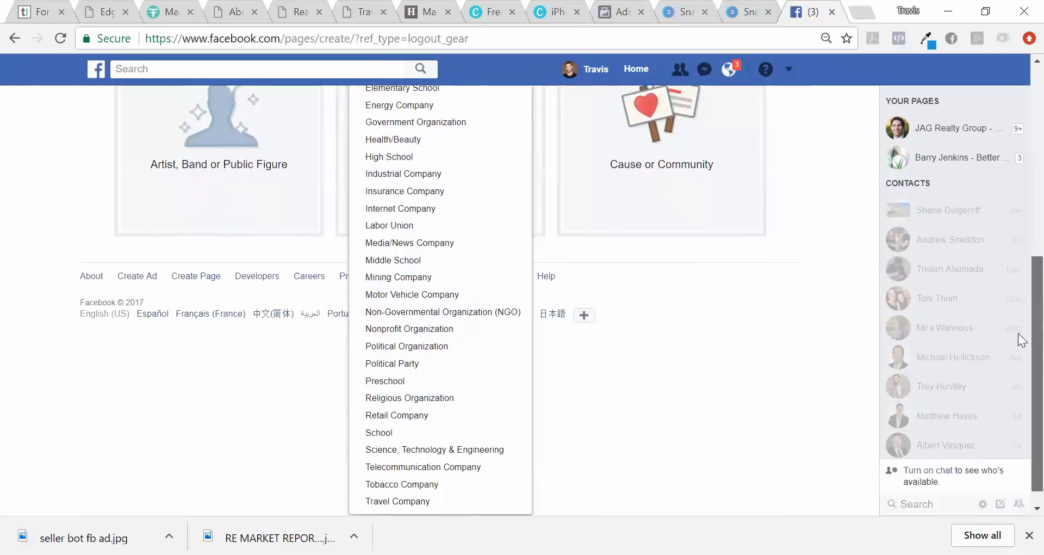
pyautogui.moveTo(1018, 333); pyautogui.dragTo(1018, 178)
# Select the Company, Organization or Institution page type and set its category to Consulting Agency.
pyautogui.click(219, 229)
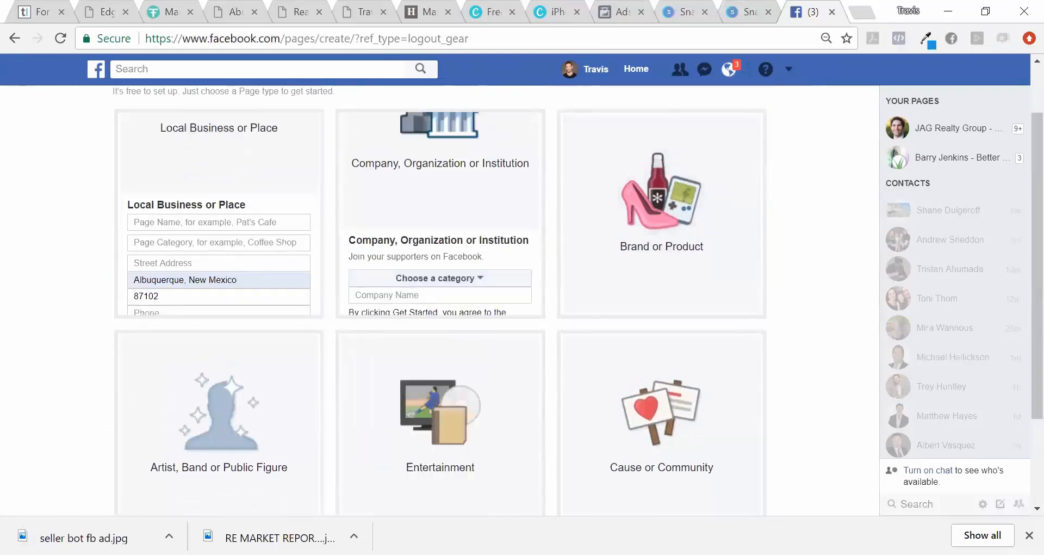
pyautogui.click(384, 274)
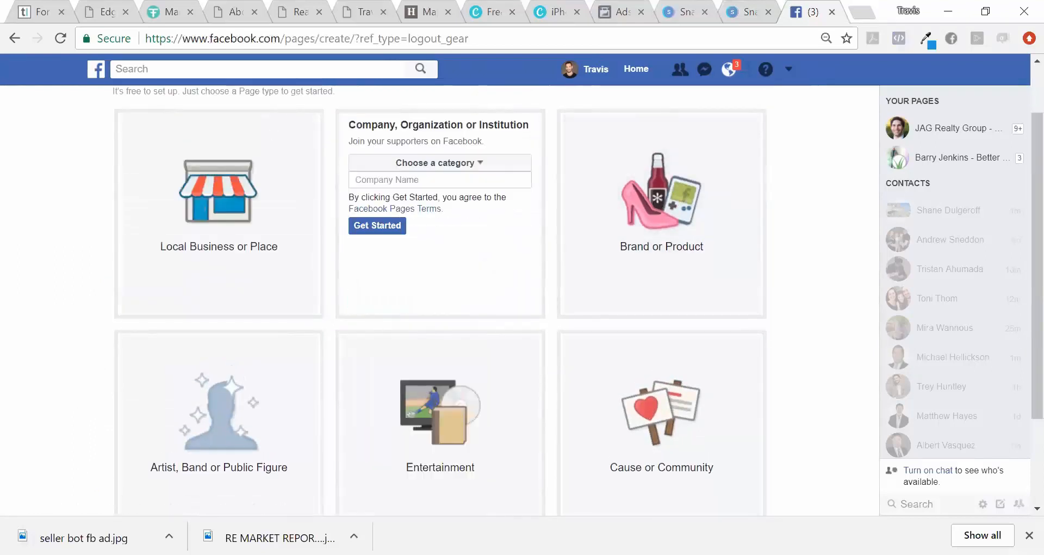
pyautogui.click(470, 165)
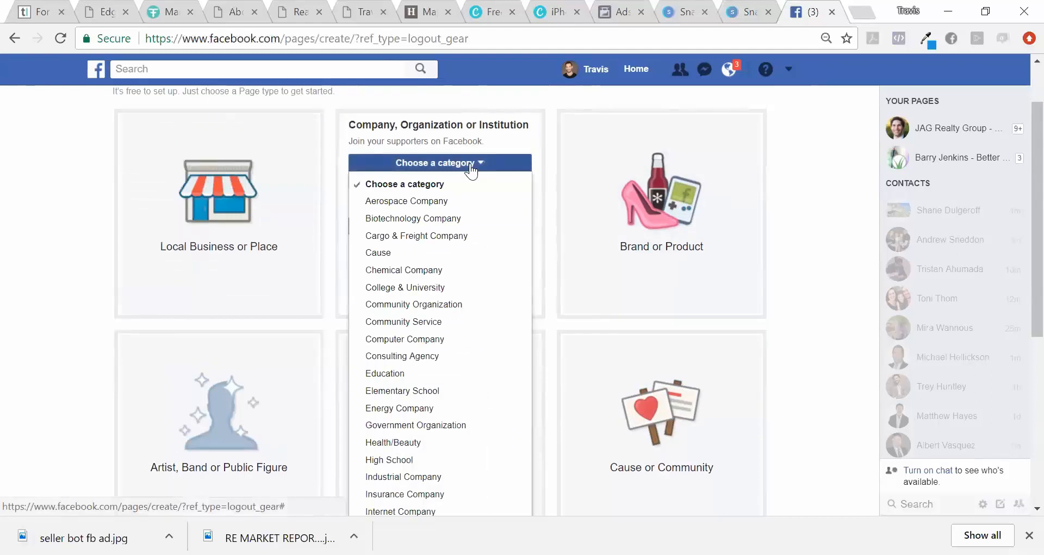
pyautogui.click(417, 354)
# Enter "SCOTTSDALE REAL ESTATE MARKET REPORT UPDATES" as the company name and create the Page, accepting the suggested title-case spelling.
pyautogui.click(404, 180)
pyautogui.write('REAL ESTATE MARKET REPORT UPDATES')
pyautogui.click(429, 243)
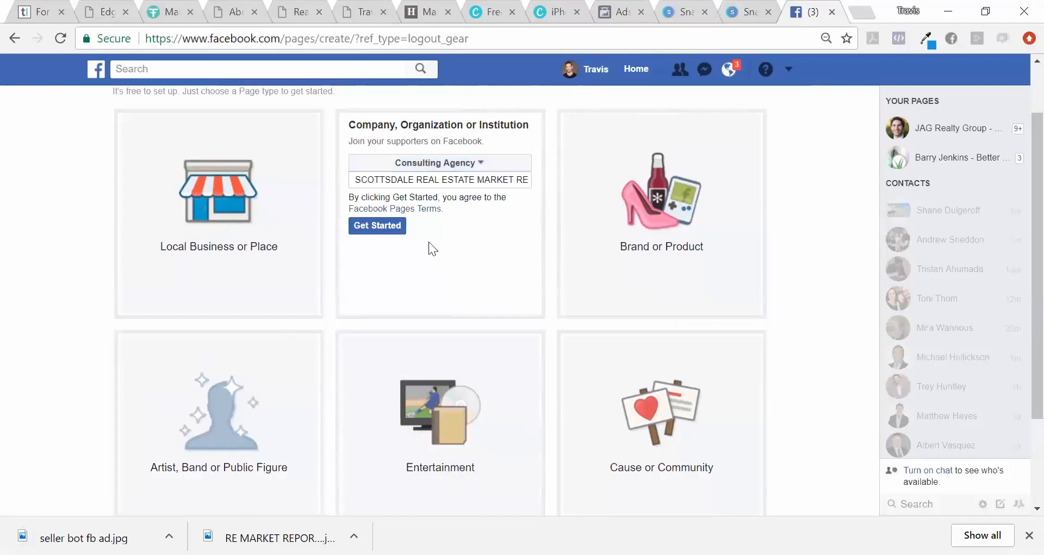
pyautogui.click(385, 228)
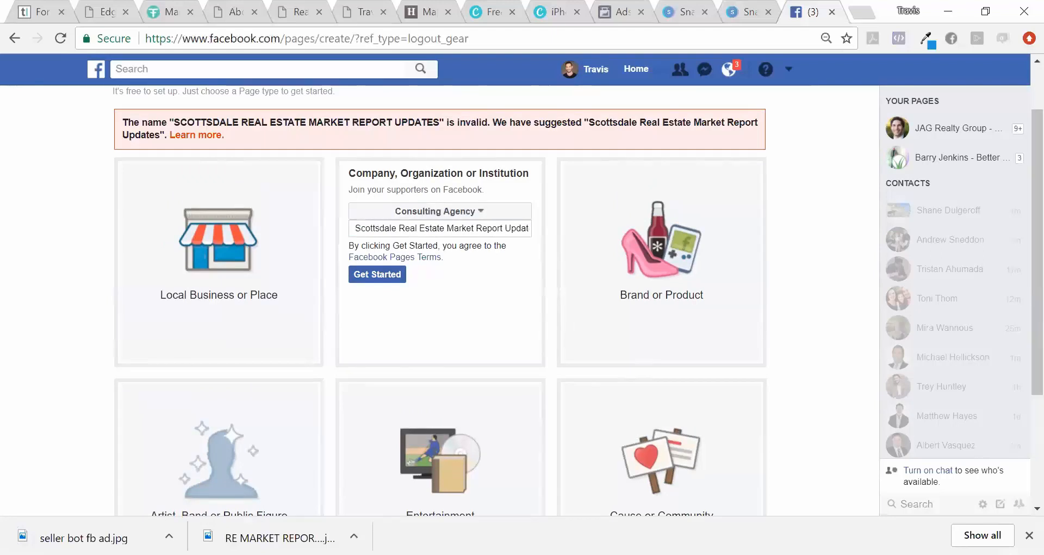
pyautogui.click(383, 277)
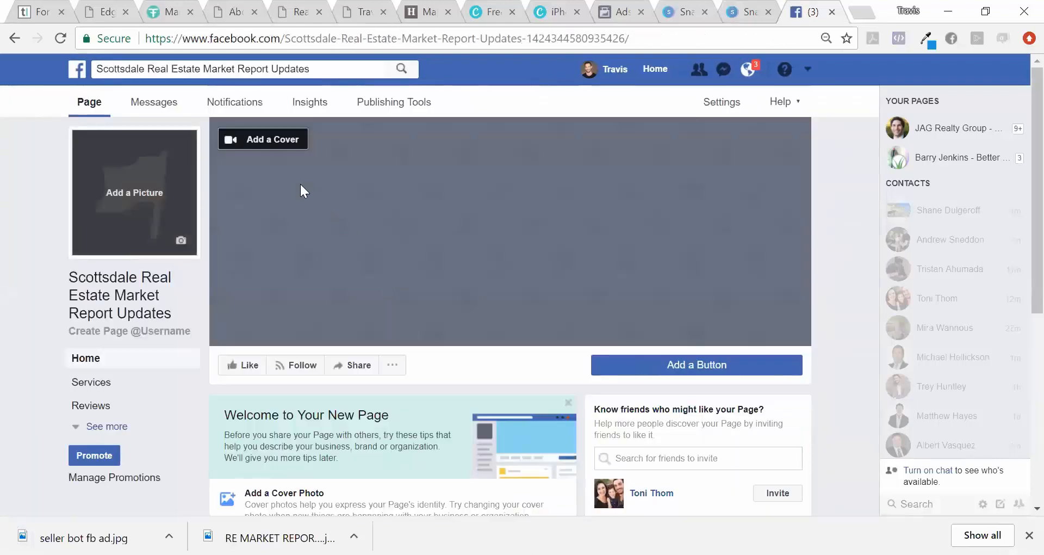
# Upload the RE MARKET REPORT BOT image from Downloads as the Page's cover photo and save it.
pyautogui.click(277, 151)
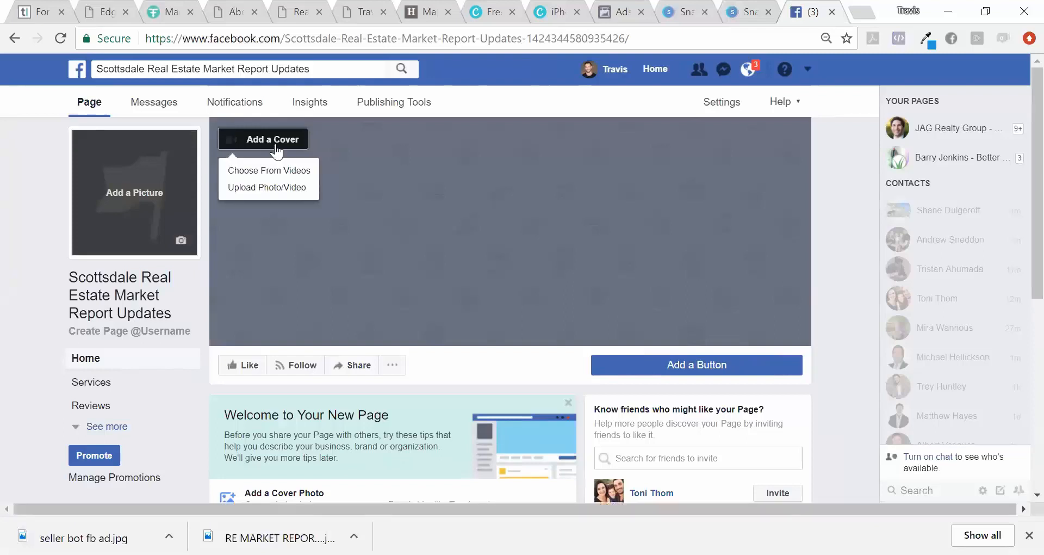
pyautogui.click(288, 192)
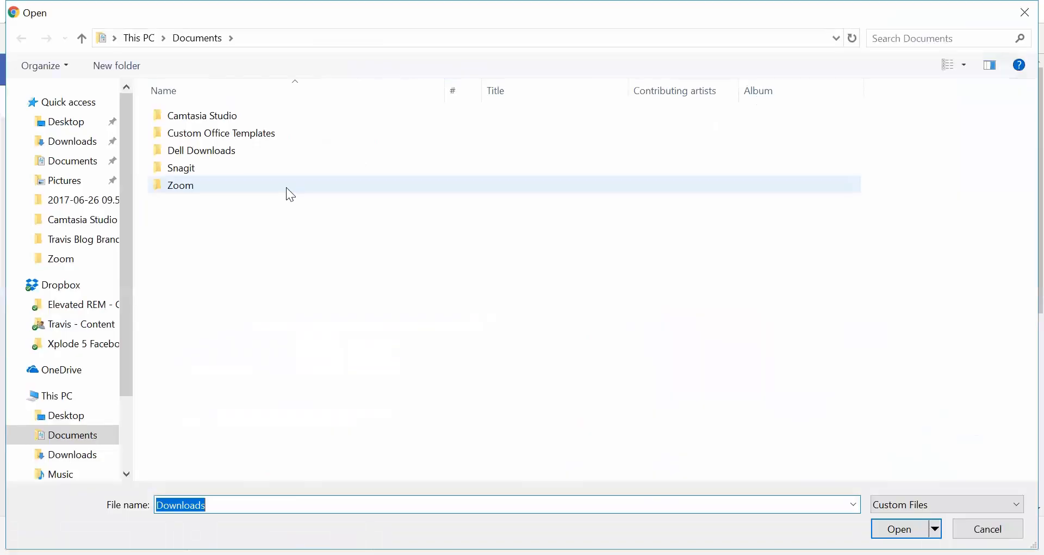
pyautogui.click(93, 142)
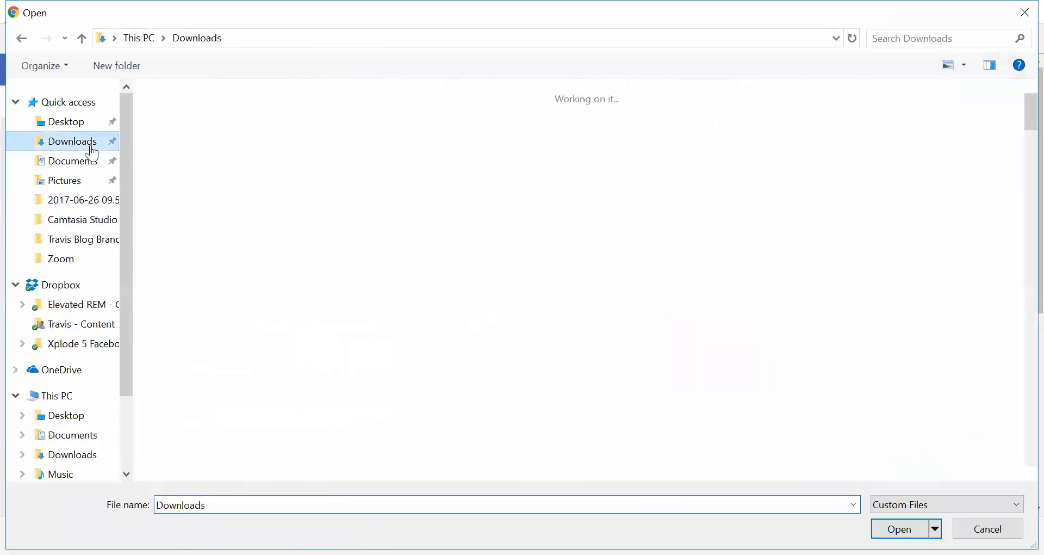
pyautogui.click(949, 38)
pyautogui.write('re')
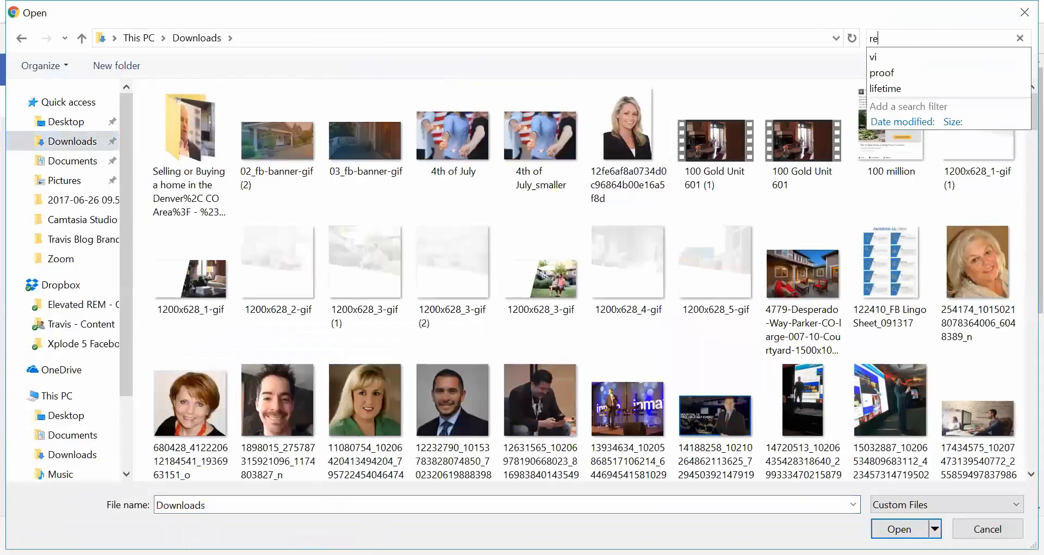
pyautogui.click(190, 178)
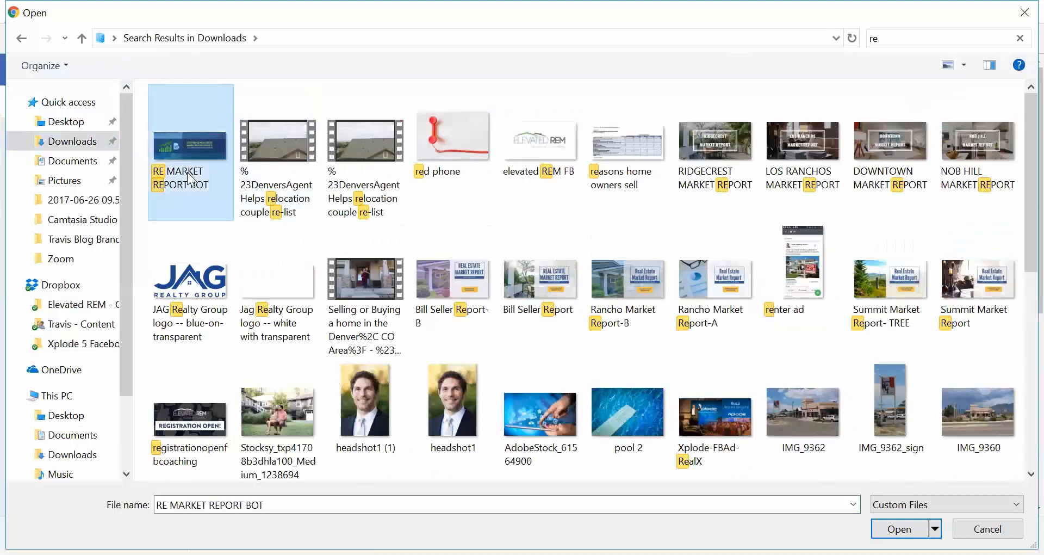
pyautogui.doubleClick(188, 173)
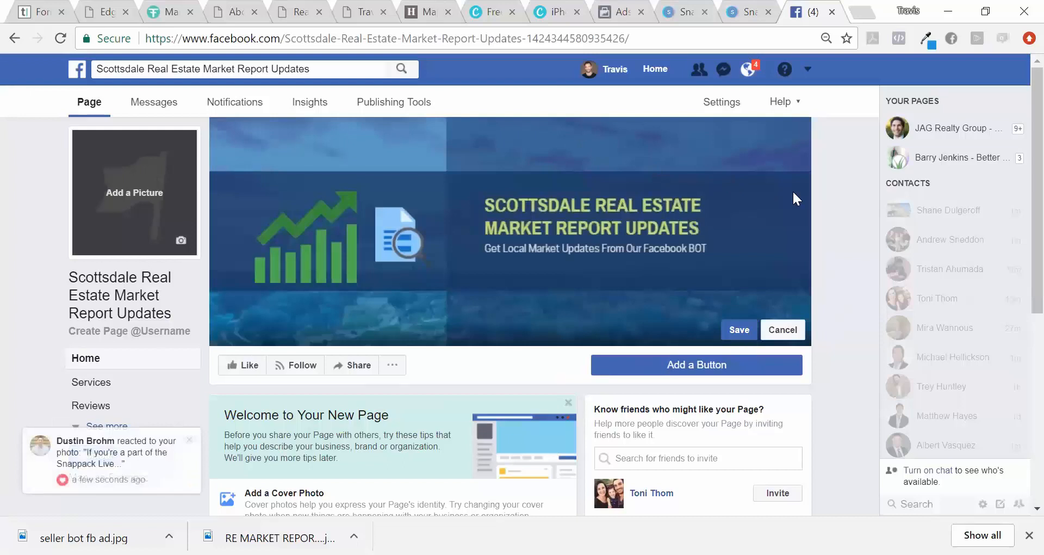
pyautogui.click(191, 439)
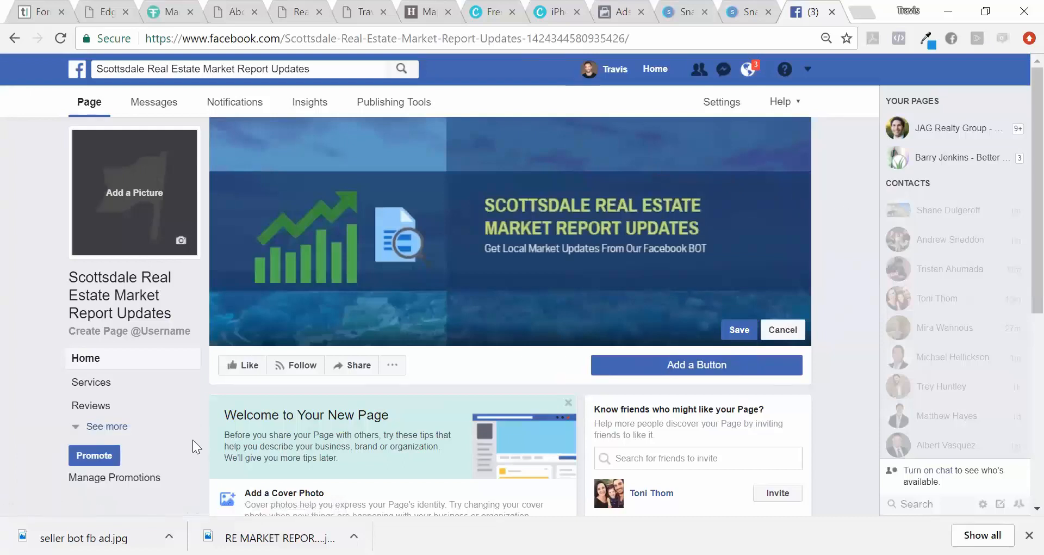
pyautogui.click(181, 241)
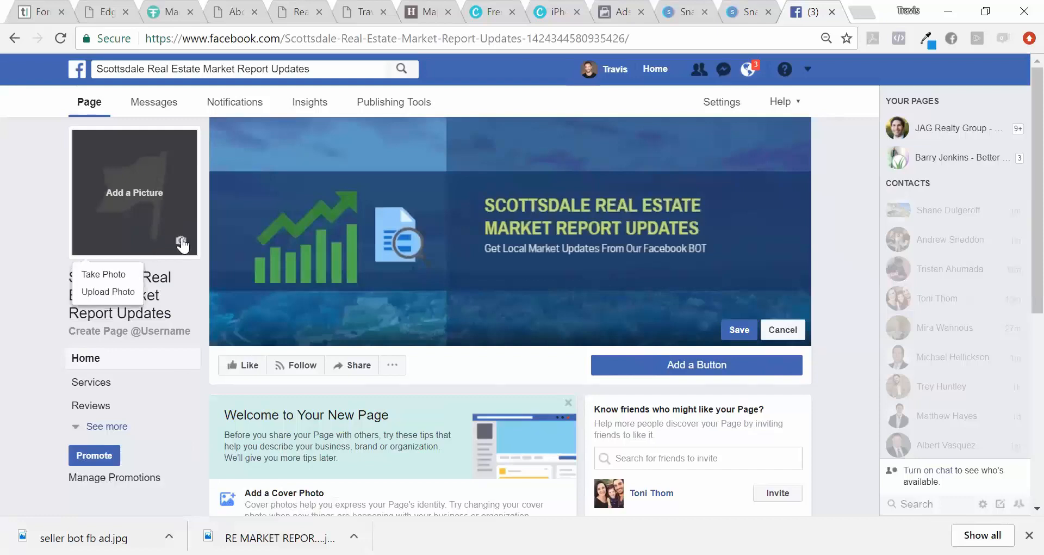
pyautogui.click(23, 208)
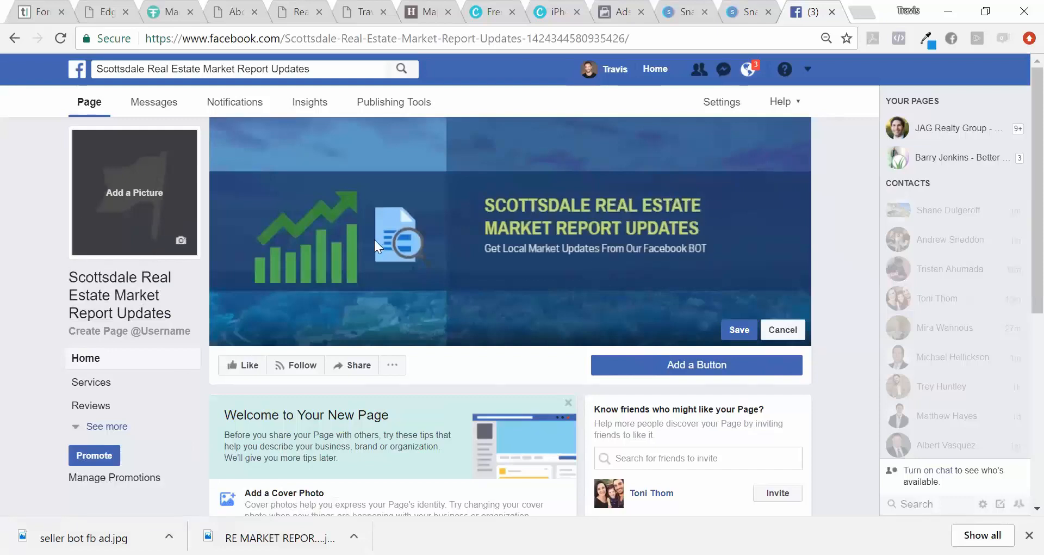
pyautogui.click(737, 329)
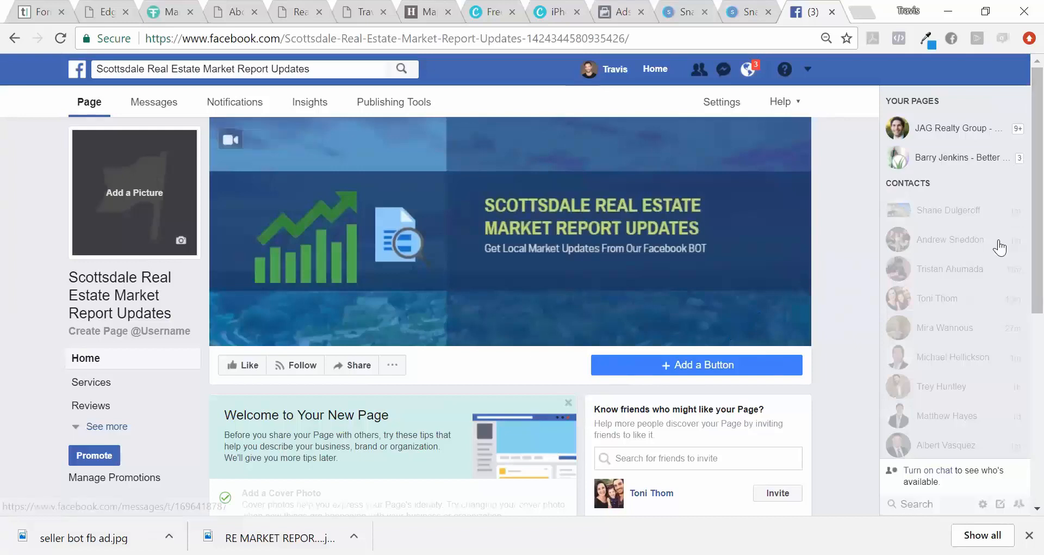
# Add a Send Message button to the Page from the Get in Touch options, leaving Instant Replies off.
pyautogui.scroll(-1, 1021, 196)
pyautogui.scroll(-2, 1018, 211)
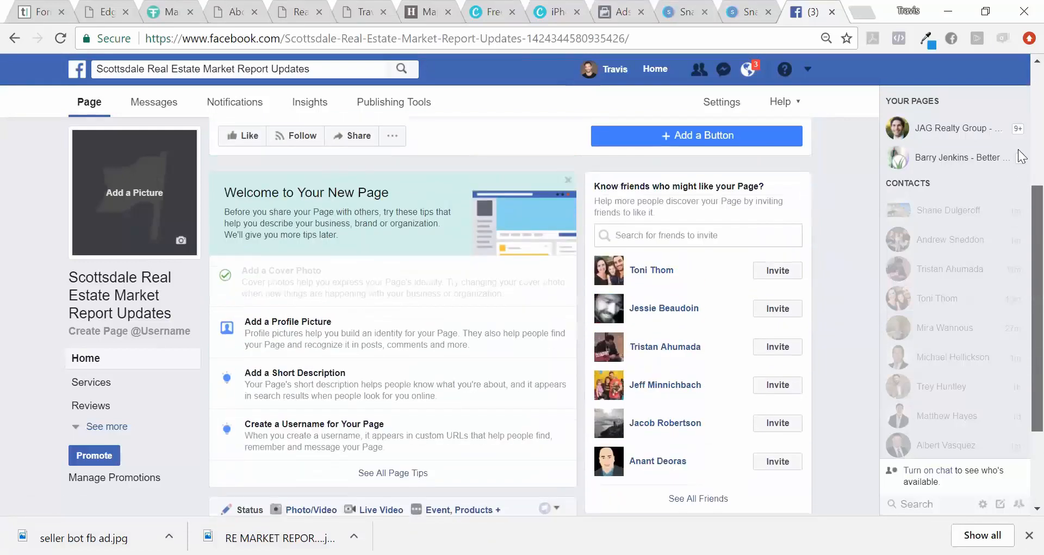
pyautogui.scroll(4, 1018, 163)
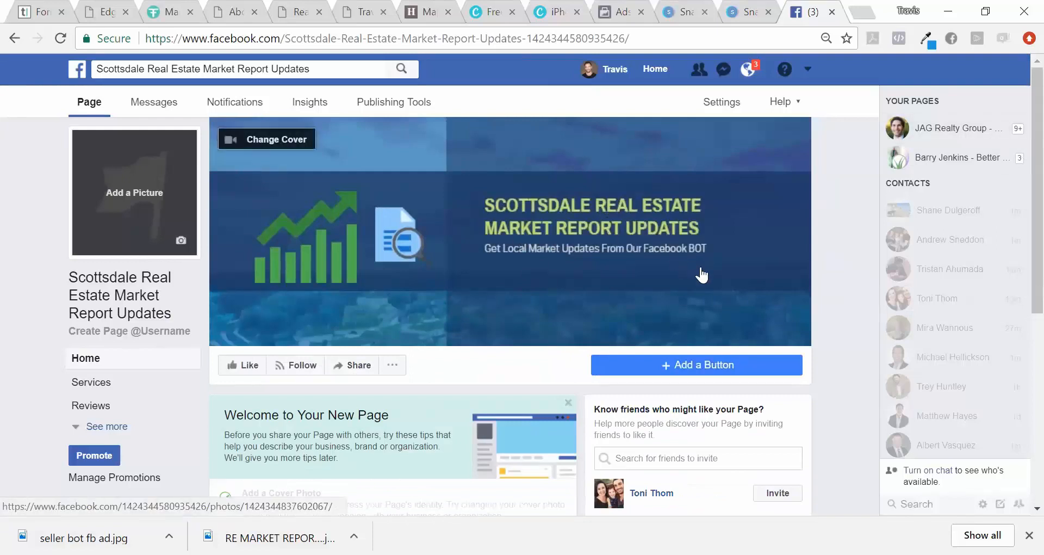
pyautogui.click(643, 365)
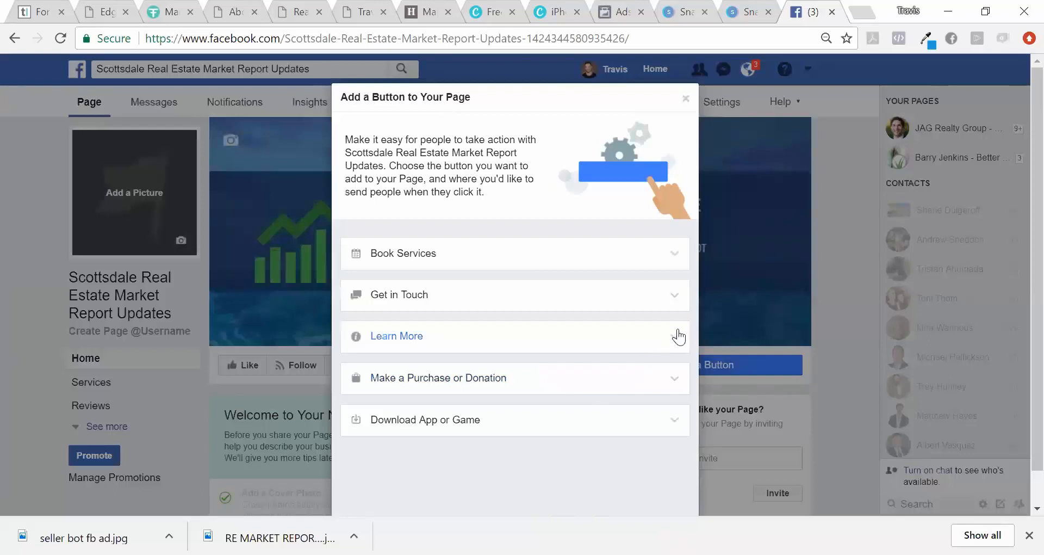
pyautogui.click(680, 298)
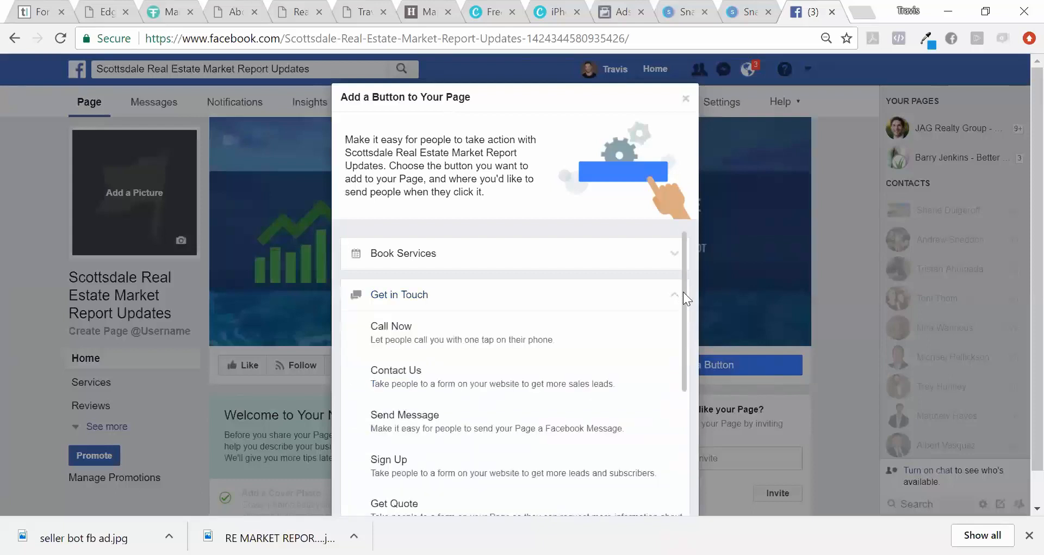
pyautogui.moveTo(682, 296); pyautogui.dragTo(682, 362)
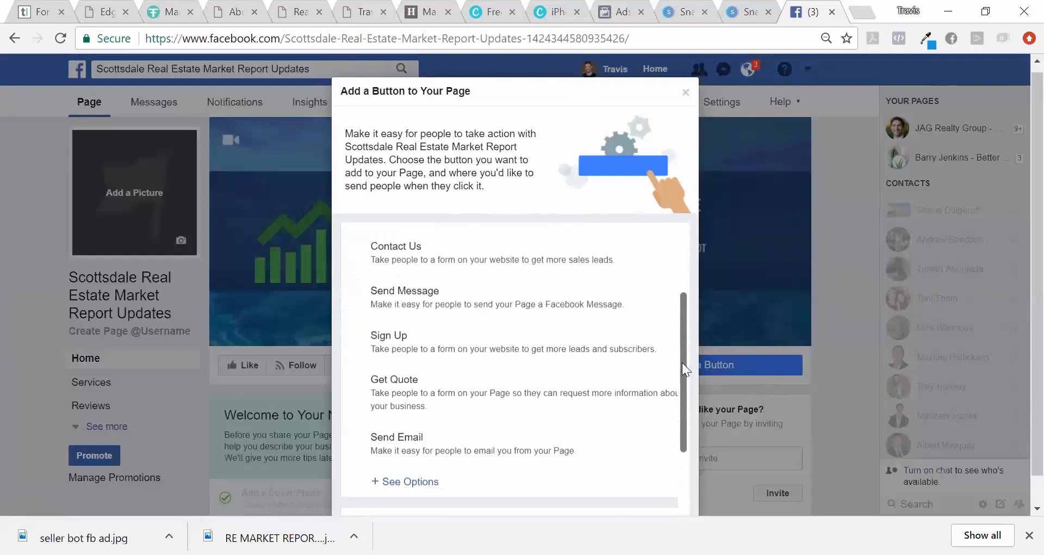
pyautogui.click(432, 310)
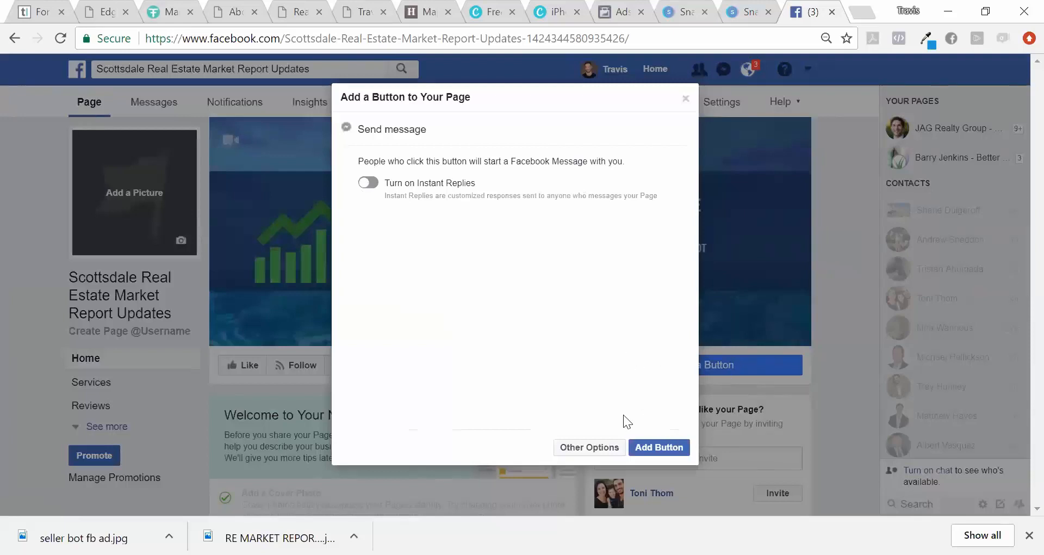
pyautogui.click(645, 451)
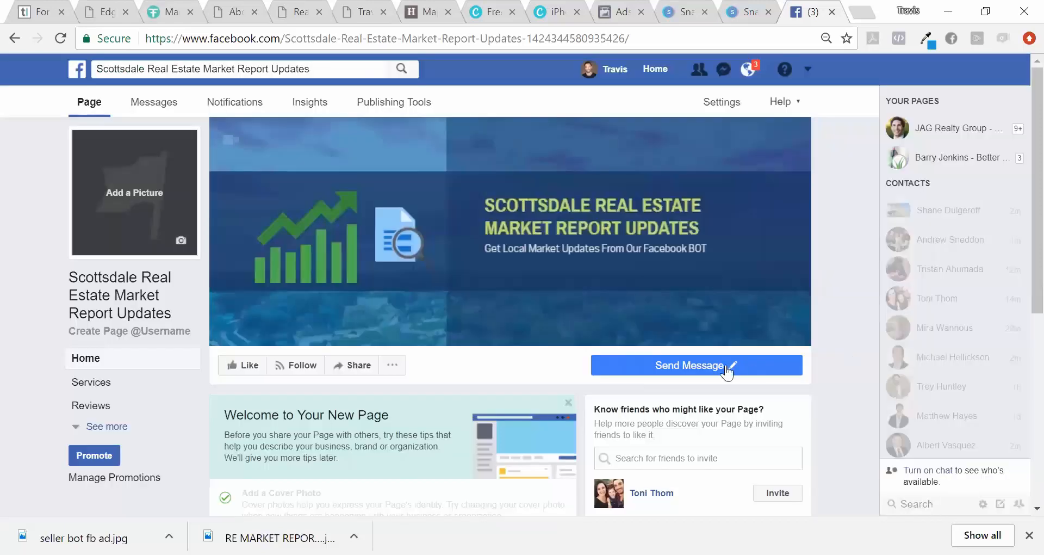
# Check the edit settings of the Page's Send Message button and close them without changes.
pyautogui.click(713, 367)
pyautogui.moveTo(676, 373)
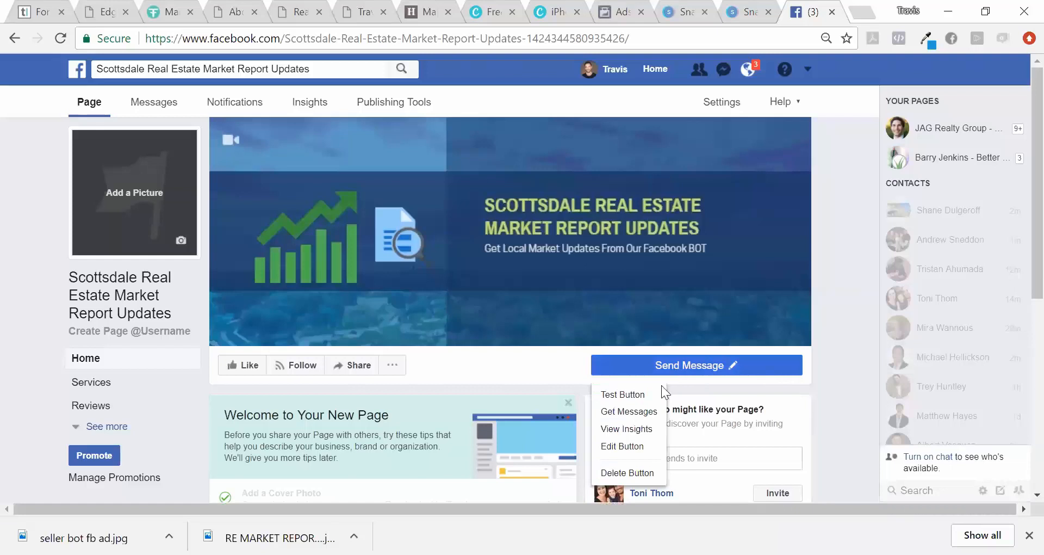
pyautogui.click(622, 446)
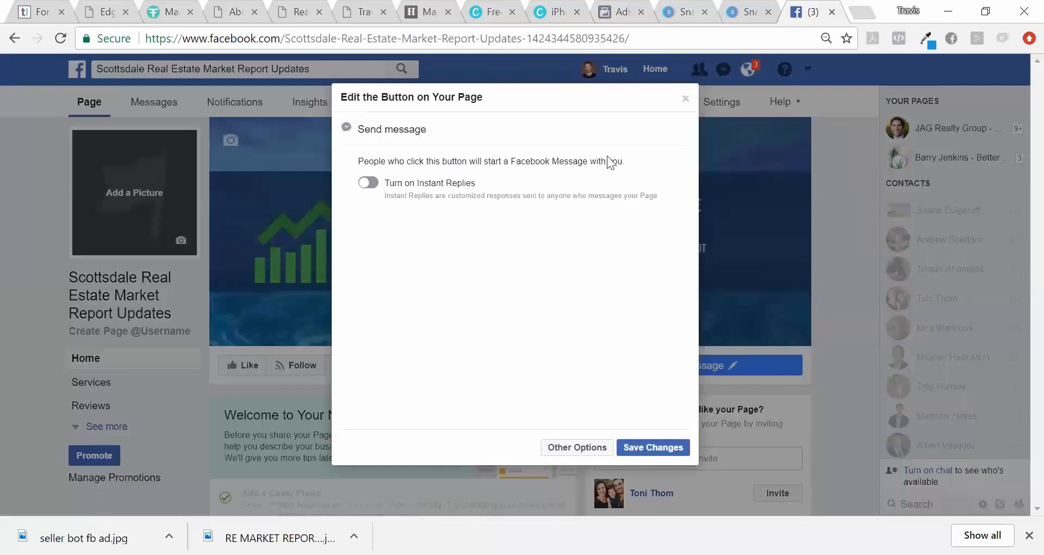
pyautogui.click(685, 100)
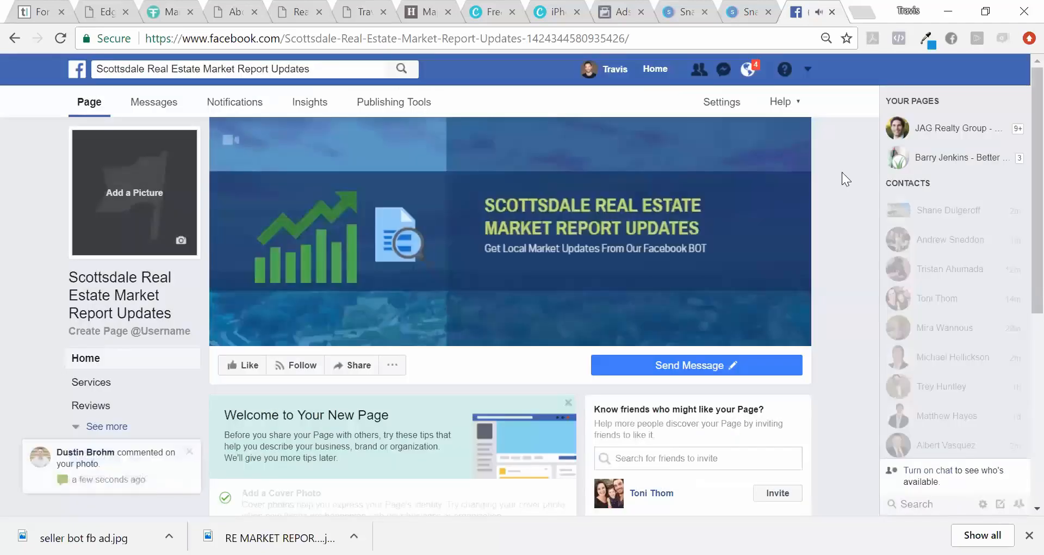
pyautogui.click(195, 451)
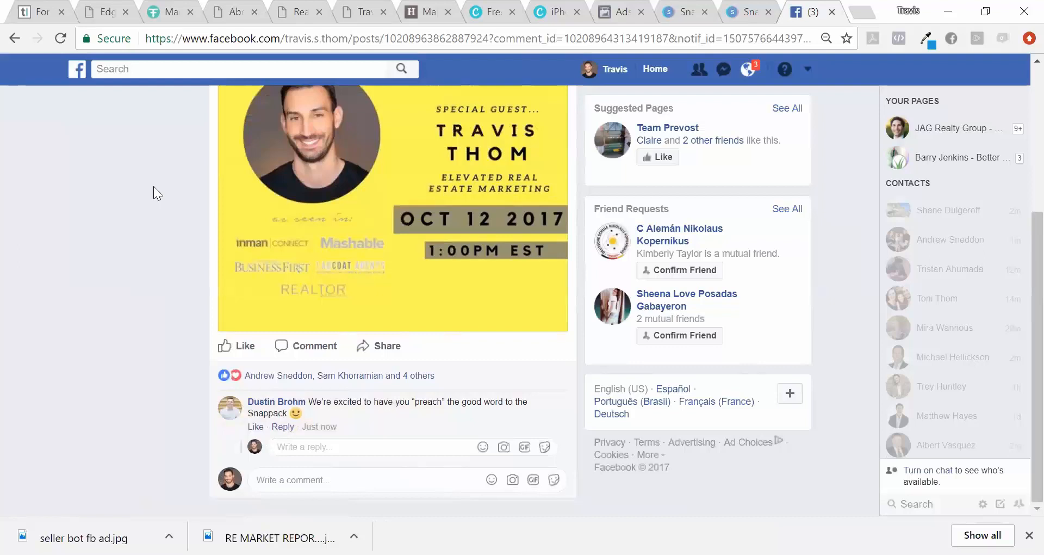
pyautogui.click(13, 39)
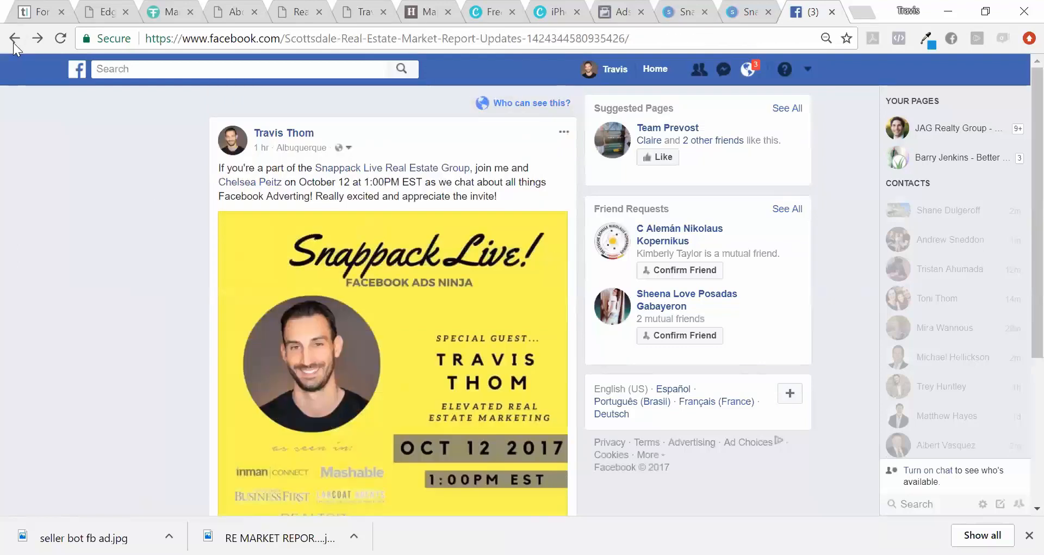
pyautogui.click(13, 42)
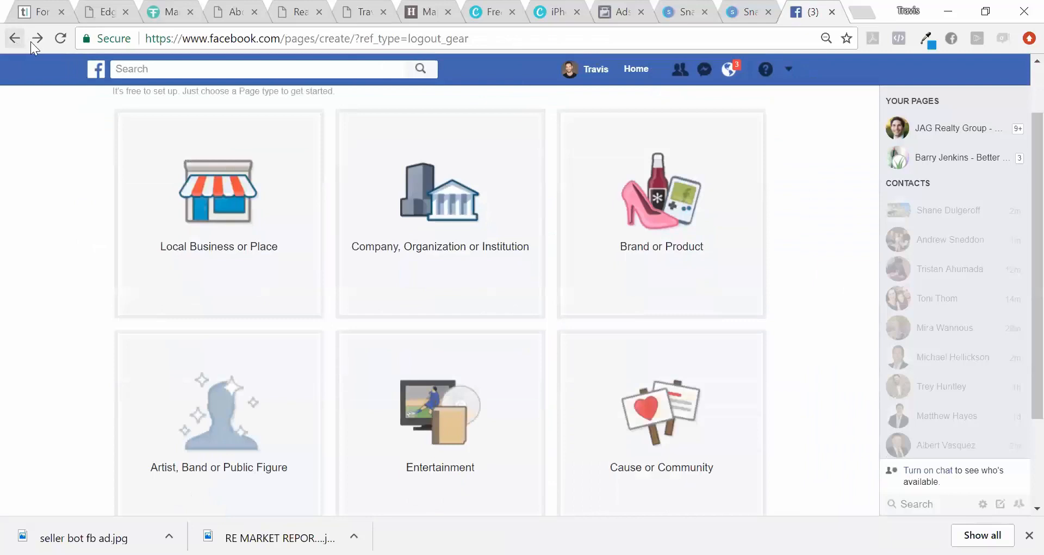
pyautogui.click(31, 41)
pyautogui.click(30, 41)
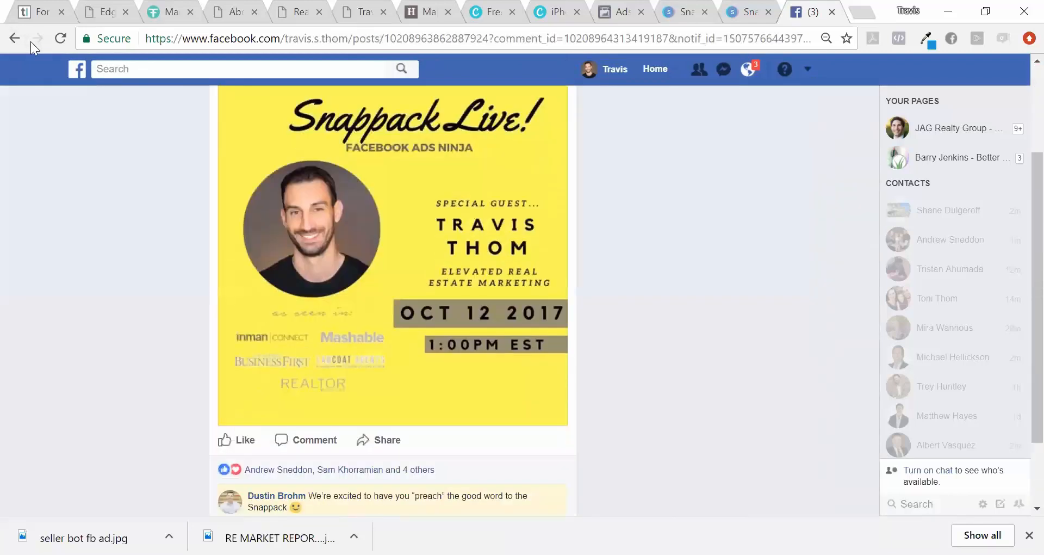
# Reopen the Scottsdale Real Estate Market Report Updates Page from the full list of managed Pages.
pyautogui.click(816, 75)
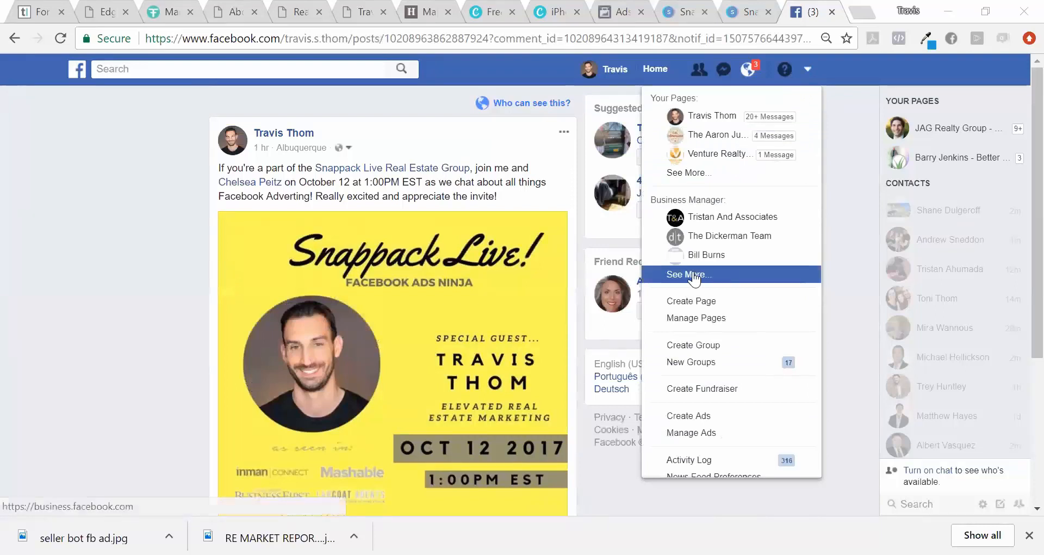
pyautogui.click(690, 174)
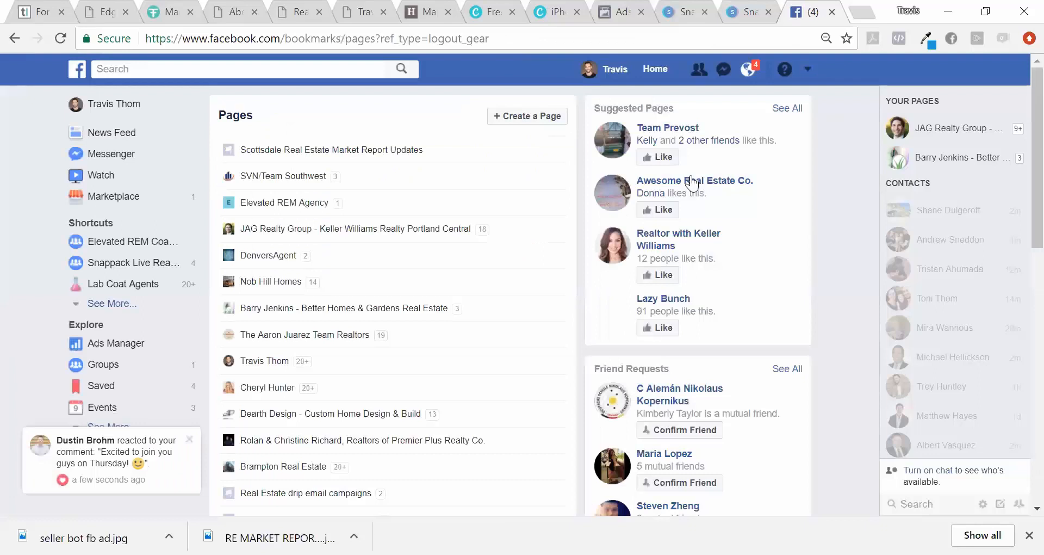
pyautogui.click(404, 151)
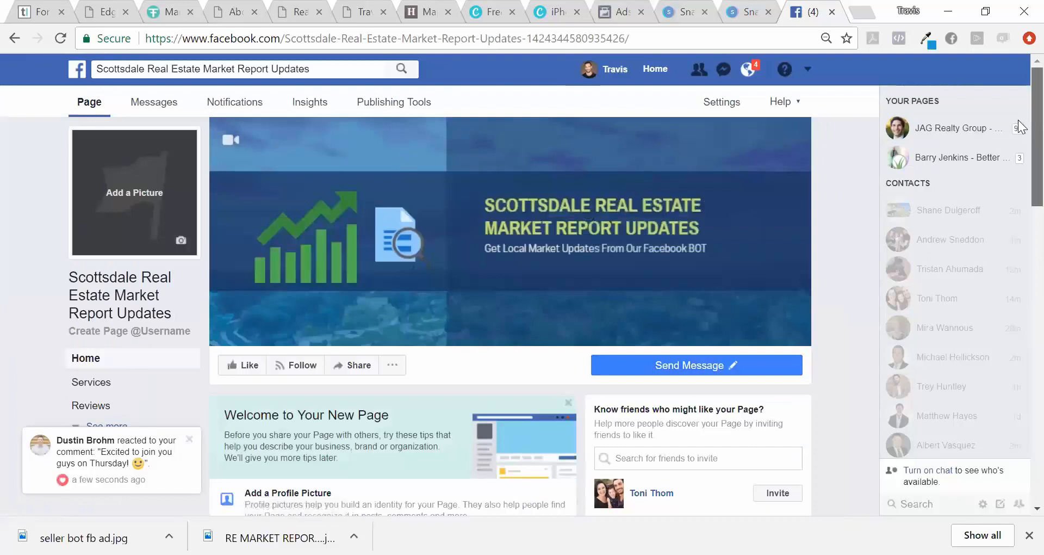
# Look over the new Page from its cover photo and setup tips down to its posts.
pyautogui.scroll(-1, 1019, 127)
pyautogui.scroll(-4, 1019, 185)
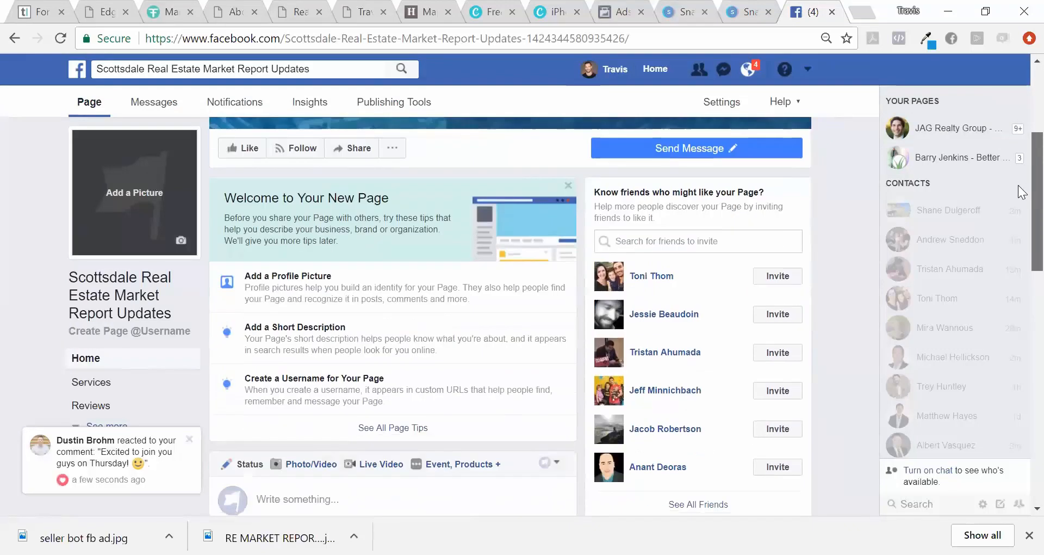
pyautogui.scroll(-4, 1018, 228)
pyautogui.scroll(-5, 1018, 299)
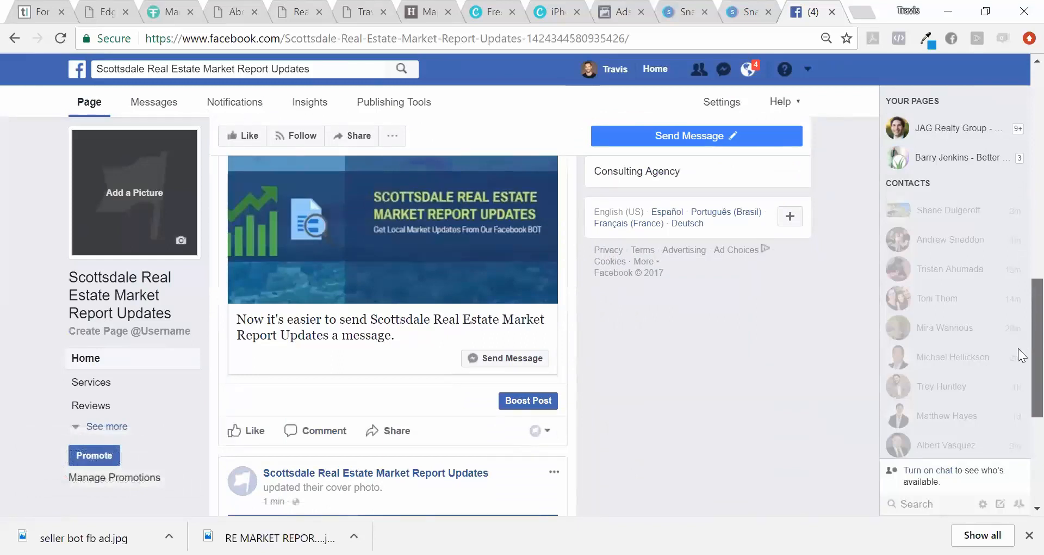
pyautogui.scroll(13, 1018, 348)
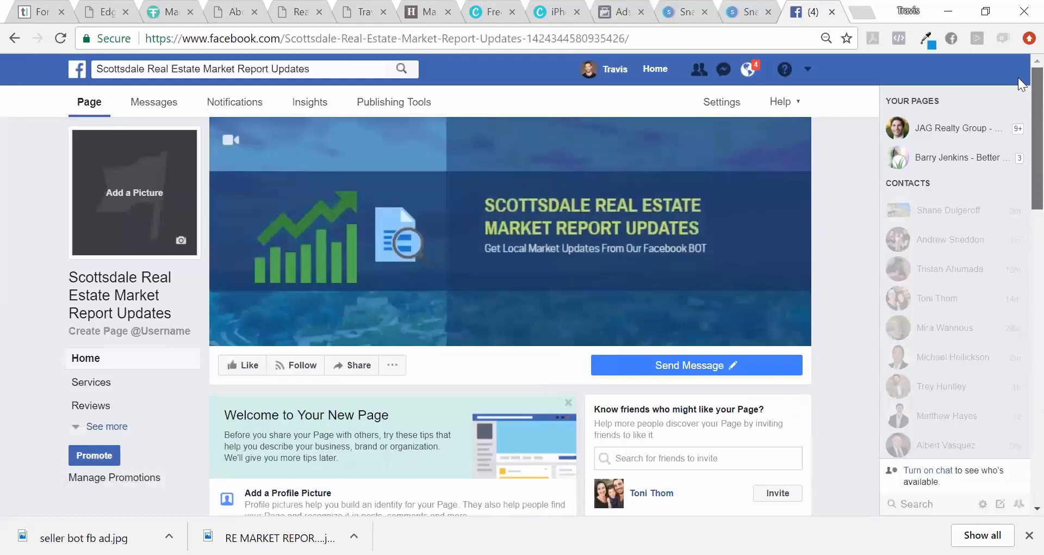
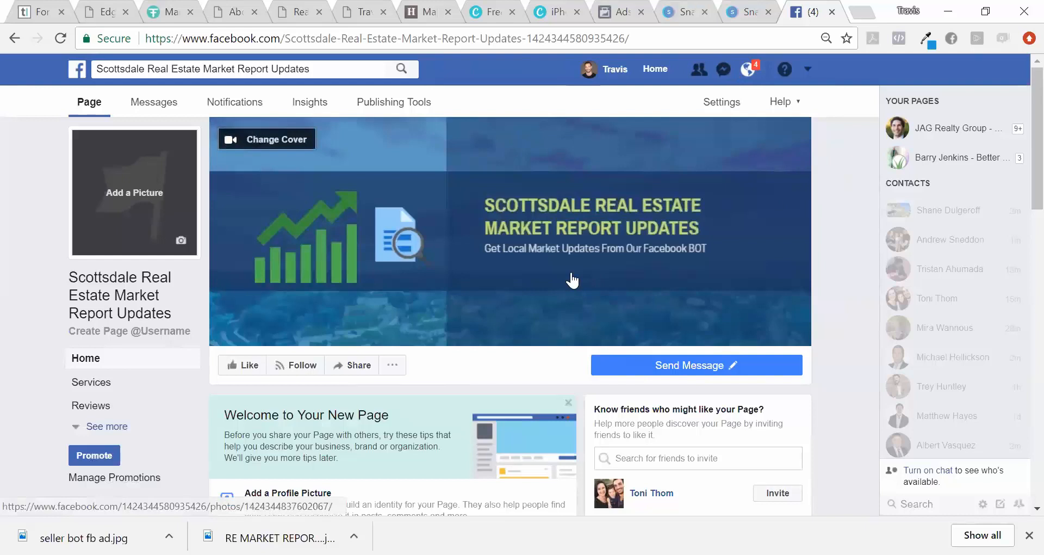
pyautogui.click(615, 11)
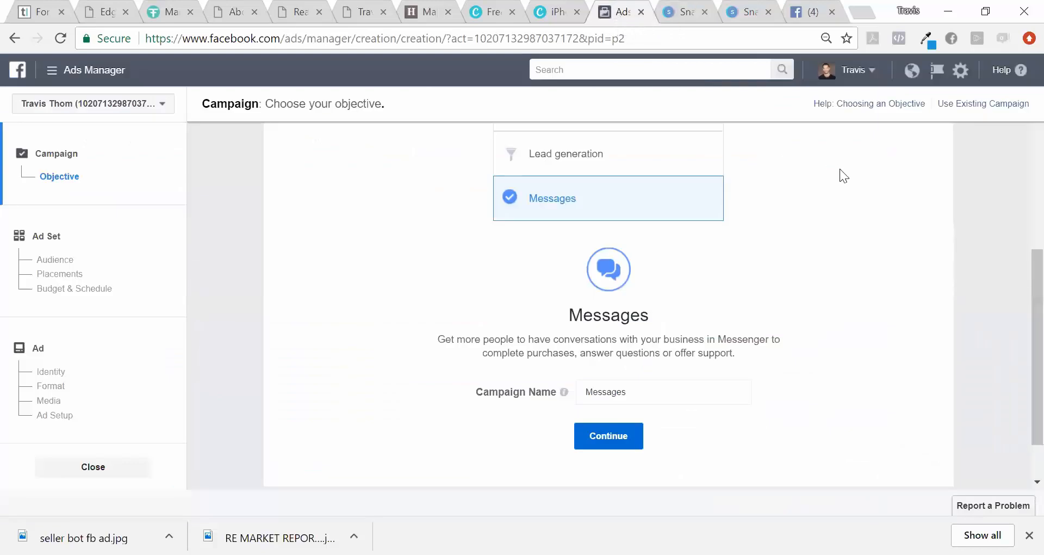
pyautogui.click(815, 15)
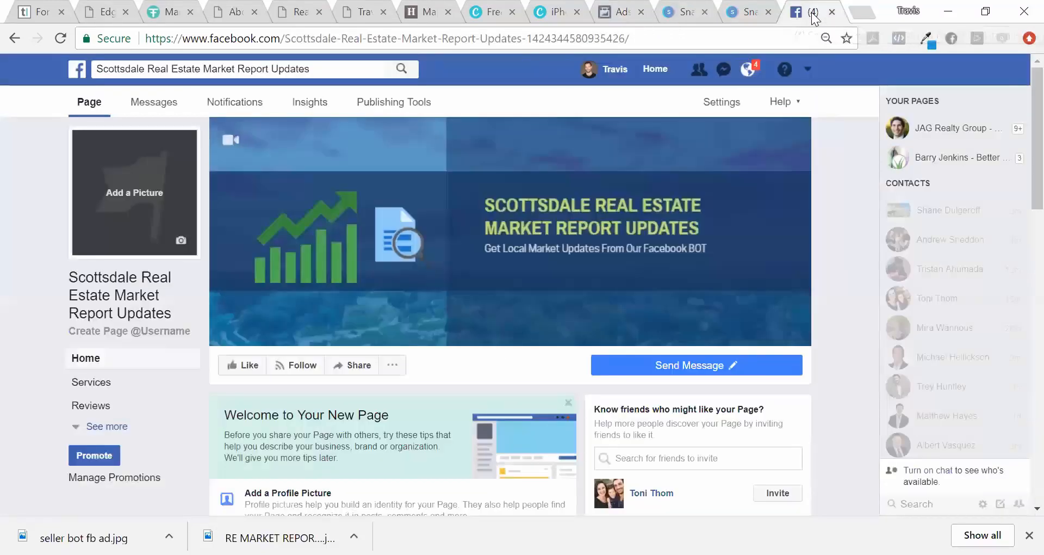
# Go to chatfuel.com in a new browser tab, create a blank chatbot and open it for building.
pyautogui.click(861, 14)
pyautogui.write('chatfuel.com')
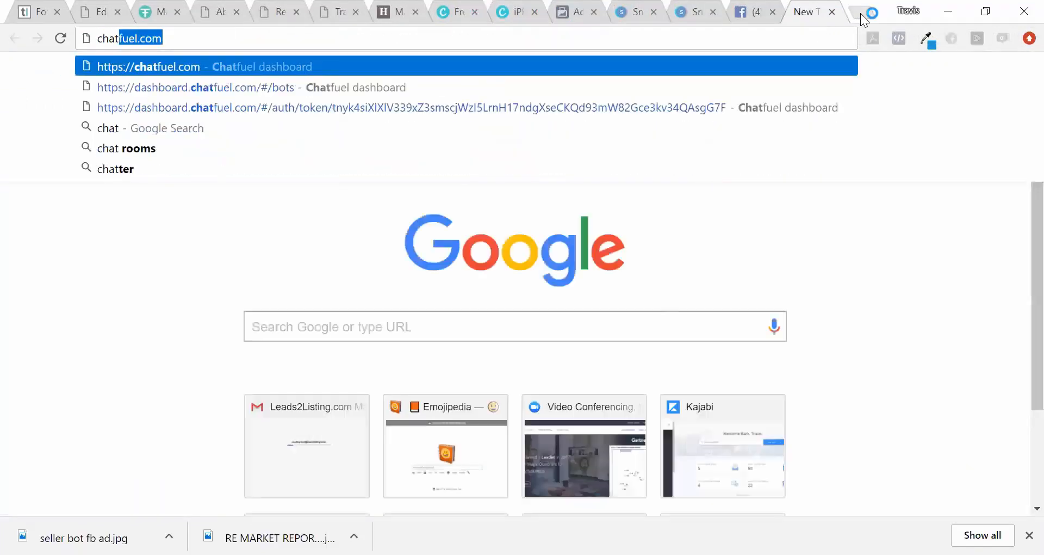
pyautogui.press('Return')
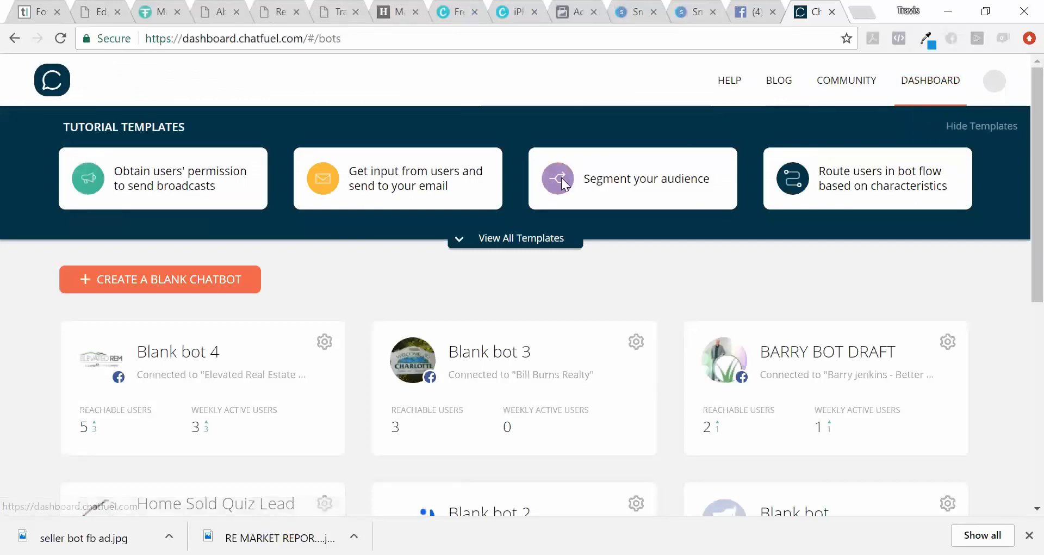
pyautogui.click(136, 280)
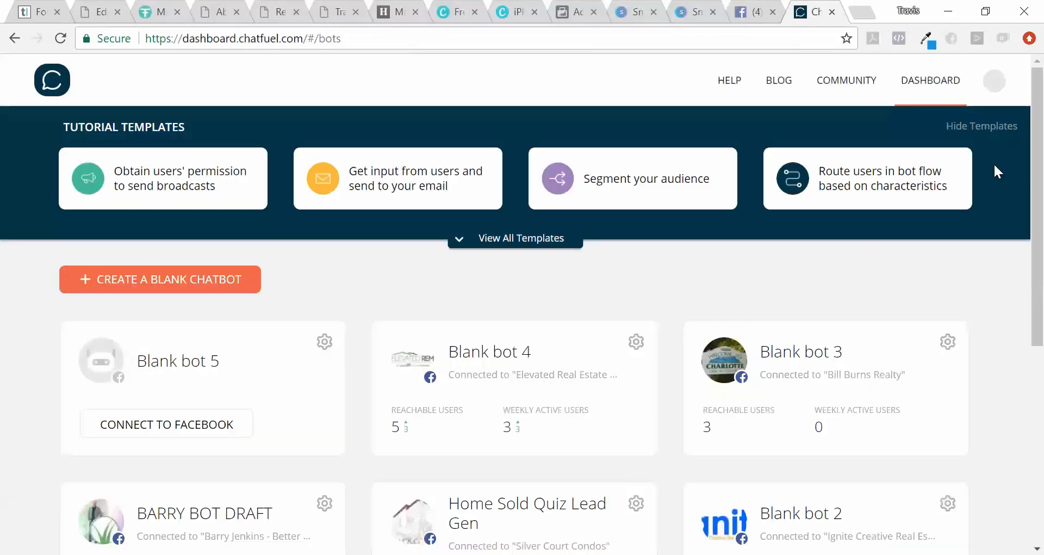
pyautogui.click(160, 361)
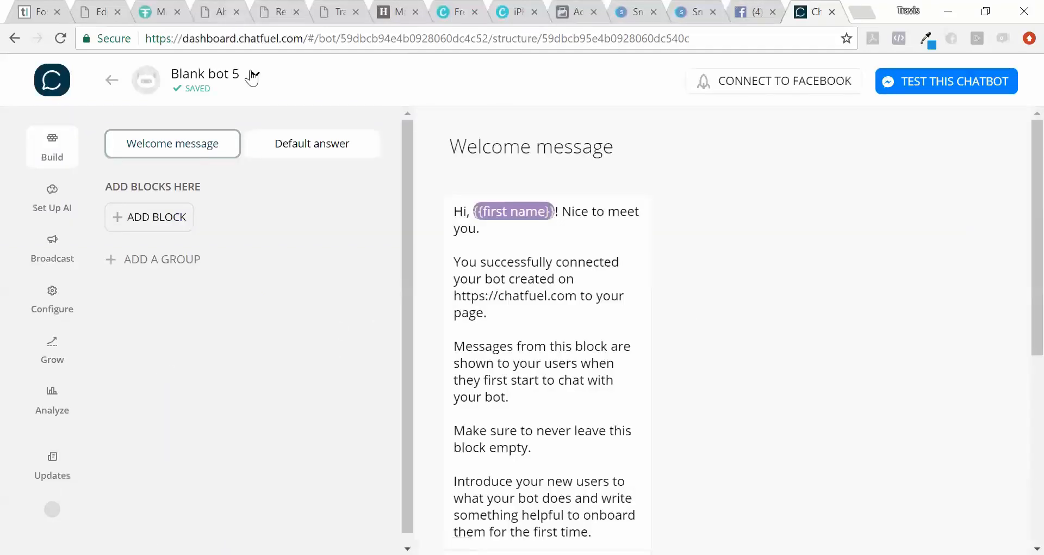
# Open the list of existing chatbots from the name of Blank bot 5.
pyautogui.click(253, 76)
pyautogui.click(392, 74)
pyautogui.click(205, 82)
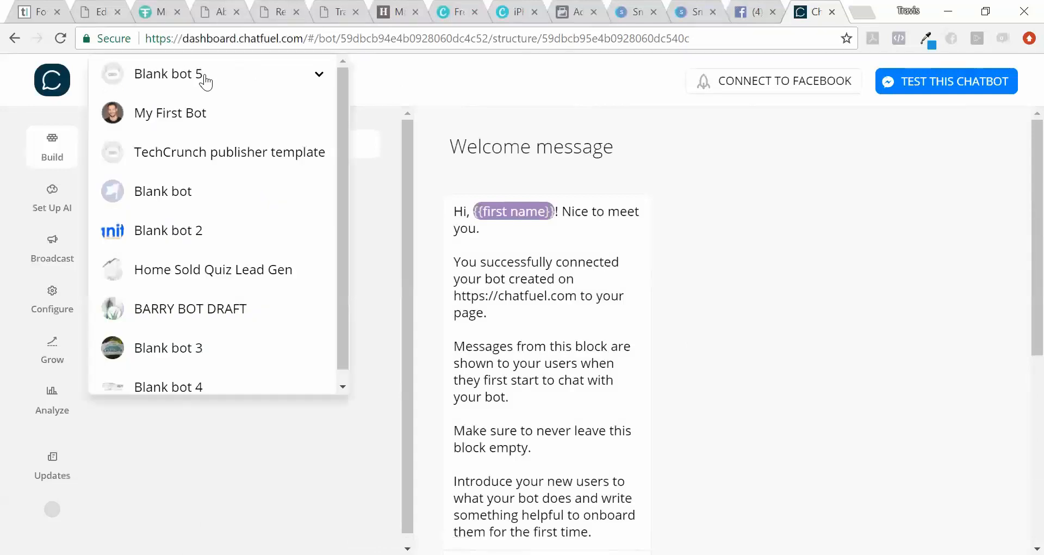
# Rename the Blank bot 5 chatbot on the dashboard as "SCOTTSDALE REAL ESTATE MARKET REPORT UPDATES".
pyautogui.click(386, 86)
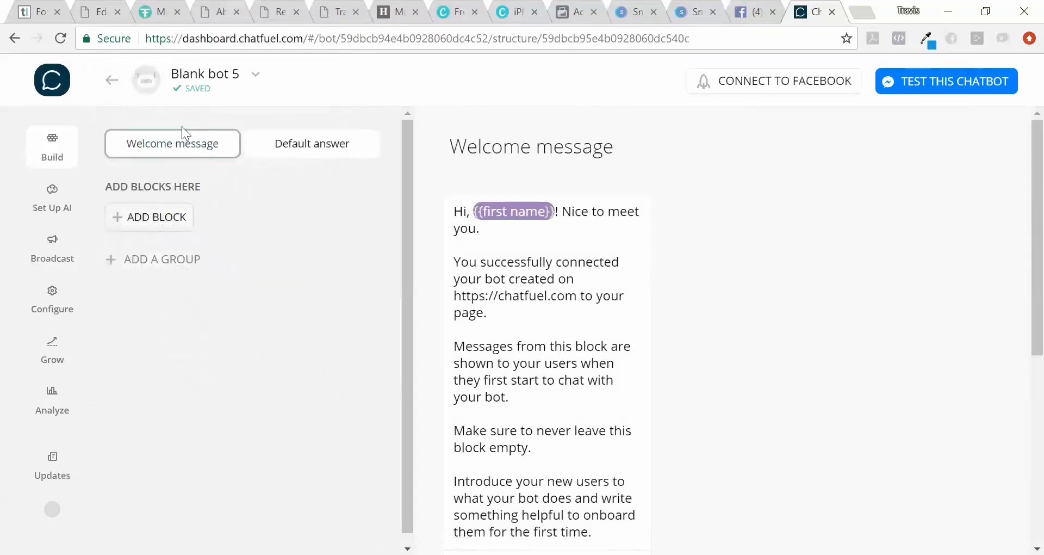
pyautogui.click(205, 81)
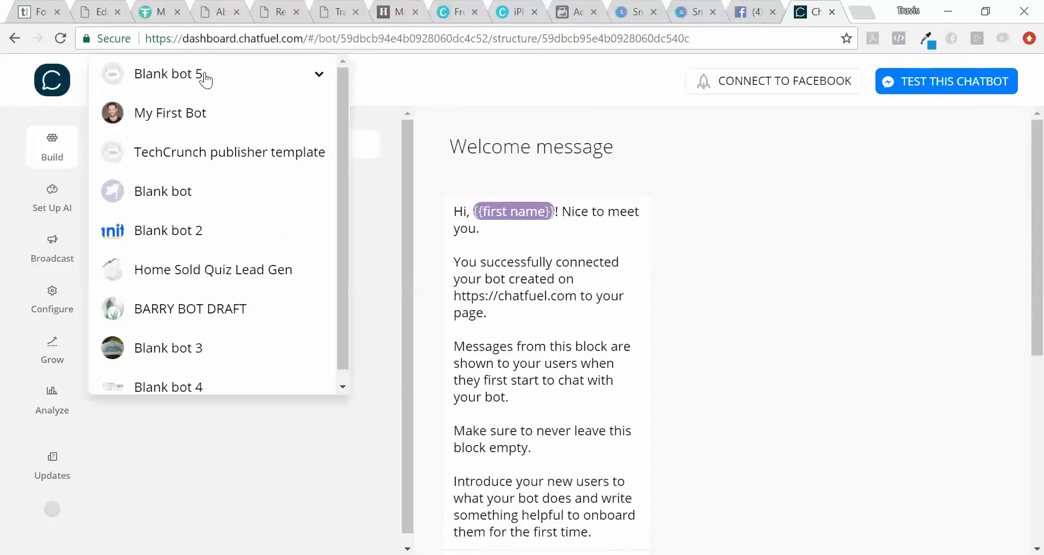
pyautogui.moveTo(341, 139); pyautogui.dragTo(340, 99)
pyautogui.click(376, 77)
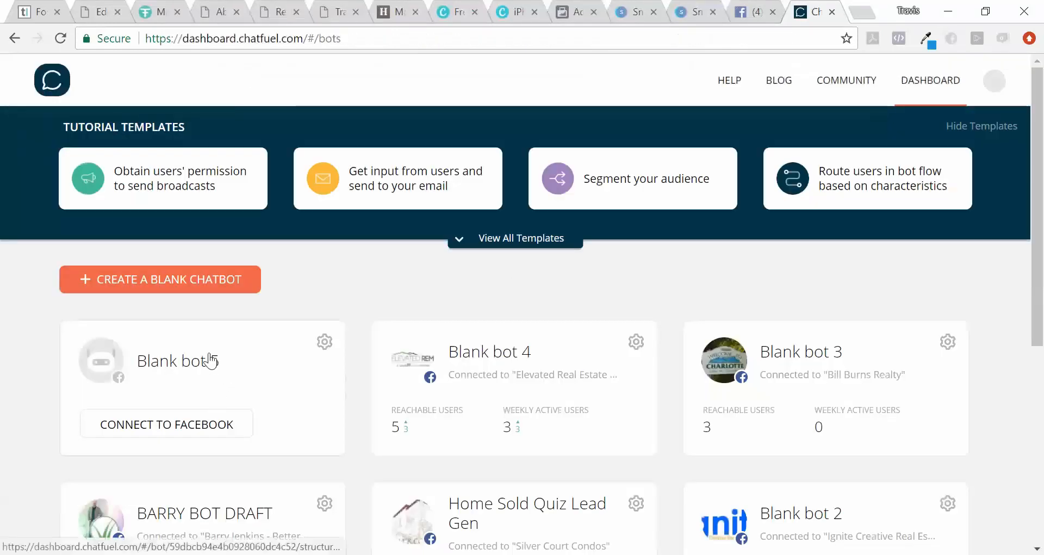
pyautogui.click(325, 342)
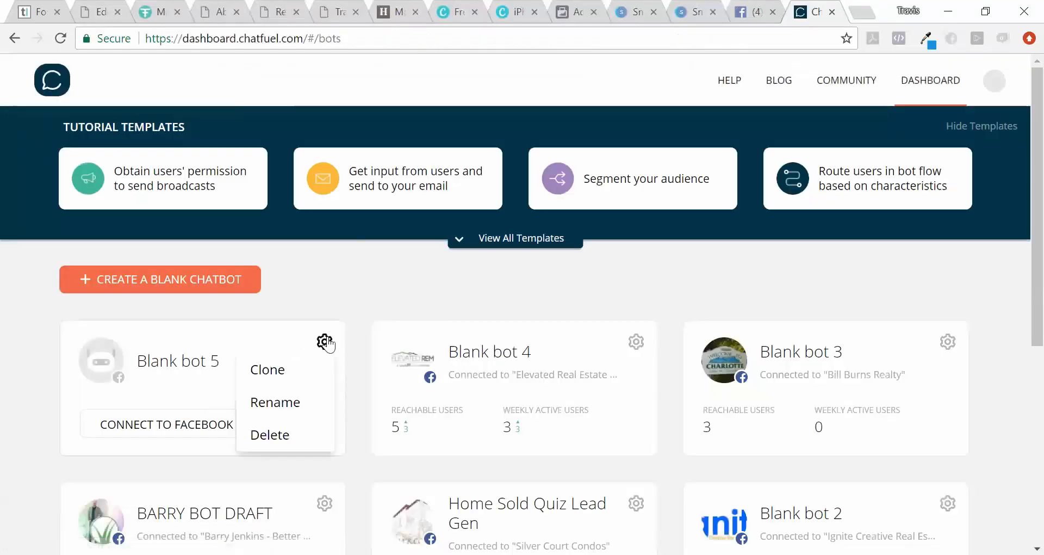
pyautogui.click(297, 404)
pyautogui.moveTo(229, 364); pyautogui.dragTo(145, 364)
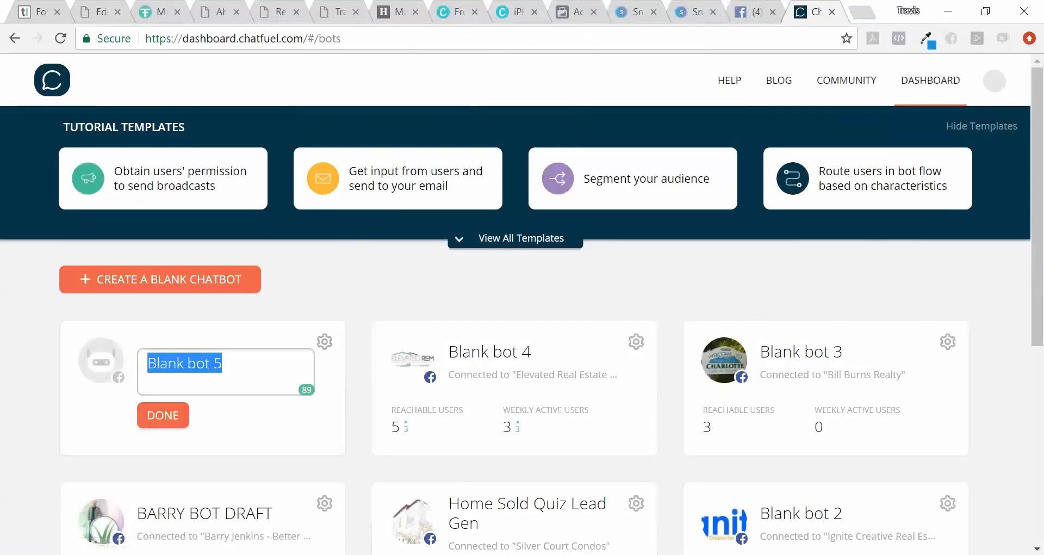
pyautogui.write('SCOTTSDALE REAL ESTATE MARKET REPORT UPDATES')
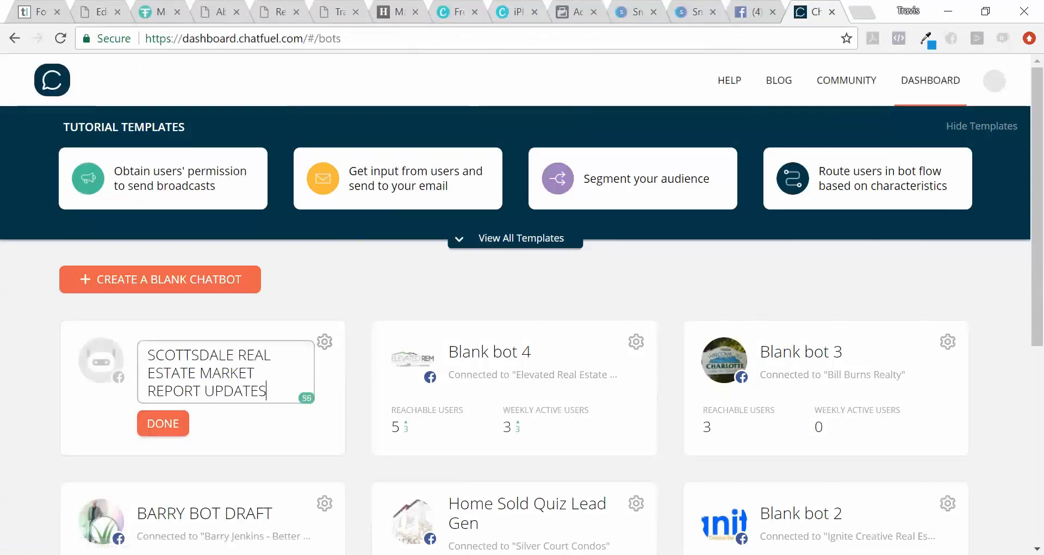
pyautogui.click(179, 427)
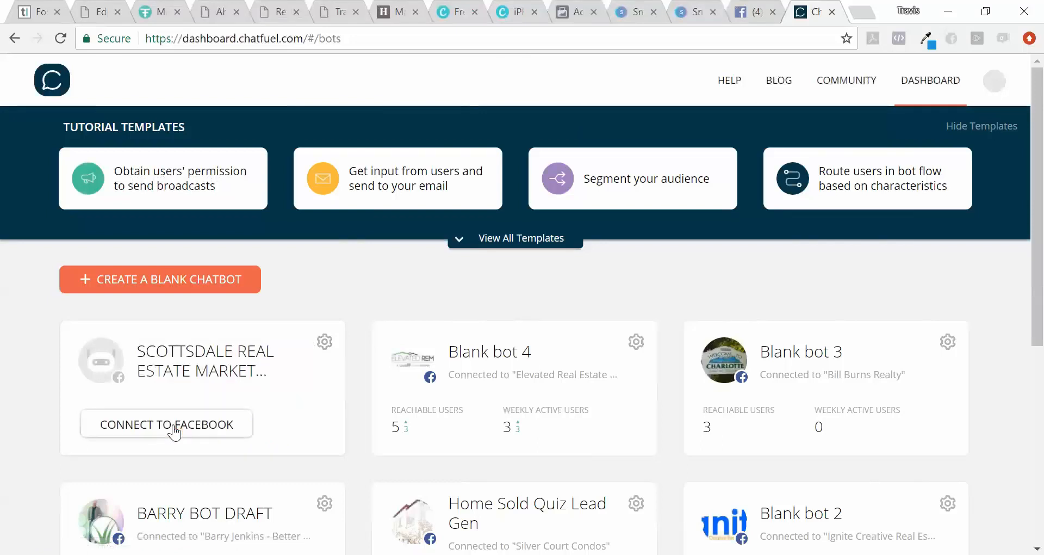
# Open the renamed Scottsdale chatbot and delete the boilerplate text below the greeting in its welcome message.
pyautogui.click(148, 342)
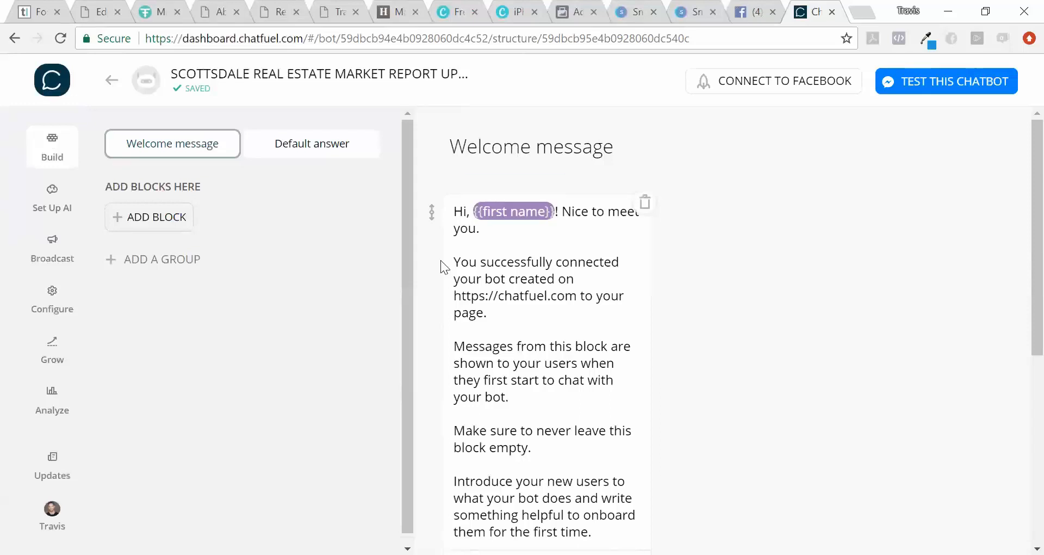
pyautogui.moveTo(454, 262); pyautogui.dragTo(591, 532)
pyautogui.scroll(-7, 594, 267)
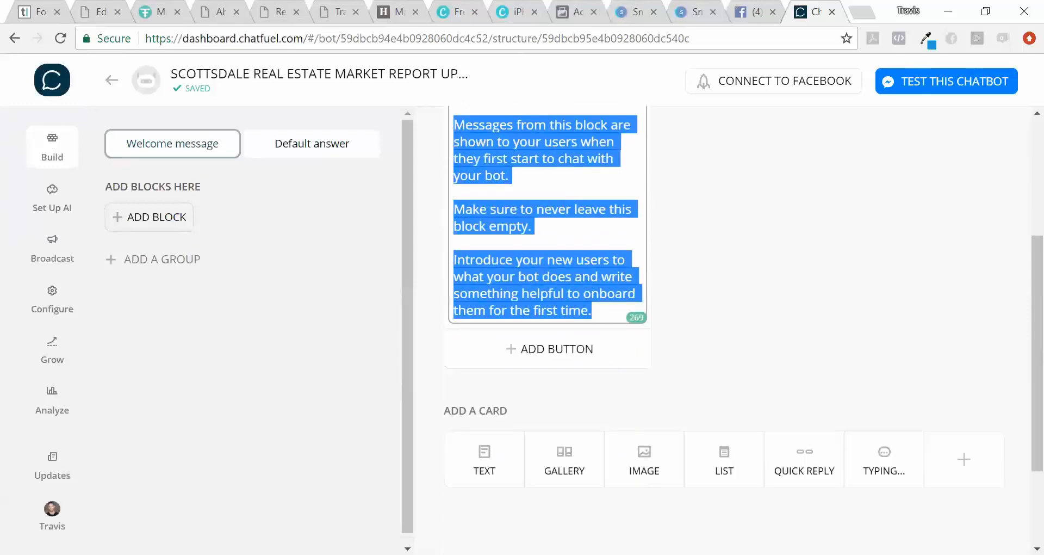
pyautogui.press('BackSpace')
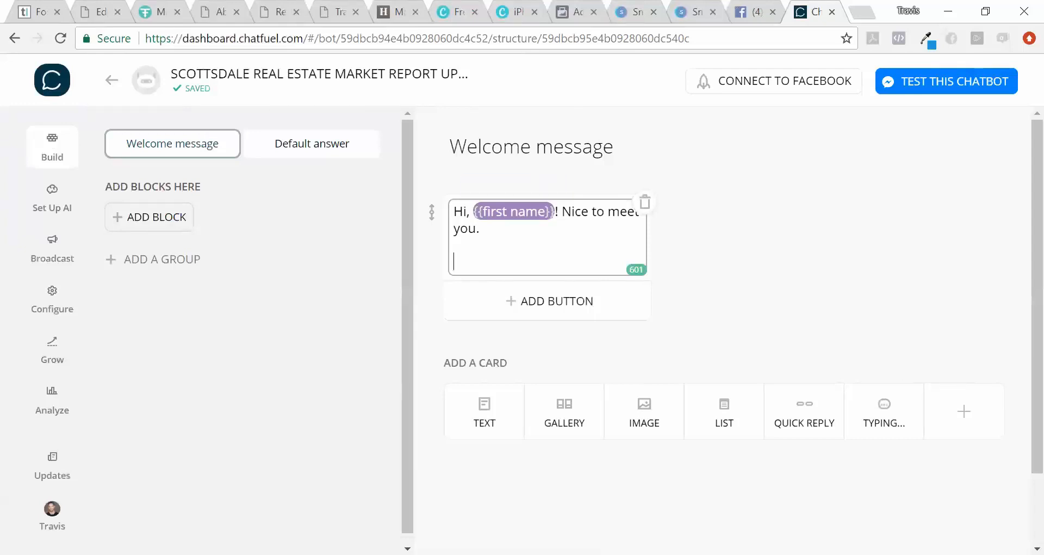
# Continue the welcome greeting on the same line with "My name is Marketo your Real Estate Market Update Bot.".
pyautogui.write('you. My name is')
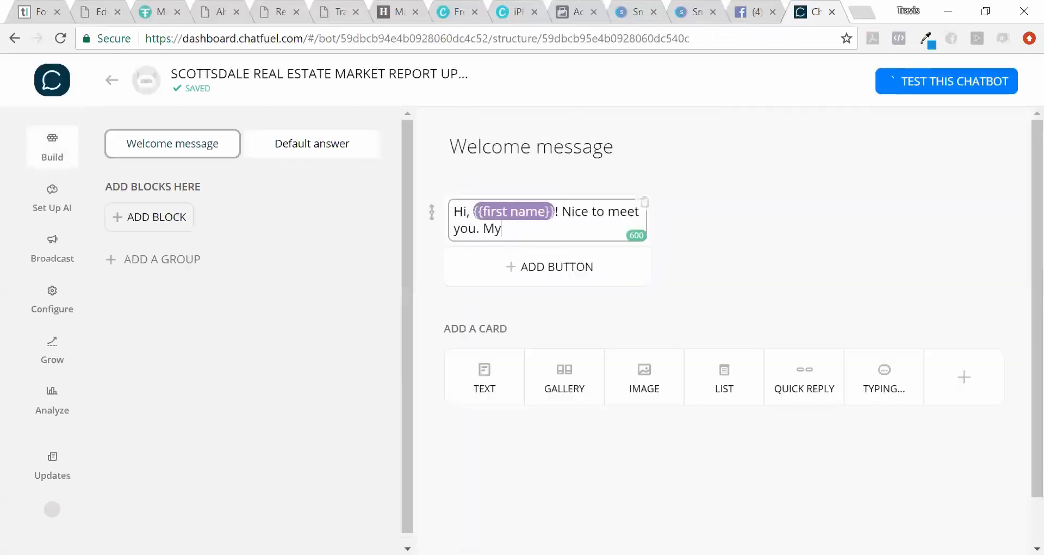
pyautogui.write('name is Marketo')
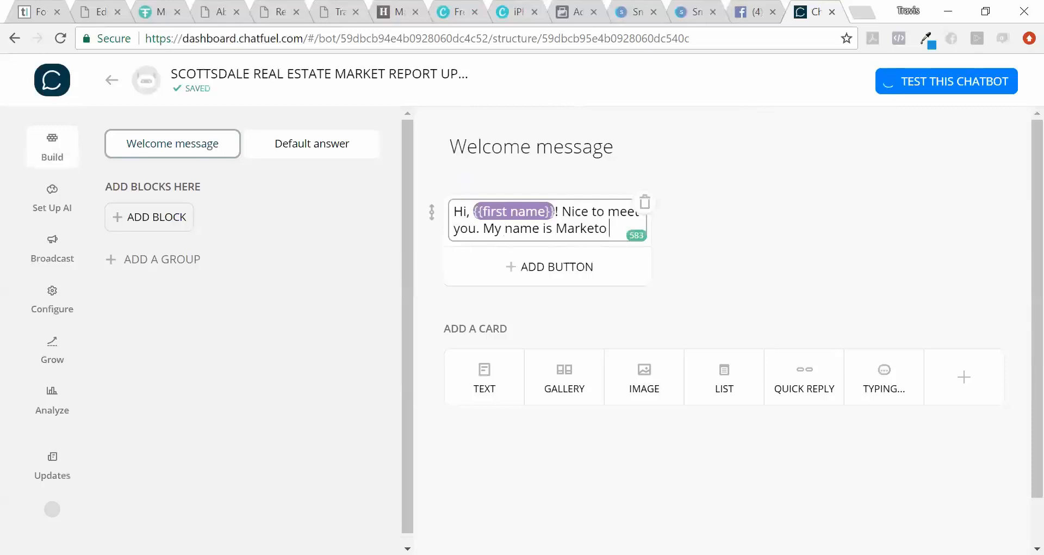
pyautogui.write('you')
pyautogui.write('r')
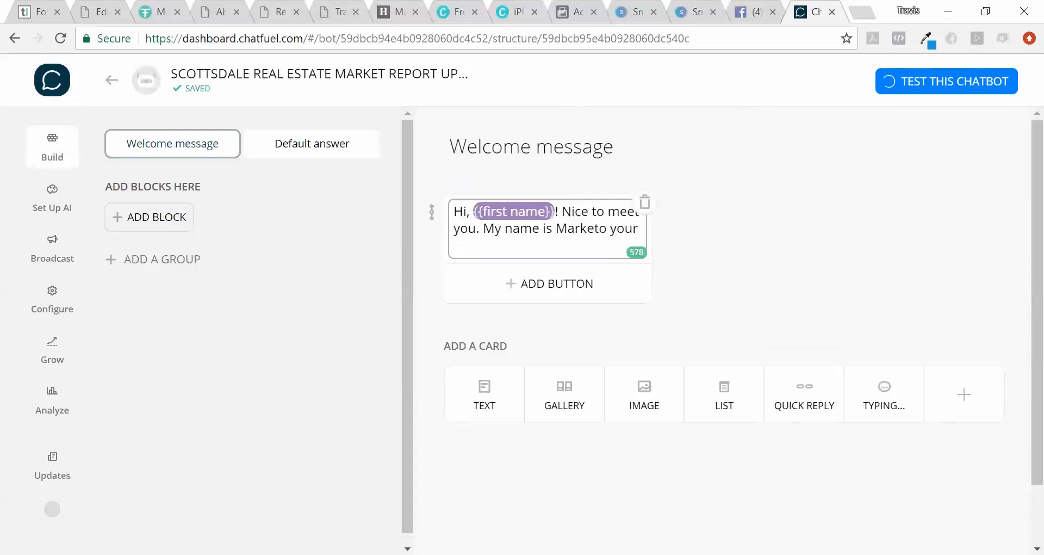
pyautogui.write(' Real Estate Ma')
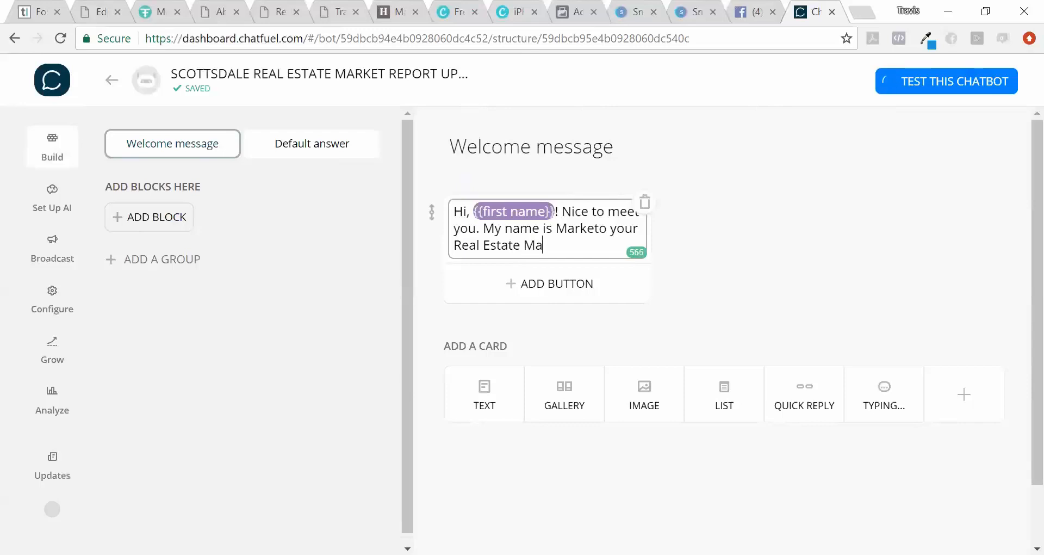
pyautogui.write('rket Update Bot.')
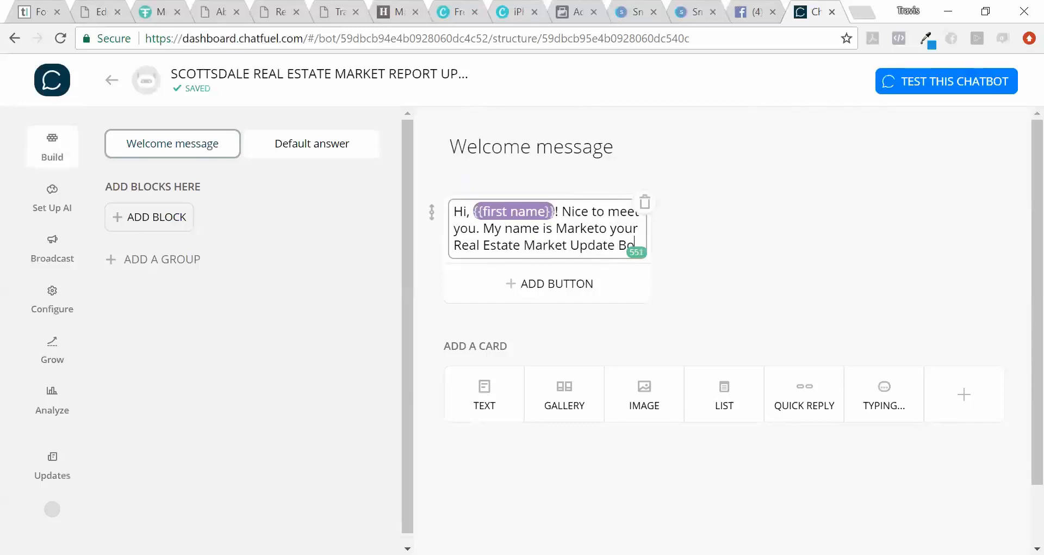
# Add "I will be updating you about the local Real Estate market trends" to the welcome message.
pyautogui.write(' I will be')
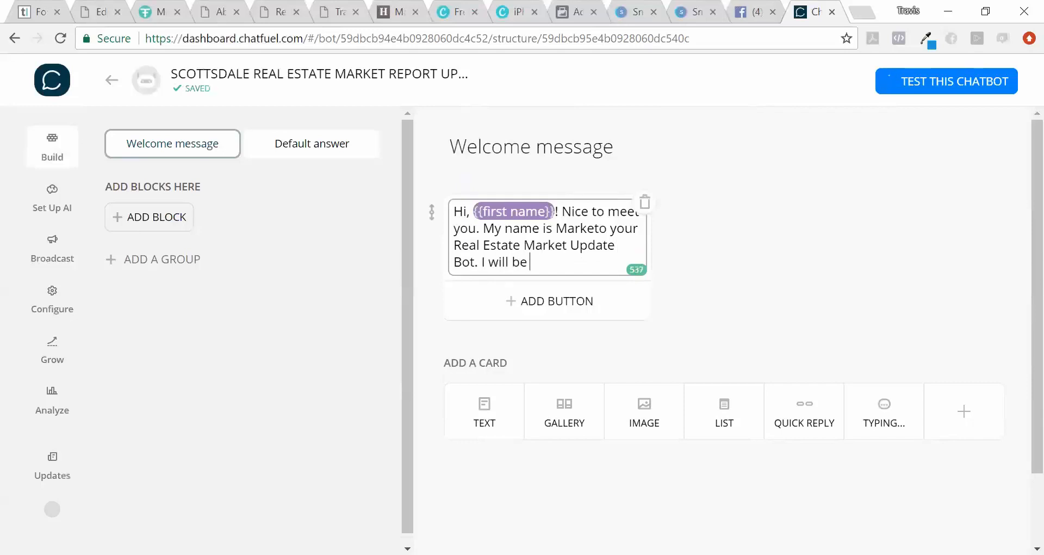
pyautogui.write(' updating ou')
pyautogui.press('BackSpace')
pyautogui.press('BackSpace')
pyautogui.write('you ab')
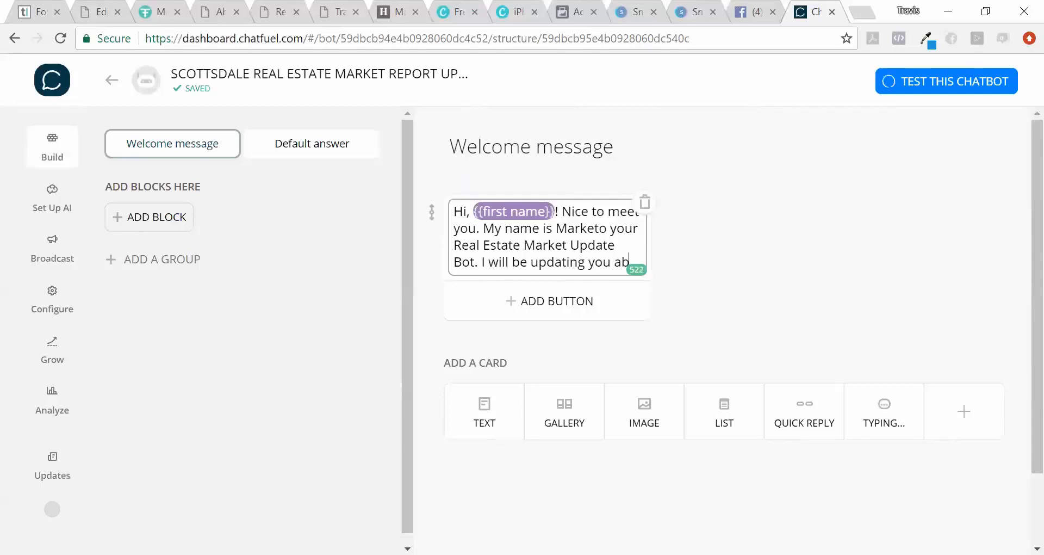
pyautogui.write('out the loca')
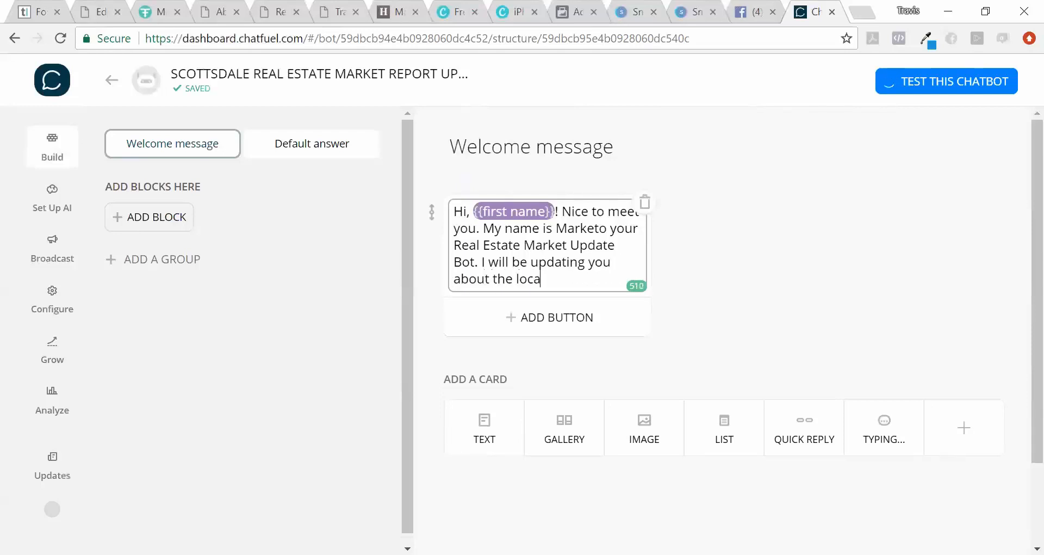
pyautogui.write('l Real Esta')
pyautogui.write('te ')
pyautogui.write('market r')
pyautogui.press('BackSpace')
pyautogui.write('trends')
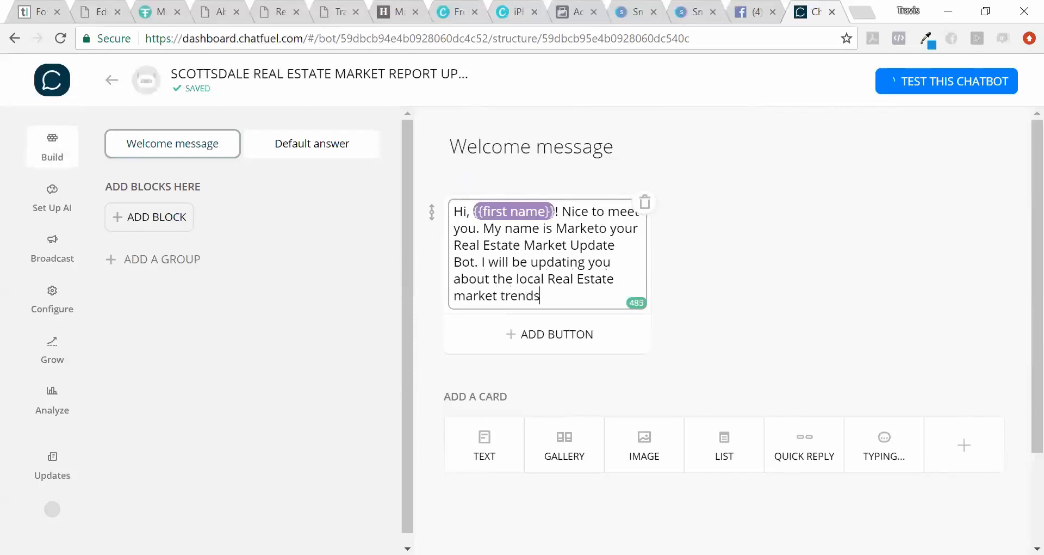
# Complete the welcome message's last sentence with ", home values and properties that are on the market.".
pyautogui.write(', home values and ')
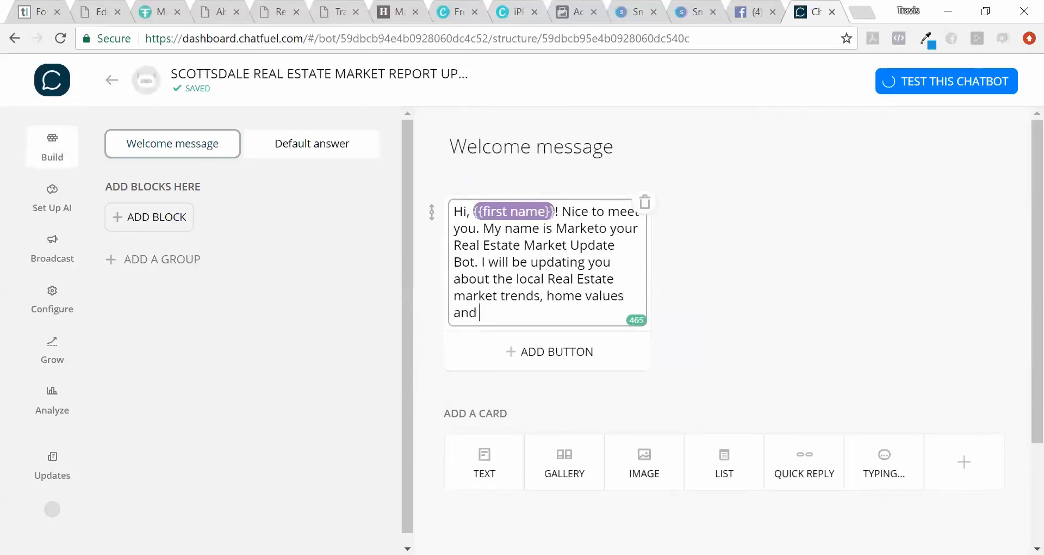
pyautogui.write('properties that are')
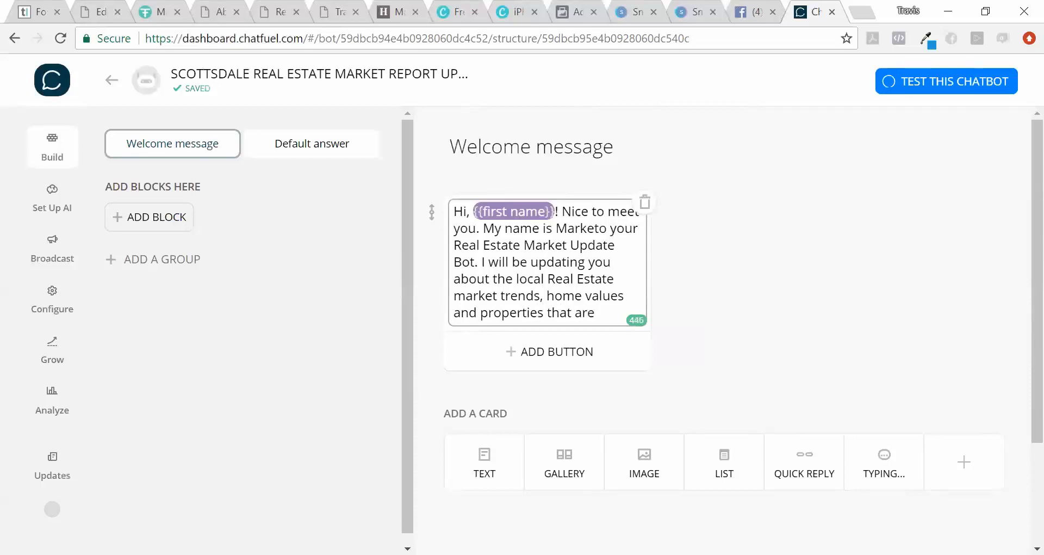
pyautogui.write(' on the market.')
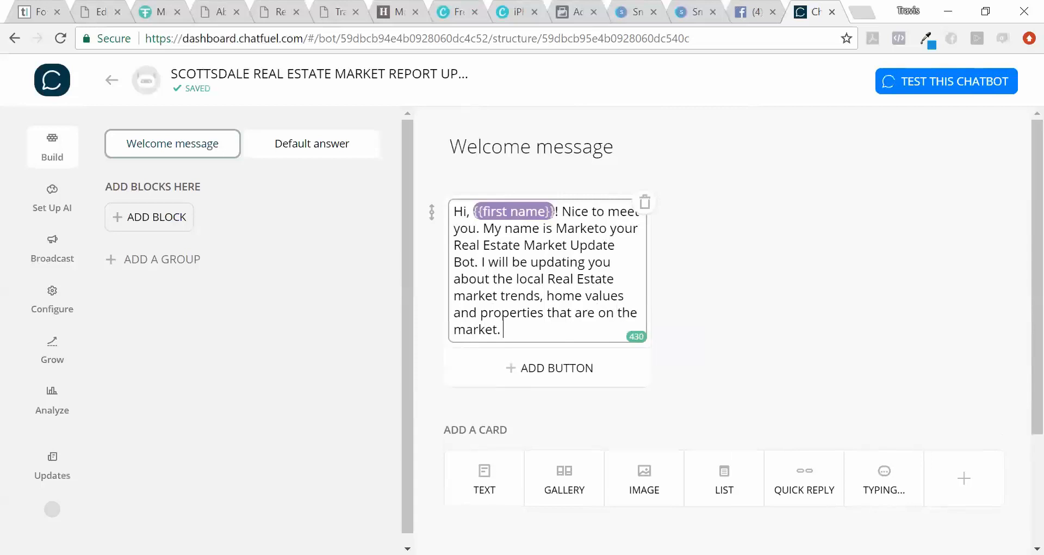
pyautogui.click(766, 223)
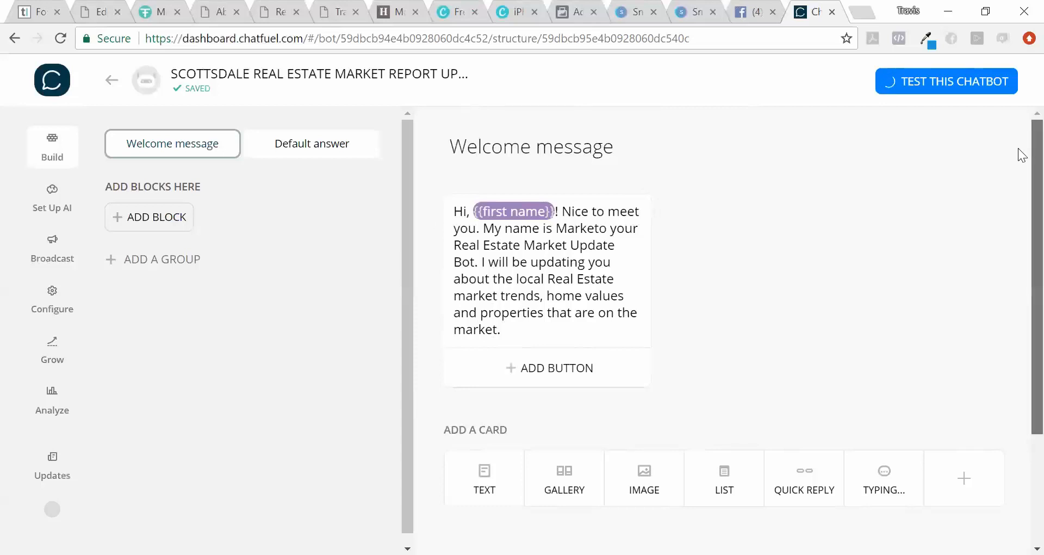
# Return to the dashboard and reopen the Scottsdale chatbot's welcome message.
pyautogui.scroll(-1, 1018, 181)
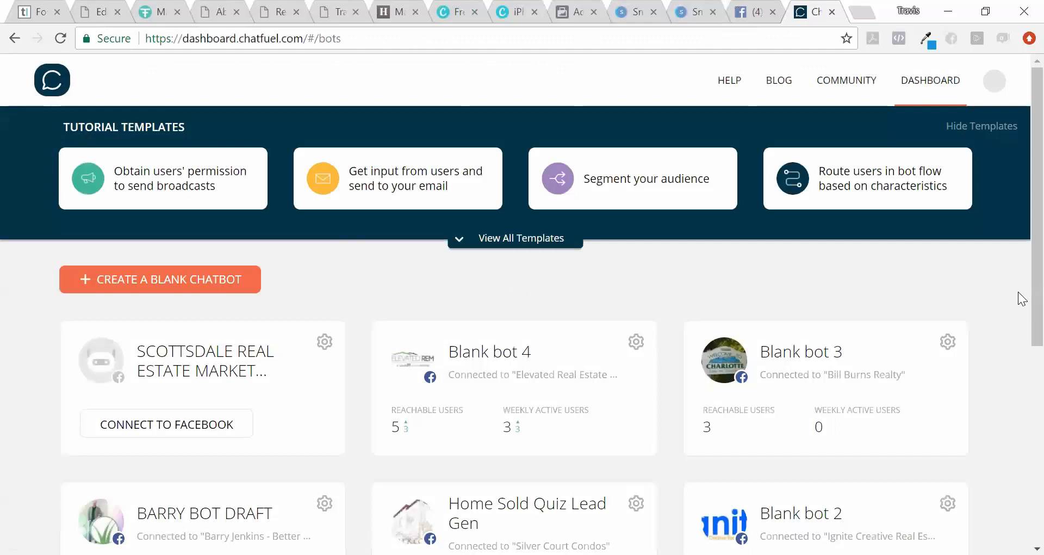
pyautogui.click(190, 357)
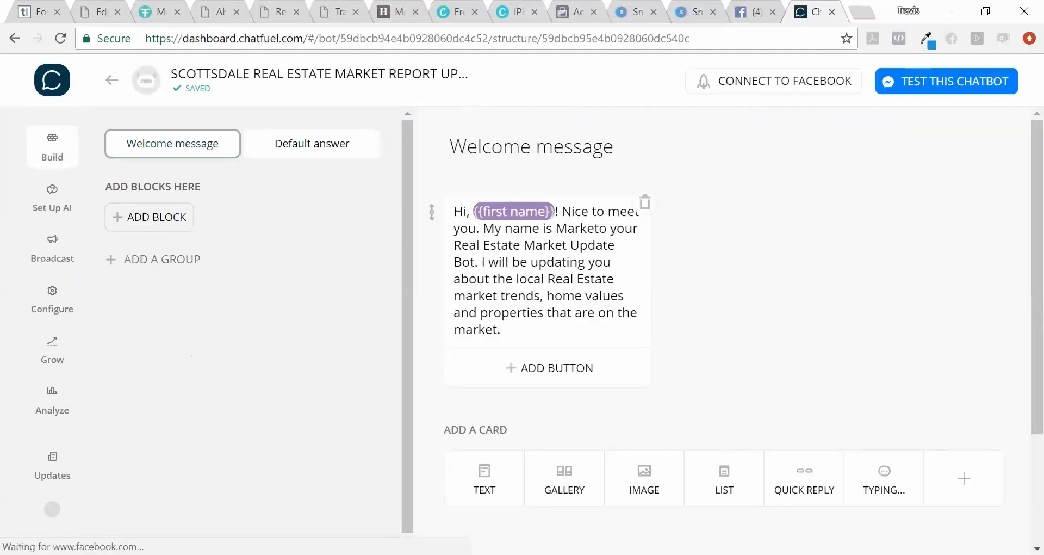
pyautogui.scroll(-1, 1020, 169)
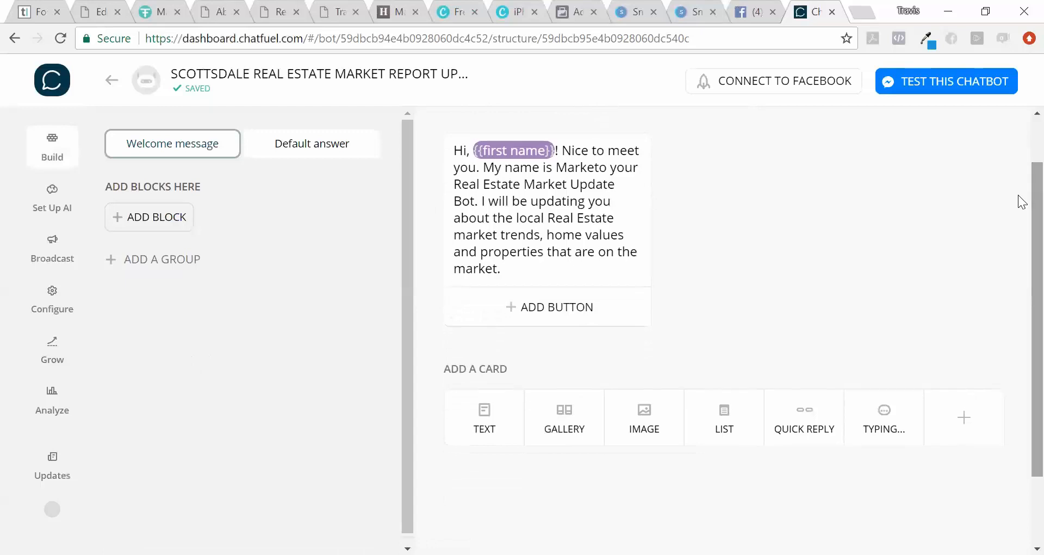
pyautogui.scroll(1, 1018, 194)
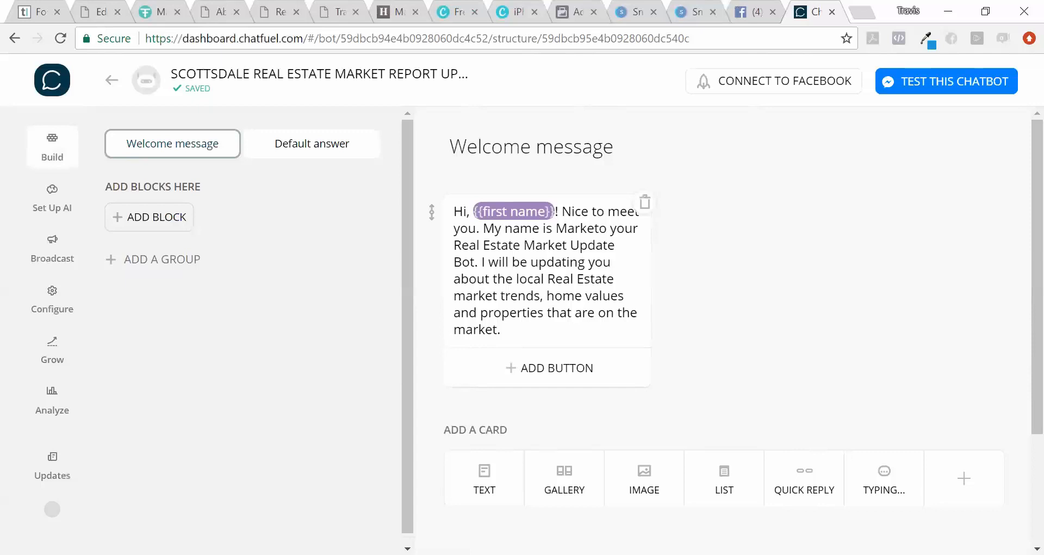
# Append "I will send you monthly updates about the Scottsdale Real Estate market." to the end of the welcome message.
pyautogui.click(499, 330)
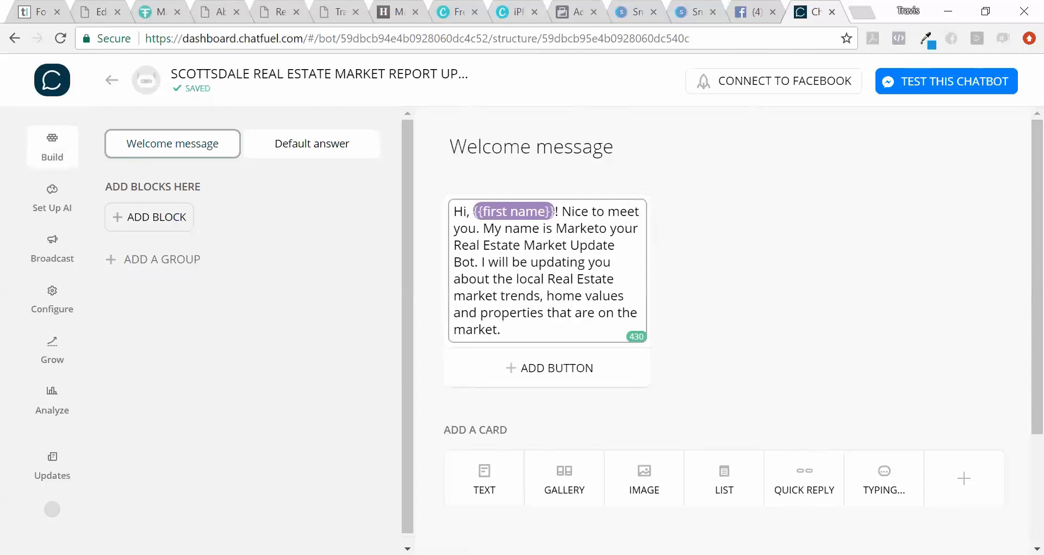
pyautogui.write('I will send you monthly updates')
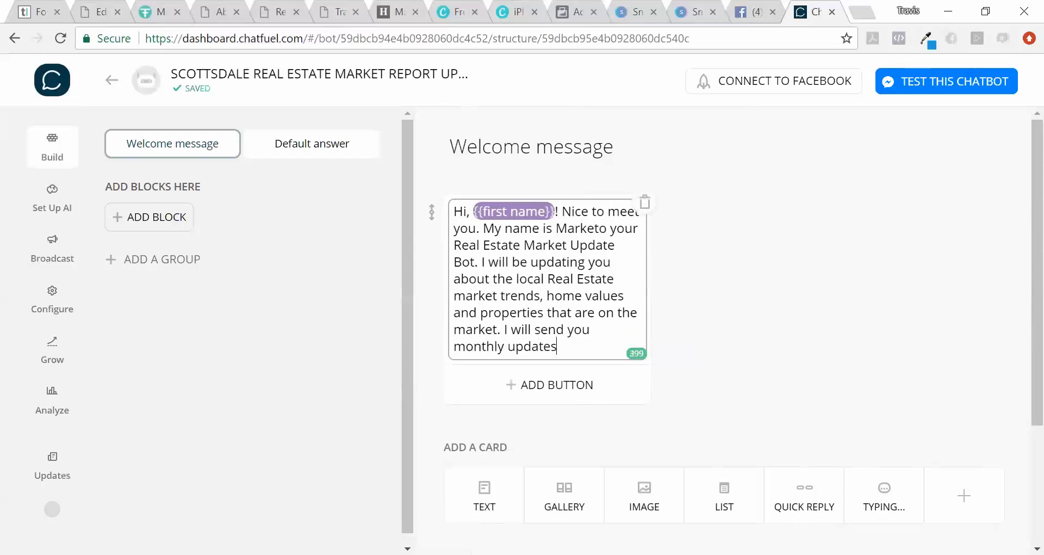
pyautogui.write(' abou')
pyautogui.press('BackSpace')
pyautogui.press('BackSpace')
pyautogui.press('BackSpace')
pyautogui.write('bout t')
pyautogui.press('BackSpace')
pyautogui.write('the ')
pyautogui.write('Scot')
pyautogui.write('tsdale ')
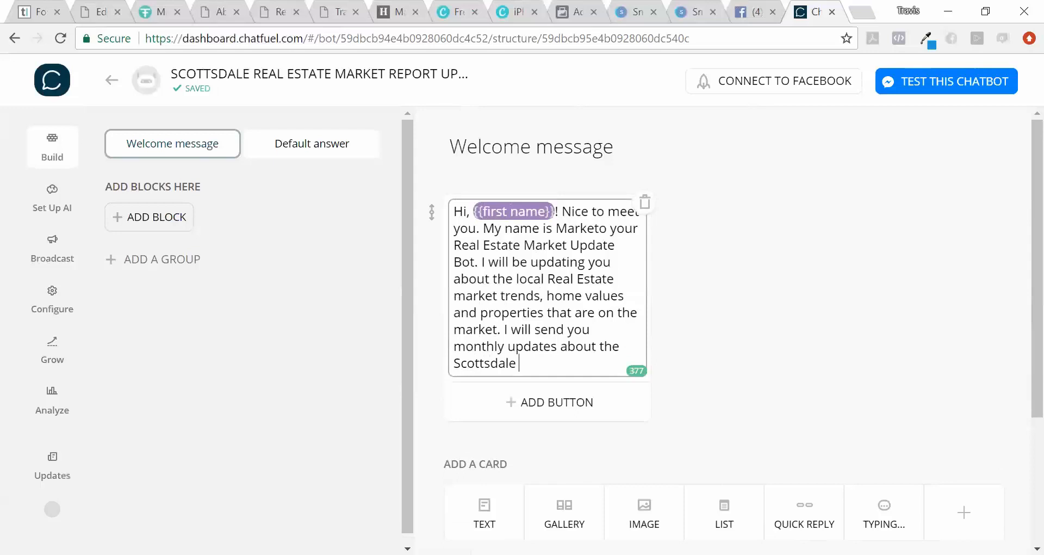
pyautogui.write('Real Estate market.')
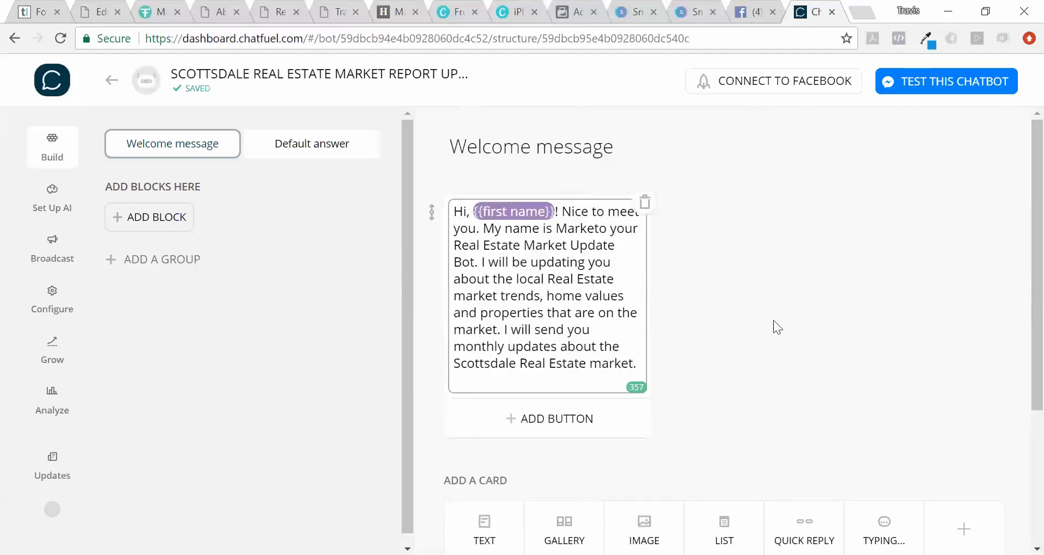
# Examine the block, URL and phone call options for a new welcome message button without adding one.
pyautogui.moveTo(1018, 180); pyautogui.dragTo(1018, 232)
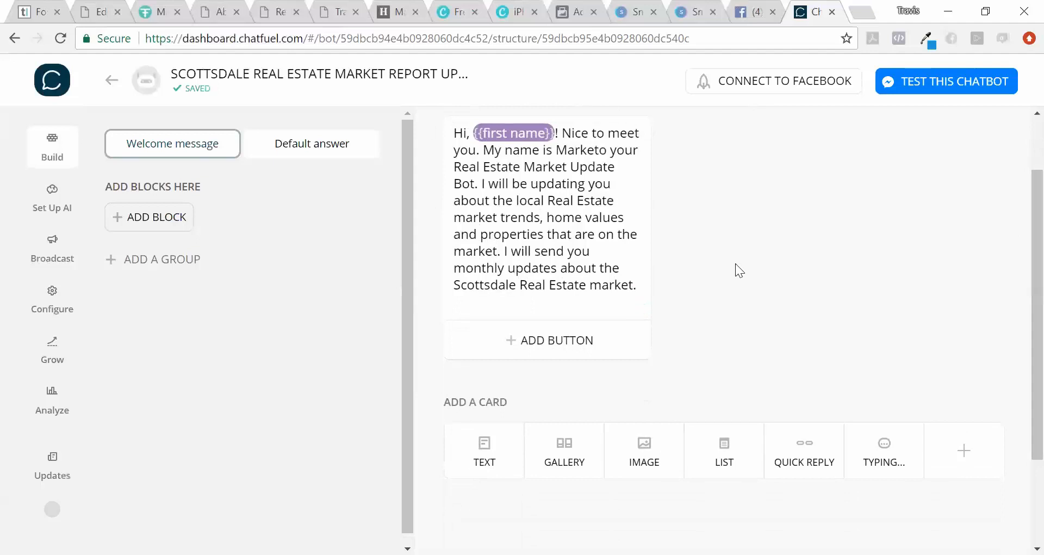
pyautogui.click(630, 284)
pyautogui.click(531, 339)
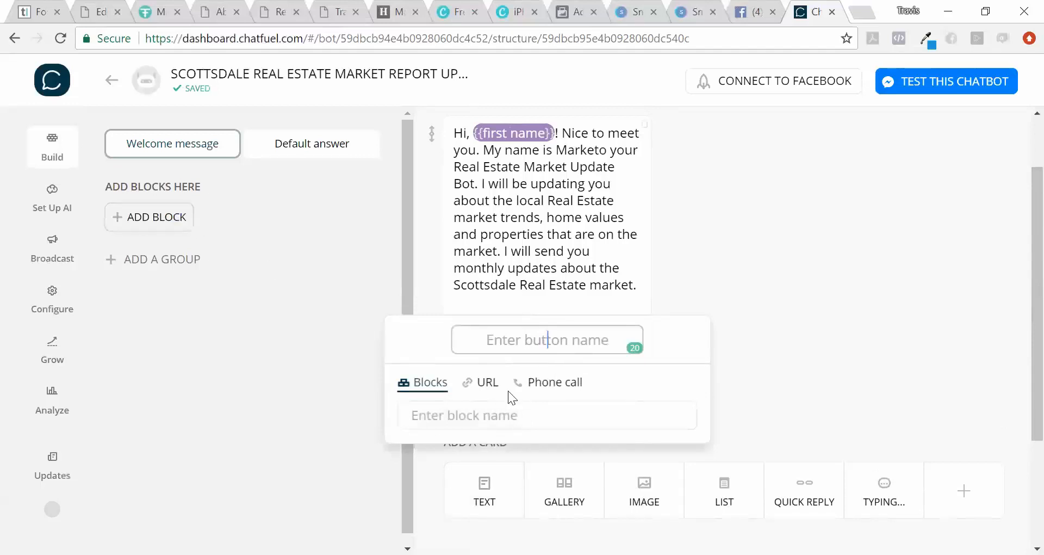
pyautogui.click(491, 396)
pyautogui.click(488, 414)
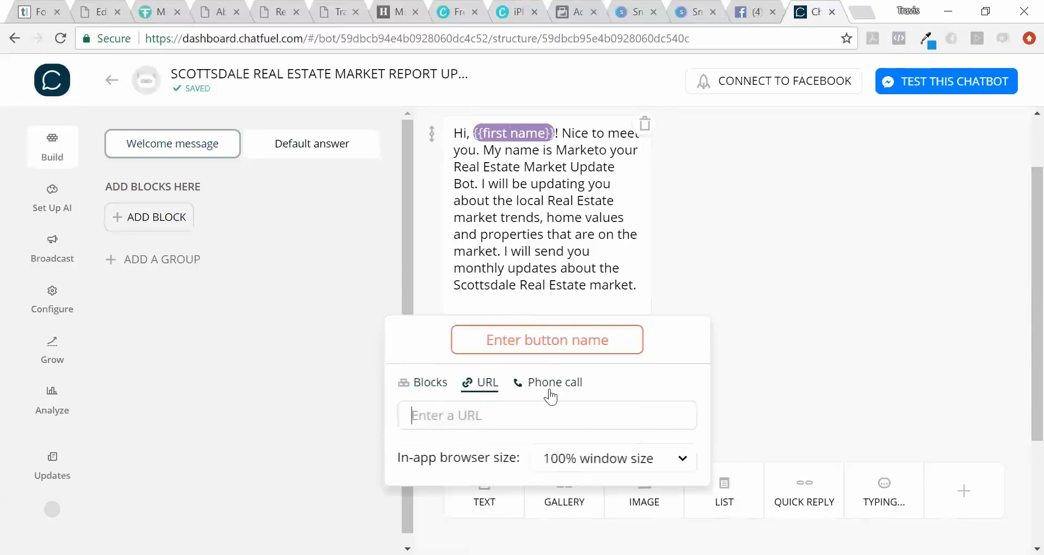
pyautogui.click(800, 244)
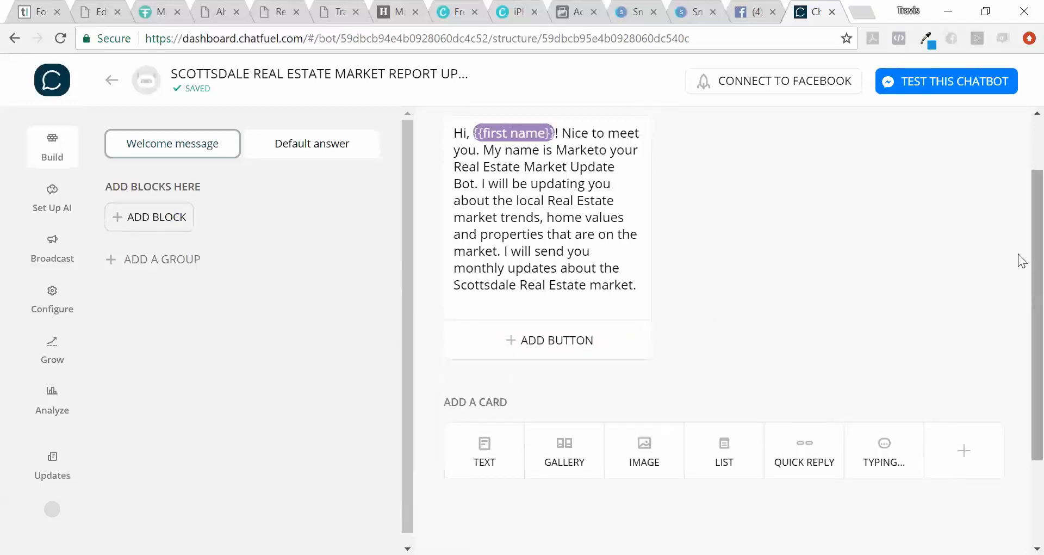
# Open the bot's broadcast section and view the setup for a message delivered immediately.
pyautogui.scroll(2, 1018, 189)
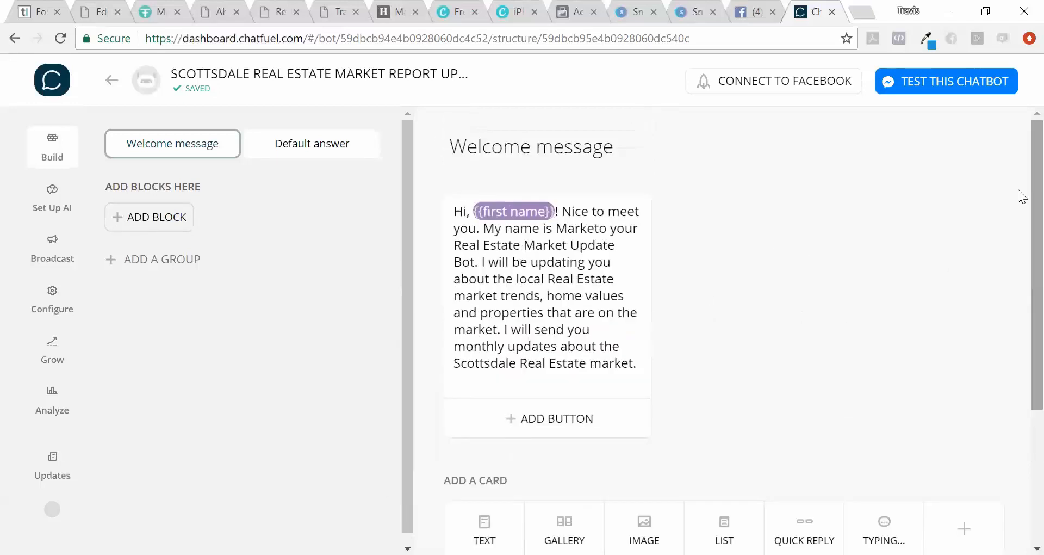
pyautogui.scroll(-1, 1019, 204)
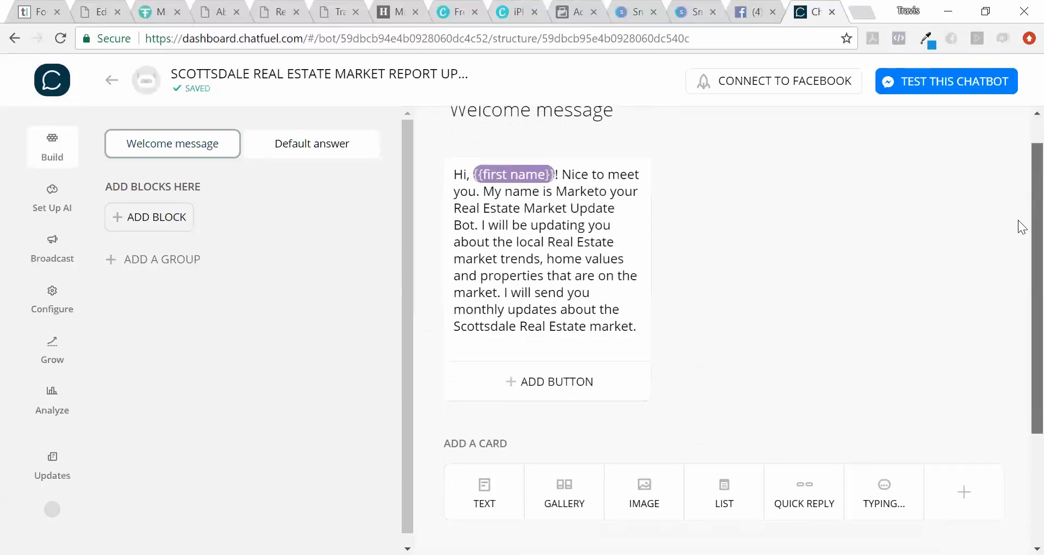
pyautogui.scroll(1, 1021, 212)
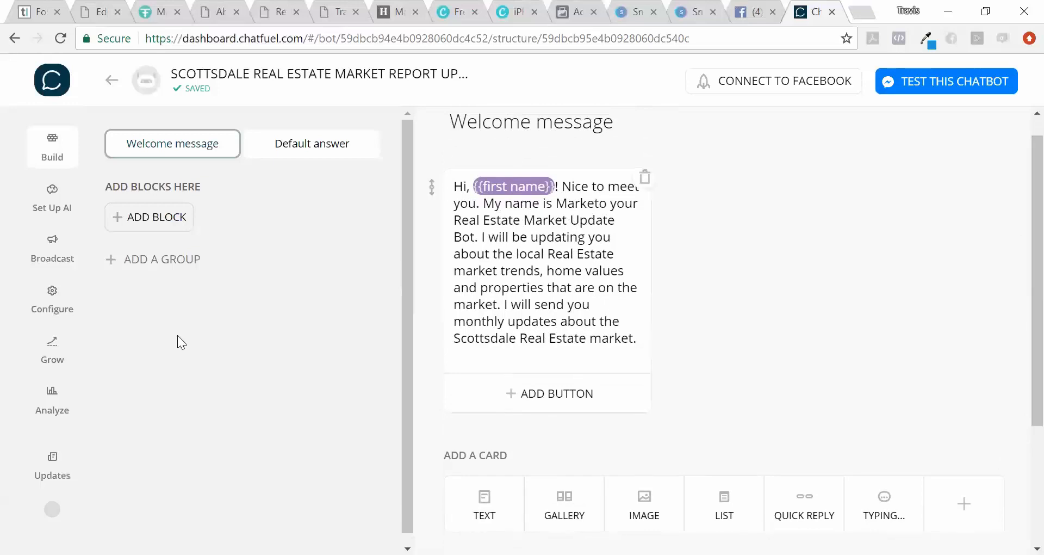
pyautogui.click(54, 252)
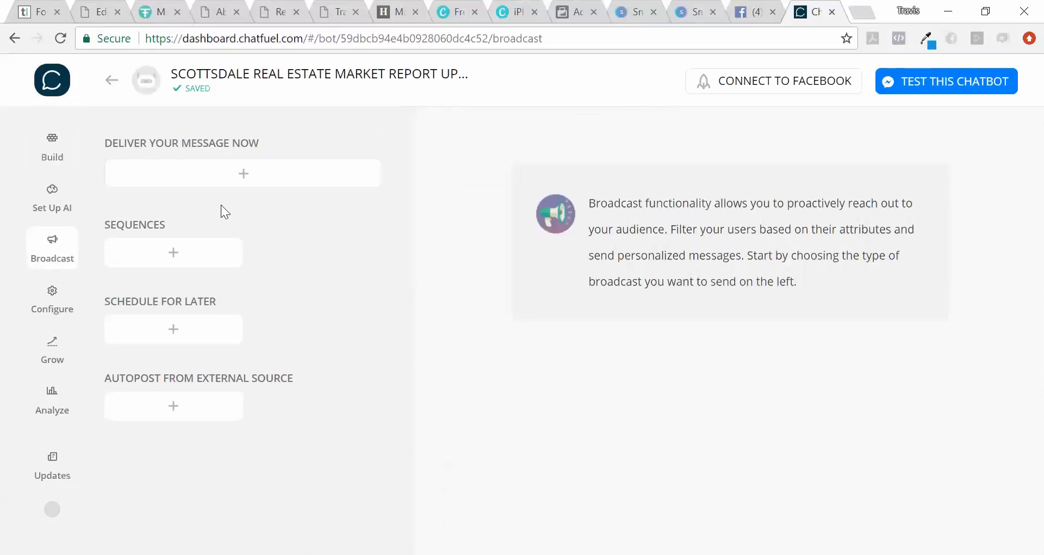
pyautogui.click(253, 180)
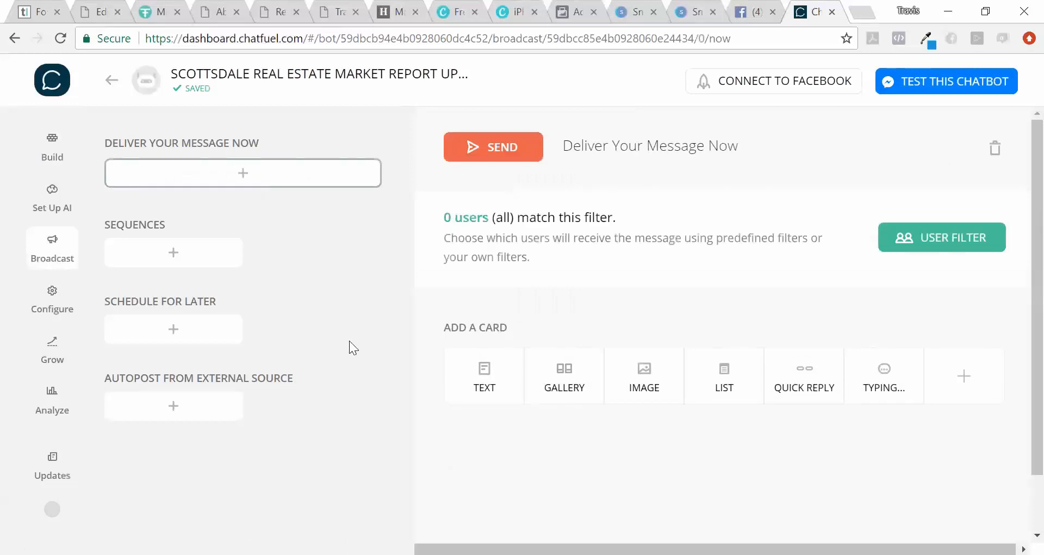
# Add a broadcast scheduled for later, switch it on and set its date to October 31st.
pyautogui.click(192, 333)
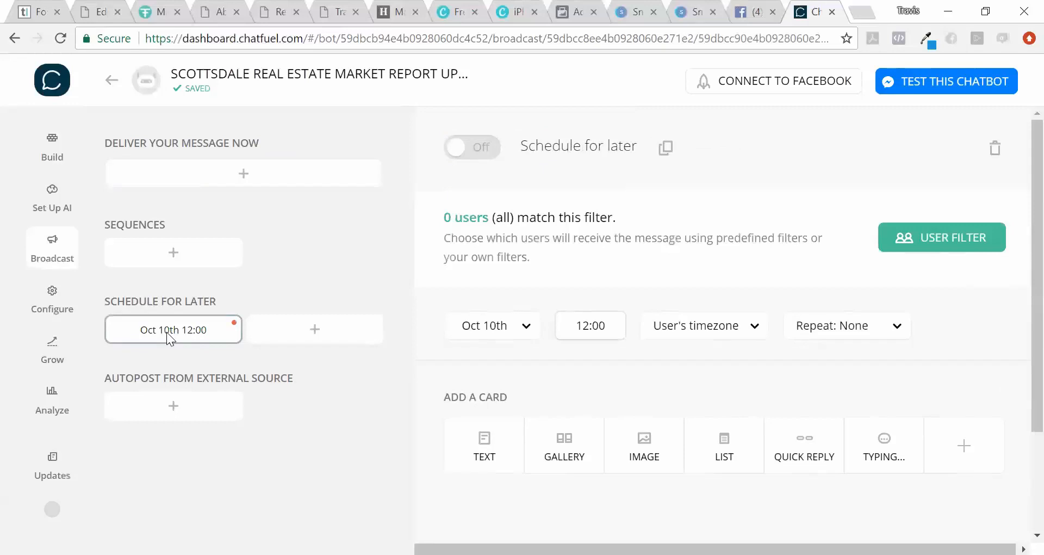
pyautogui.click(459, 157)
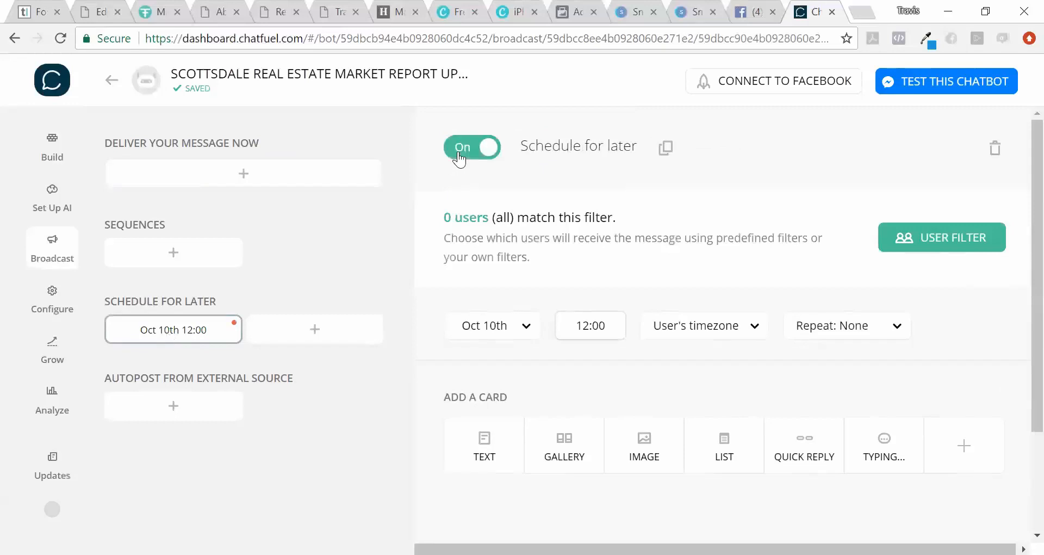
pyautogui.click(525, 339)
pyautogui.scroll(-2, 1020, 272)
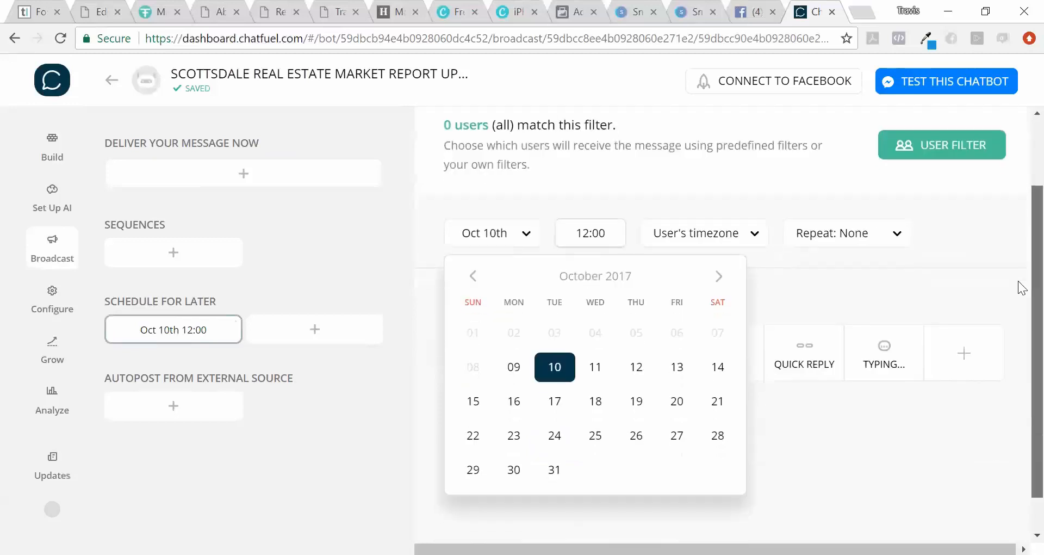
pyautogui.scroll(-1, 1021, 287)
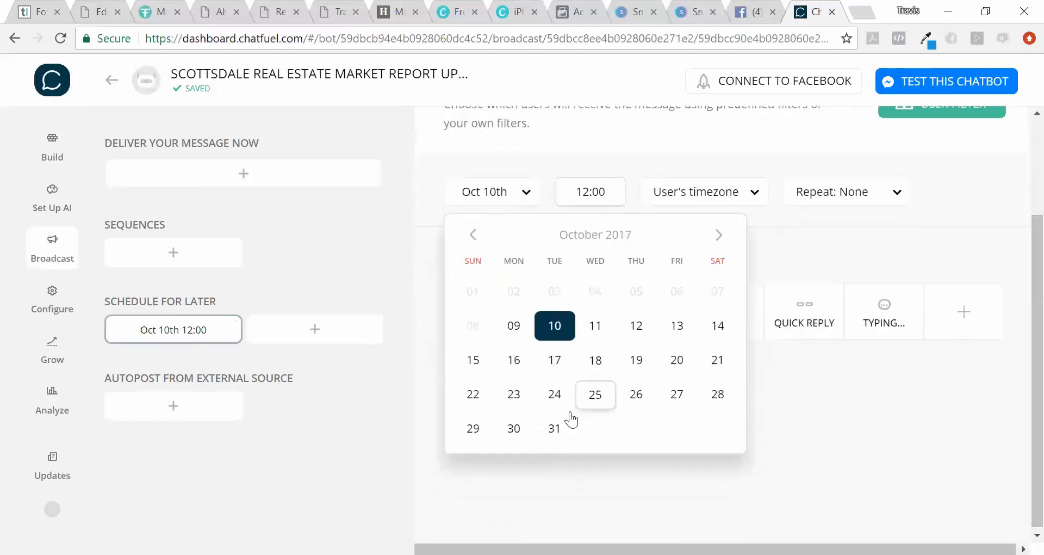
pyautogui.click(555, 428)
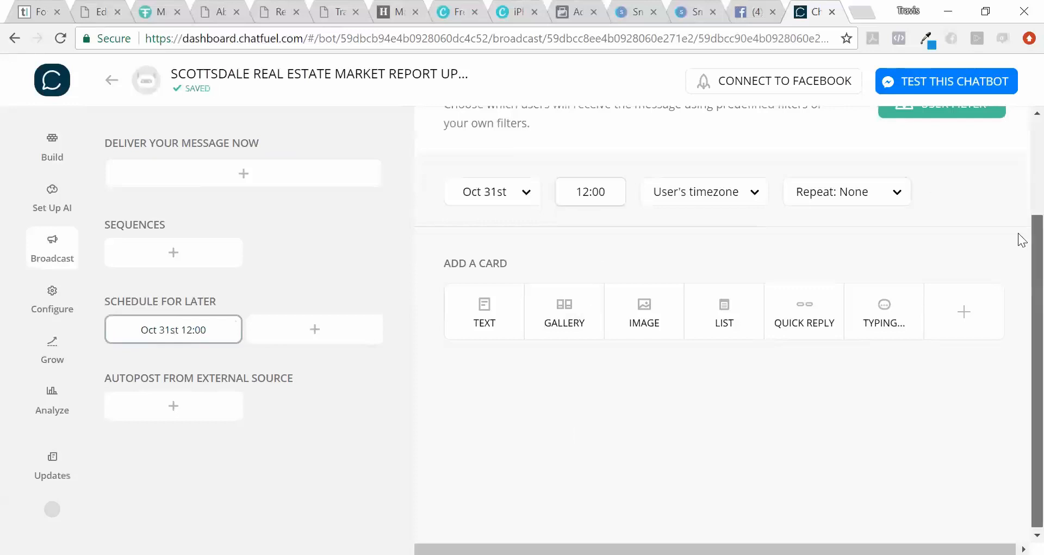
# Add a text card to the scheduled broadcast that begins "Hi this is Marketo your Real Estate market".
pyautogui.click(499, 310)
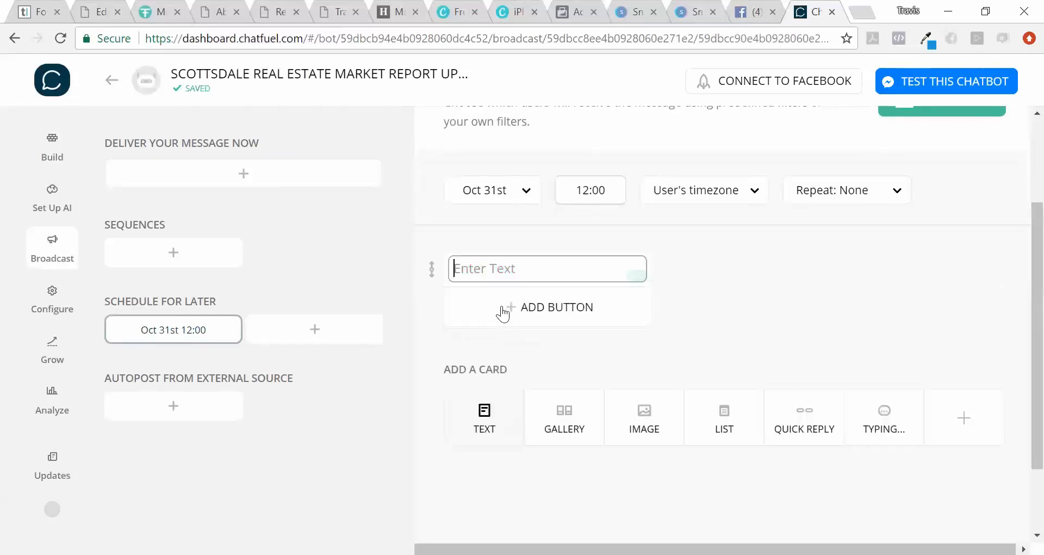
pyautogui.write('Hi this y')
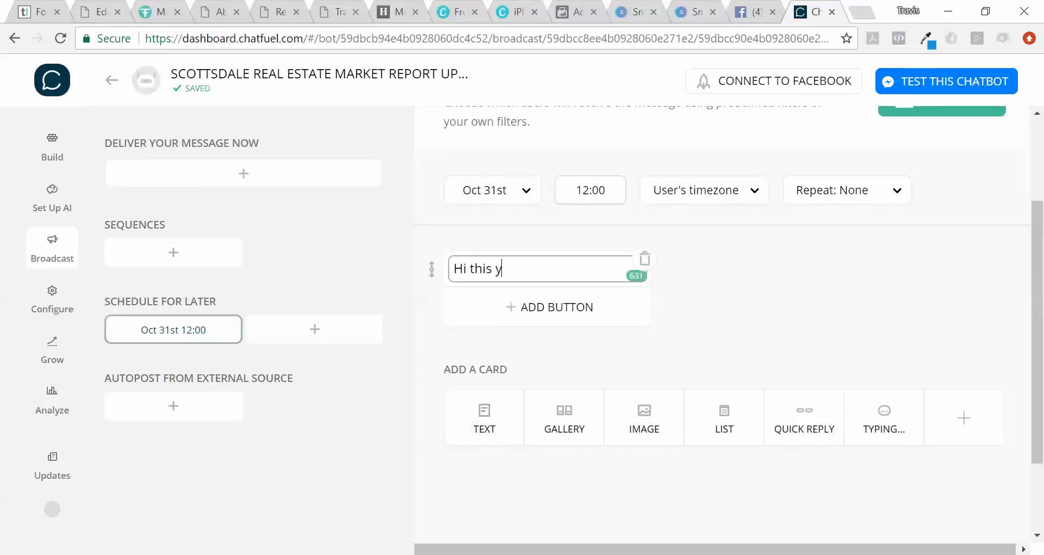
pyautogui.press('BackSpace')
pyautogui.write('is Marketo your ')
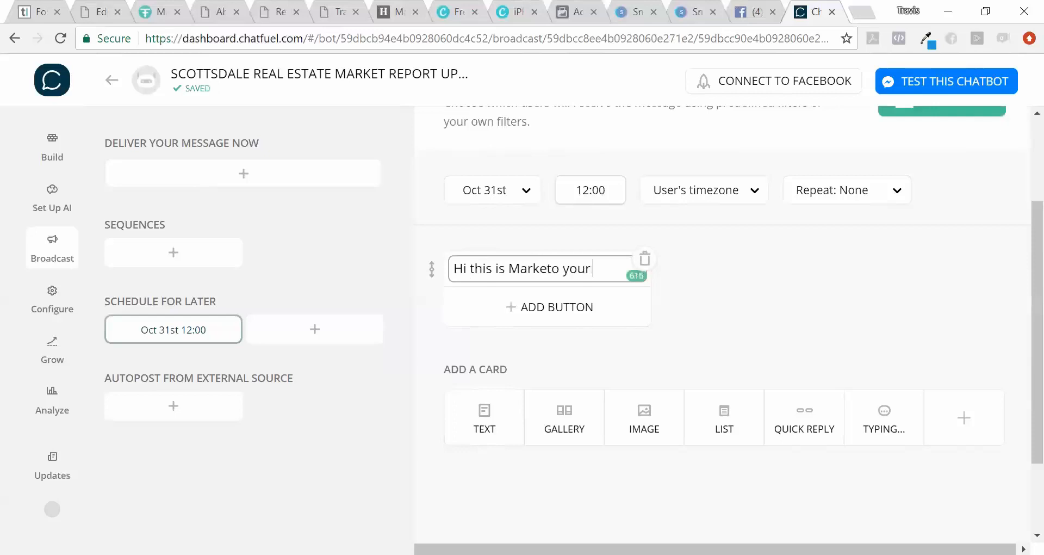
pyautogui.write('Real Estate mar')
pyautogui.press('BackSpace')
pyautogui.press('BackSpace')
pyautogui.press('BackSpace')
pyautogui.write('market')
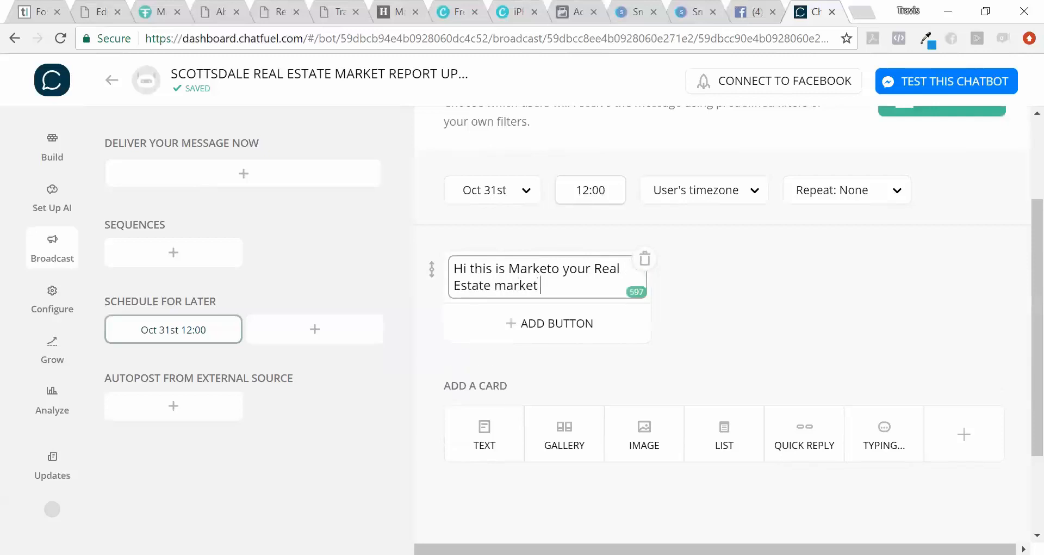
# Continue the broadcast text with " bot. I have your monthly report ready for how the".
pyautogui.write(' bot. I have your month')
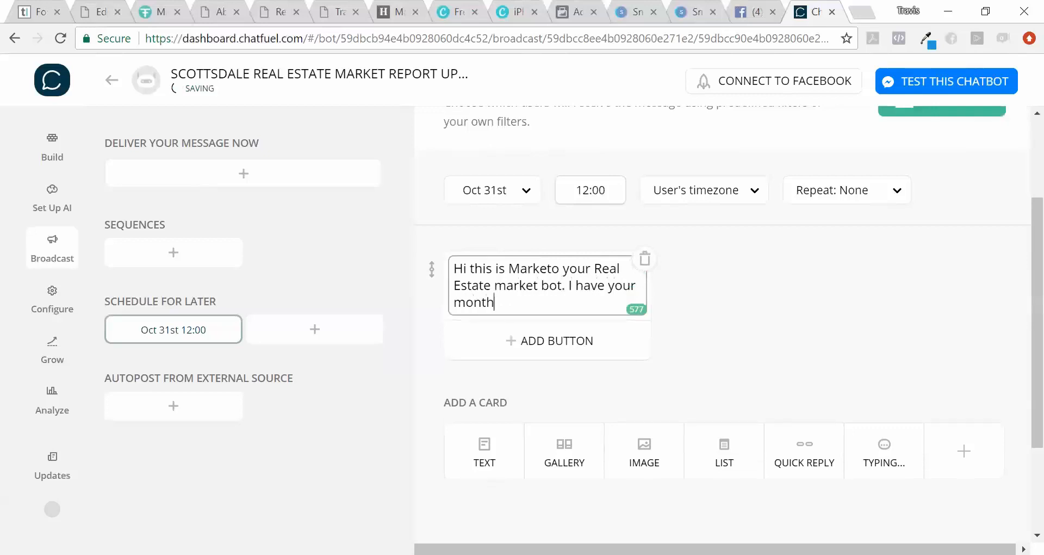
pyautogui.write('ly report real')
pyautogui.press('BackSpace')
pyautogui.press('BackSpace')
pyautogui.write('dy fo')
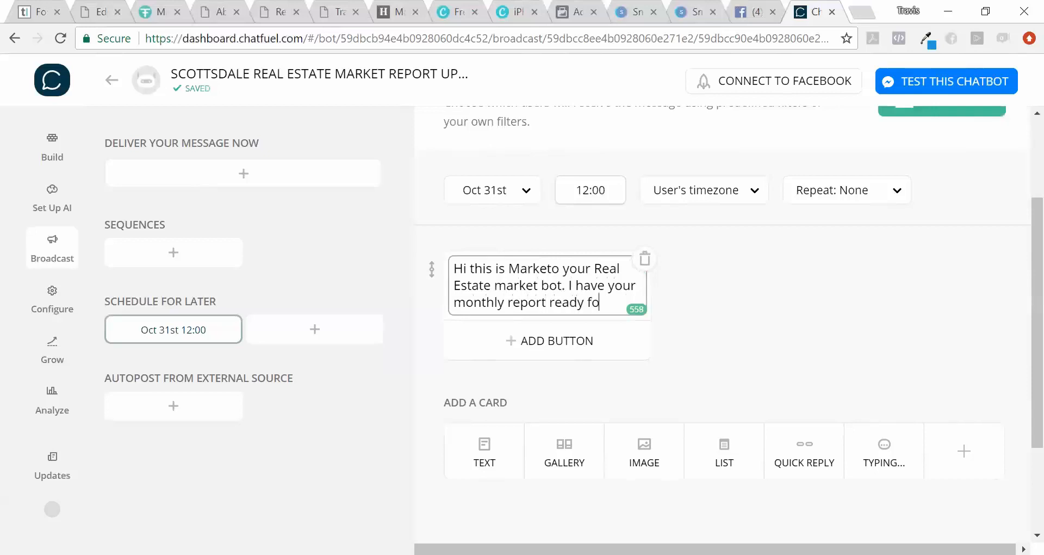
pyautogui.write('r O')
pyautogui.press('BackSpace')
pyautogui.write('how the the')
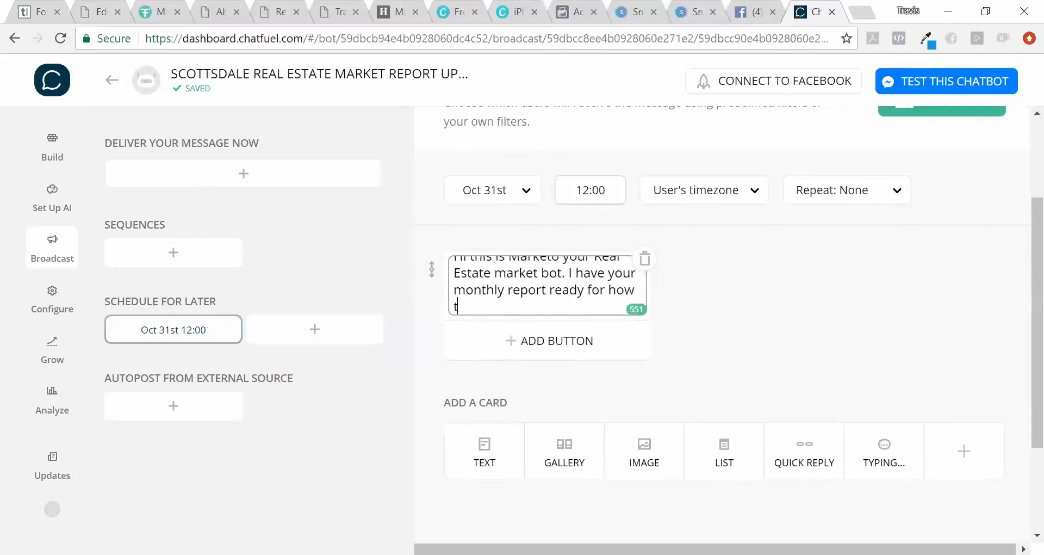
pyautogui.press('BackSpace')
pyautogui.press('BackSpace')
pyautogui.press('BackSpace')
pyautogui.press('BackSpace')
# Extend the broadcast sentence with "market prefomed in October".
pyautogui.write('market prefomred')
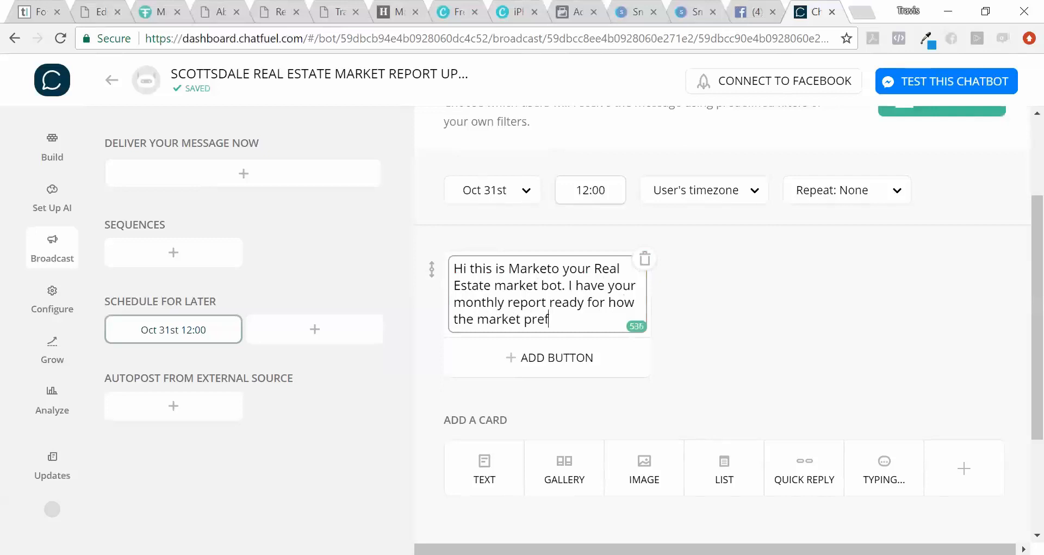
pyautogui.press('BackSpace')
pyautogui.press('BackSpace')
pyautogui.press('BackSpace')
pyautogui.press('BackSpace')
pyautogui.write('ed in October')
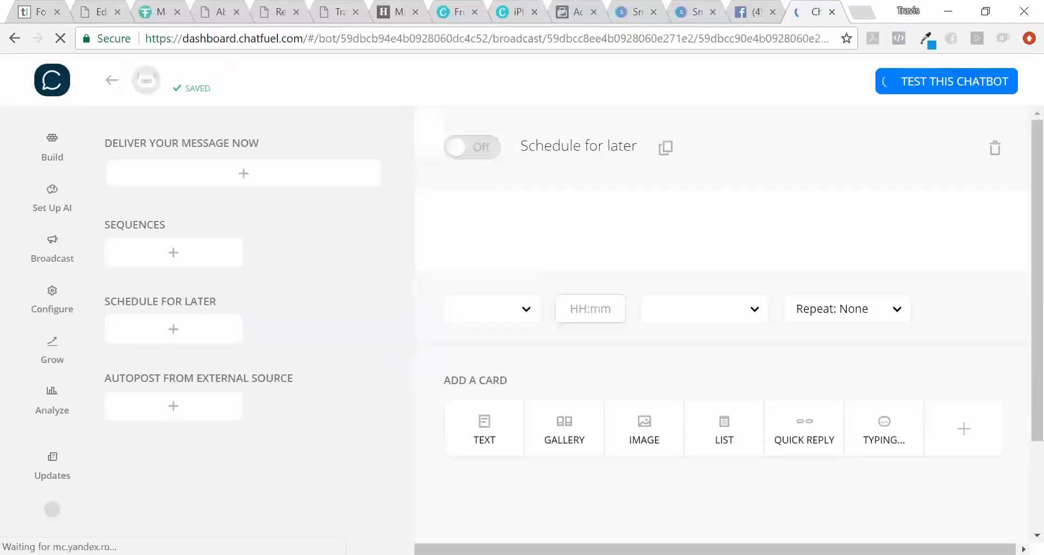
# Complete the text after "prefom" with "ed in October. Click below to read the Real Estate updates.".
pyautogui.scroll(-3, 1019, 214)
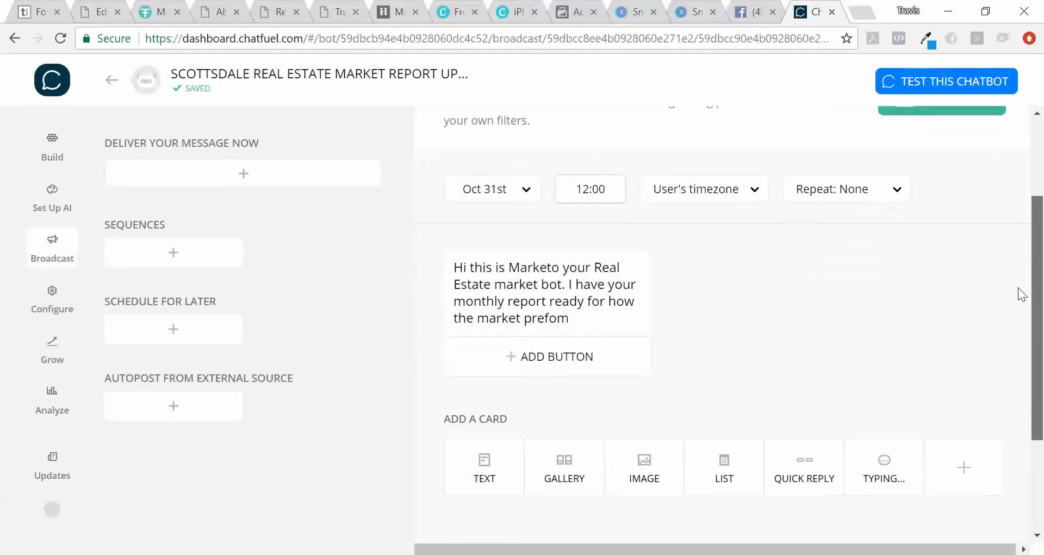
pyautogui.click(571, 319)
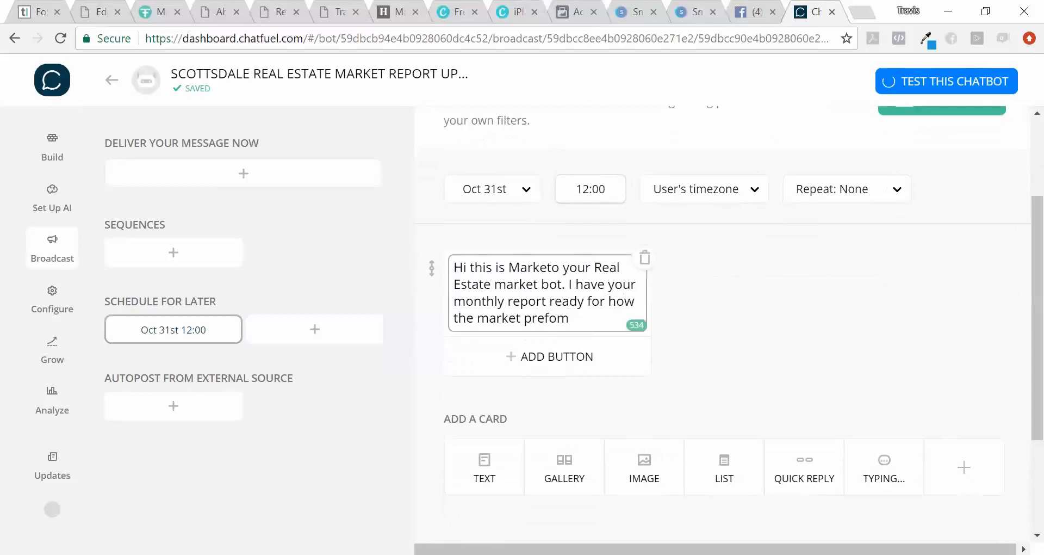
pyautogui.write('ed in October. ')
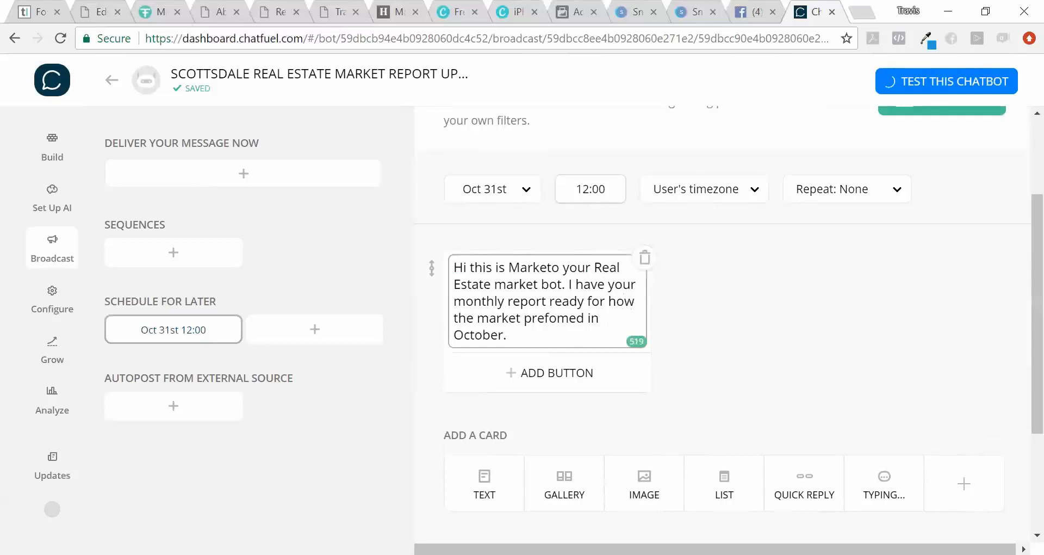
pyautogui.write('Click below to read')
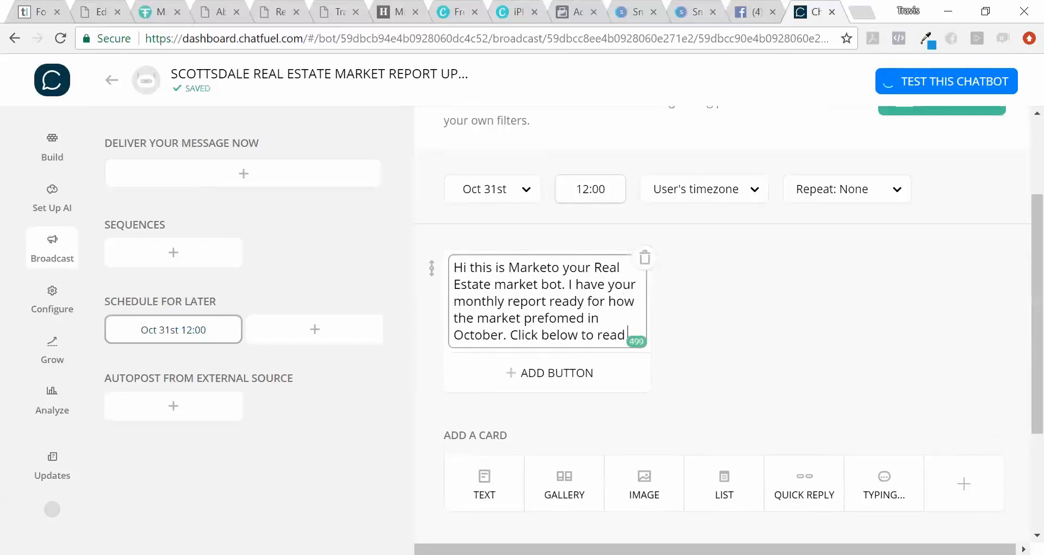
pyautogui.write(' the Real Estate updates.')
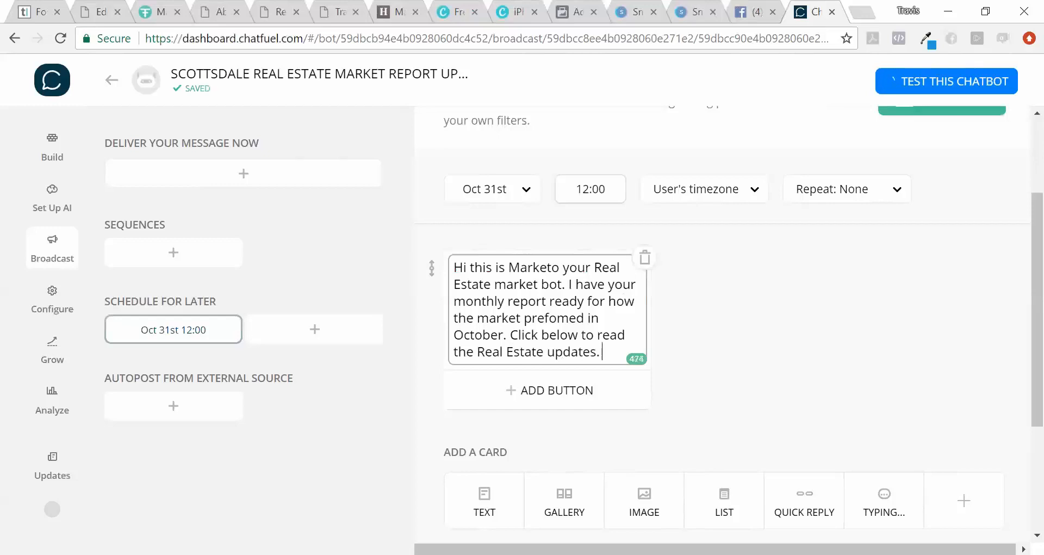
# Open a new button on the scheduled broadcast's text card and choose the URL link option.
pyautogui.scroll(-2, 553, 345)
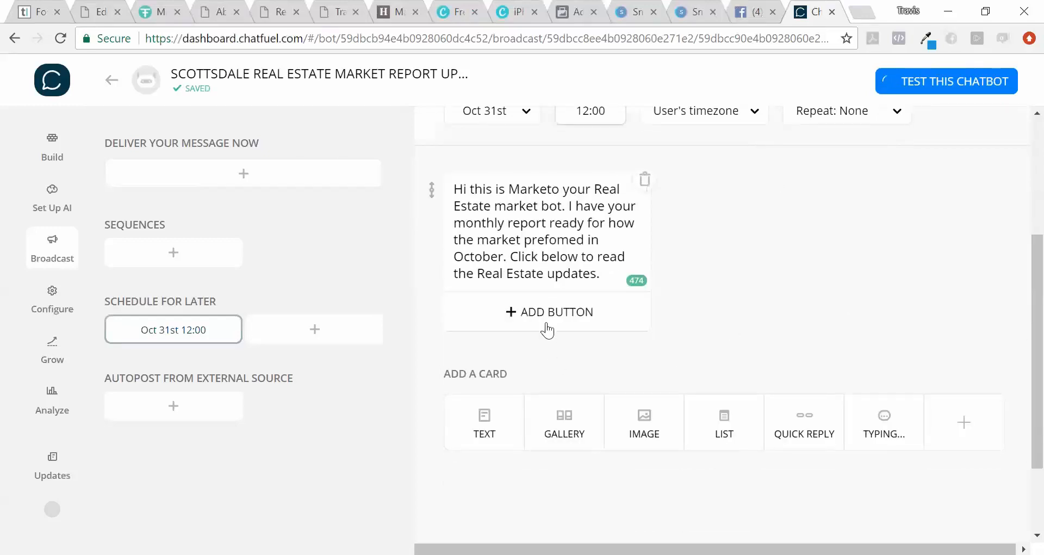
pyautogui.click(547, 330)
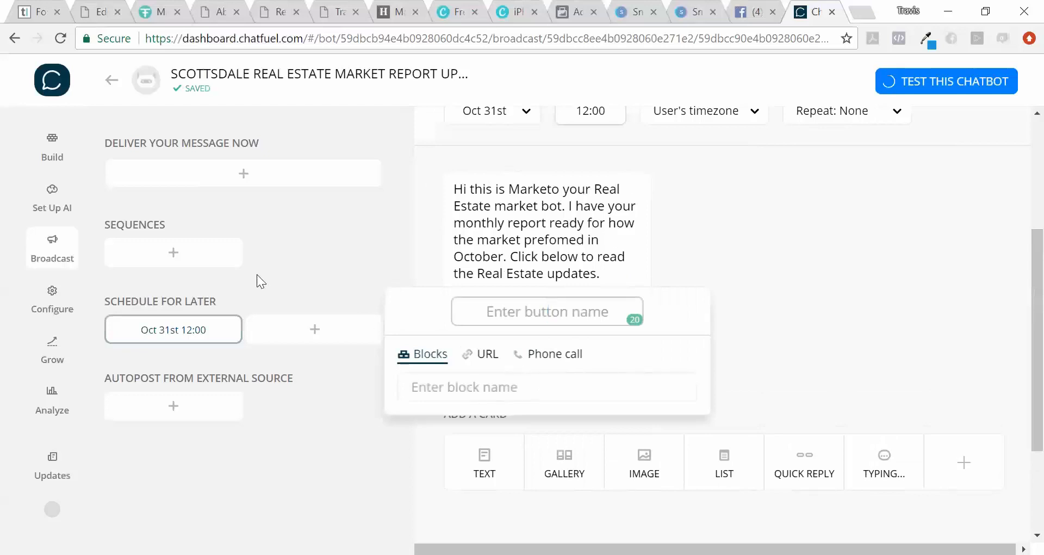
pyautogui.click(479, 356)
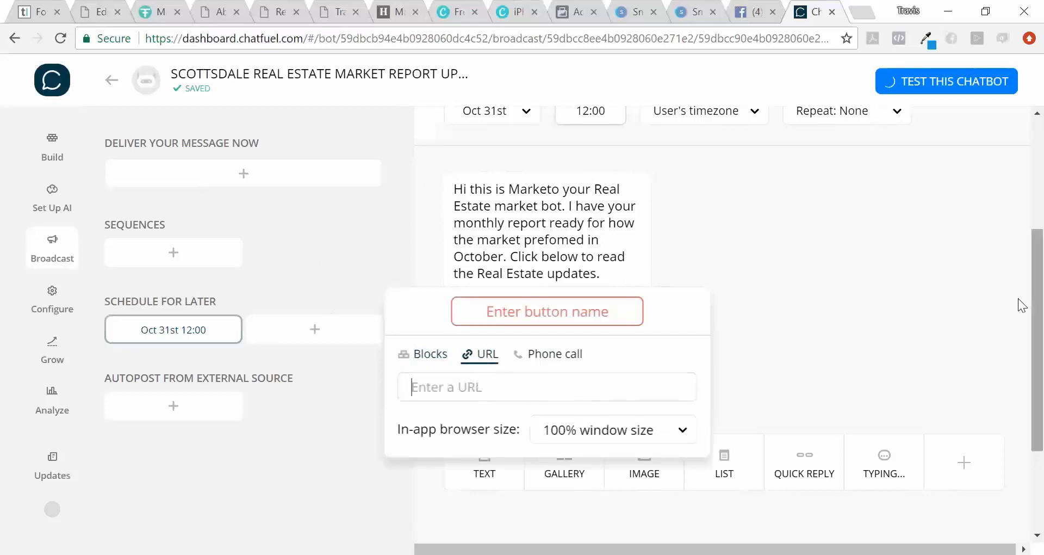
pyautogui.scroll(-2, 1023, 304)
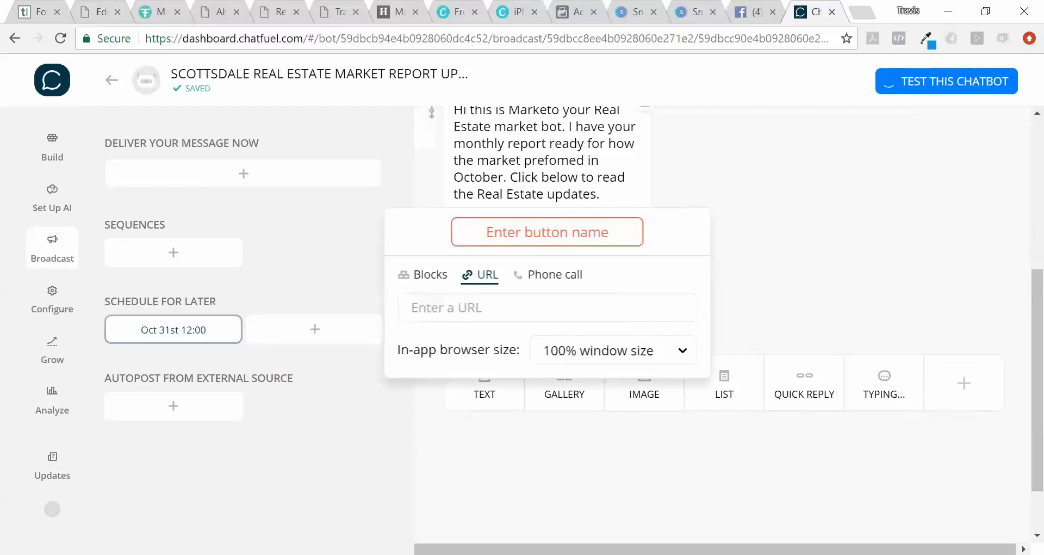
# Search the web for "rpr", examine the Realtors Property Resource site, and close it to return to the broadcast.
pyautogui.click(867, 13)
pyautogui.write('rpr')
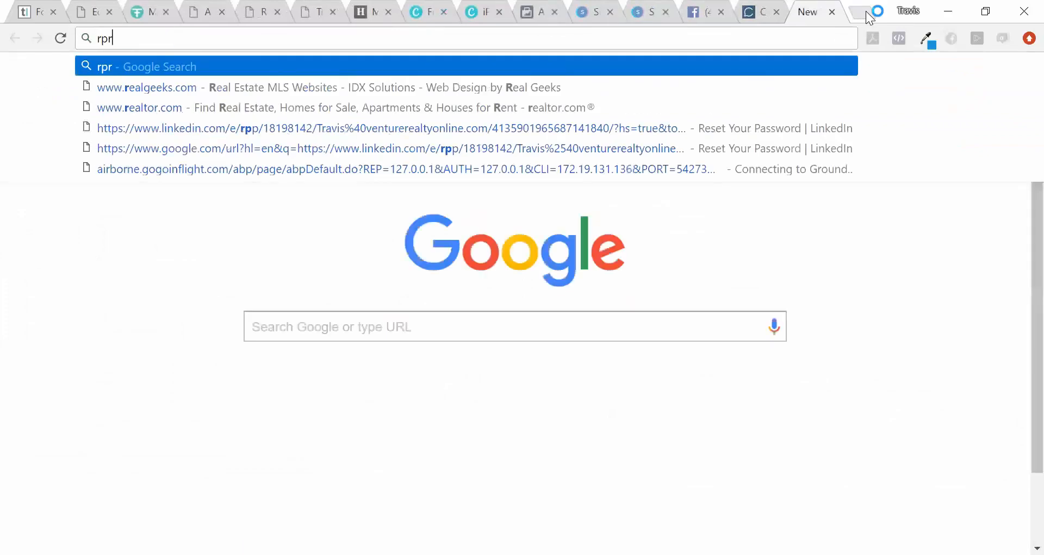
pyautogui.press('Return')
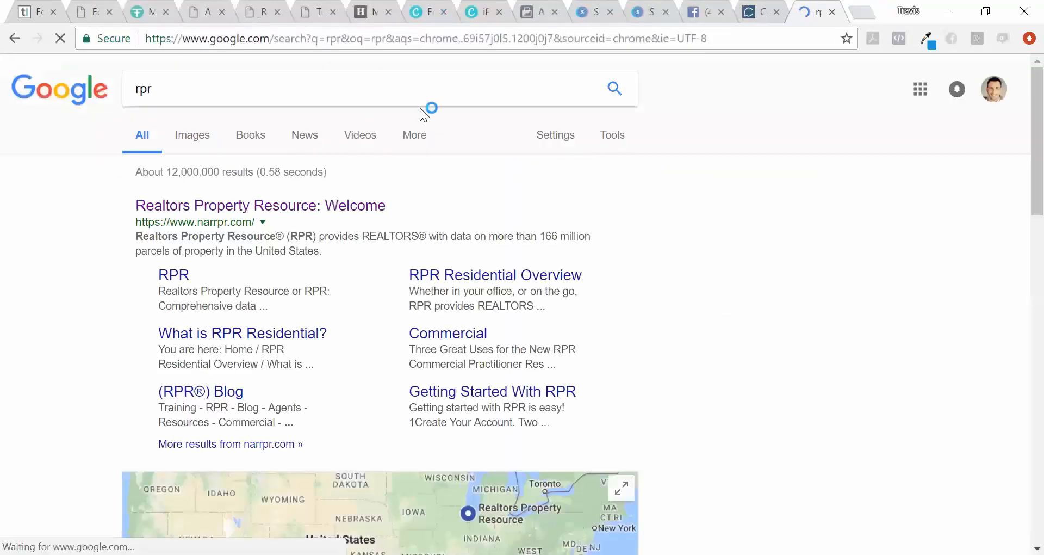
pyautogui.click(300, 206)
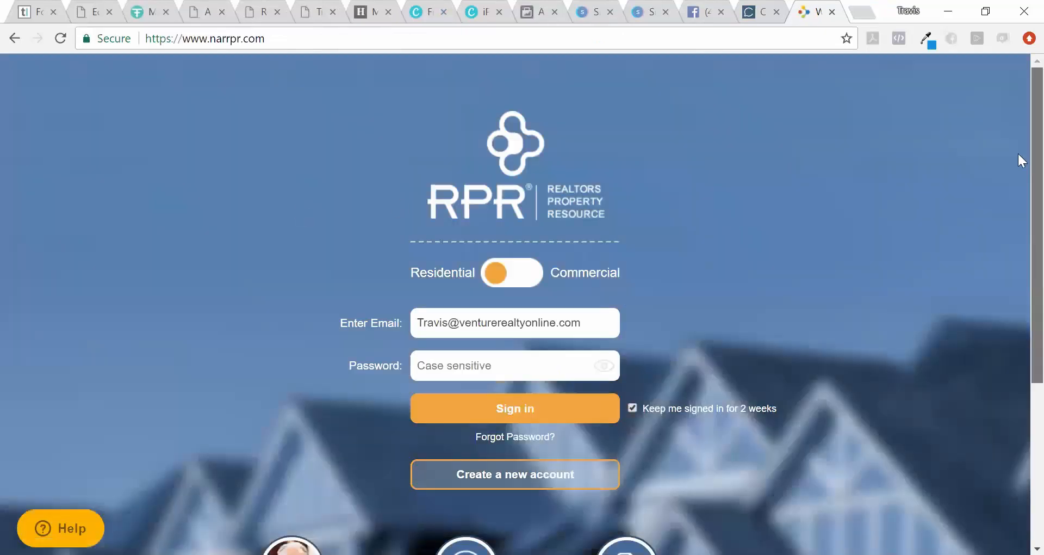
pyautogui.scroll(-5, 1017, 151)
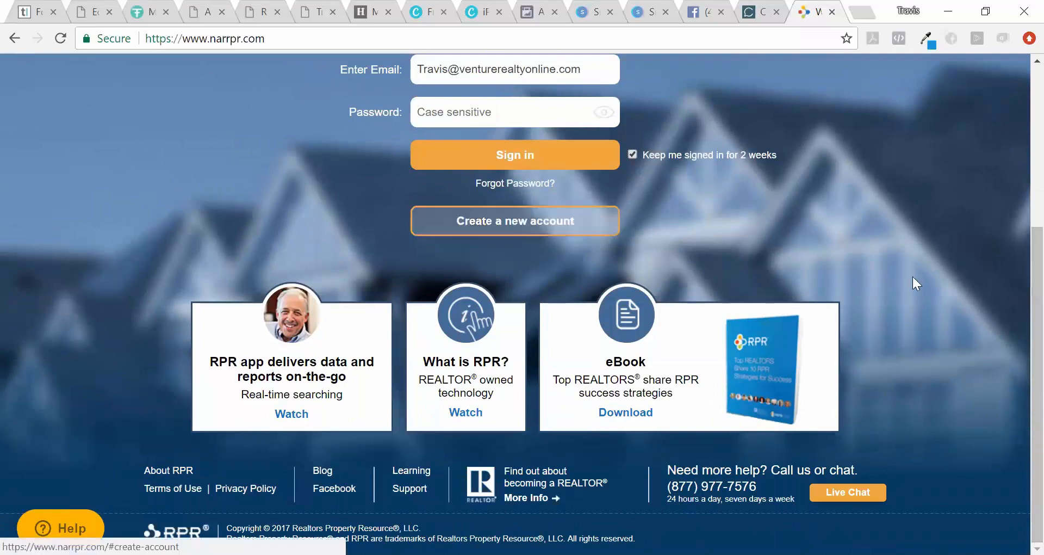
pyautogui.scroll(4, 1011, 239)
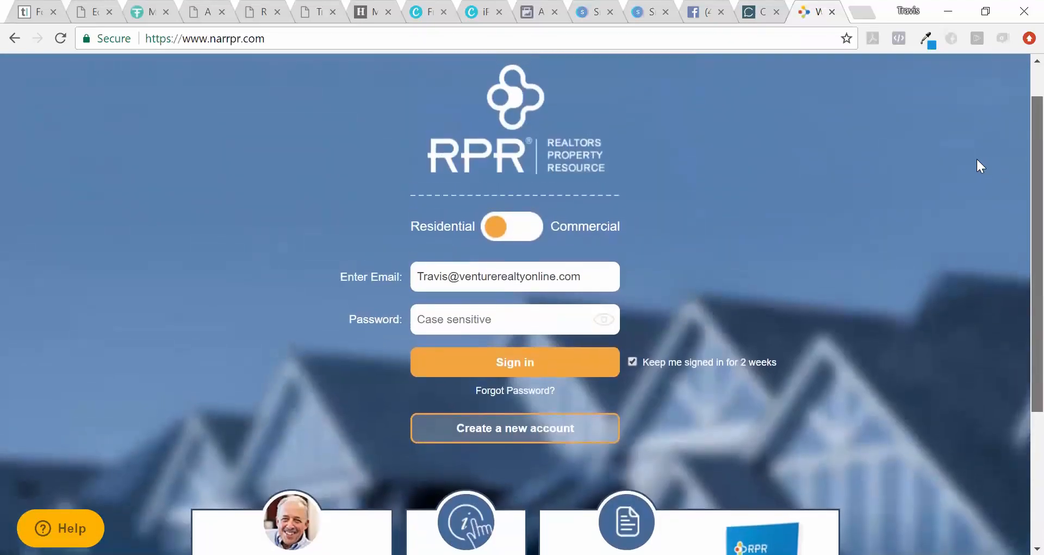
pyautogui.scroll(1, 977, 155)
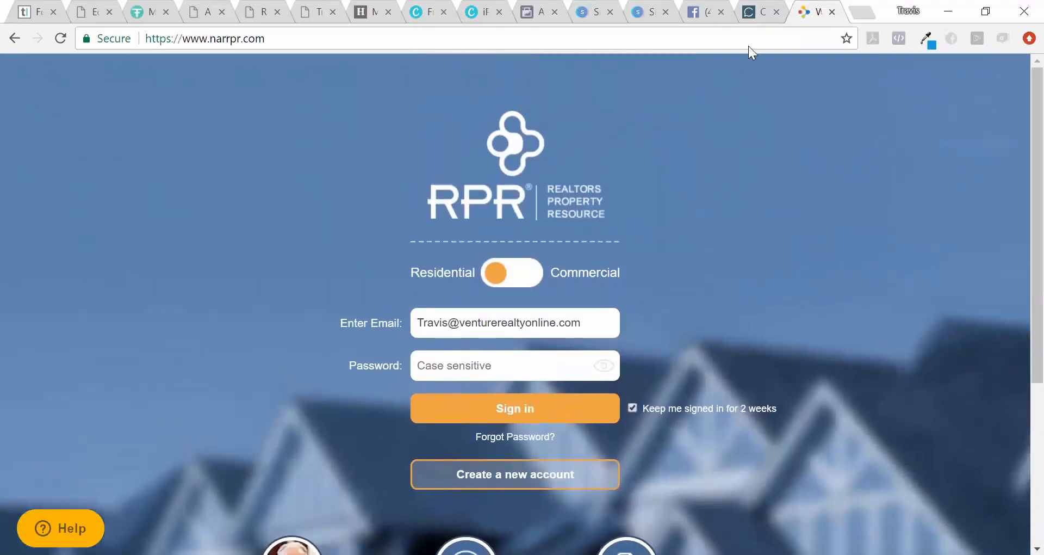
pyautogui.click(831, 13)
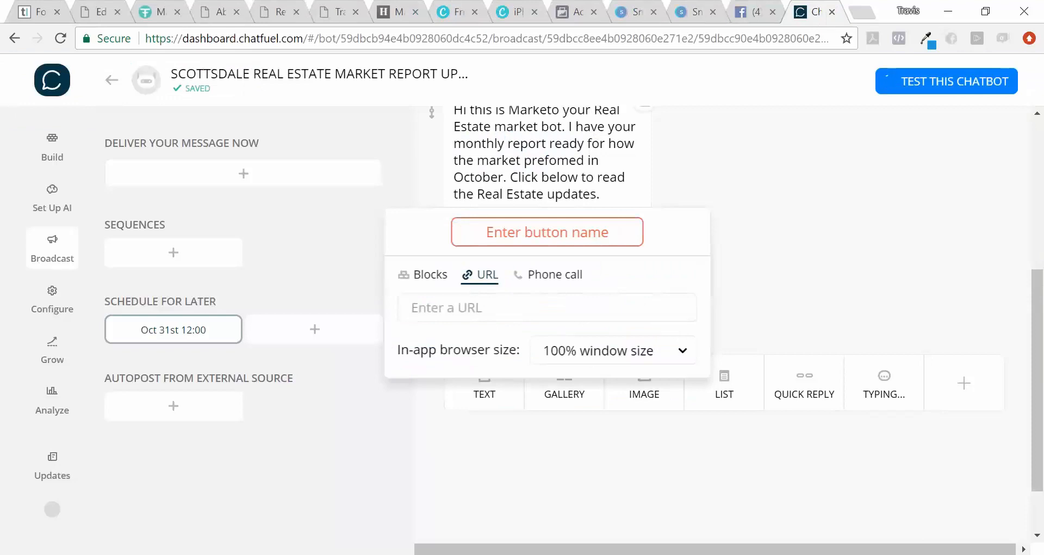
pyautogui.click(515, 234)
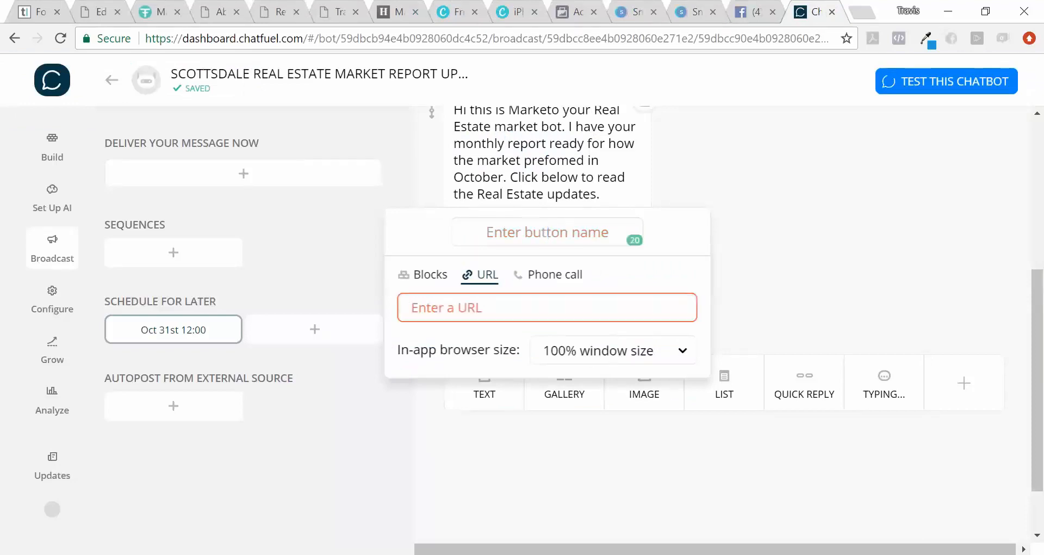
pyautogui.write('Octobe')
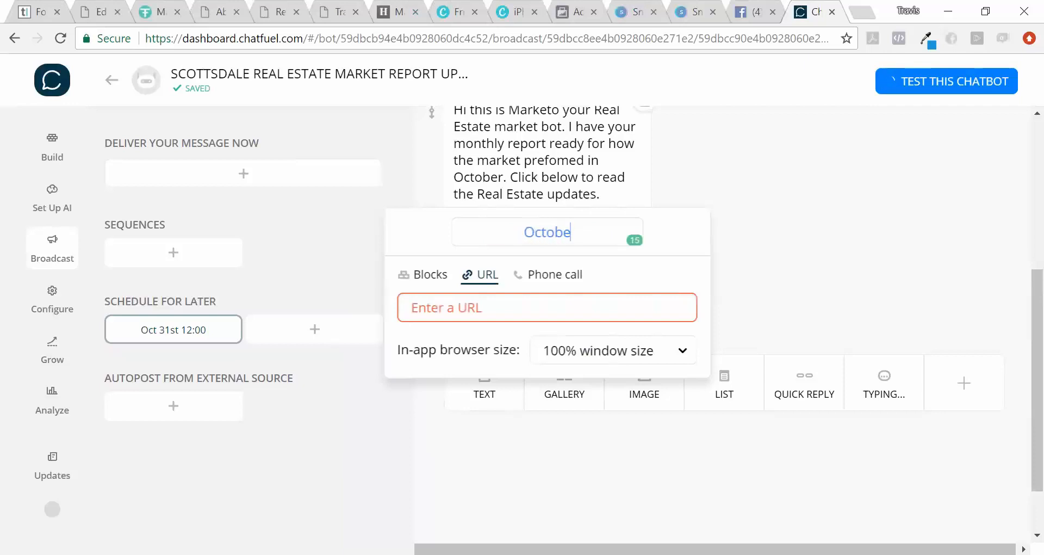
pyautogui.write('r Real Estate')
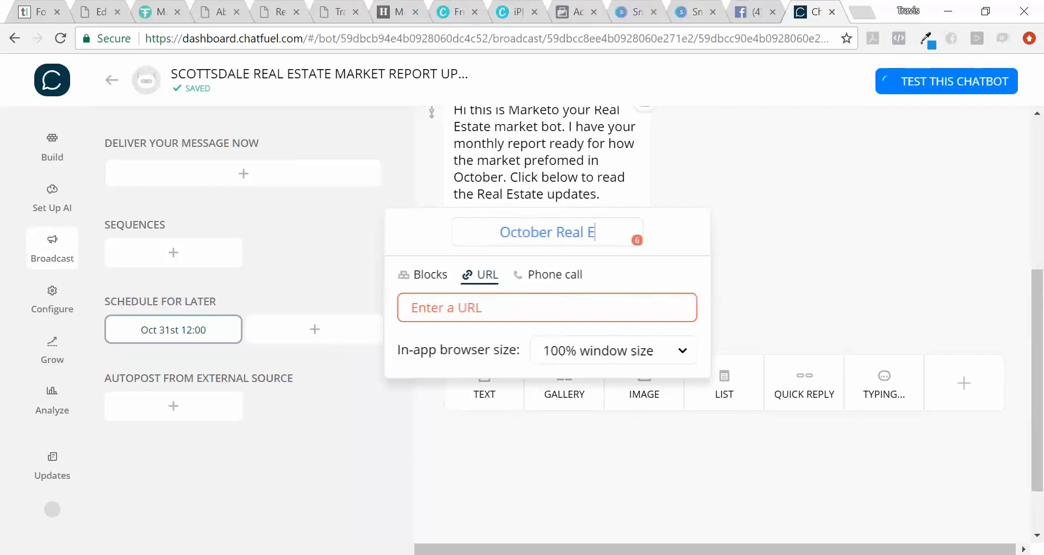
pyautogui.press('BackSpace')
pyautogui.press('BackSpace')
pyautogui.press('BackSpace')
pyautogui.press('BackSpace')
pyautogui.press('BackSpace')
pyautogui.press('BackSpace')
pyautogui.press('BackSpace')
pyautogui.press('BackSpace')
pyautogui.press('BackSpace')
pyautogui.press('BackSpace')
pyautogui.press('BackSpace')
pyautogui.press('BackSpace')
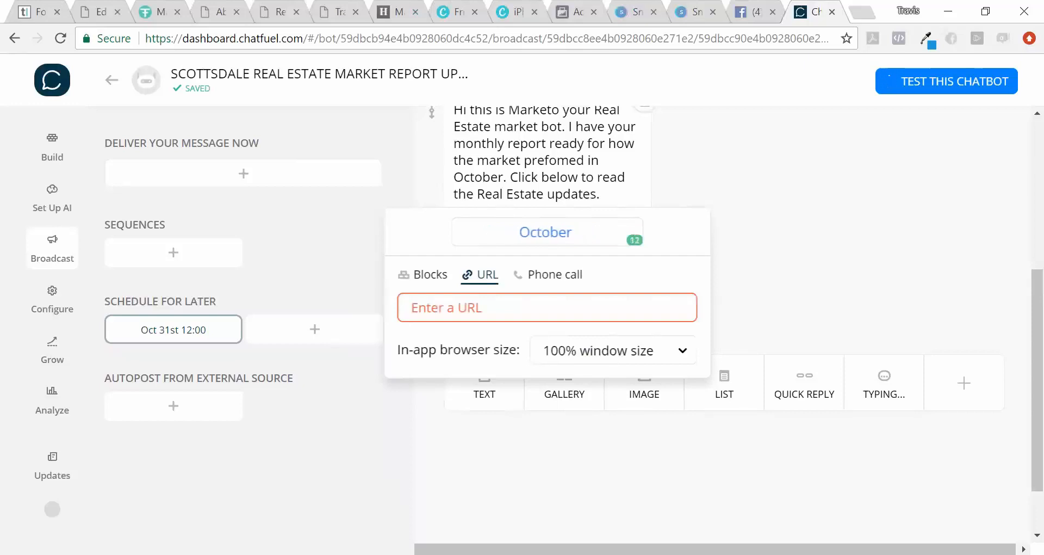
pyautogui.write('Market')
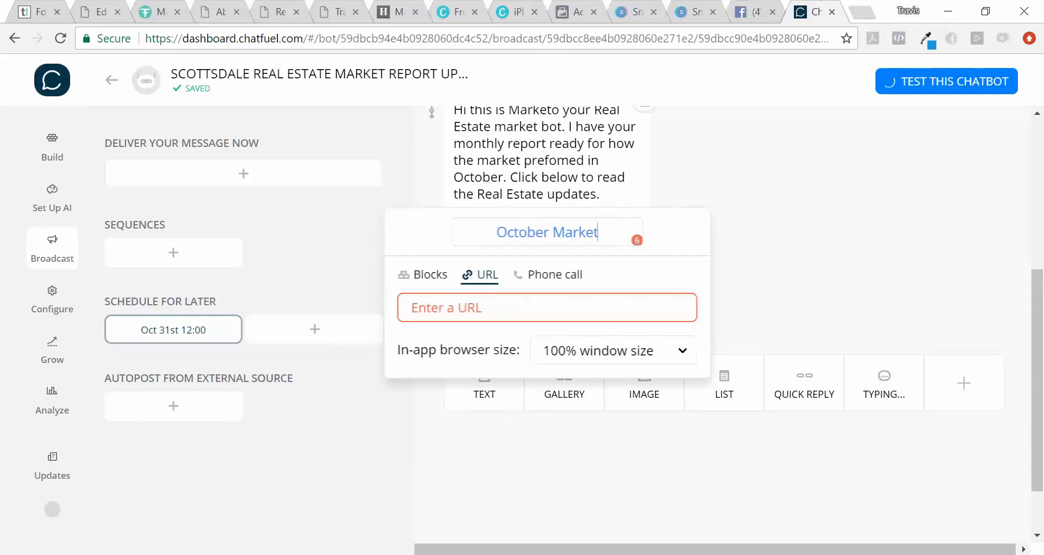
pyautogui.write(' Repor')
pyautogui.press('BackSpace')
pyautogui.press('BackSpace')
pyautogui.press('BackSpace')
pyautogui.press('BackSpace')
pyautogui.press('BackSpace')
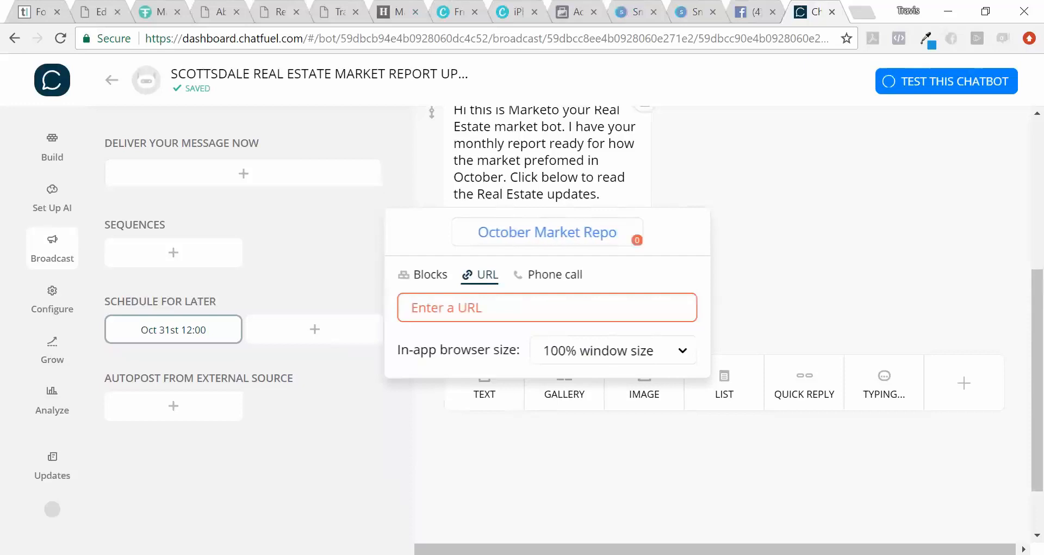
pyautogui.press('BackSpace')
pyautogui.press('BackSpace')
pyautogui.press('BackSpace')
pyautogui.press('BackSpace')
pyautogui.press('BackSpace')
pyautogui.press('BackSpace')
pyautogui.press('BackSpace')
pyautogui.press('BackSpace')
pyautogui.press('BackSpace')
pyautogui.press('BackSpace')
pyautogui.press('BackSpace')
pyautogui.press('BackSpace')
pyautogui.press('BackSpace')
pyautogui.press('BackSpace')
pyautogui.press('BackSpace')
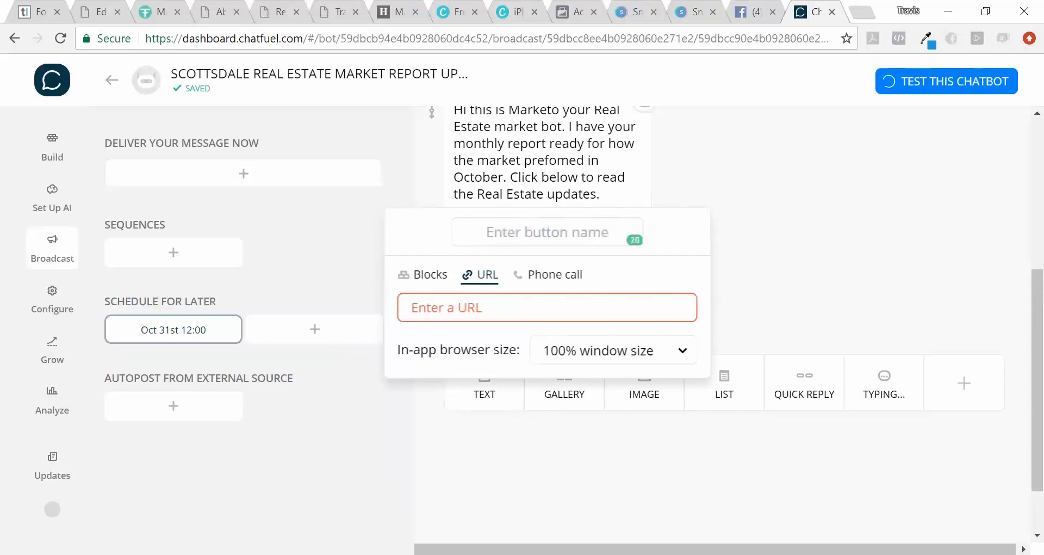
# Name the new button on the scheduled broadcast's text card "Market Update".
pyautogui.write('M')
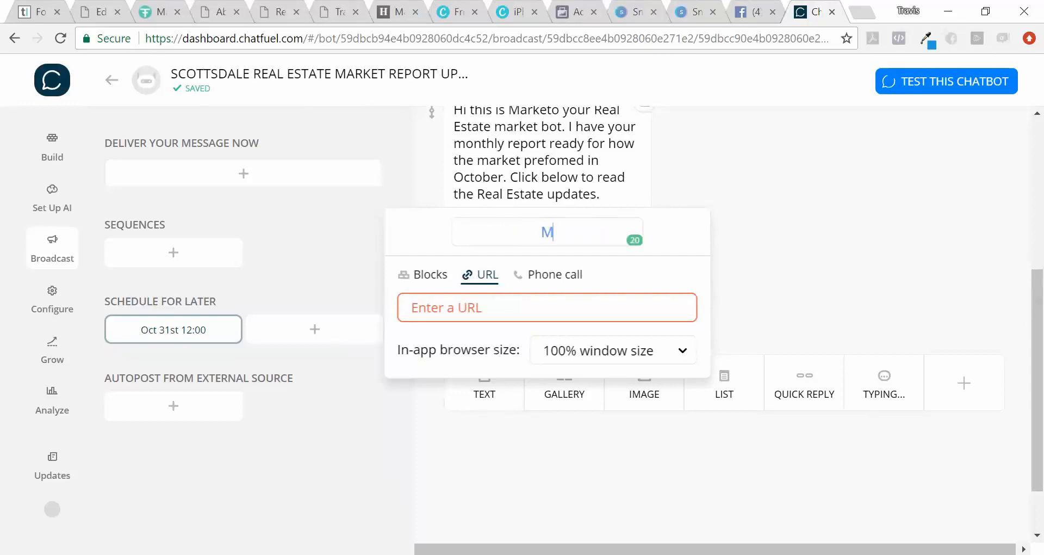
pyautogui.write('arket Re')
pyautogui.press('BackSpace')
pyautogui.press('BackSpace')
pyautogui.write('Update')
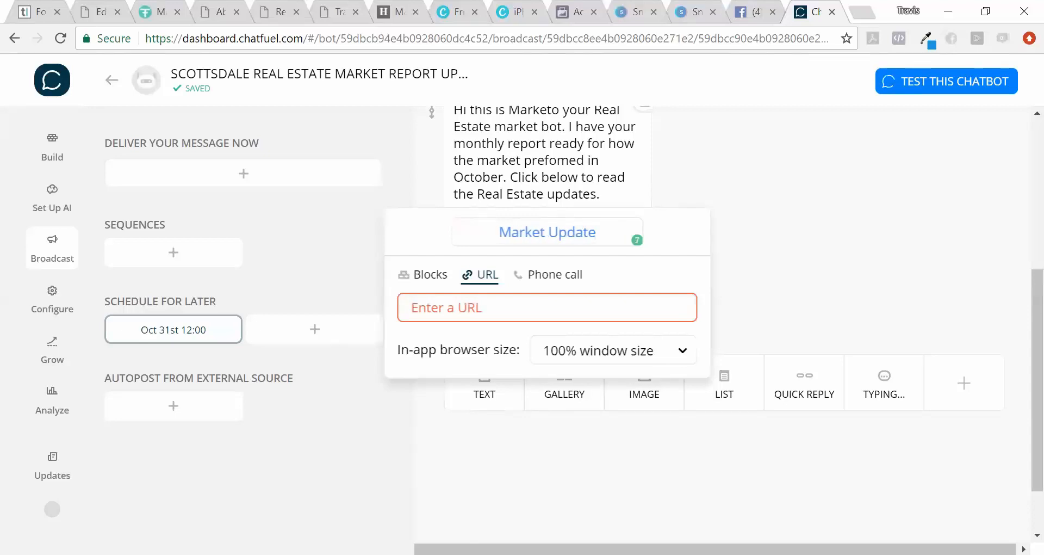
pyautogui.write(' 10/')
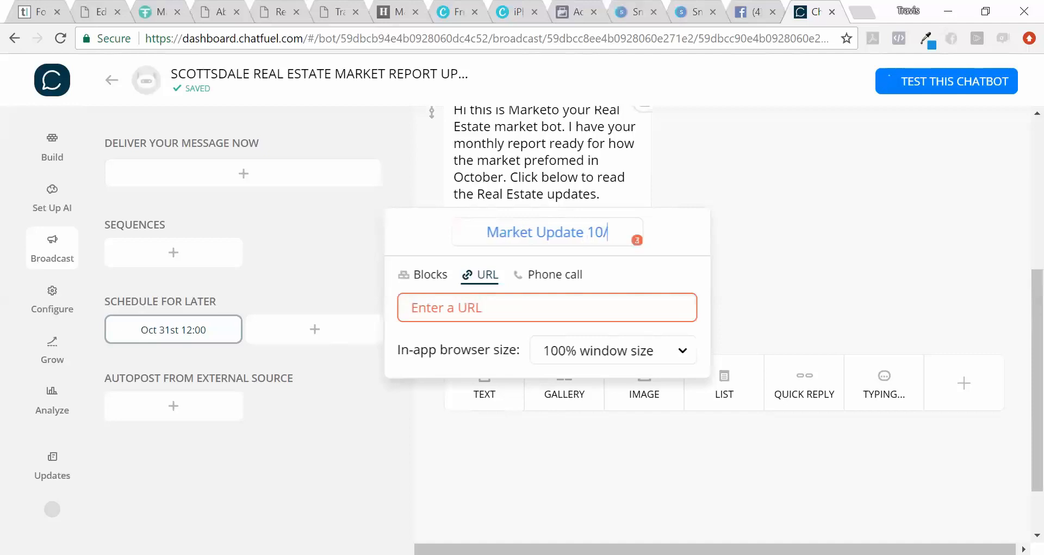
pyautogui.write('1/')
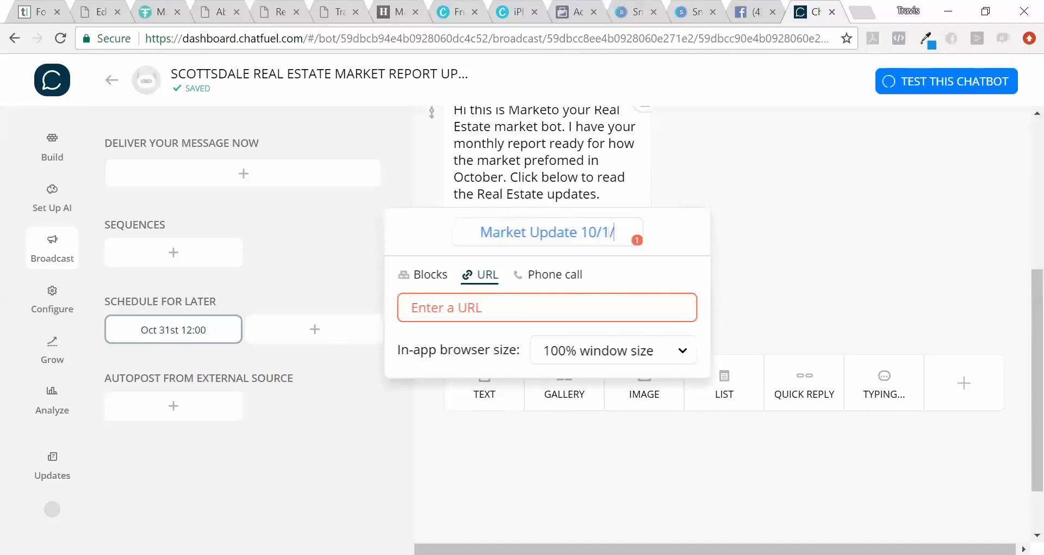
pyautogui.write('1')
pyautogui.press('Home')
pyautogui.hotkey('ctrl', 'Right')
pyautogui.hotkey('ctrl', 'Right')
pyautogui.hotkey('shift', 'End')
pyautogui.press('BackSpace')
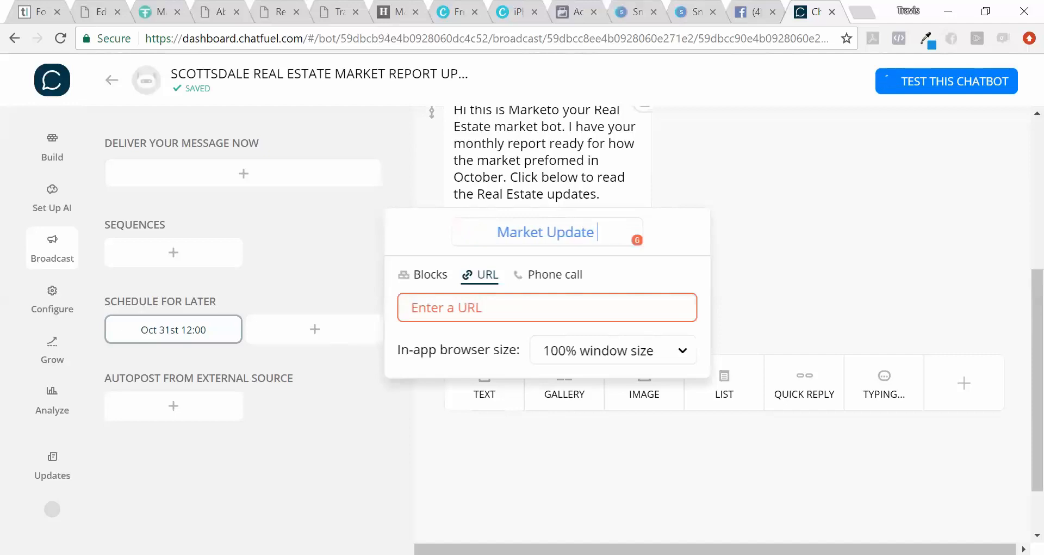
pyautogui.click(751, 223)
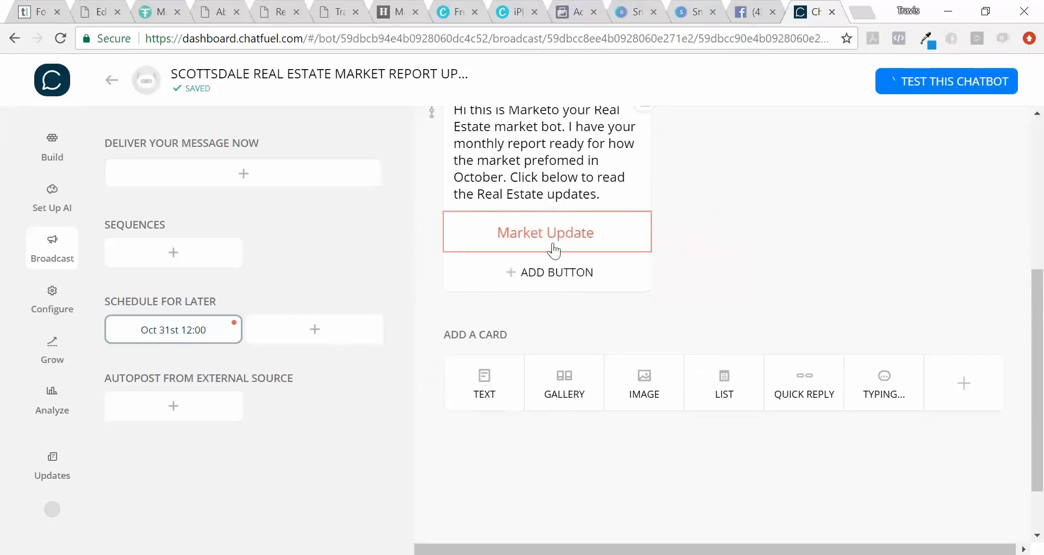
# Link the Market Update button to the agent's personal website URL.
pyautogui.click(514, 240)
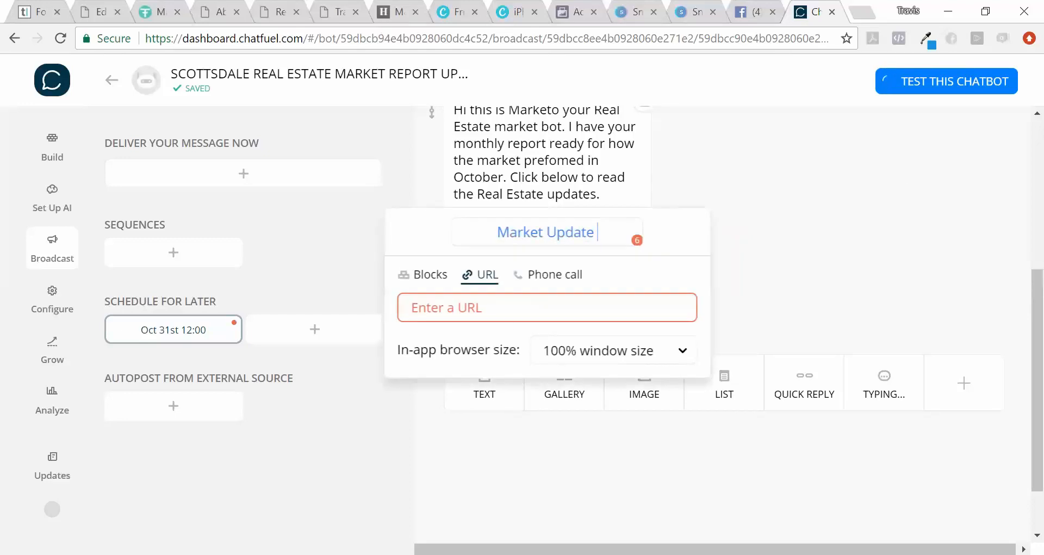
pyautogui.click(762, 223)
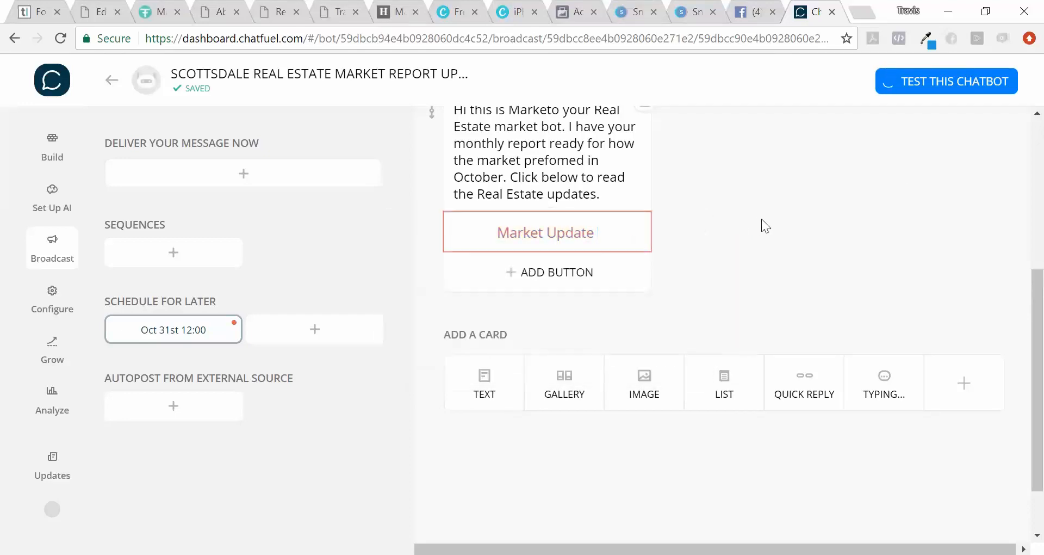
pyautogui.click(587, 246)
pyautogui.write('www.travis')
pyautogui.write('thio')
pyautogui.press('BackSpace')
pyautogui.press('BackSpace')
pyautogui.write('o.')
pyautogui.press('BackSpace')
pyautogui.write('m.co')
pyautogui.press('BackSpace')
pyautogui.press('BackSpace')
pyautogui.press('BackSpace')
pyautogui.write('.com')
pyautogui.click(784, 287)
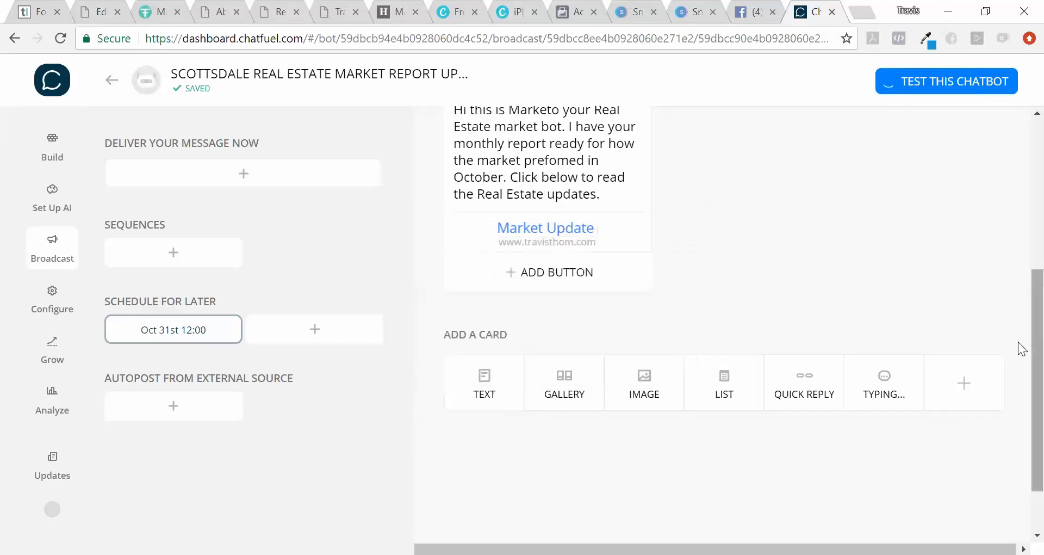
# Review the scheduled broadcast's user filter, delivery date and time settings, message text and link button.
pyautogui.scroll(4, 1021, 288)
pyautogui.scroll(-3, 1019, 233)
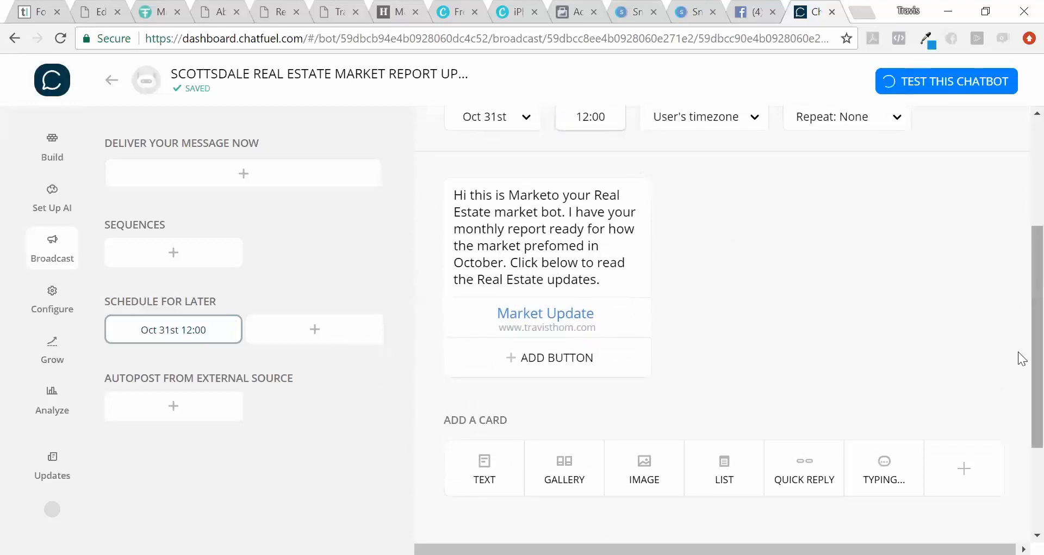
pyautogui.scroll(2, 1019, 310)
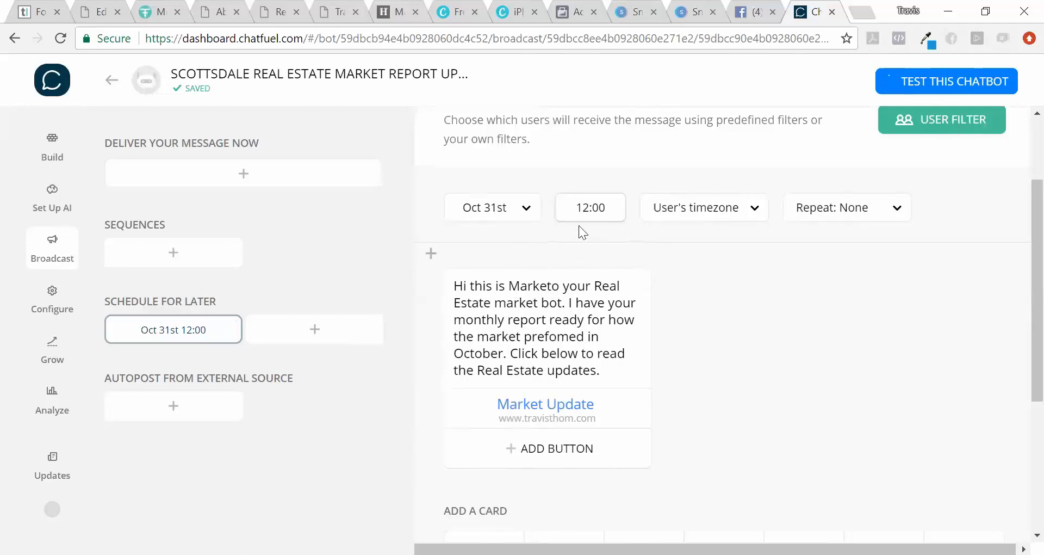
pyautogui.scroll(-2, 1019, 293)
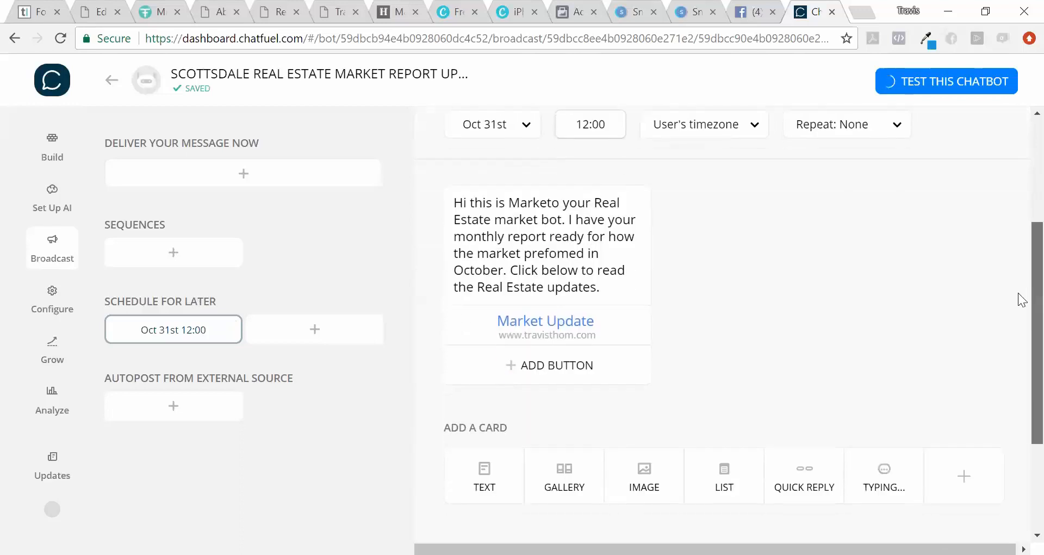
pyautogui.scroll(3, 1020, 272)
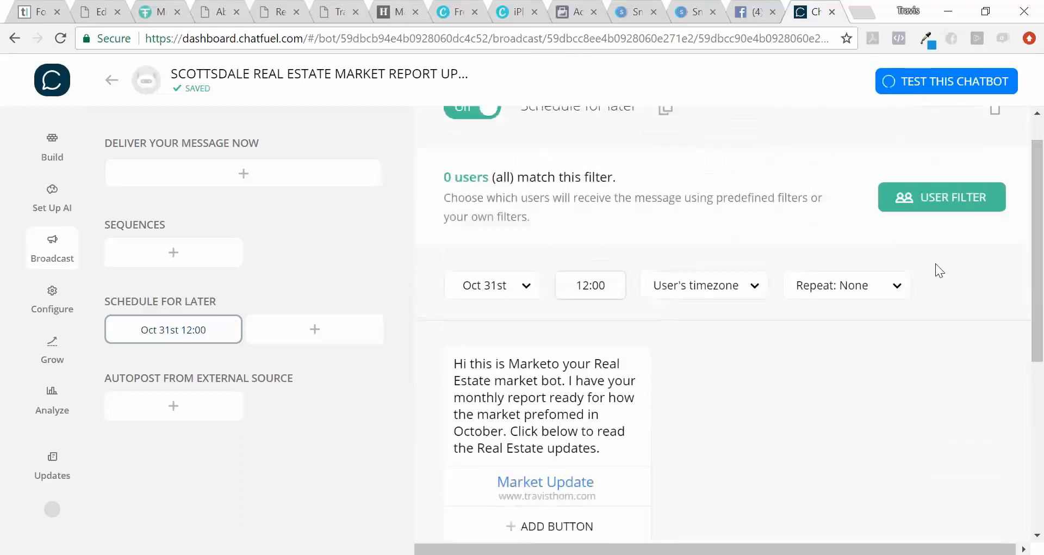
pyautogui.scroll(1, 1020, 234)
pyautogui.scroll(-5, 1020, 299)
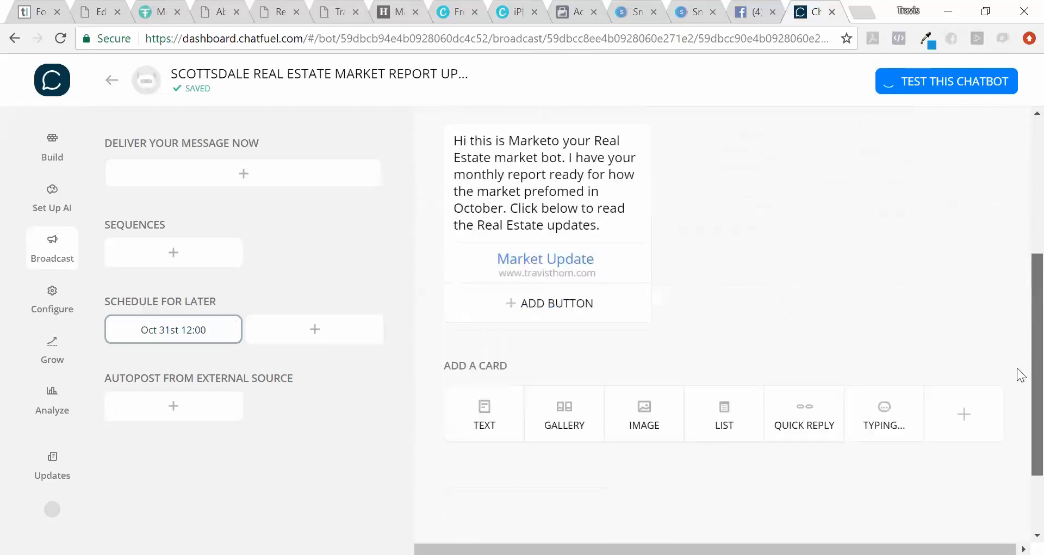
pyautogui.scroll(5, 1019, 245)
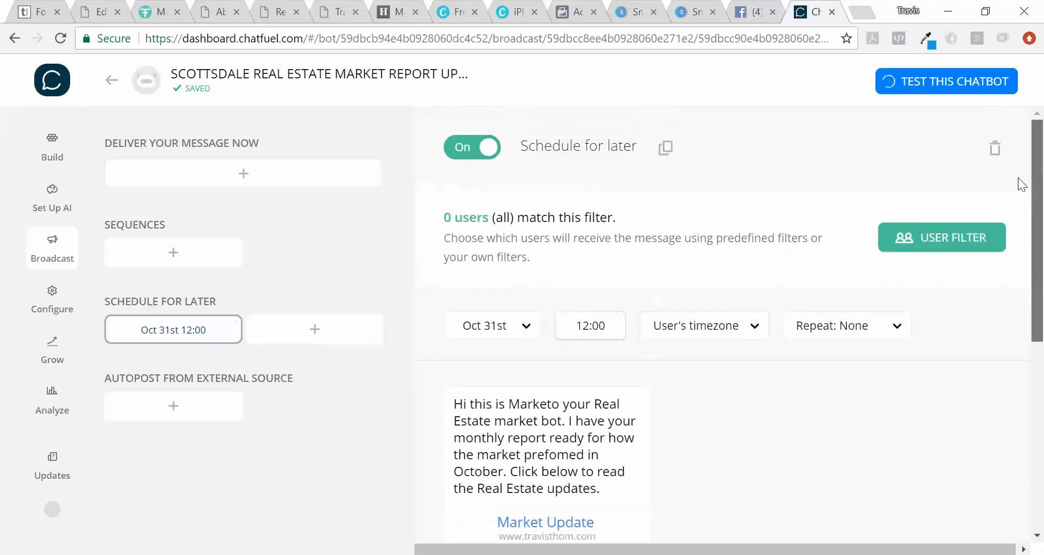
pyautogui.scroll(-5, 1019, 272)
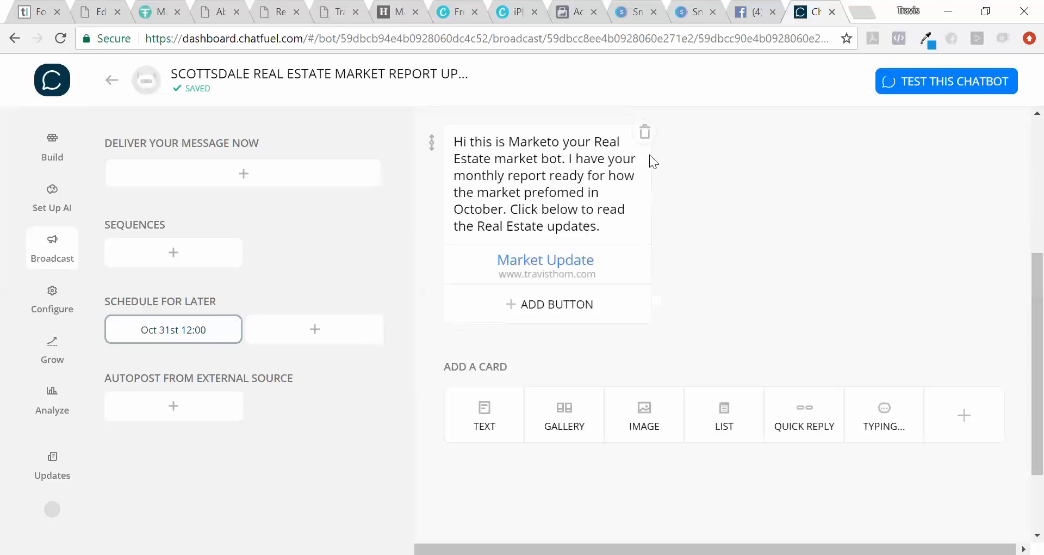
pyautogui.scroll(2, 1021, 244)
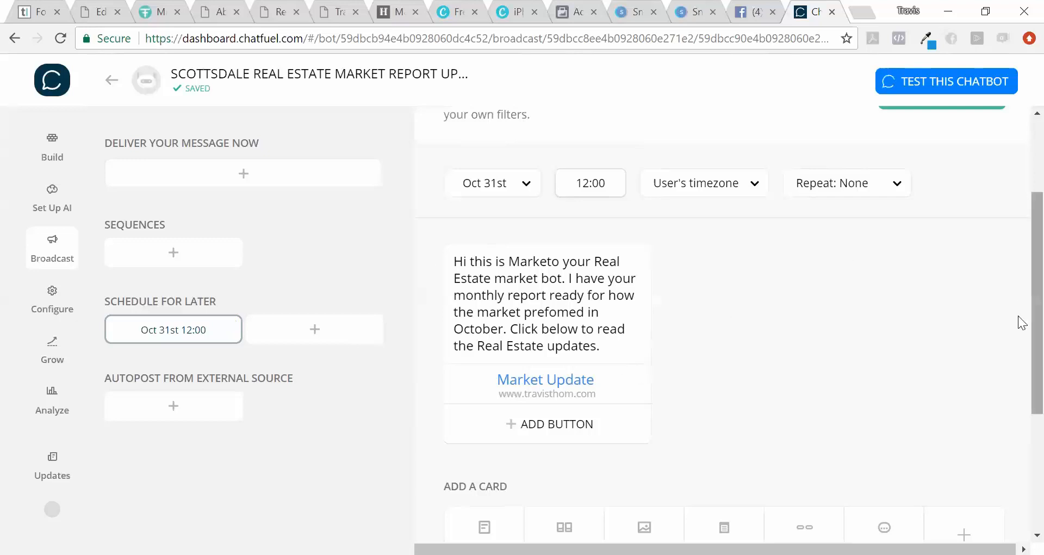
pyautogui.scroll(-2, 1019, 350)
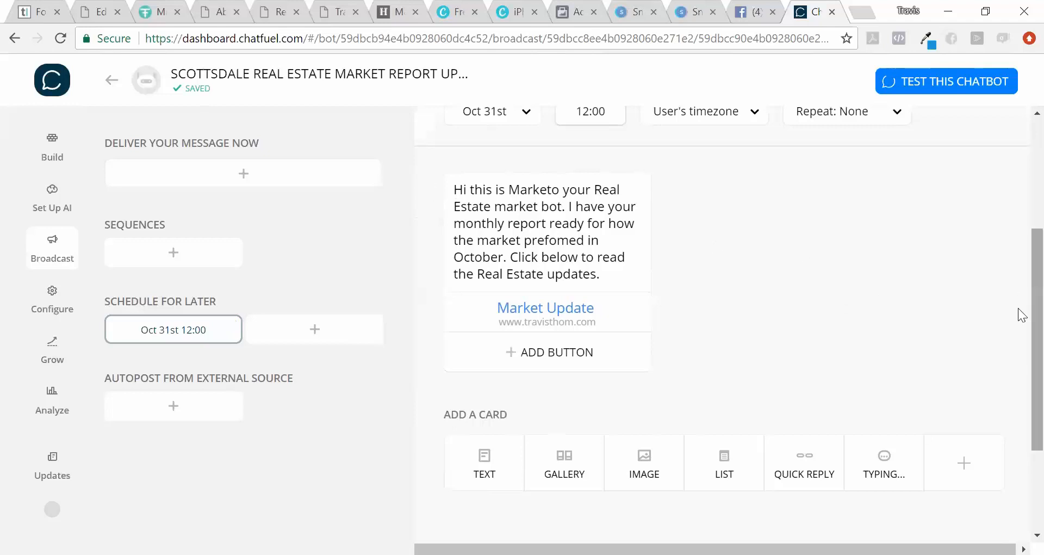
pyautogui.scroll(1, 1022, 305)
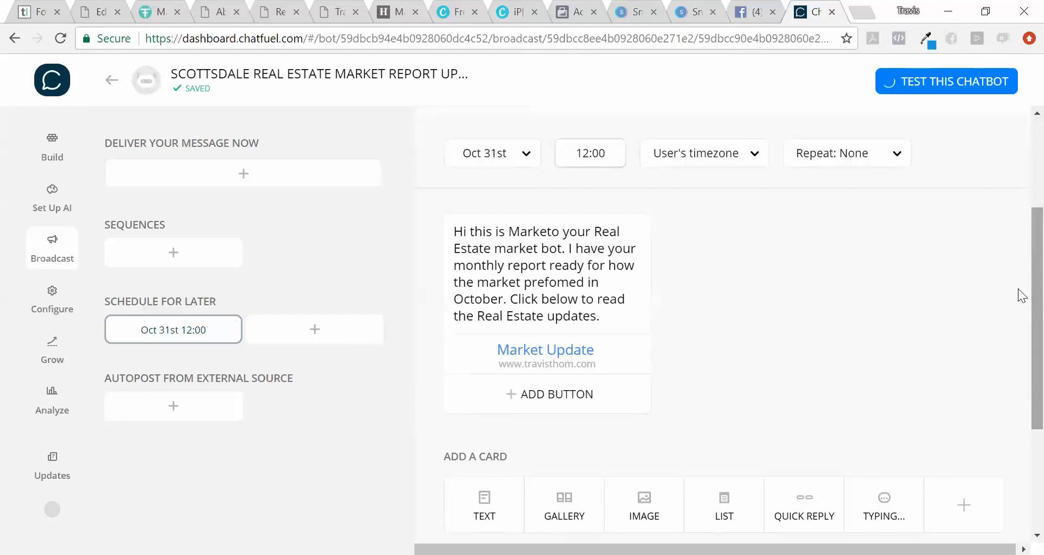
pyautogui.scroll(-1, 1022, 310)
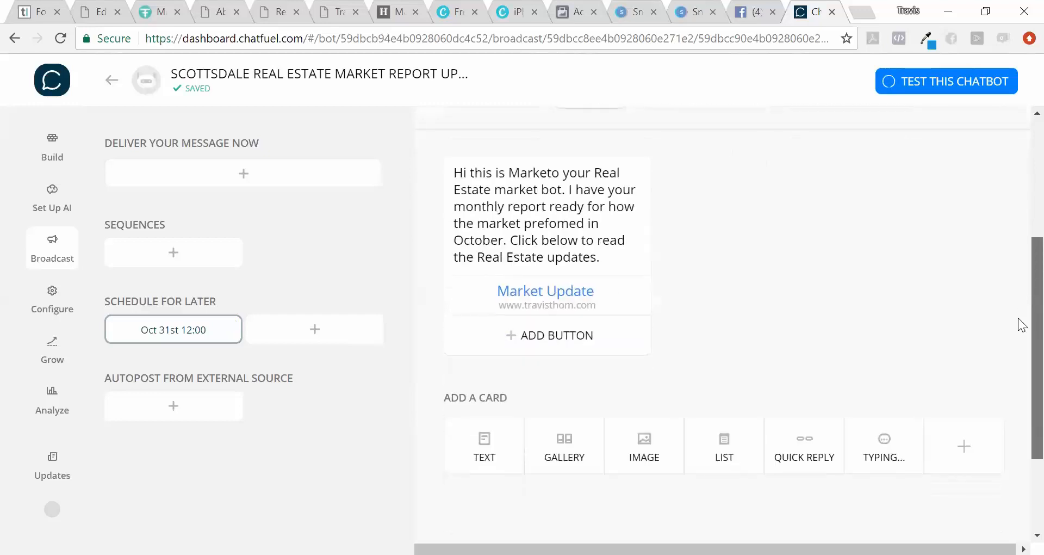
pyautogui.scroll(1, 1022, 313)
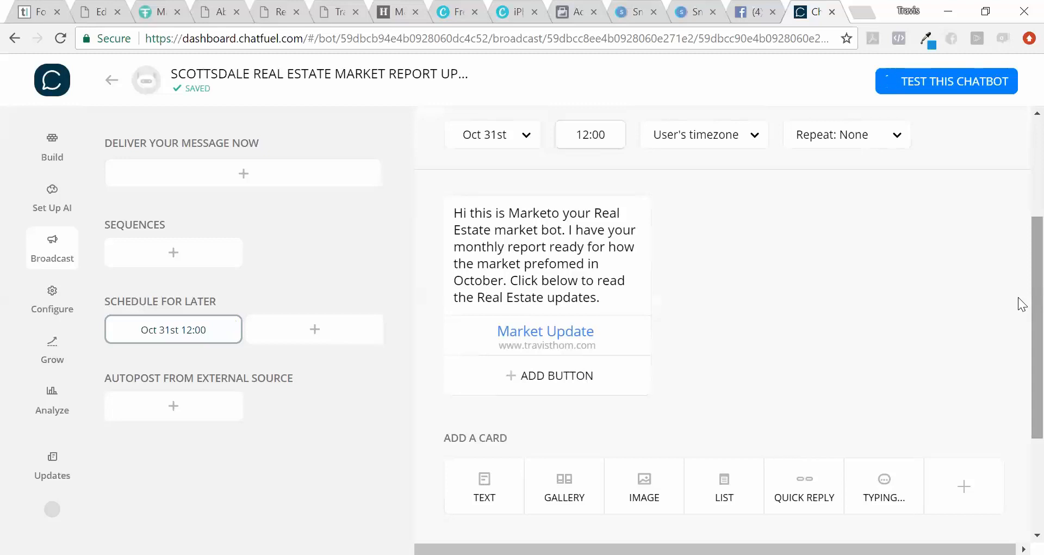
# Open facebook.com in a new browser tab and go to Ads Manager.
pyautogui.click(860, 15)
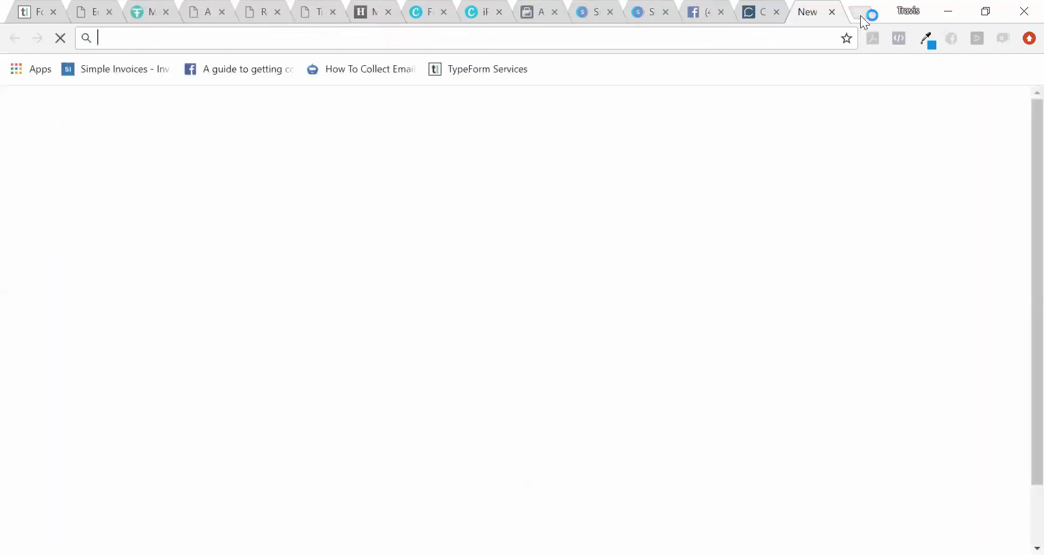
pyautogui.write('facebook.com')
pyautogui.press('Return')
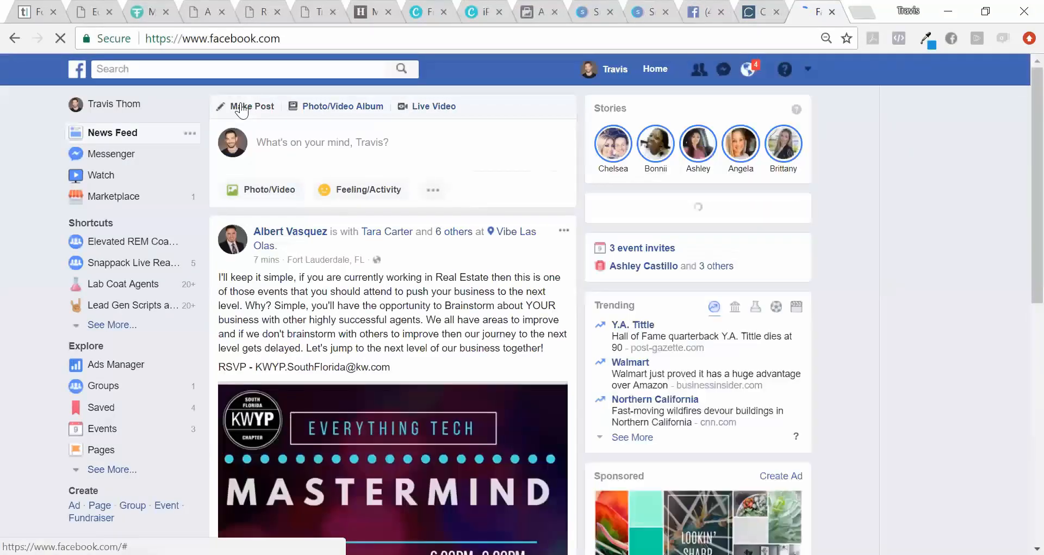
pyautogui.click(136, 367)
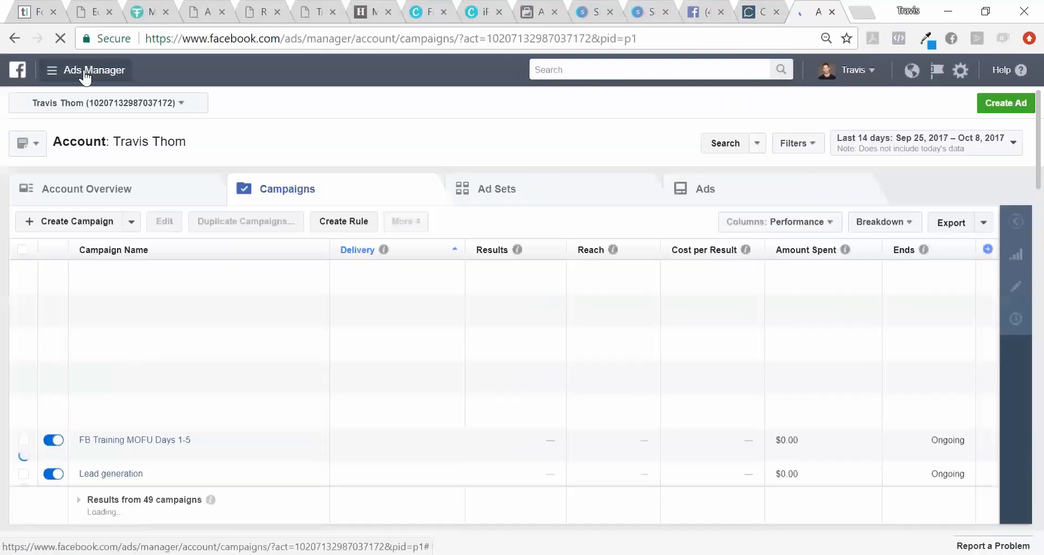
# Go to Audiences and start a new custom audience based on engagement with a Facebook Page.
pyautogui.moveTo(69, 67)
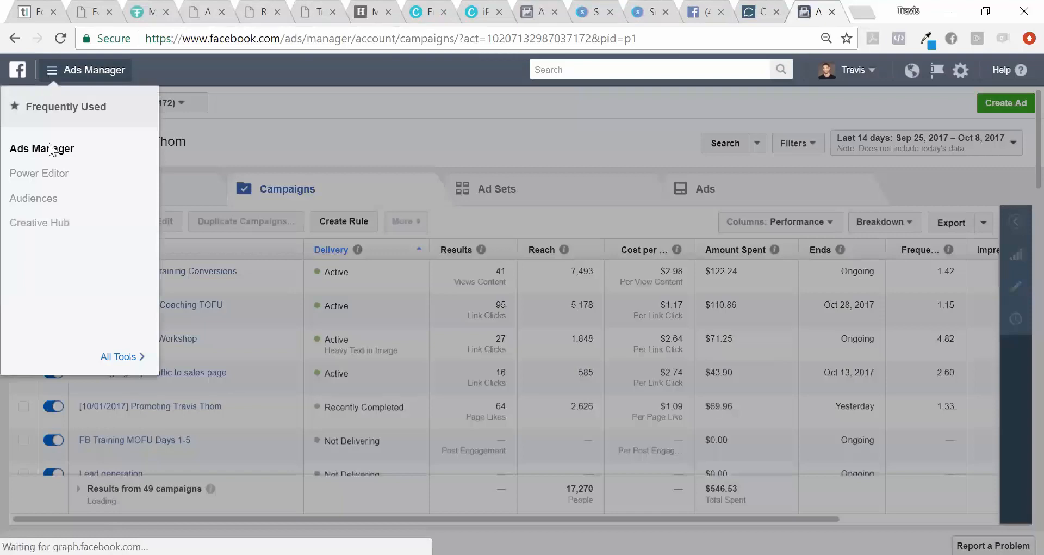
pyautogui.click(49, 207)
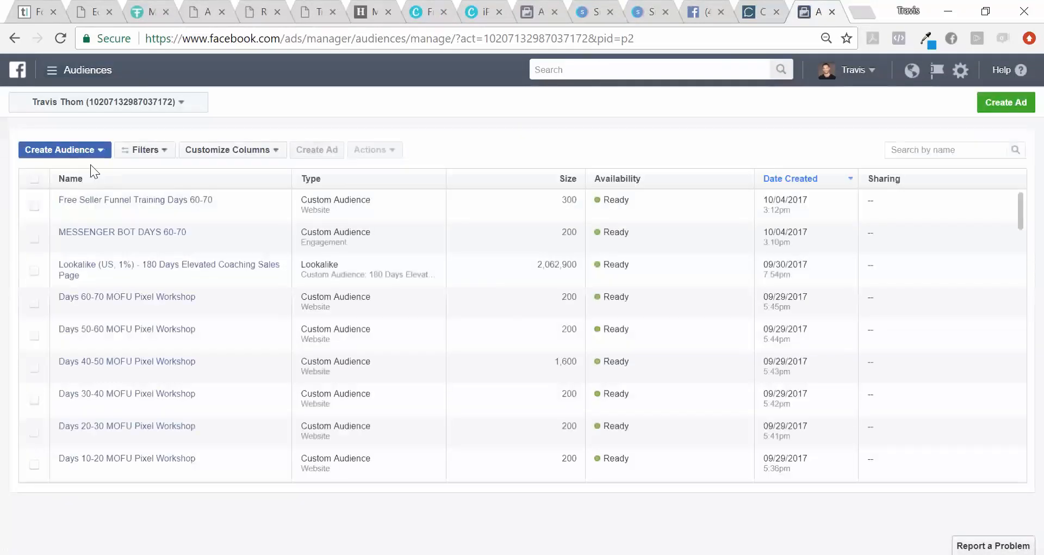
pyautogui.click(102, 158)
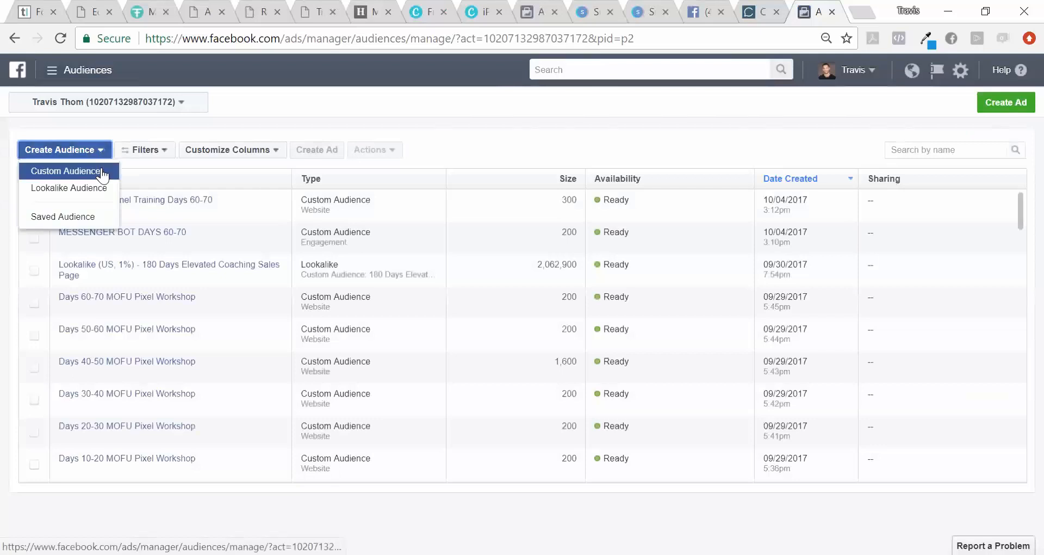
pyautogui.click(101, 169)
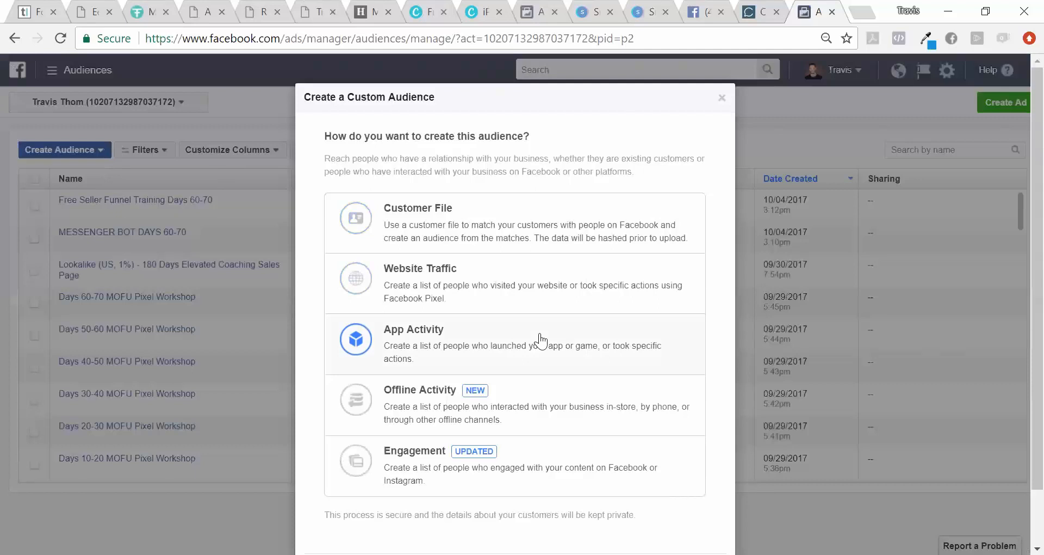
pyautogui.click(415, 472)
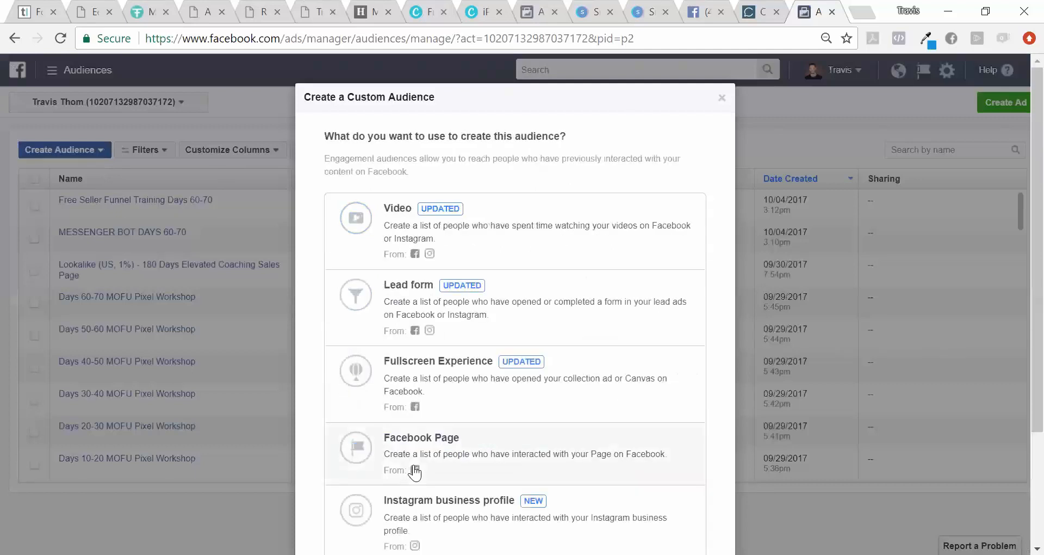
pyautogui.scroll(-3, 1018, 308)
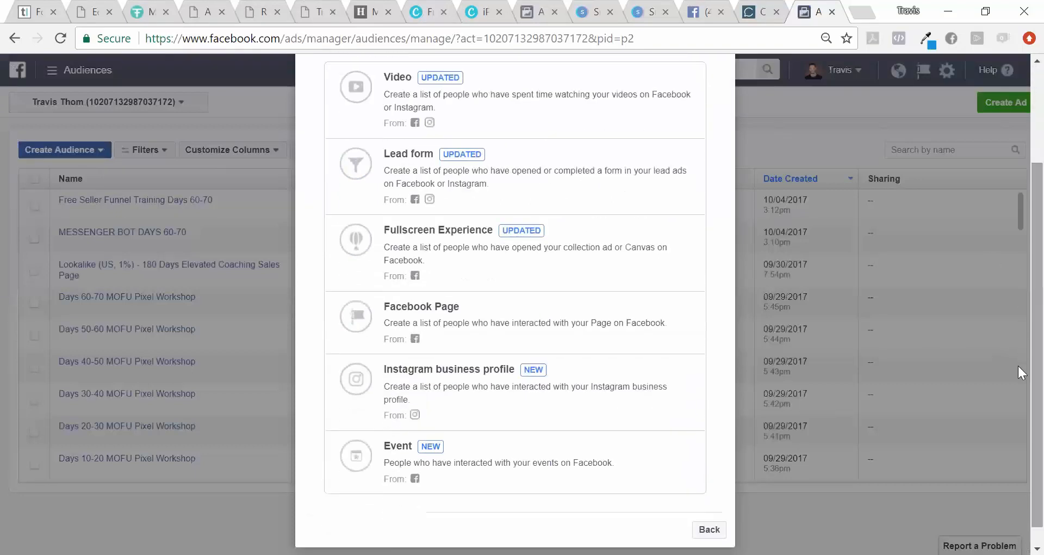
pyautogui.click(486, 324)
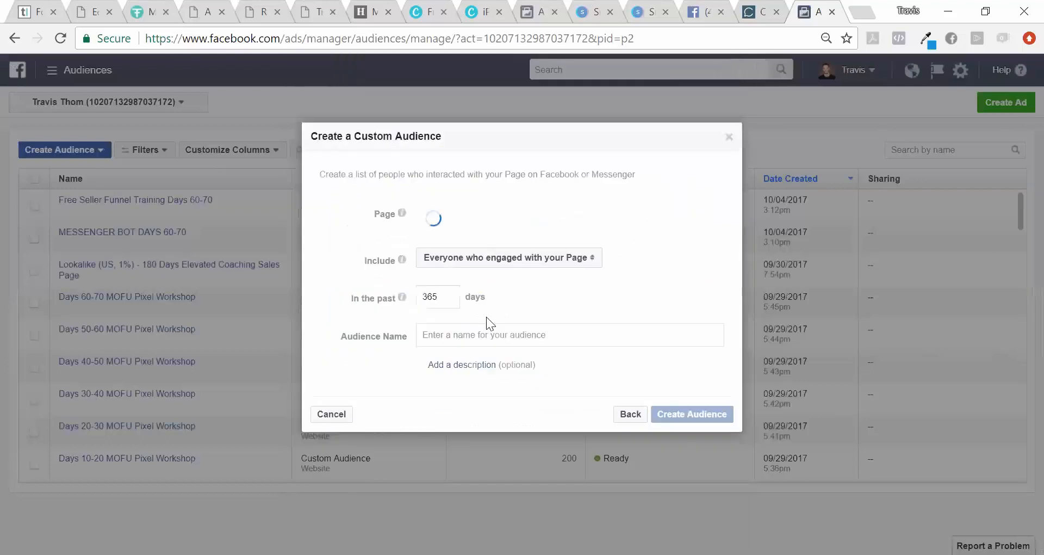
# Choose the Scottsdale Real Estate Market Report Updates page and include people who sent a message to the page.
pyautogui.click(527, 211)
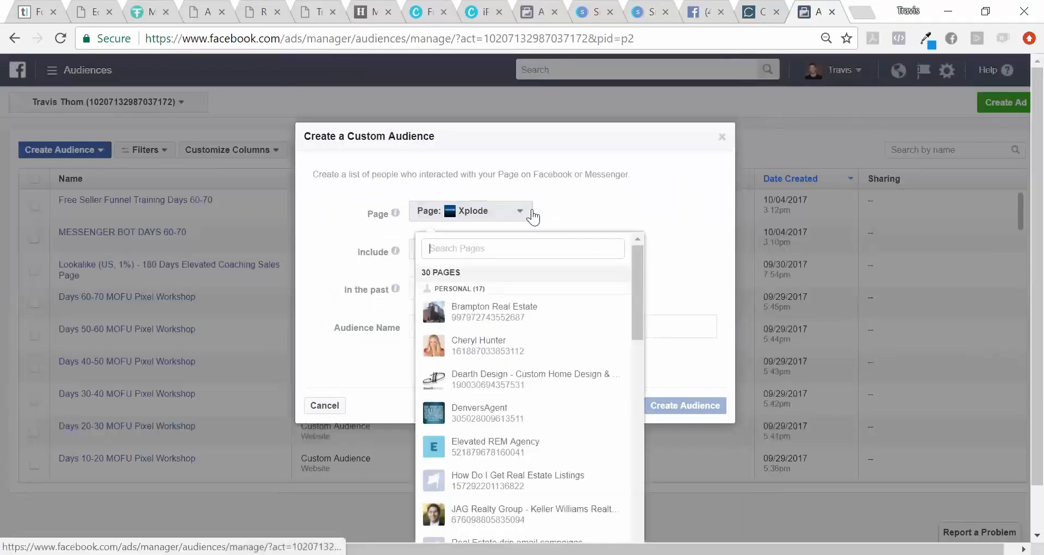
pyautogui.moveTo(639, 259); pyautogui.dragTo(642, 337)
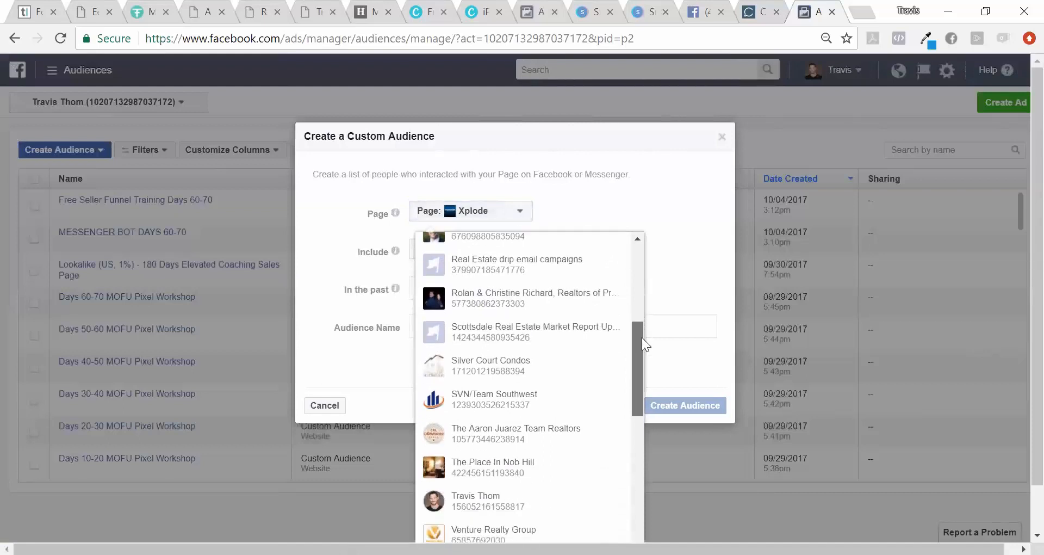
pyautogui.click(603, 333)
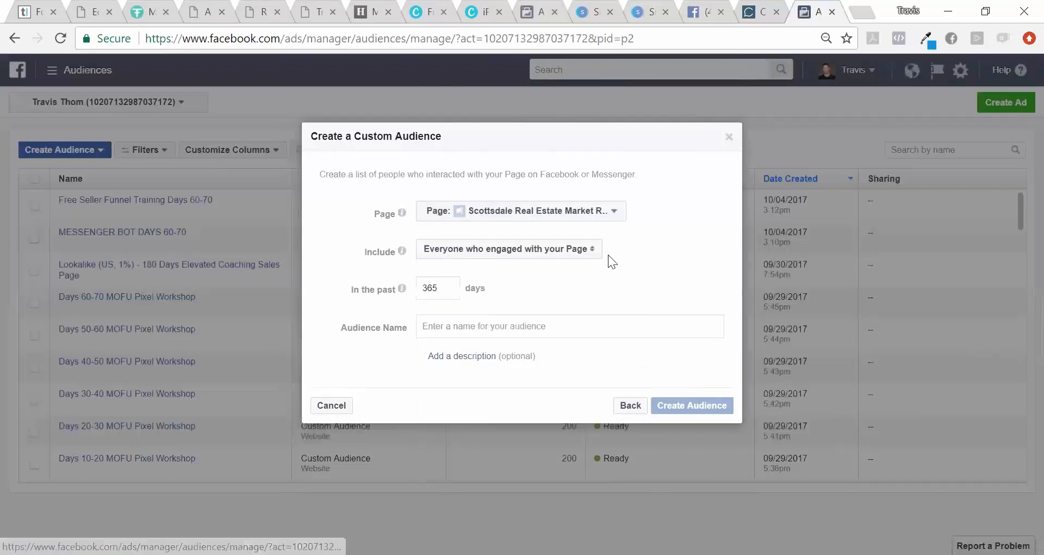
pyautogui.click(590, 255)
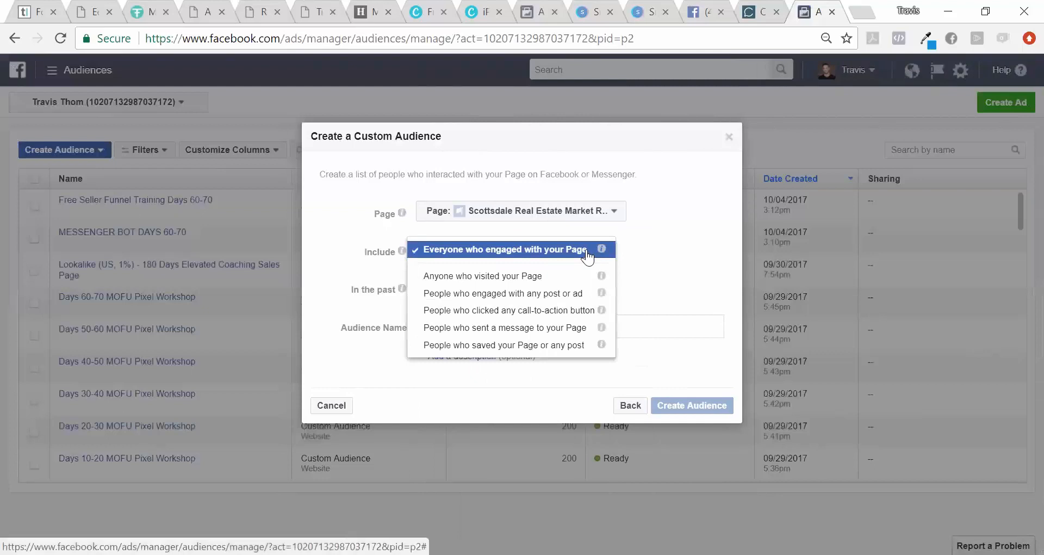
pyautogui.click(553, 329)
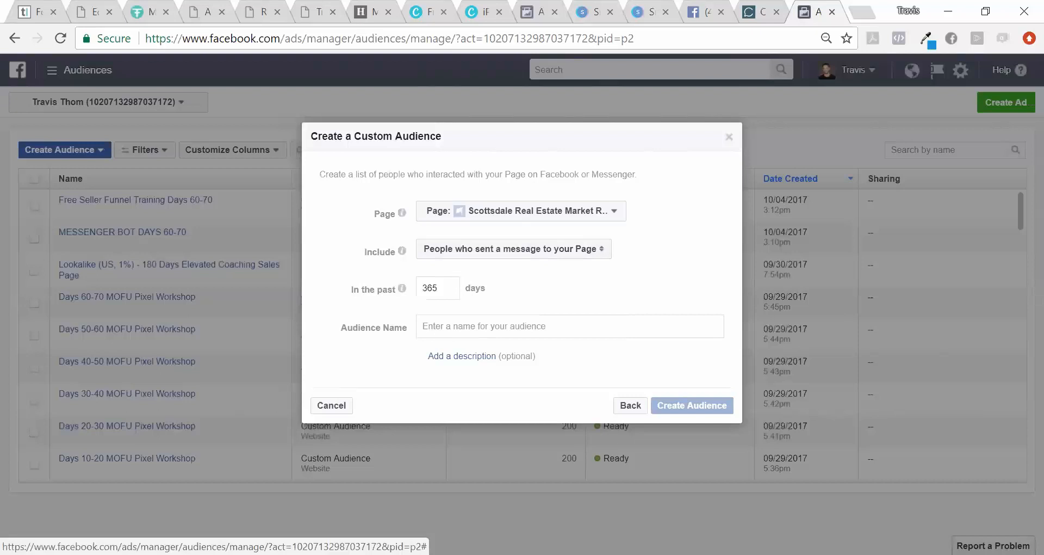
# Name the custom audience "Market Report Messenger BOT".
pyautogui.write('Scotts')
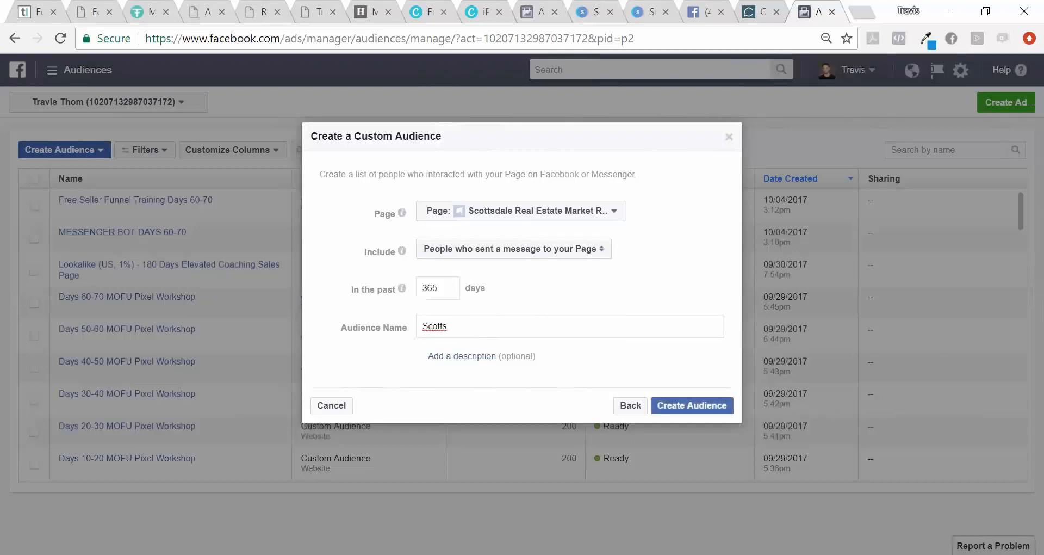
pyautogui.press('BackSpace')
pyautogui.press('BackSpace')
pyautogui.press('BackSpace')
pyautogui.press('BackSpace')
pyautogui.press('BackSpace')
pyautogui.press('BackSpace')
pyautogui.write('Market Report Messenger BOT')
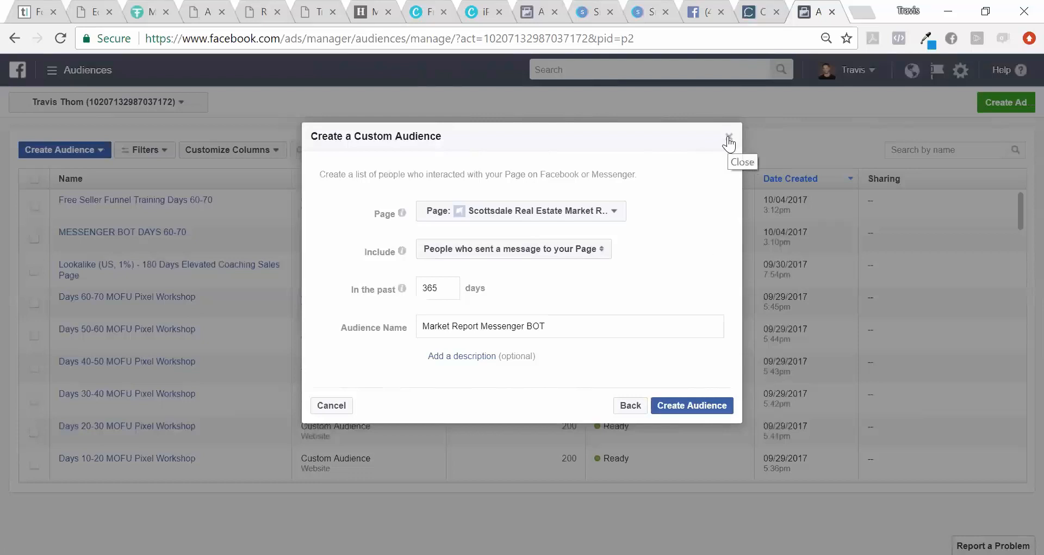
# Switch to Chatfuel, open the Scottsdale Real Estate Market Report bot and review its welcome message.
pyautogui.click(760, 8)
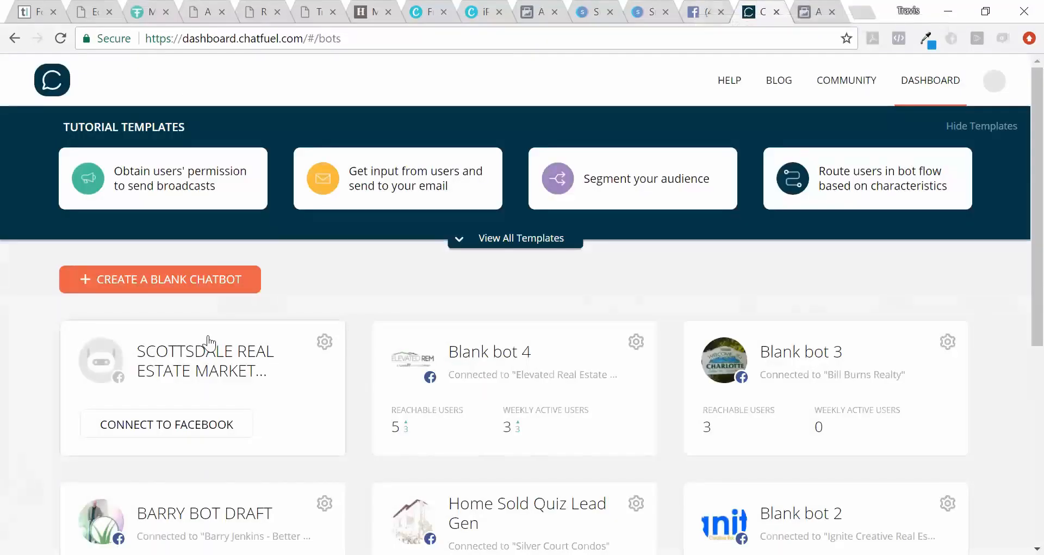
pyautogui.click(204, 362)
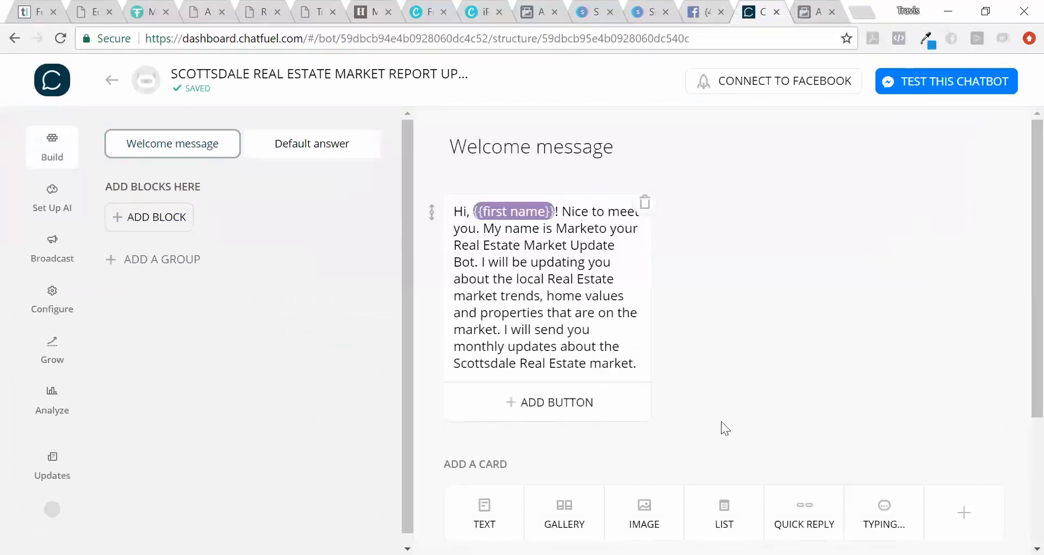
pyautogui.scroll(-1, 1018, 278)
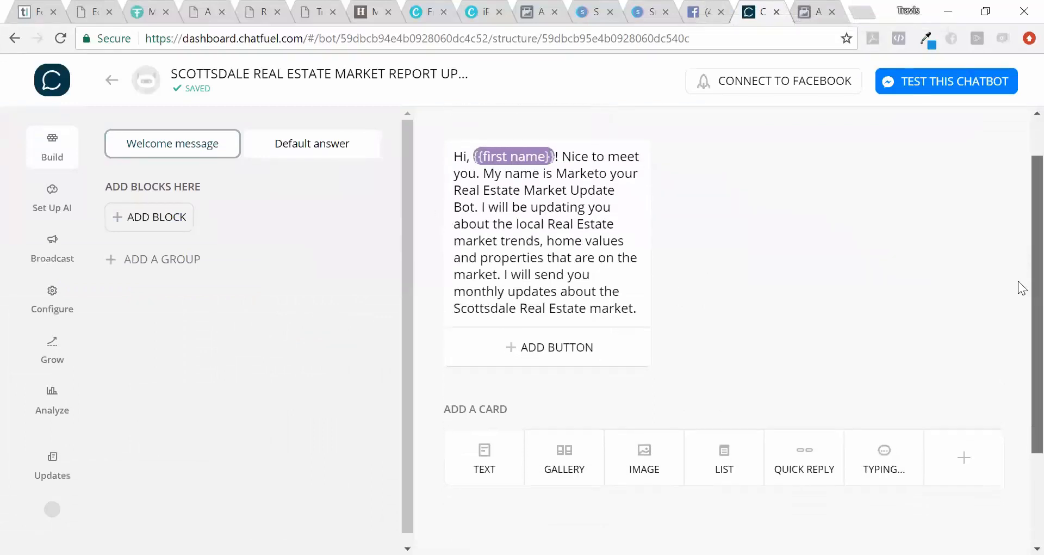
pyautogui.scroll(1, 1018, 281)
pyautogui.scroll(-2, 1018, 277)
pyautogui.moveTo(1019, 292); pyautogui.dragTo(1019, 279)
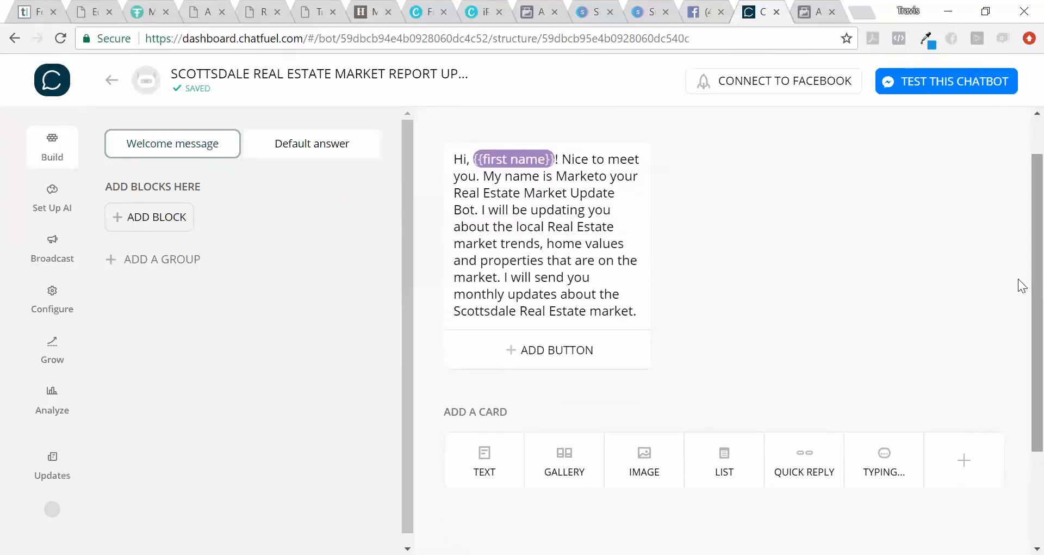
# Check the bot's scheduled broadcasts, then return to the welcome message and look it over.
pyautogui.click(46, 258)
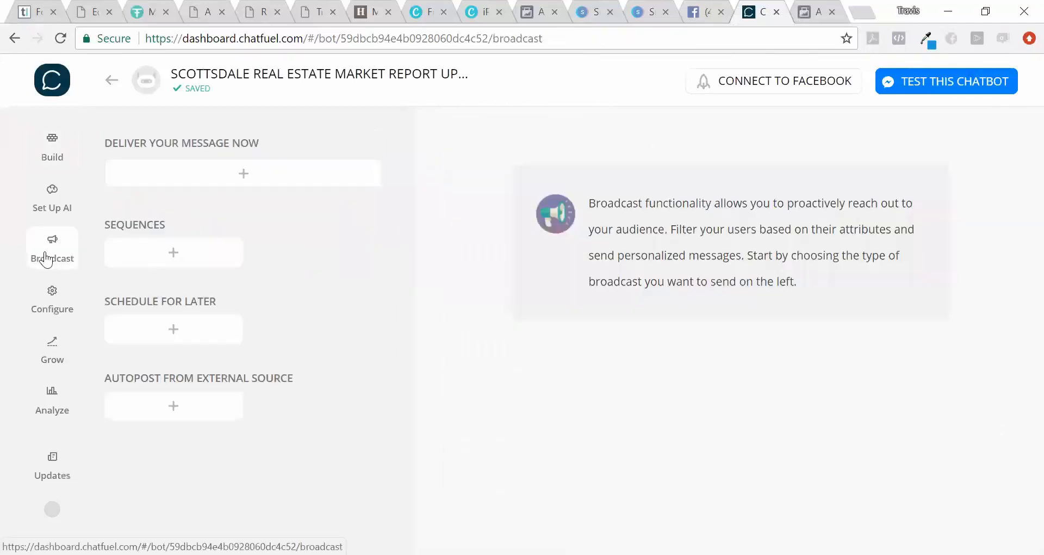
pyautogui.click(180, 337)
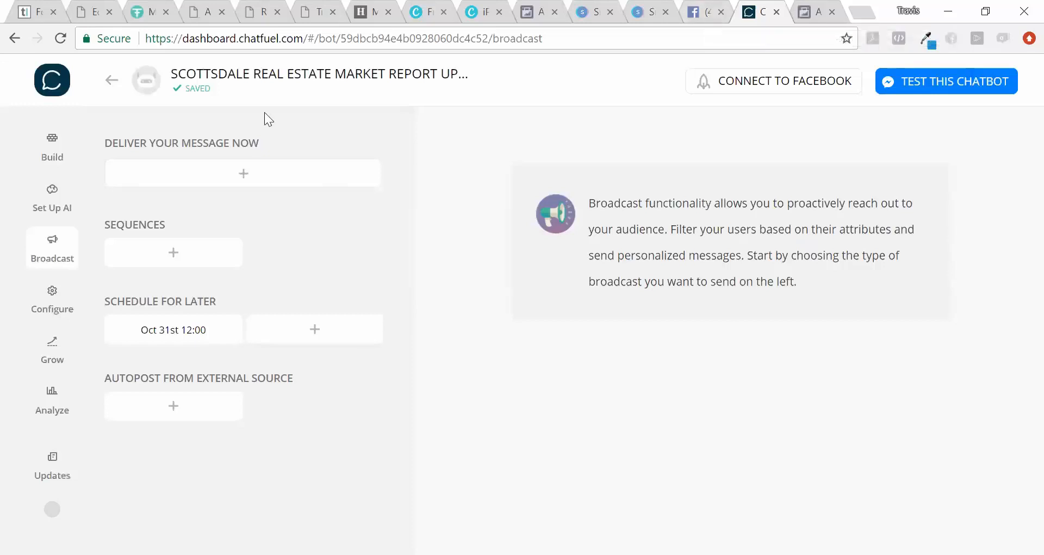
pyautogui.click(55, 143)
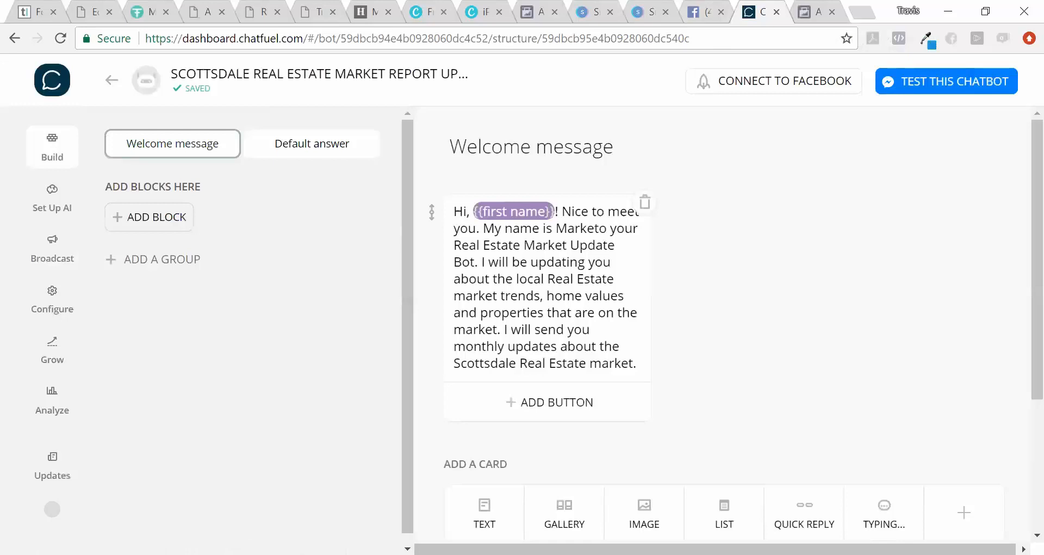
pyautogui.scroll(-1, 1019, 204)
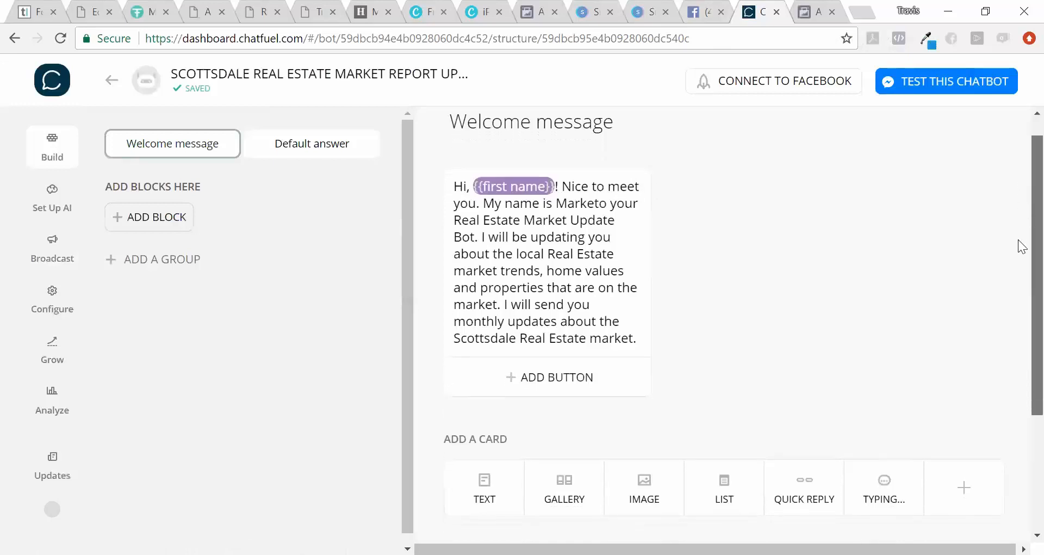
pyautogui.scroll(1, 1018, 240)
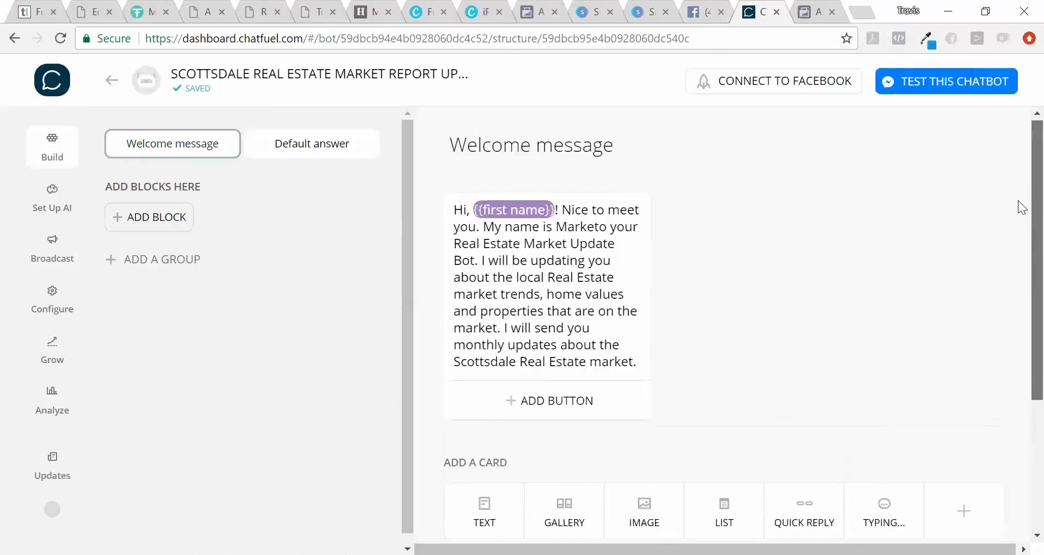
# Connect the bot to the Scottsdale Real Estate Market Report Updates Facebook page to publish it.
pyautogui.click(719, 90)
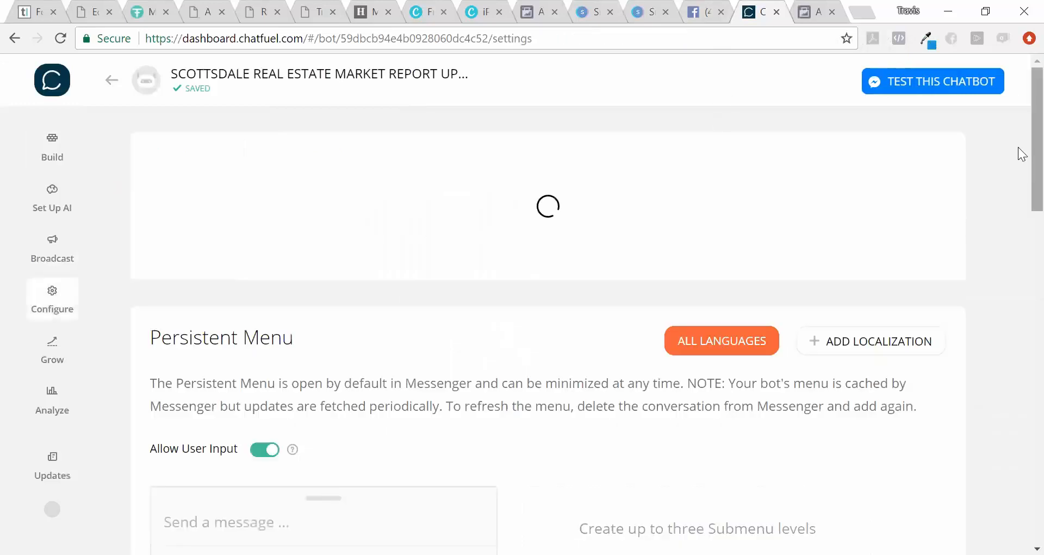
pyautogui.scroll(-2, 962, 254)
pyautogui.moveTo(962, 259); pyautogui.dragTo(961, 276)
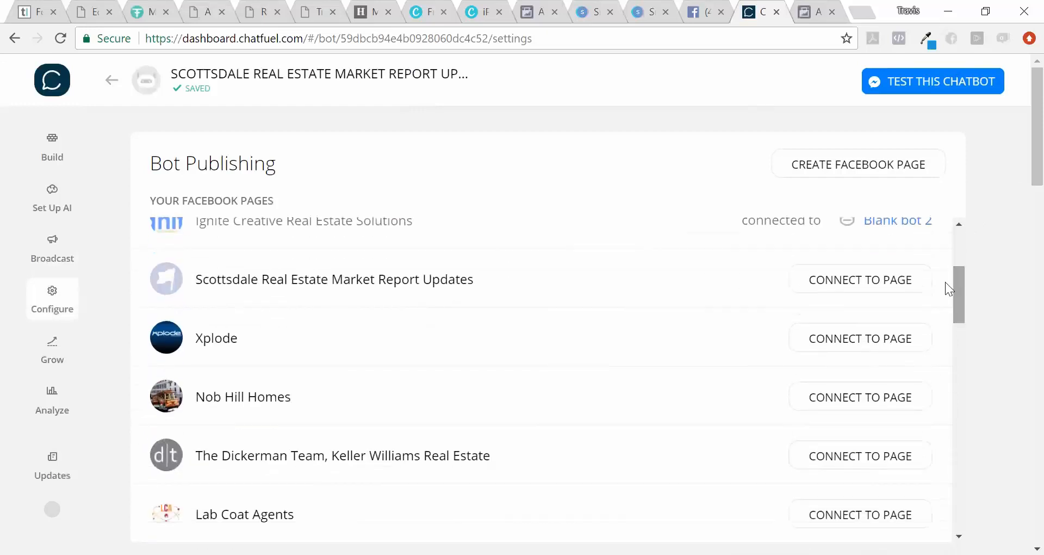
pyautogui.click(847, 281)
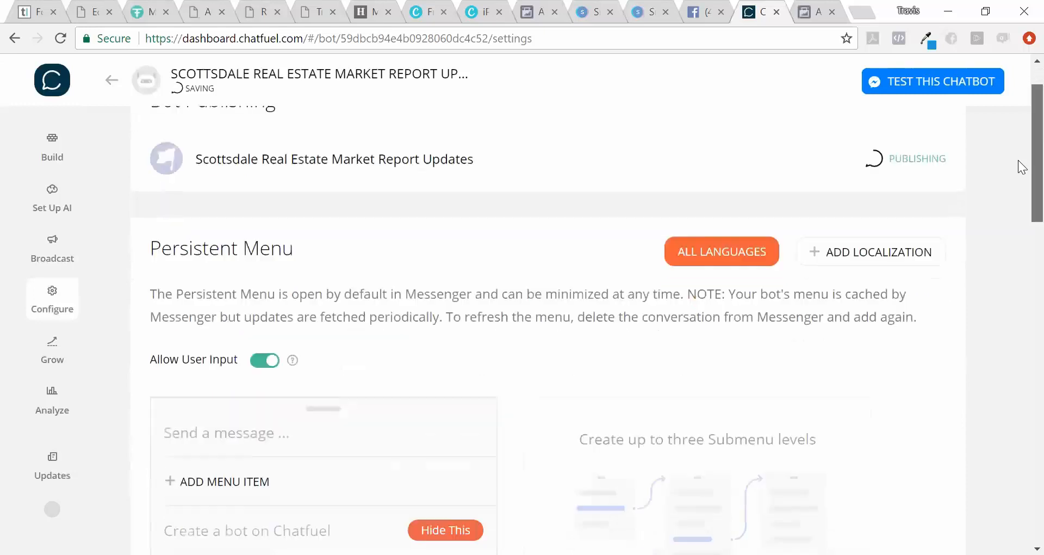
# Test the published chatbot by viewing its conversation on Messenger.com.
pyautogui.scroll(-1, 1022, 163)
pyautogui.moveTo(1019, 161); pyautogui.dragTo(1019, 165)
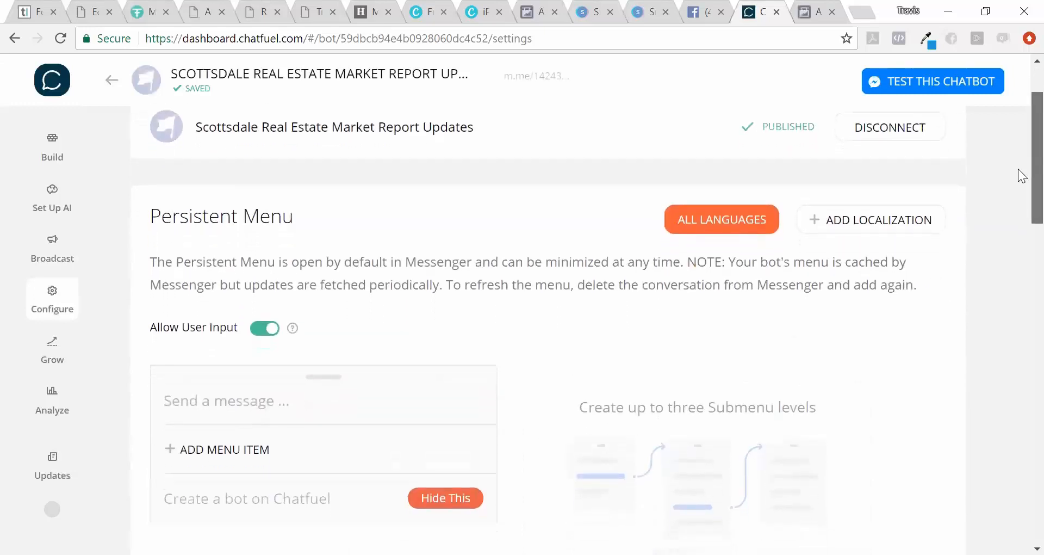
pyautogui.scroll(2, 1018, 158)
pyautogui.click(898, 80)
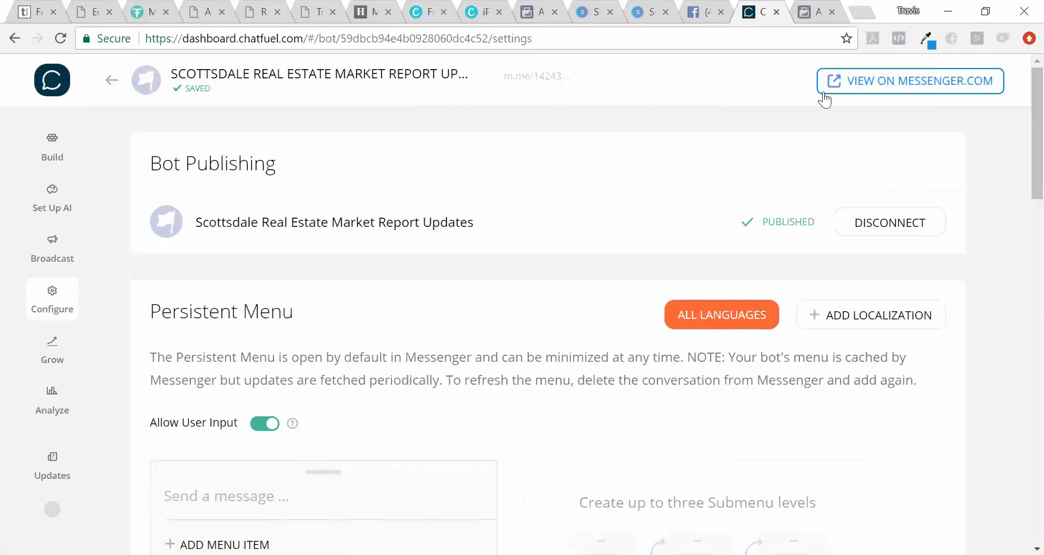
pyautogui.click(855, 85)
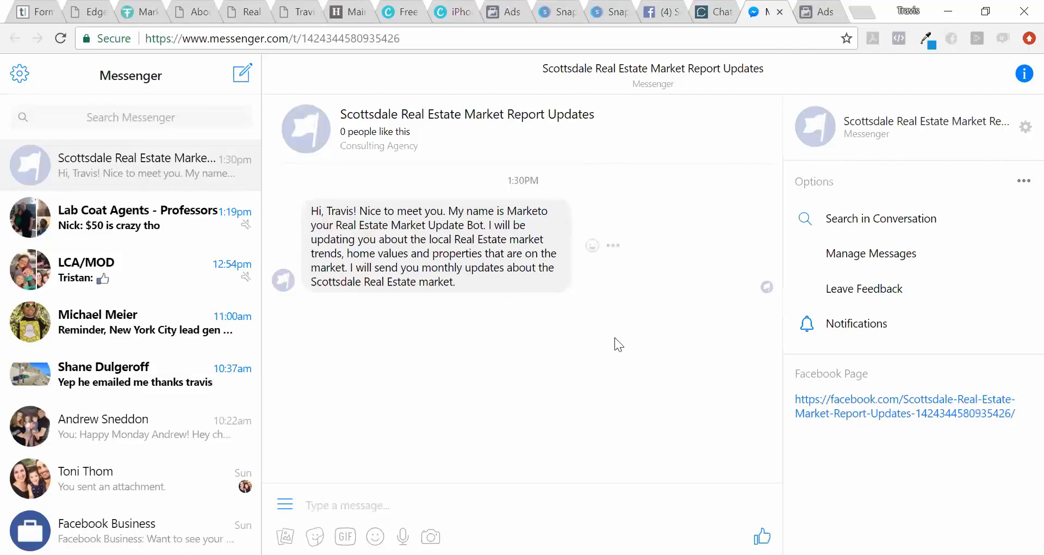
# Switch to the Ads Manager campaign creation page and name the Messages campaign "Seller Market Update BOT".
pyautogui.click(668, 10)
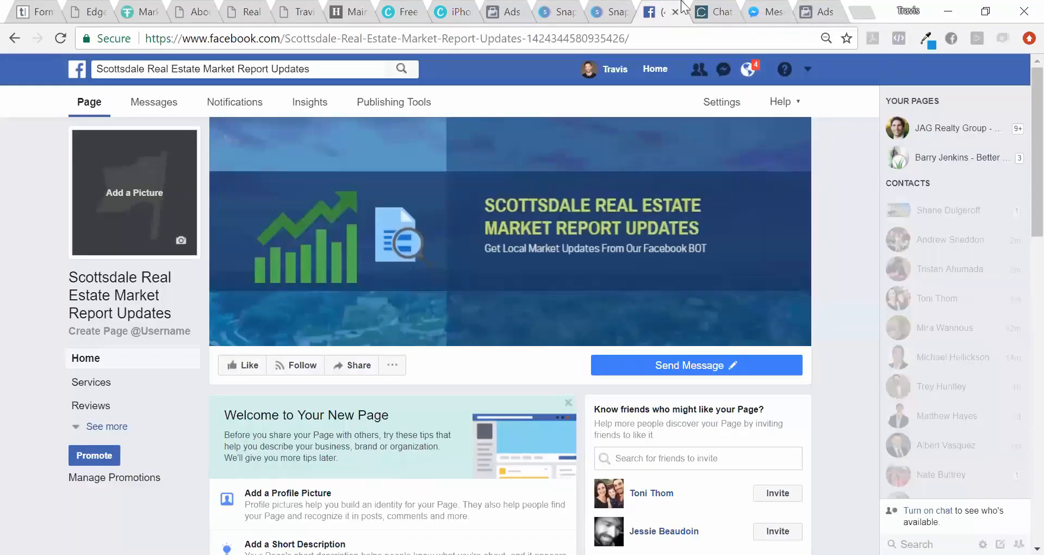
pyautogui.click(510, 13)
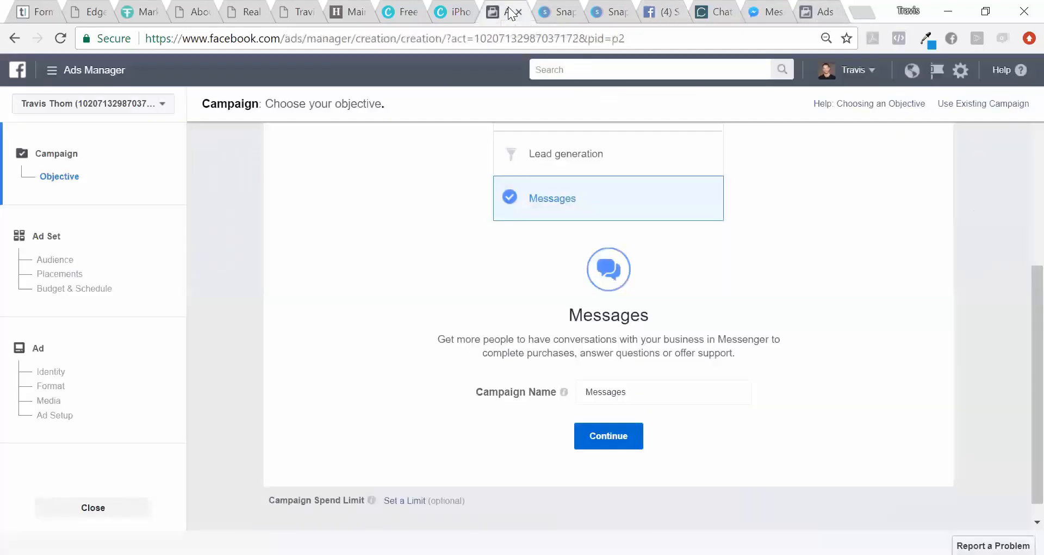
pyautogui.scroll(5, 1020, 217)
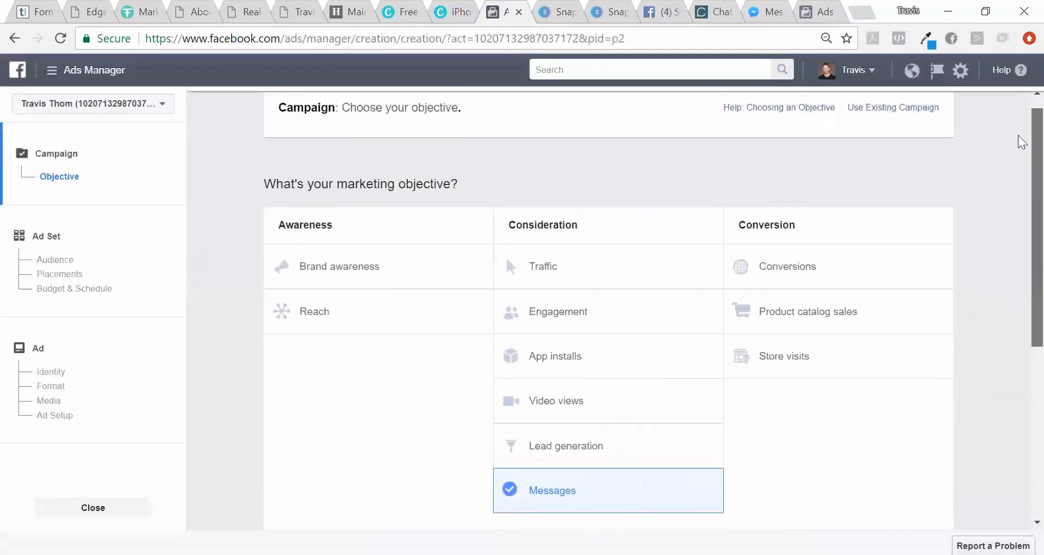
pyautogui.scroll(-5, 1019, 163)
pyautogui.scroll(-1, 1022, 295)
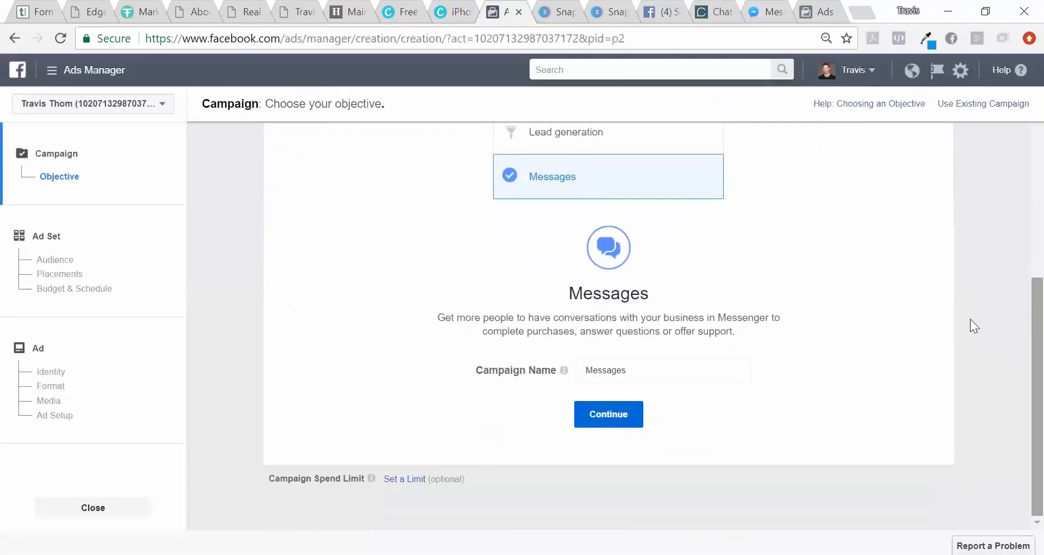
pyautogui.click(626, 370)
pyautogui.moveTo(626, 371); pyautogui.dragTo(584, 380)
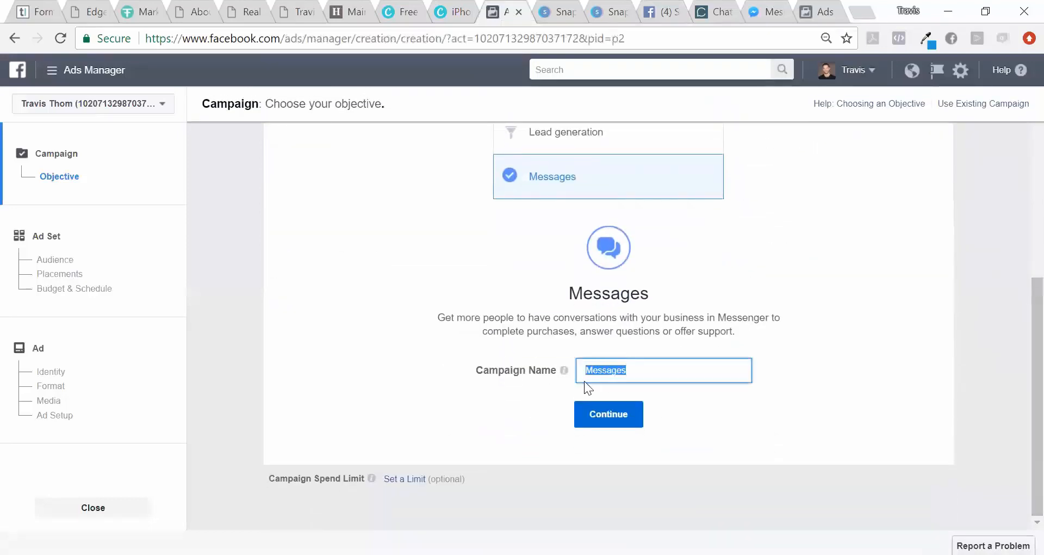
pyautogui.write('Seller Market Update BOT')
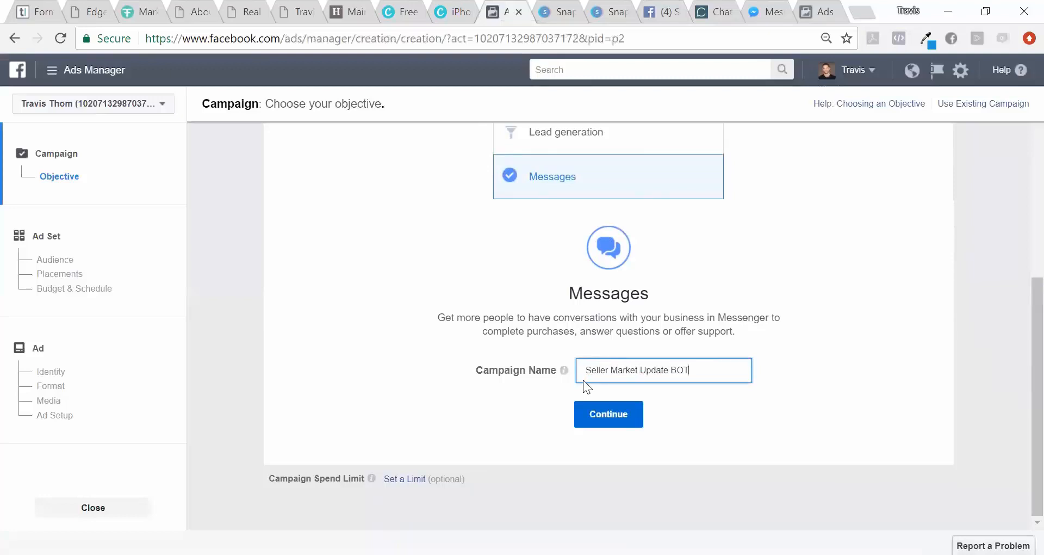
# Proceed to the ad set and name it "Scottsdale Market Update BOT- Targeting Home Owners".
pyautogui.click(594, 419)
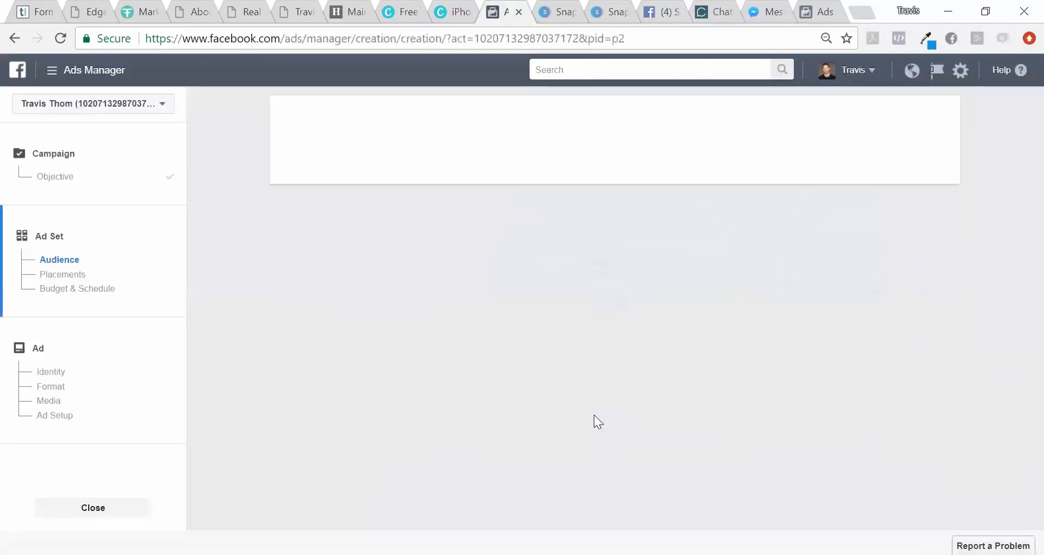
pyautogui.moveTo(399, 155); pyautogui.dragTo(349, 159)
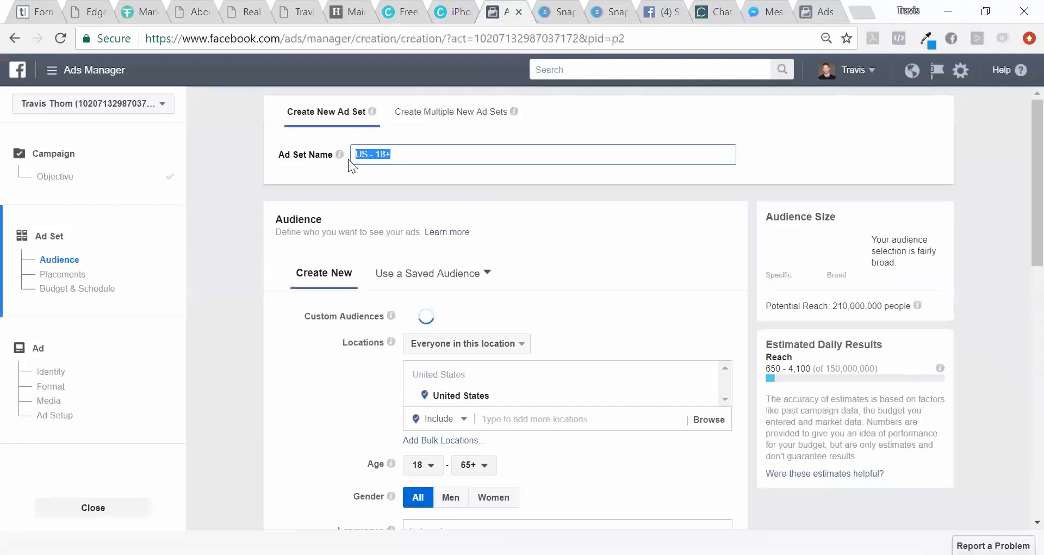
pyautogui.press('BackSpace')
pyautogui.write('Scottsd')
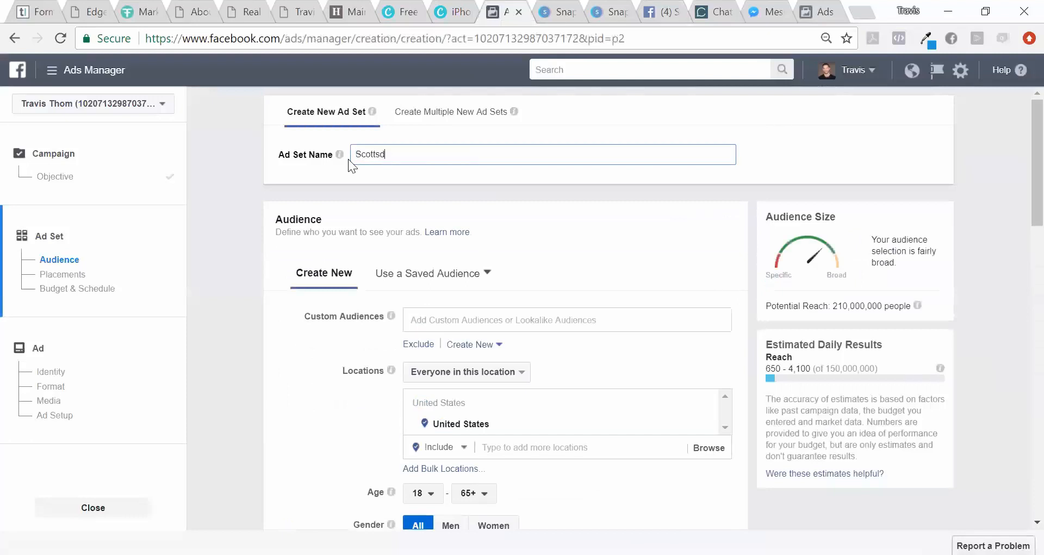
pyautogui.write('ale Market Update BOT- Trag')
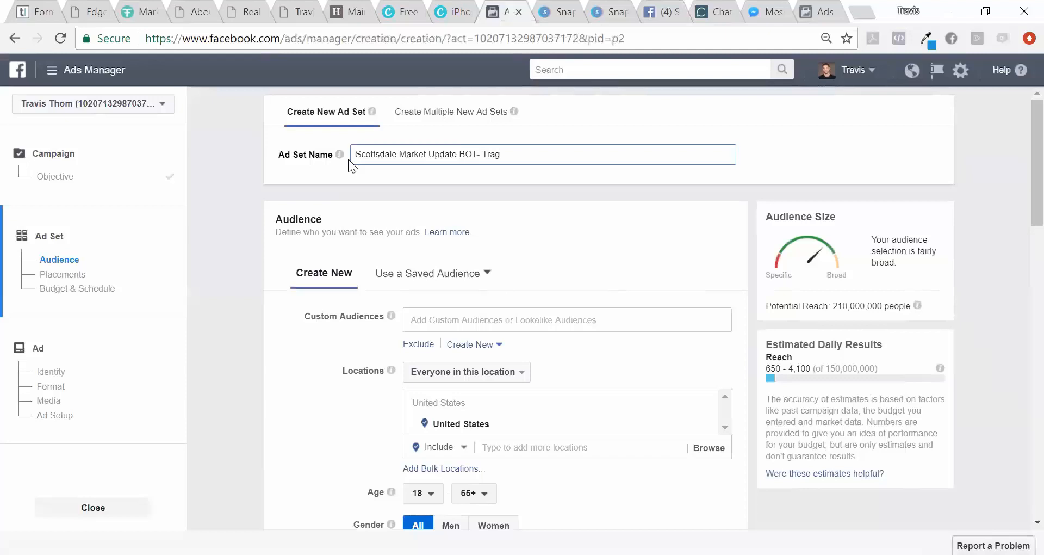
pyautogui.write('eting Home Owners')
pyautogui.rightClick(493, 156)
pyautogui.click(496, 164)
# Change the audience location to the city of Scottsdale, Arizona, United States.
pyautogui.scroll(-3, 1021, 173)
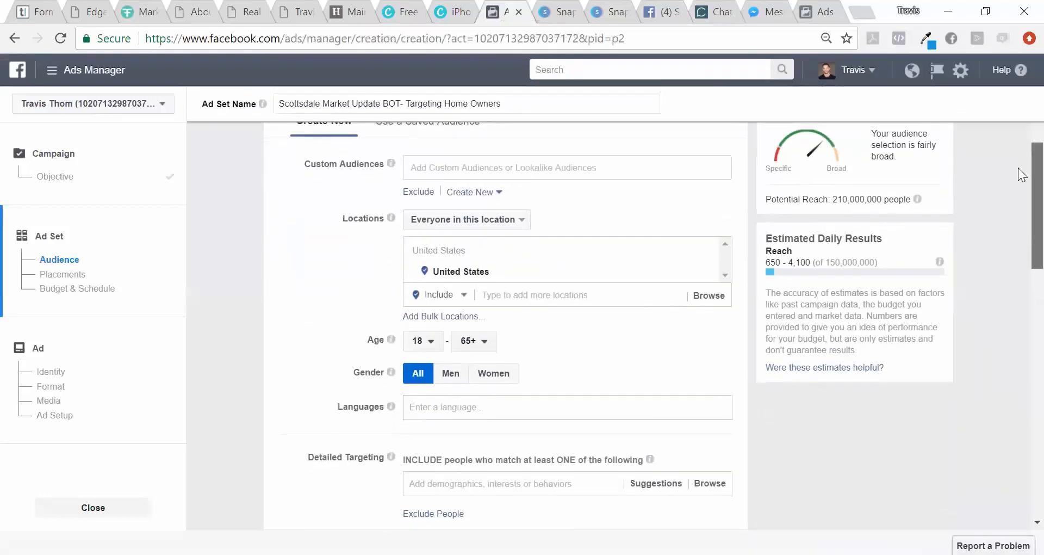
pyautogui.moveTo(1019, 168)
pyautogui.mouseDown()
pyautogui.moveTo(1022, 228)
pyautogui.moveTo(1019, 178)
pyautogui.mouseUp()
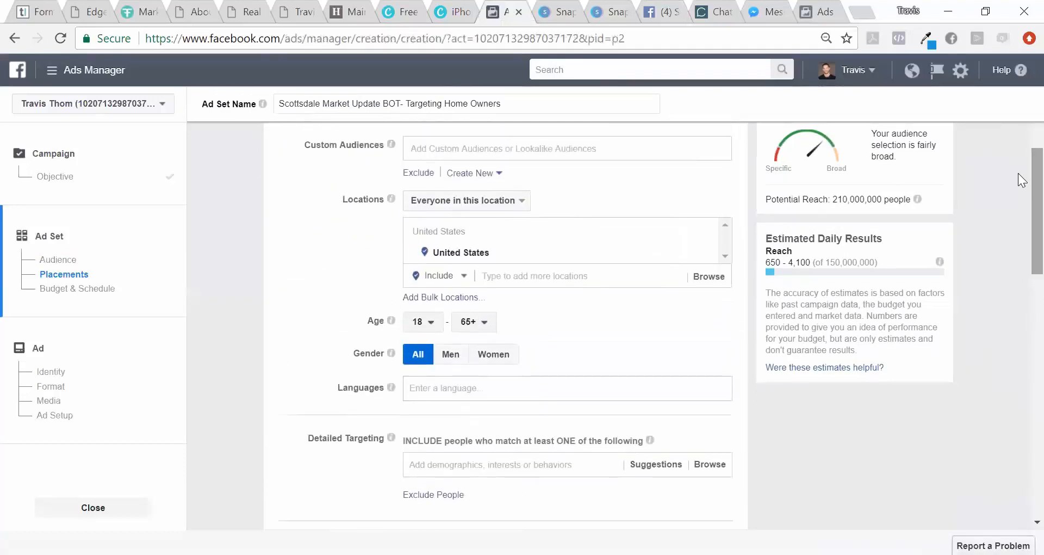
pyautogui.click(544, 277)
pyautogui.write('Scot')
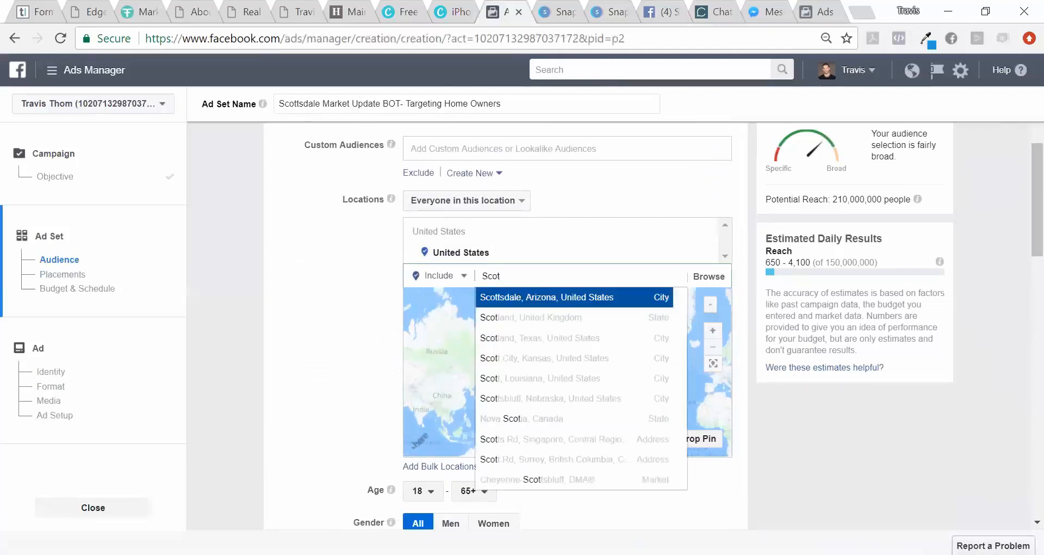
pyautogui.click(552, 296)
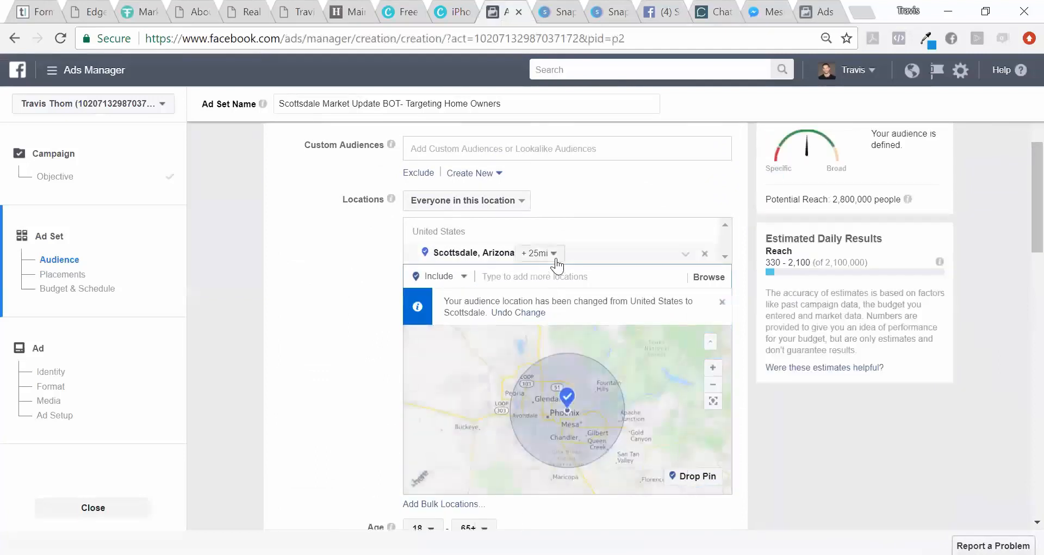
# Limit the Scottsdale location to the current city only and target people who live in this location.
pyautogui.click(556, 257)
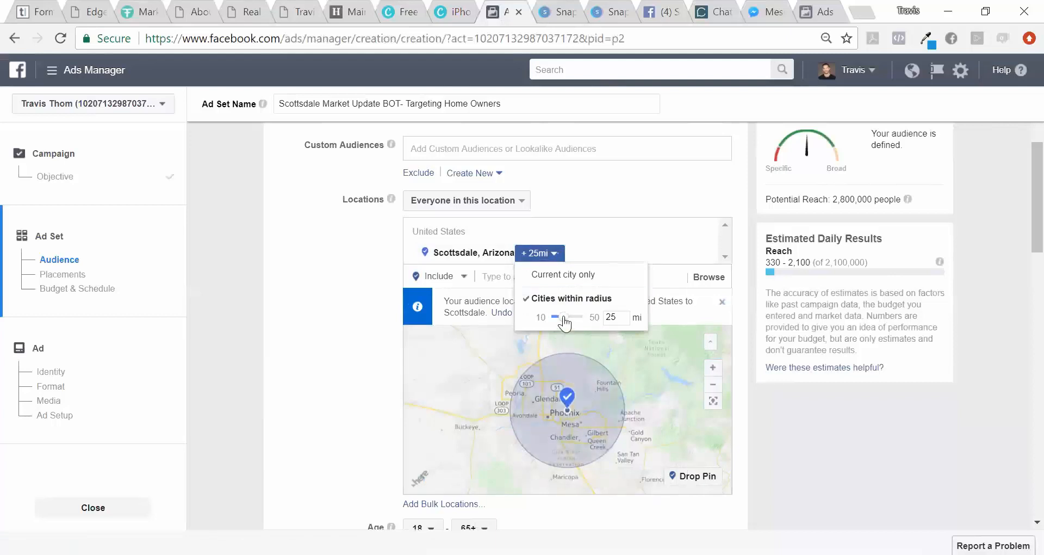
pyautogui.click(563, 275)
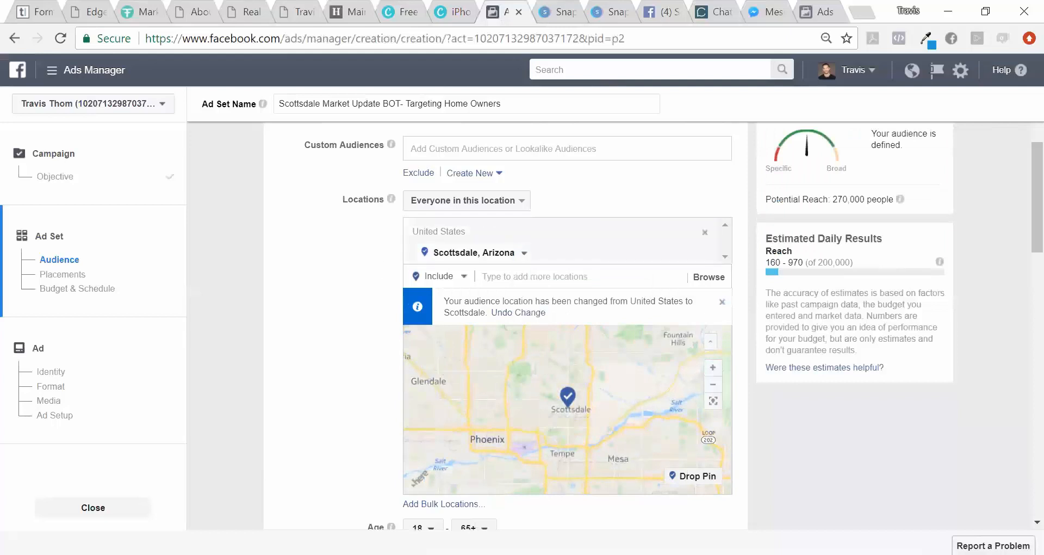
pyautogui.click(492, 206)
pyautogui.click(499, 219)
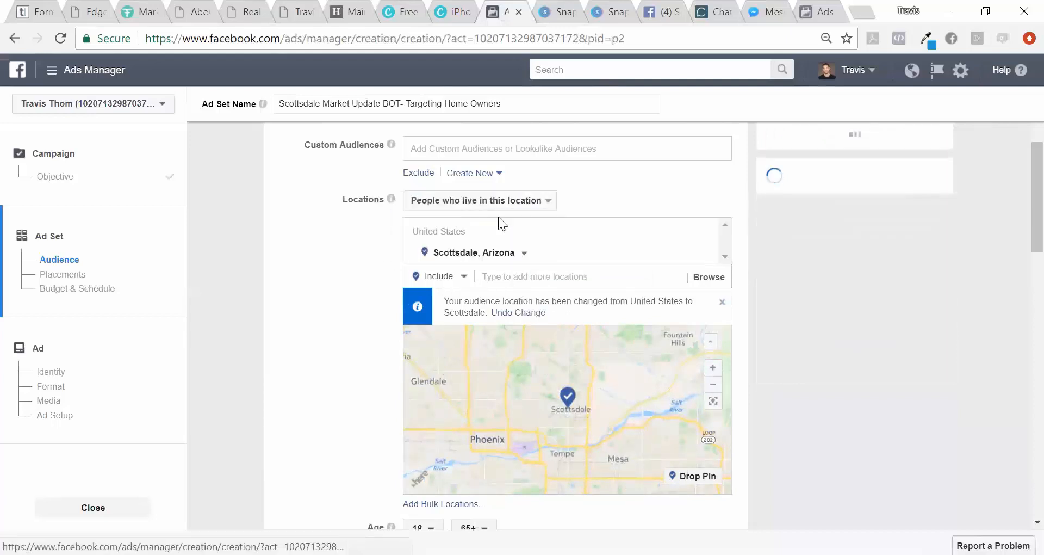
# Add the Homeowners demographic to the audience's included detailed targeting.
pyautogui.moveTo(1033, 212); pyautogui.dragTo(1024, 325)
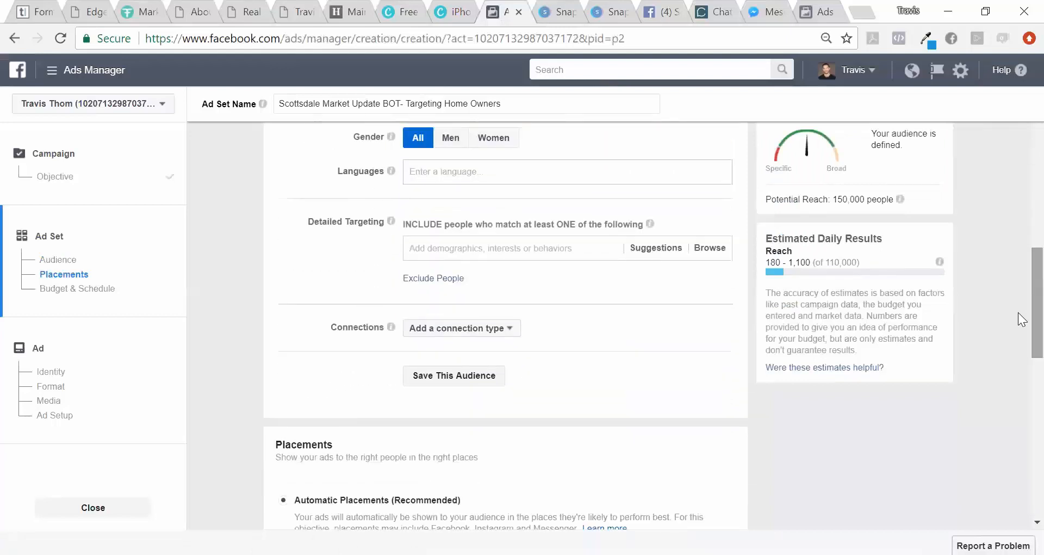
pyautogui.click(543, 255)
pyautogui.click(536, 294)
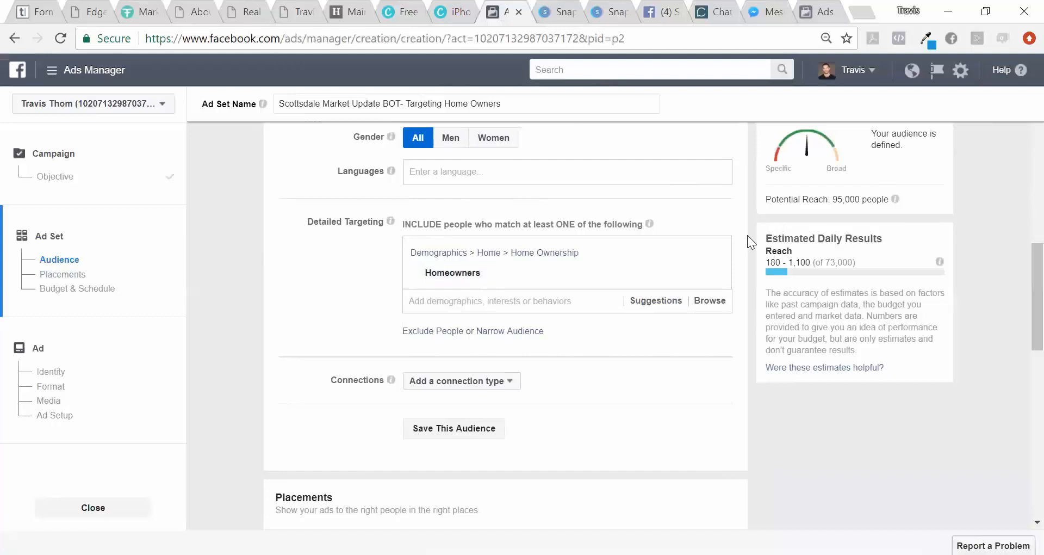
# Exclude people in the Renters home ownership demographic from the audience.
pyautogui.scroll(-1, 1019, 318)
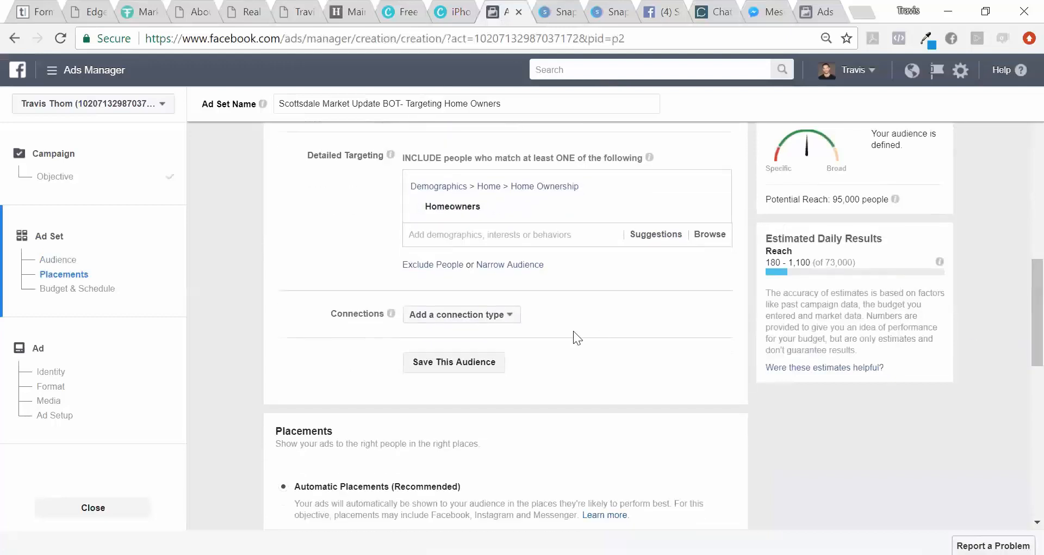
pyautogui.click(462, 267)
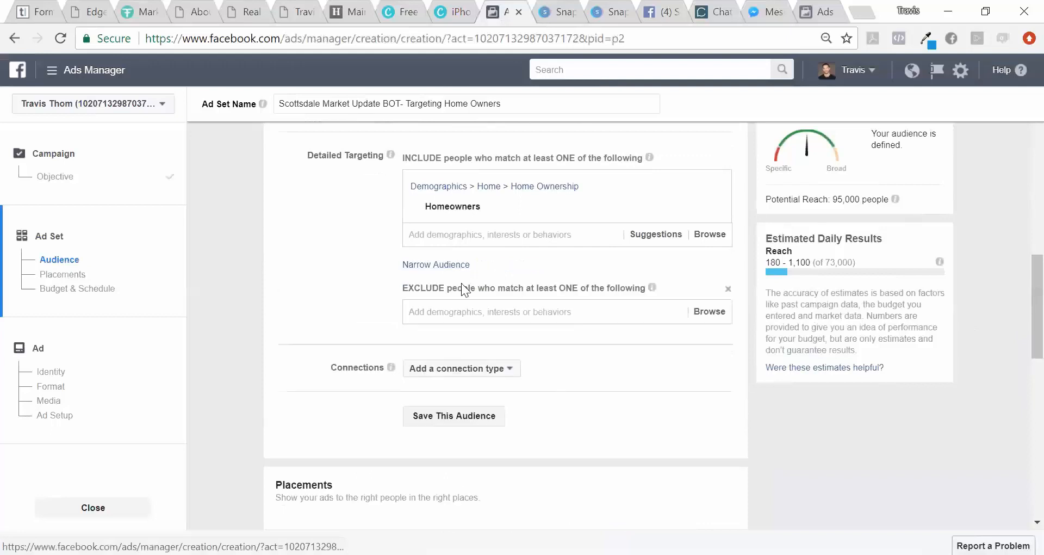
pyautogui.click(461, 307)
pyautogui.write('re')
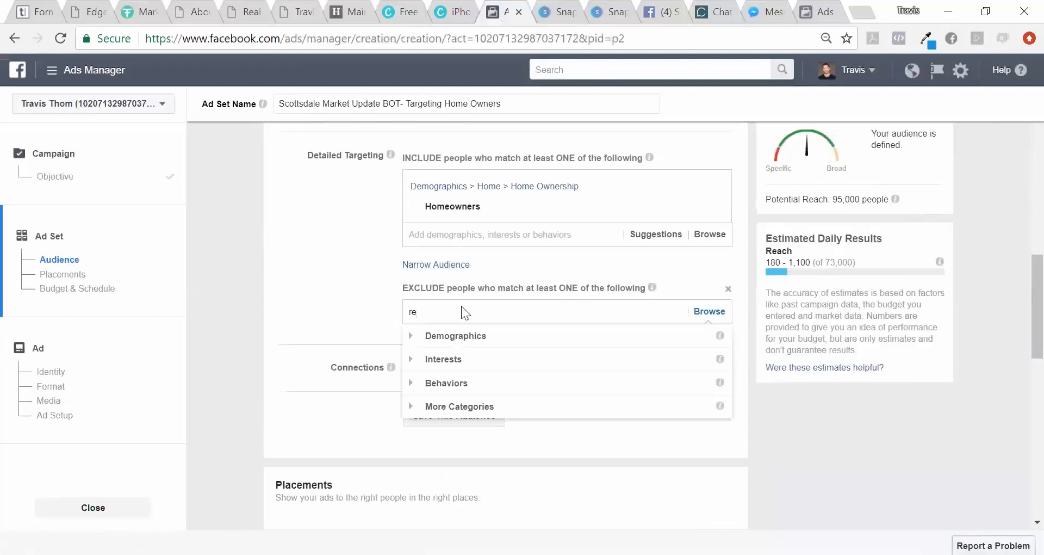
pyautogui.write('nters')
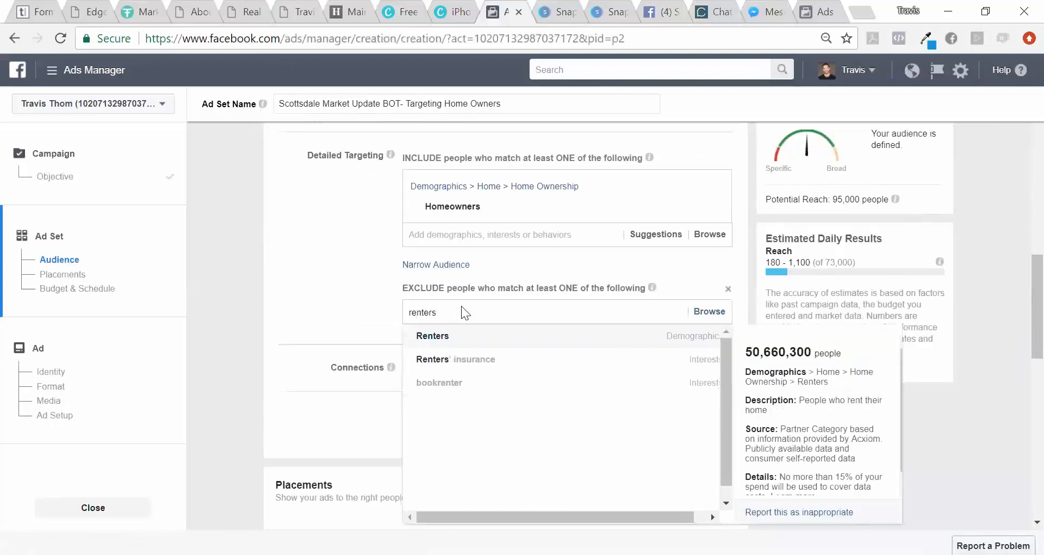
pyautogui.click(462, 336)
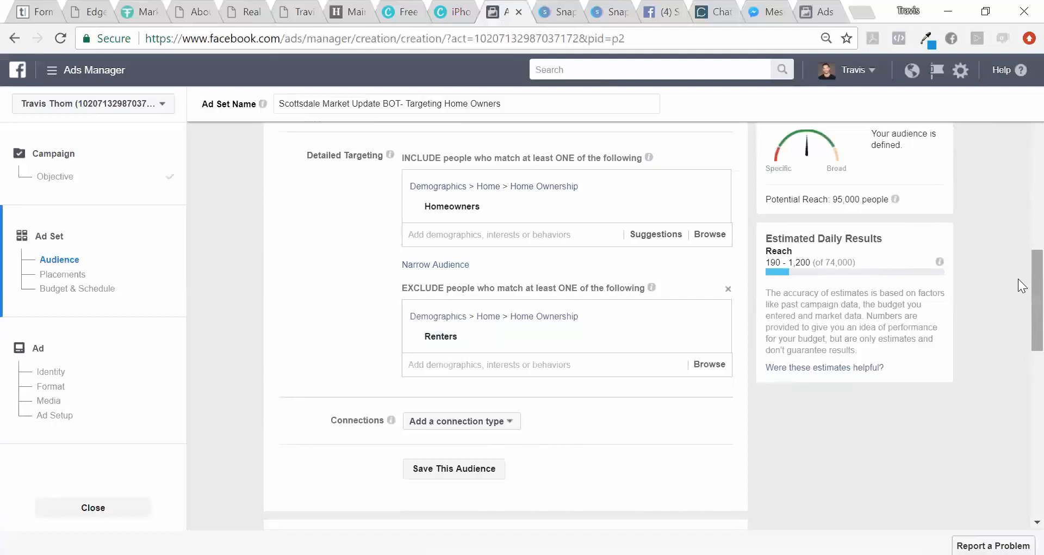
# Switch to manually edited placements and remove Instagram and Messenger, keeping Facebook Feeds.
pyautogui.moveTo(1018, 280); pyautogui.dragTo(1018, 284)
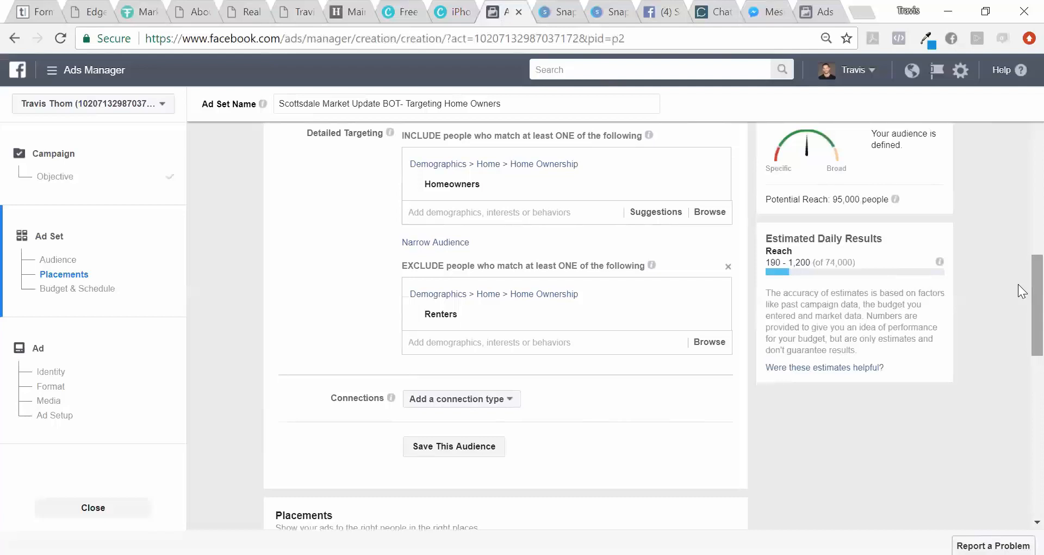
pyautogui.scroll(-1, 1020, 291)
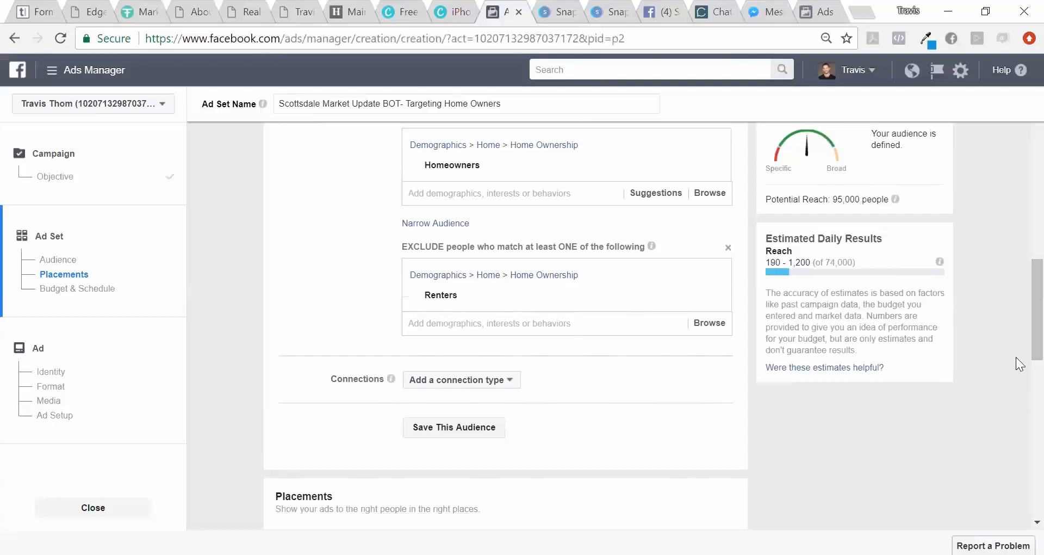
pyautogui.moveTo(1023, 315); pyautogui.dragTo(1022, 398)
pyautogui.click(286, 238)
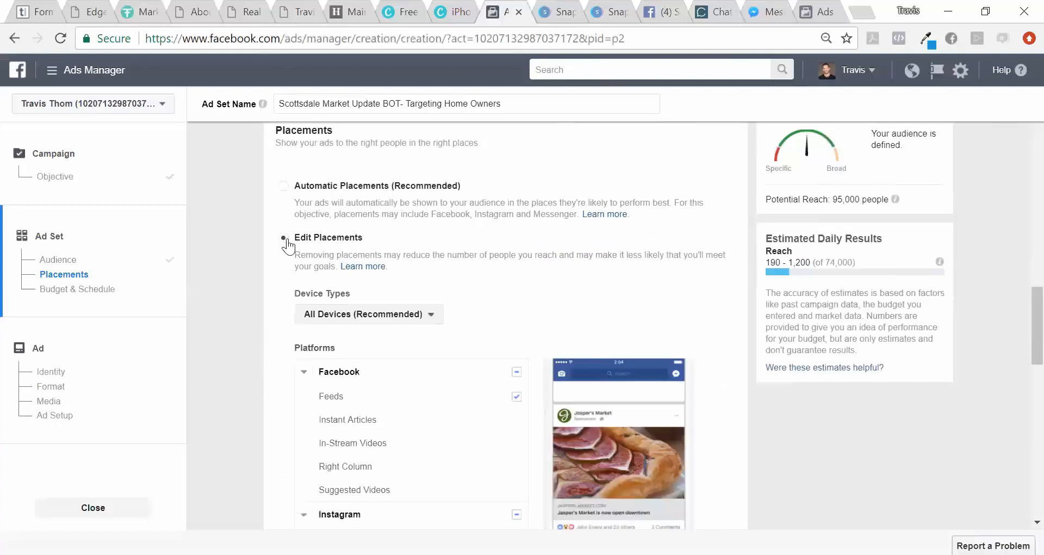
pyautogui.moveTo(1023, 336); pyautogui.dragTo(1022, 377)
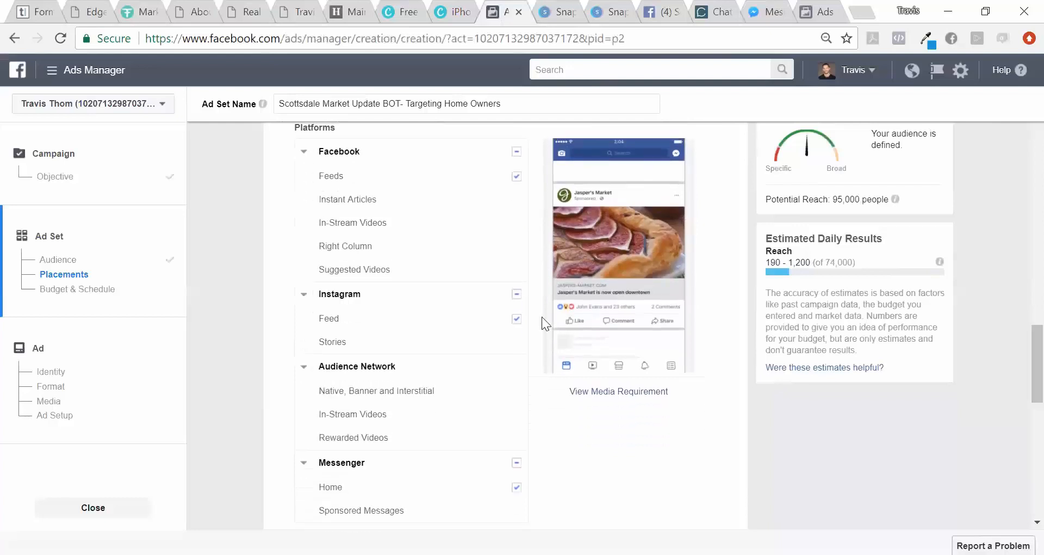
pyautogui.click(516, 295)
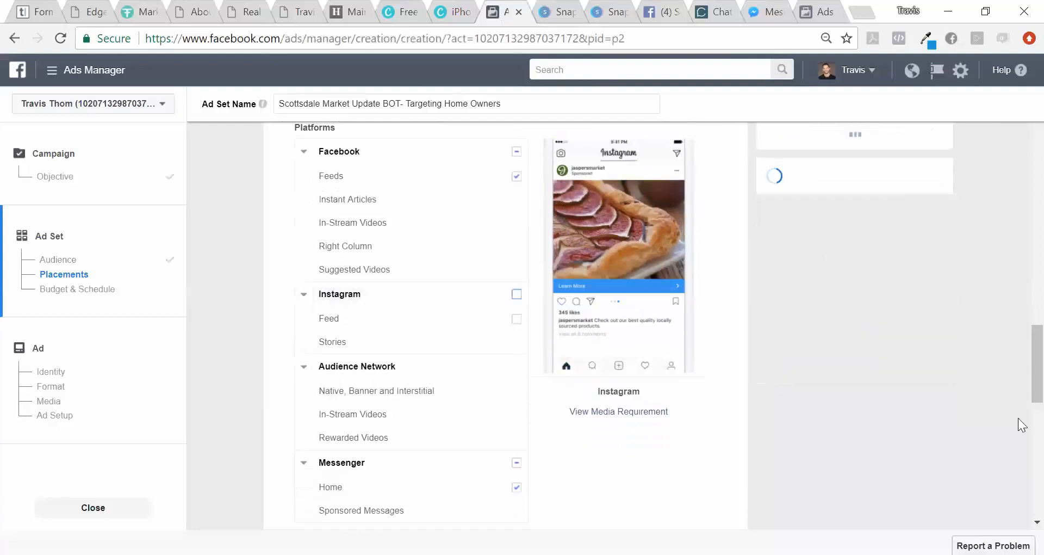
pyautogui.moveTo(1023, 375); pyautogui.dragTo(1023, 407)
pyautogui.click(516, 304)
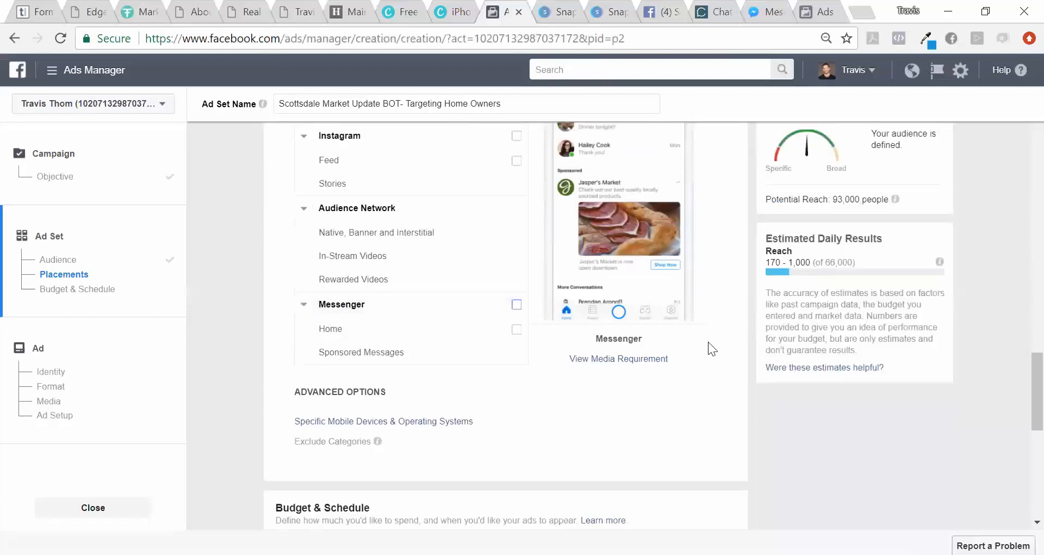
pyautogui.moveTo(1022, 375); pyautogui.dragTo(1019, 338)
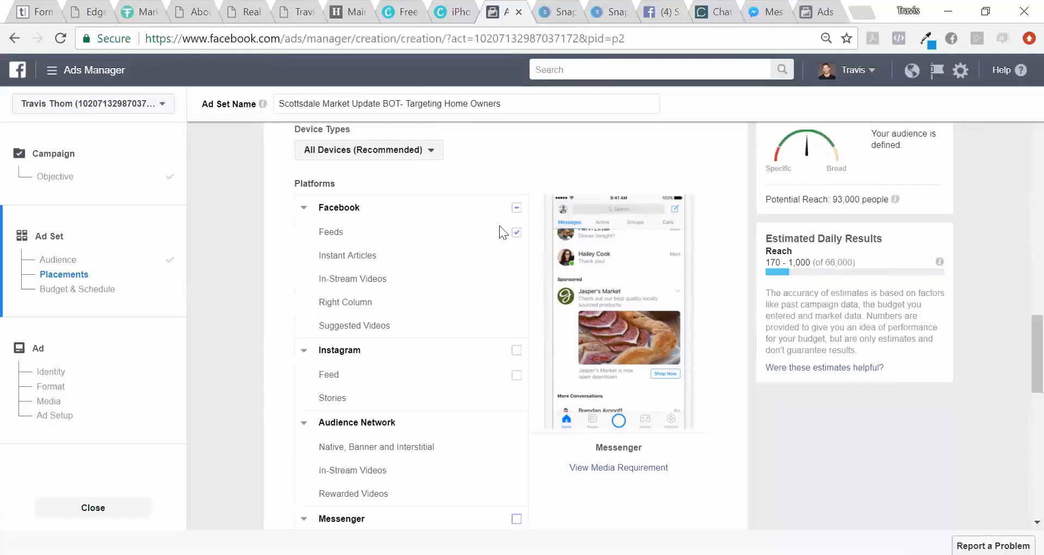
# Set the ad set's daily budget to $10.00.
pyautogui.moveTo(1023, 348); pyautogui.dragTo(1022, 447)
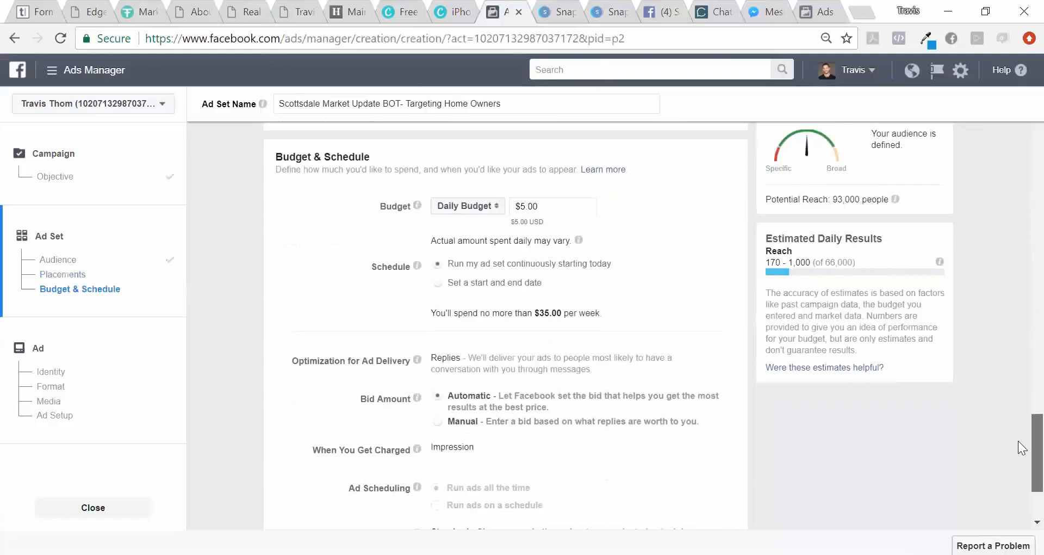
pyautogui.click(518, 206)
pyautogui.moveTo(517, 206); pyautogui.dragTo(524, 206)
pyautogui.write('10')
pyautogui.click(682, 224)
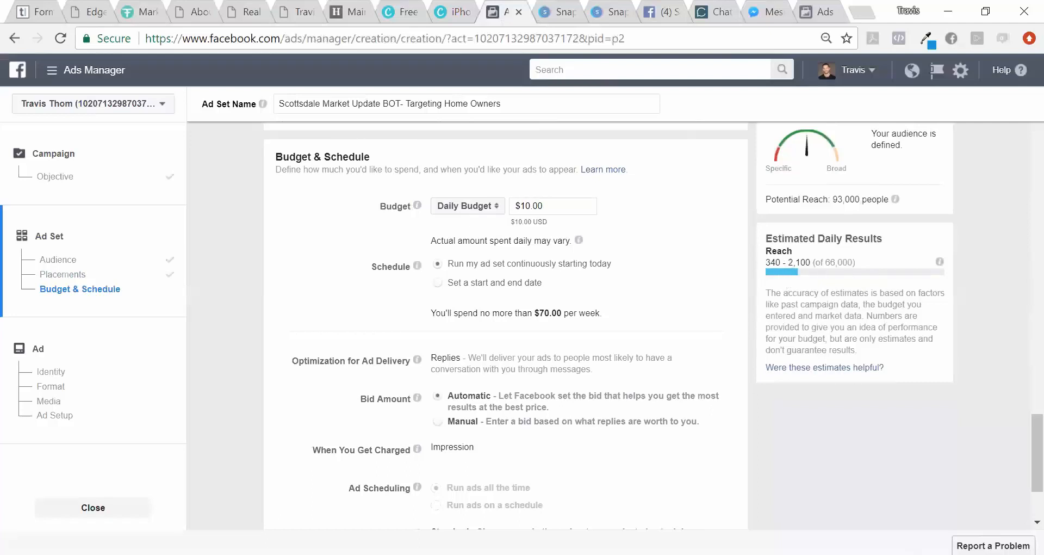
# Schedule the ad set with a start and end date, starting Oct 10, 2017, and continue to the ad setup.
pyautogui.moveTo(1033, 424); pyautogui.dragTo(1033, 430)
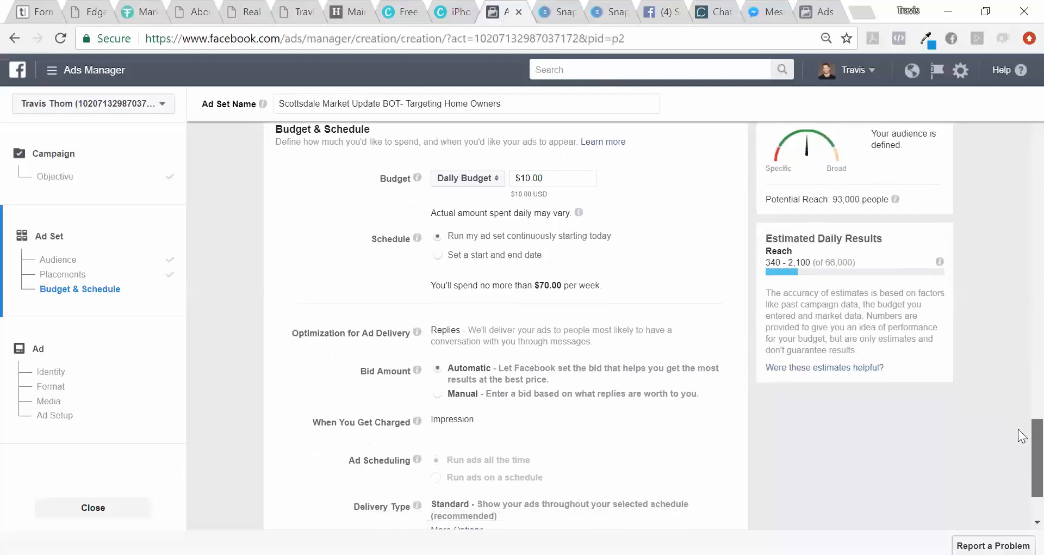
pyautogui.scroll(-2, 1018, 429)
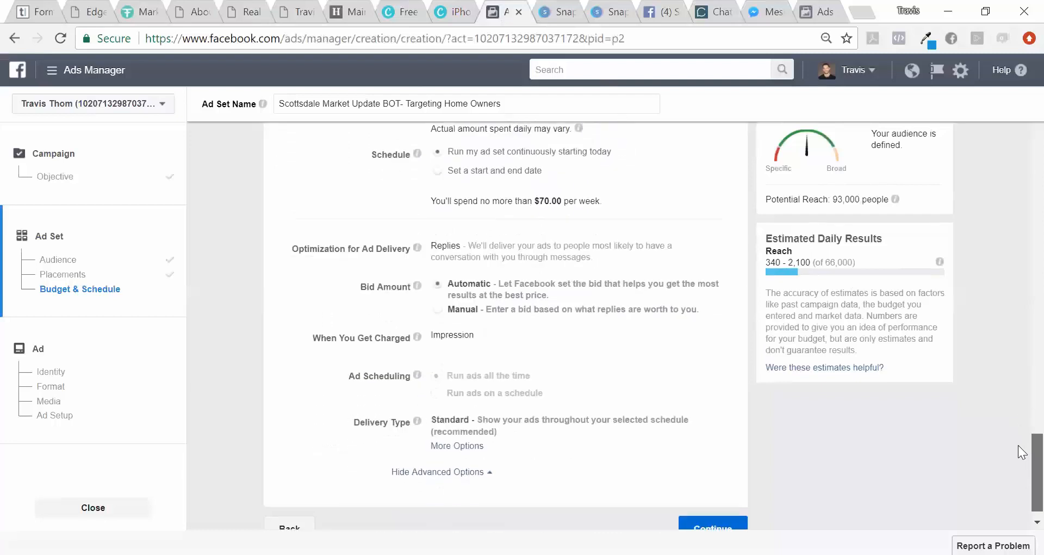
pyautogui.click(437, 162)
pyautogui.click(507, 187)
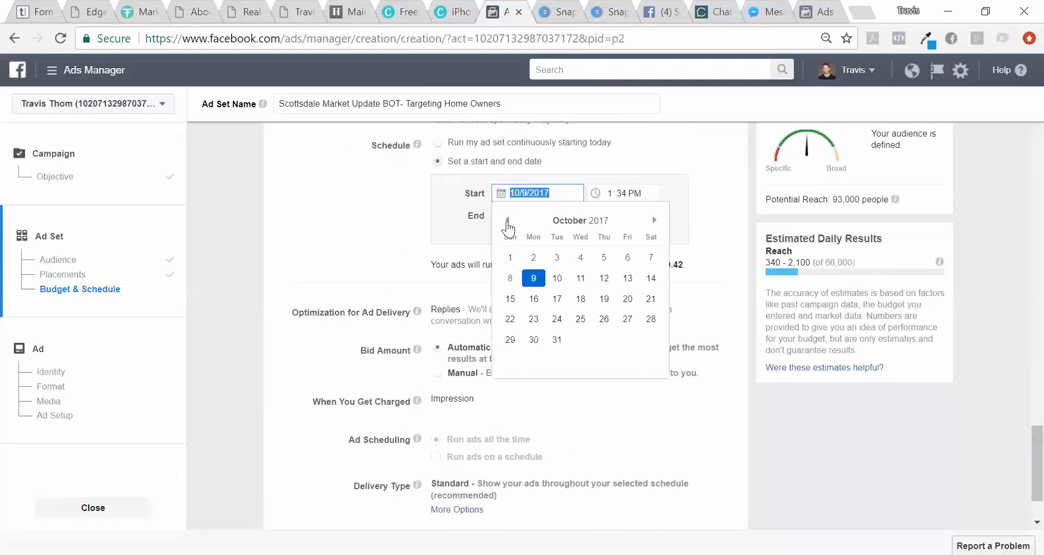
pyautogui.click(560, 275)
pyautogui.click(318, 205)
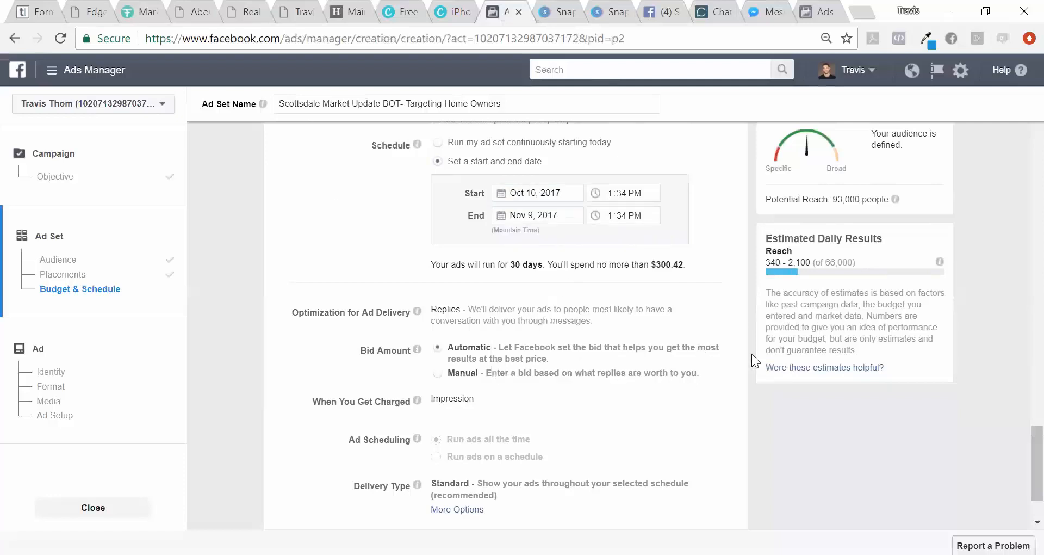
pyautogui.scroll(-2, 1017, 435)
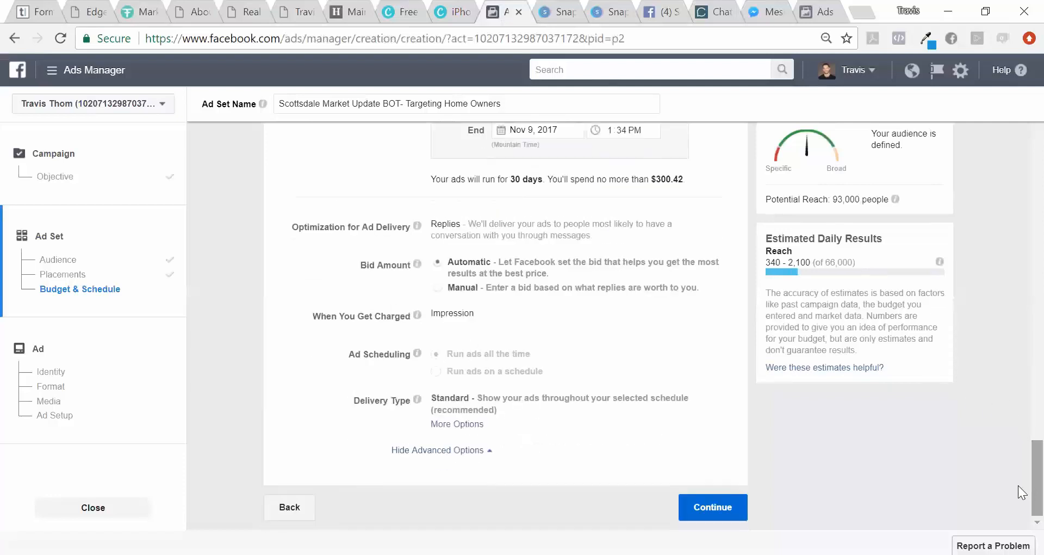
pyautogui.click(692, 512)
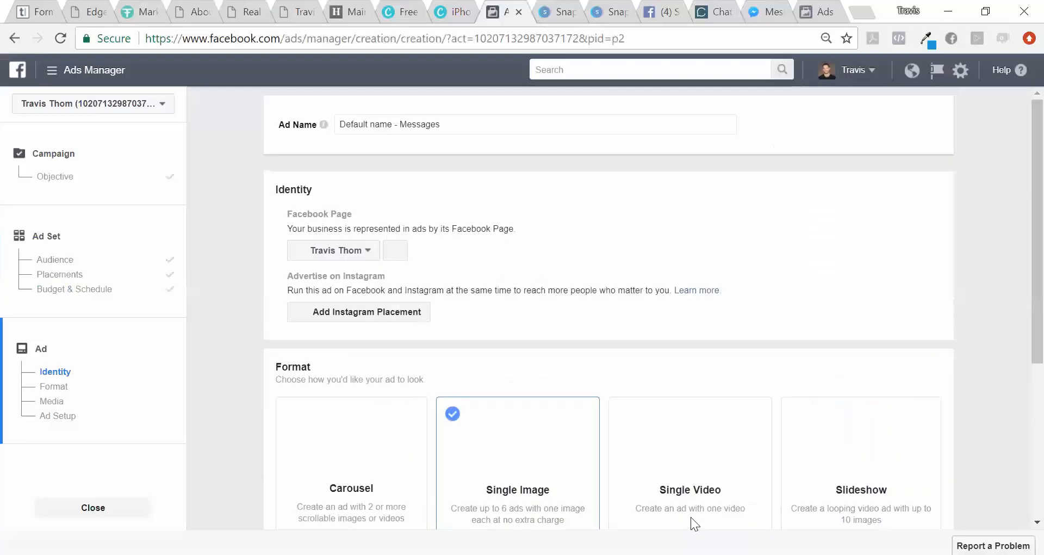
# Rename the ad "Market Update Messages" and look over its format options.
pyautogui.click(398, 124)
pyautogui.moveTo(398, 124); pyautogui.dragTo(333, 127)
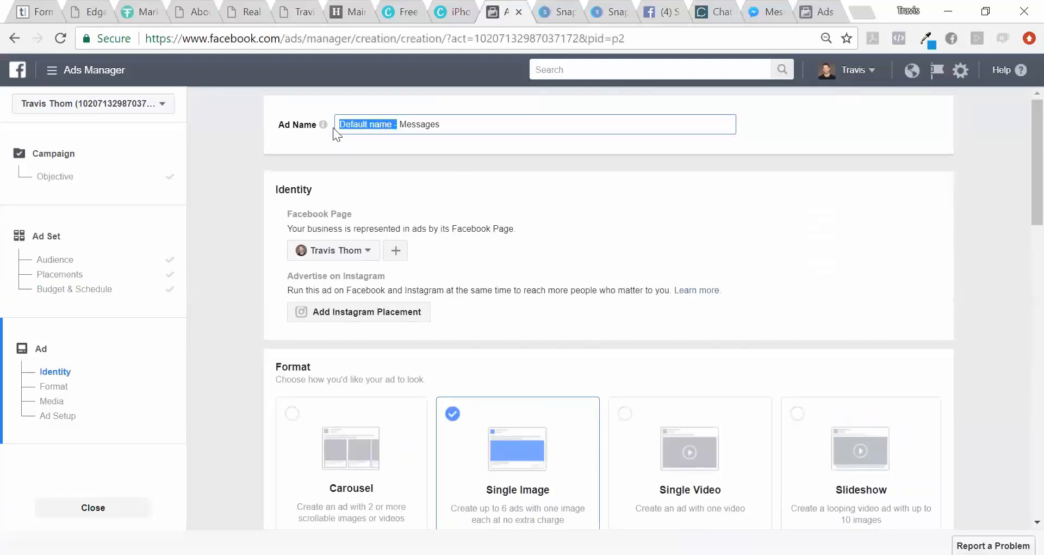
pyautogui.press('BackSpace')
pyautogui.write('Market Update')
pyautogui.click(743, 200)
pyautogui.scroll(-1, 1018, 202)
pyautogui.scroll(-4, 1019, 203)
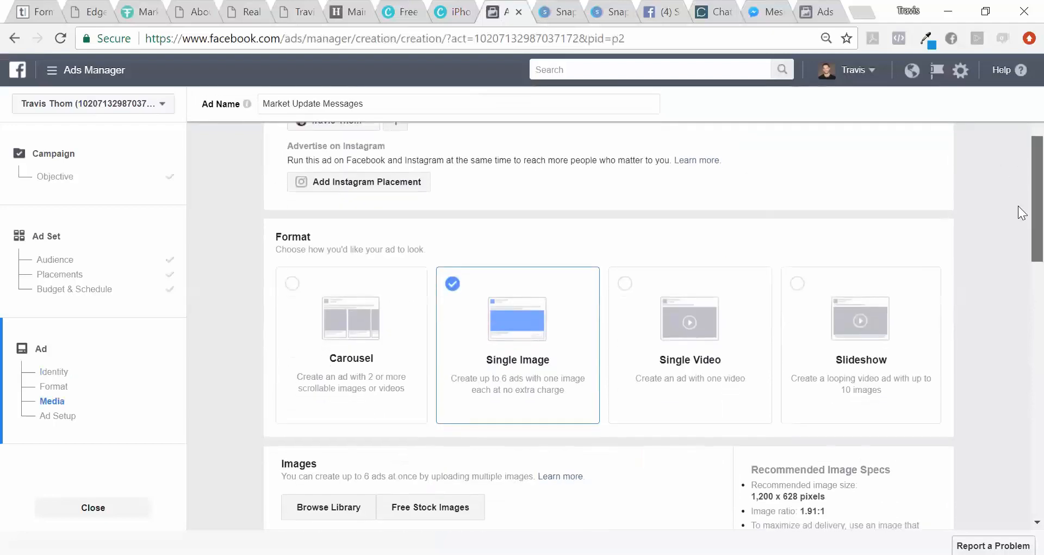
# Upload the "seller bot fb ad" image from the Downloads folder as the single image of the ad.
pyautogui.scroll(-3, 1019, 248)
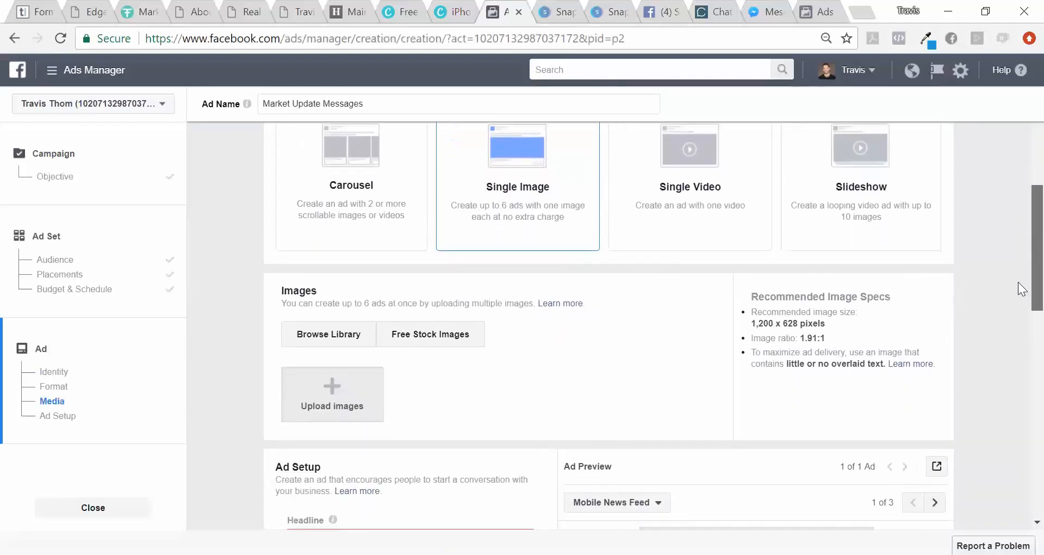
pyautogui.scroll(1, 1019, 300)
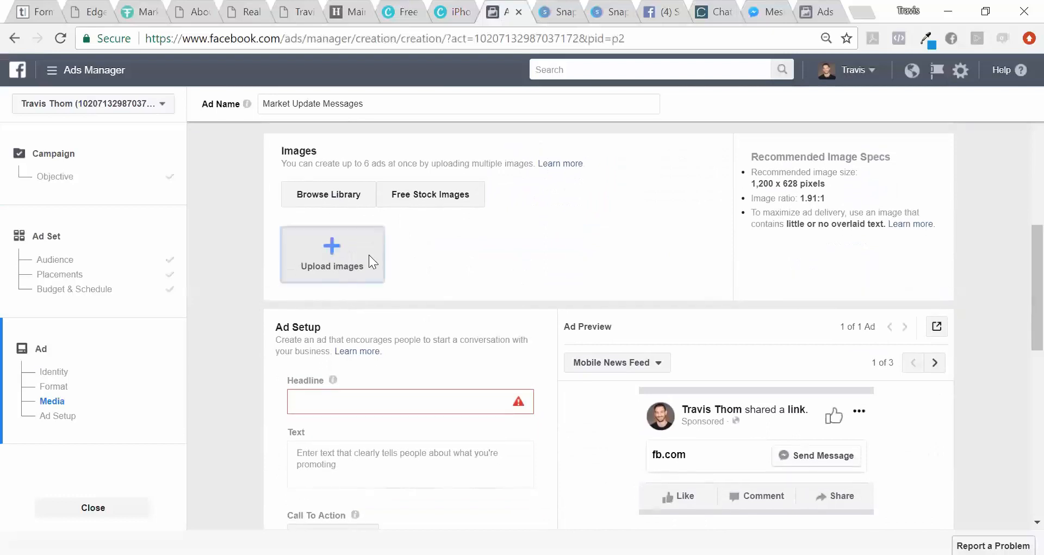
pyautogui.click(369, 255)
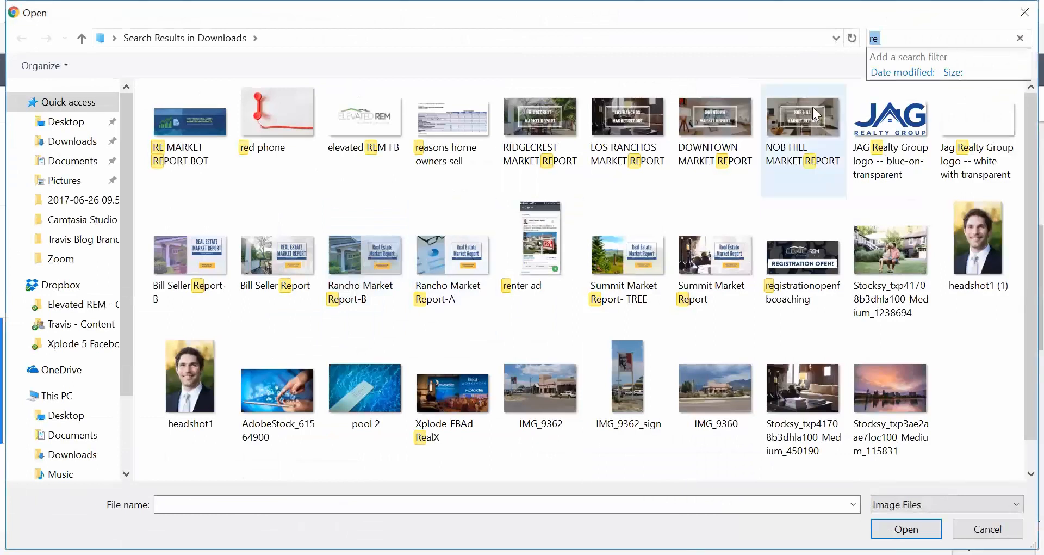
pyautogui.press('Escape')
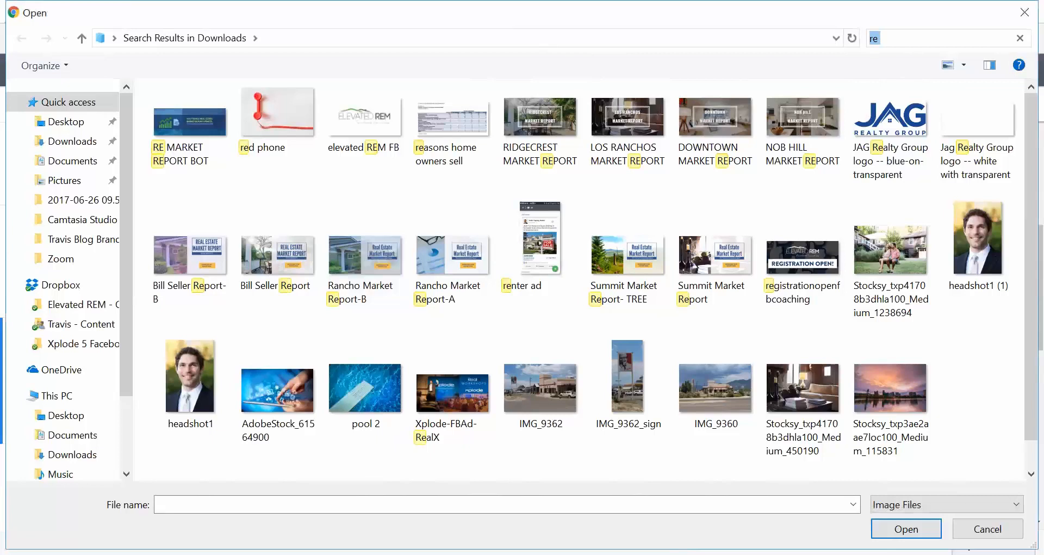
pyautogui.write('bot')
pyautogui.click(221, 156)
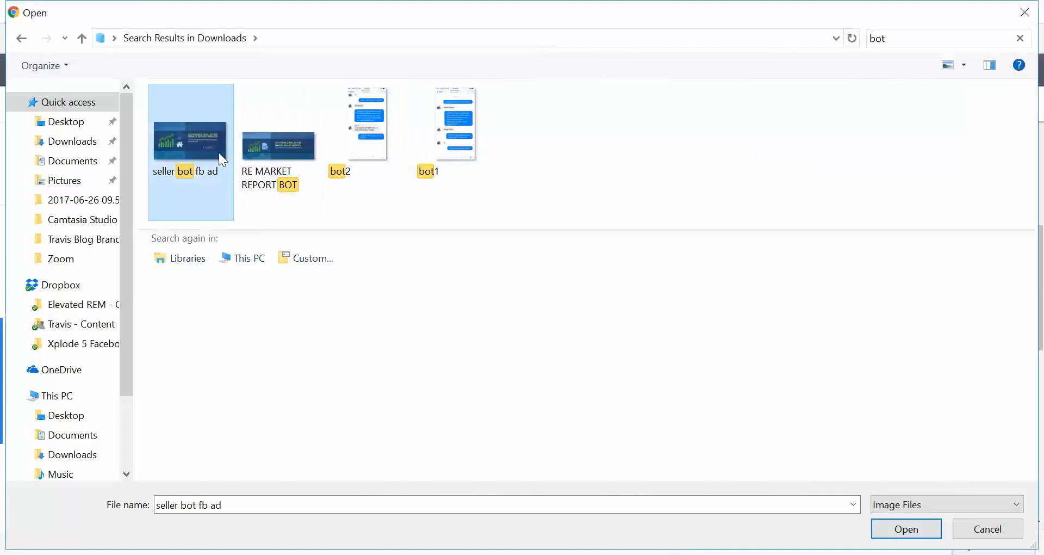
pyautogui.doubleClick(220, 153)
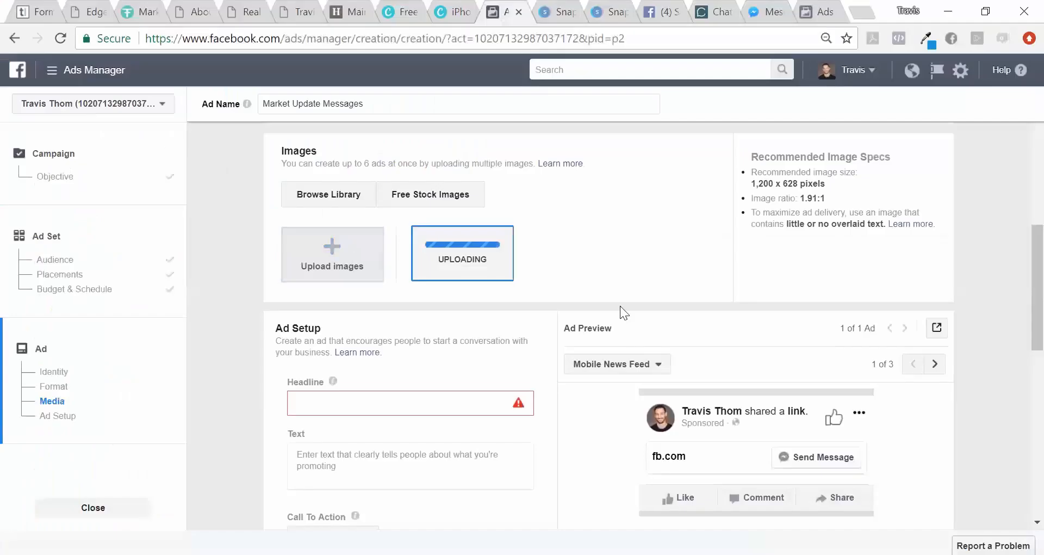
pyautogui.scroll(-1, 1018, 285)
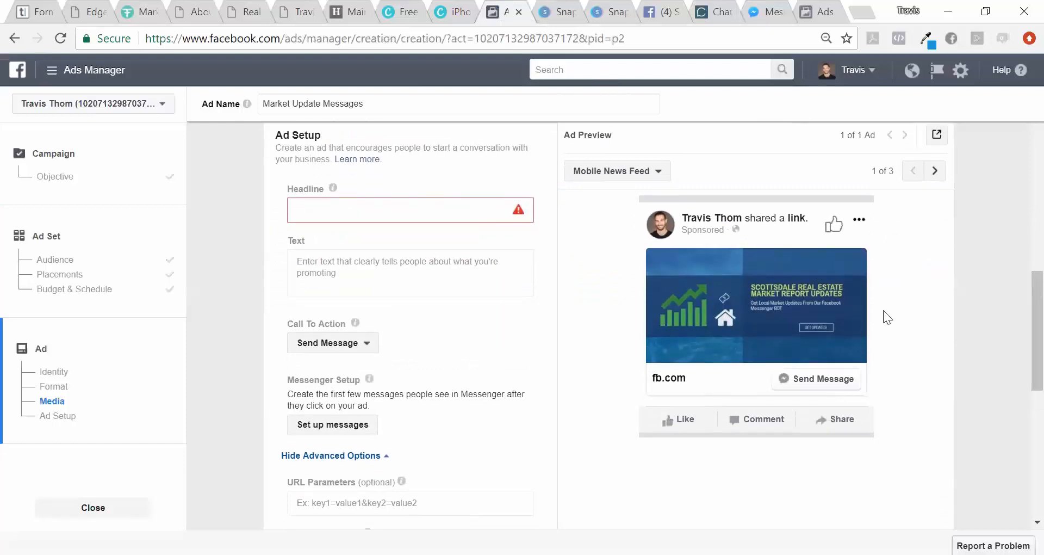
# Look through the Facebook Pages available for the ad's identity and review the ad preview.
pyautogui.moveTo(1020, 318); pyautogui.dragTo(1019, 159)
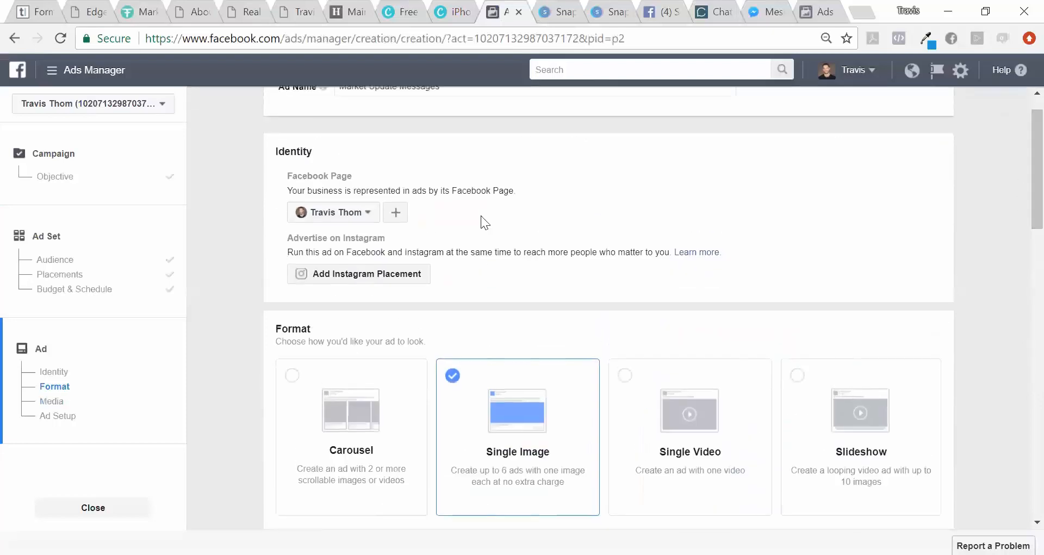
pyautogui.click(337, 207)
pyautogui.moveTo(499, 321)
pyautogui.mouseDown()
pyautogui.moveTo(499, 439)
pyautogui.moveTo(495, 300)
pyautogui.moveTo(499, 404)
pyautogui.moveTo(501, 306)
pyautogui.mouseUp()
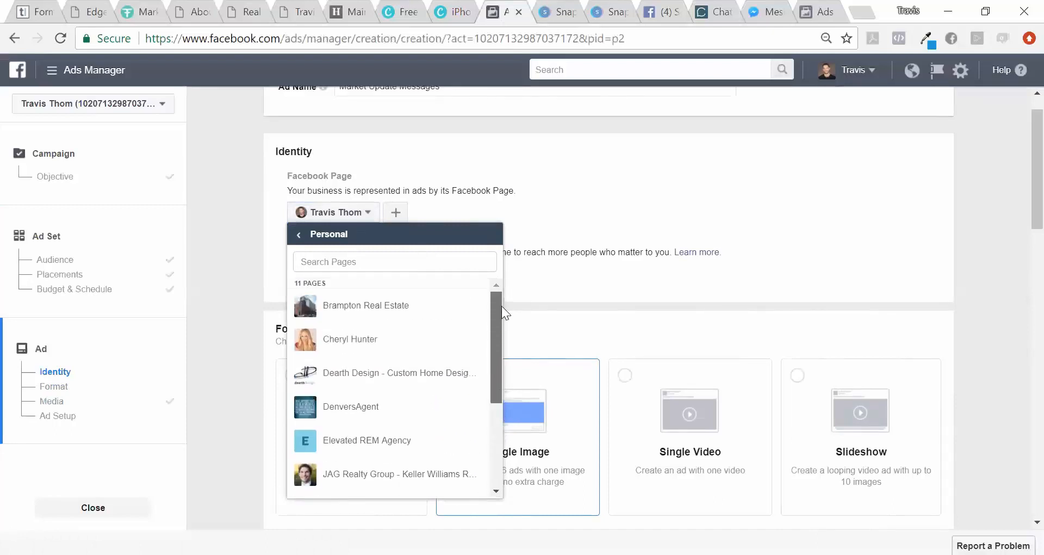
pyautogui.click(597, 240)
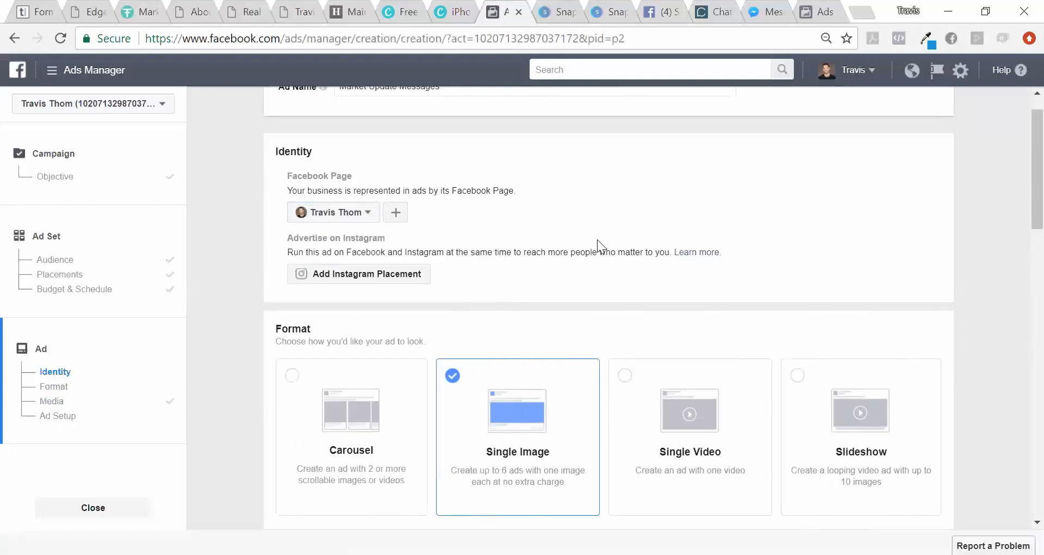
pyautogui.click(362, 214)
pyautogui.click(302, 229)
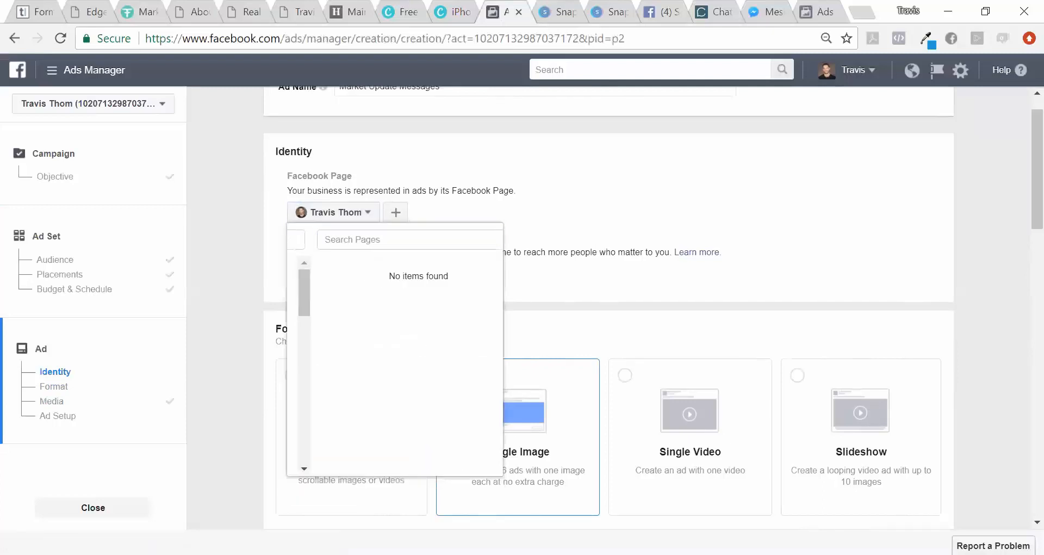
pyautogui.moveTo(497, 297)
pyautogui.mouseDown()
pyautogui.moveTo(502, 443)
pyautogui.moveTo(488, 285)
pyautogui.mouseUp()
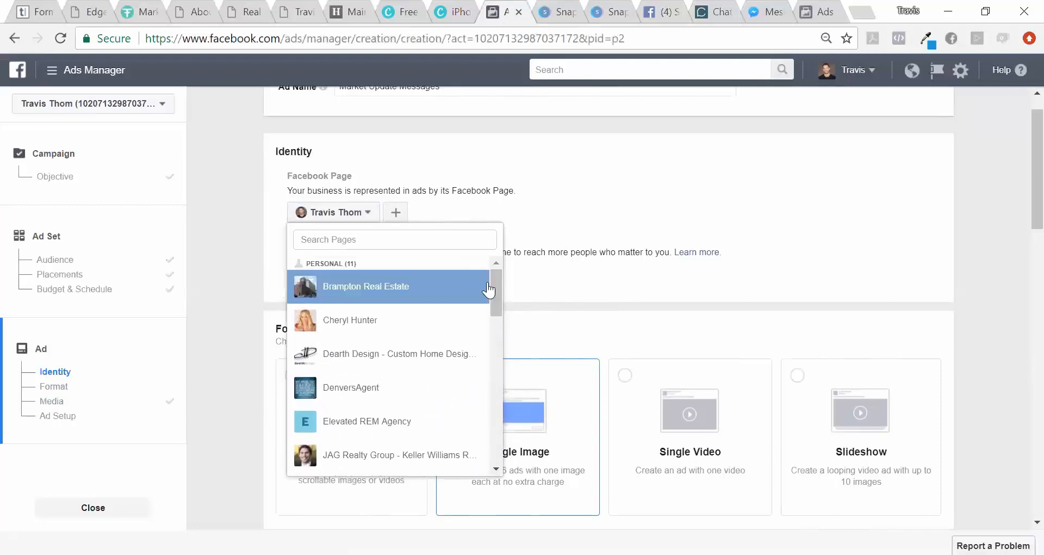
pyautogui.click(556, 191)
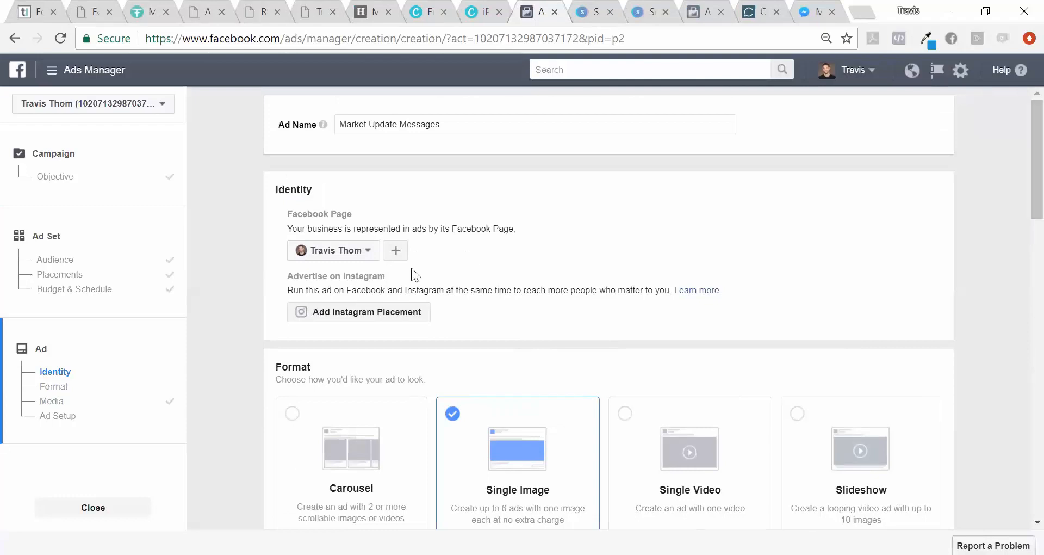
pyautogui.click(375, 253)
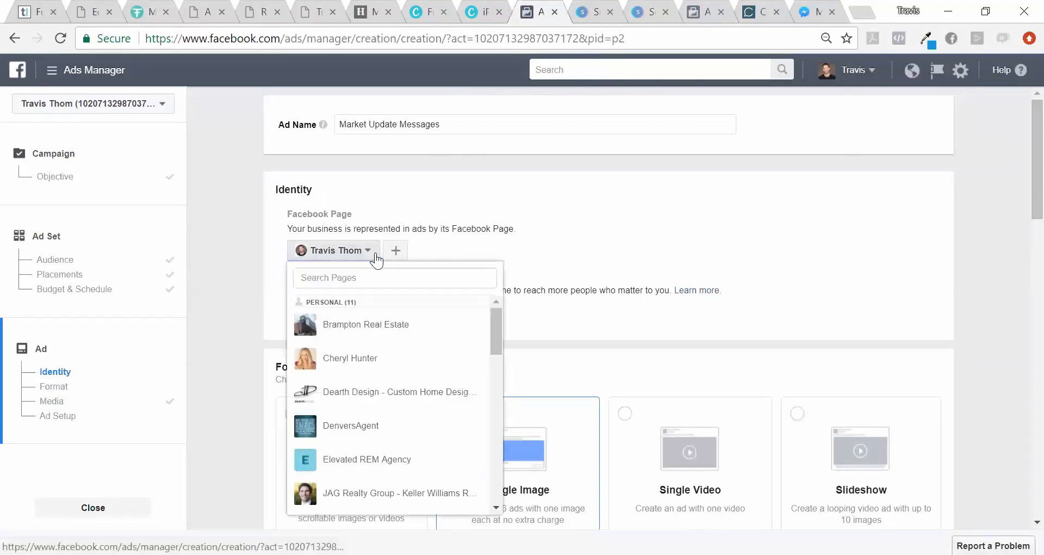
pyautogui.click(552, 245)
pyautogui.scroll(-6, 1019, 152)
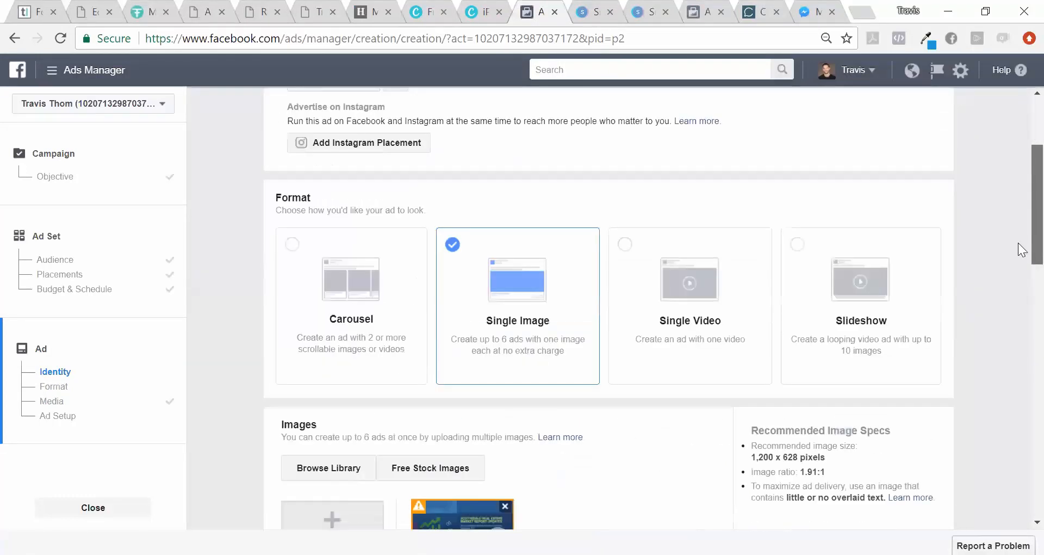
pyautogui.scroll(-4, 1021, 249)
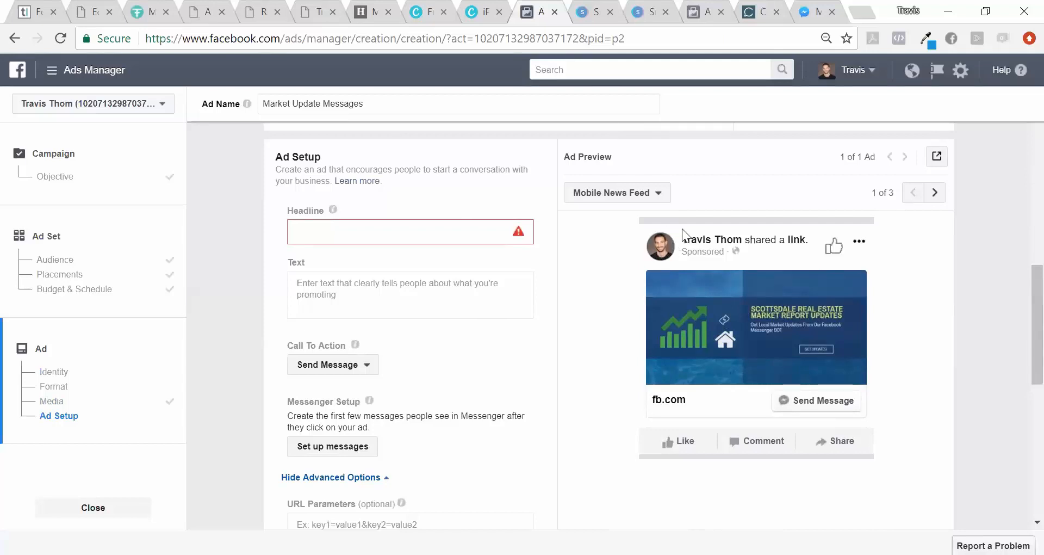
pyautogui.scroll(8, 1019, 243)
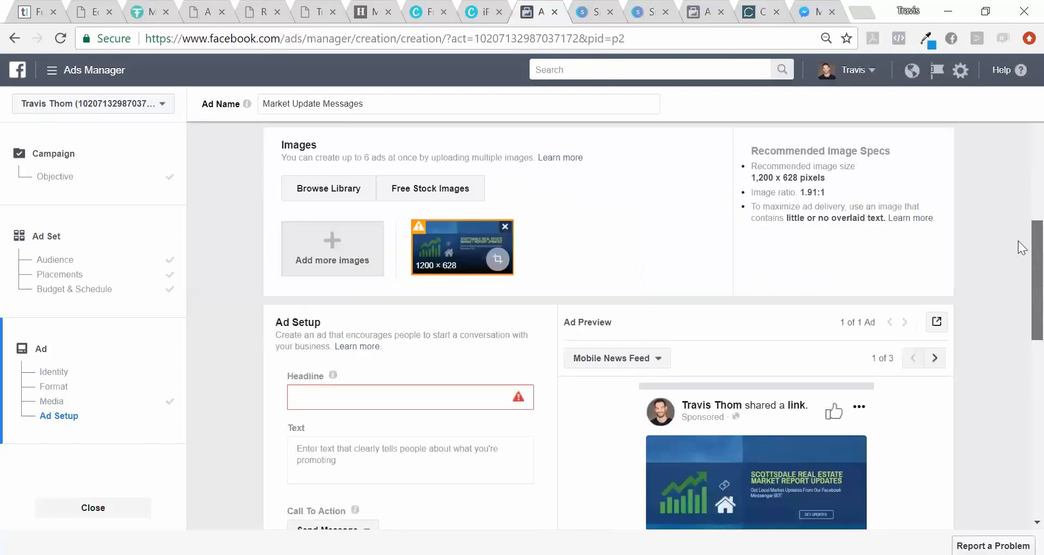
pyautogui.scroll(2, 1019, 217)
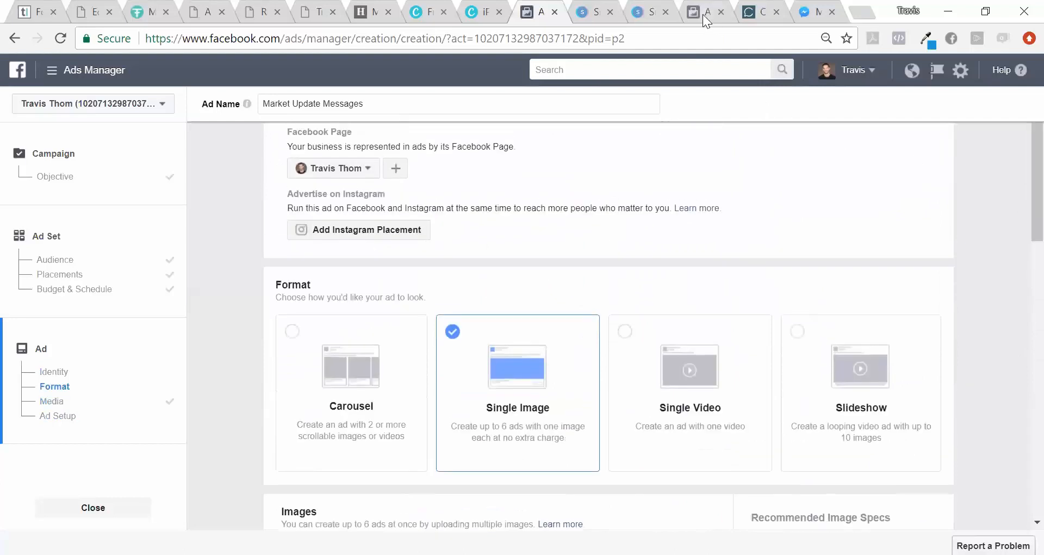
# Open Business Settings from the other Ads Manager tab, leaving its unsaved campaign, and choose the Leads2Listing Business Manager.
pyautogui.hotkey('alt', 'Left')
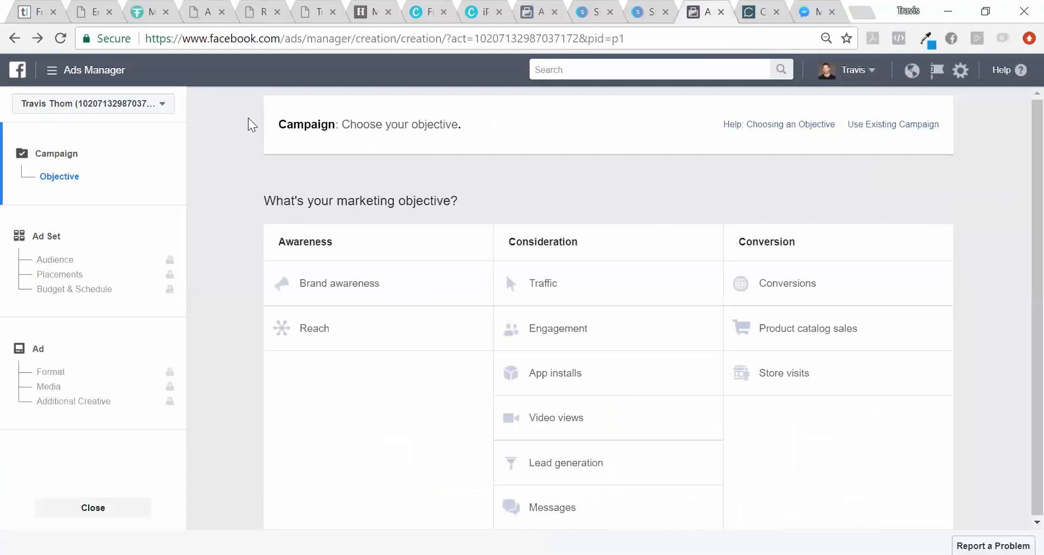
pyautogui.click(548, 11)
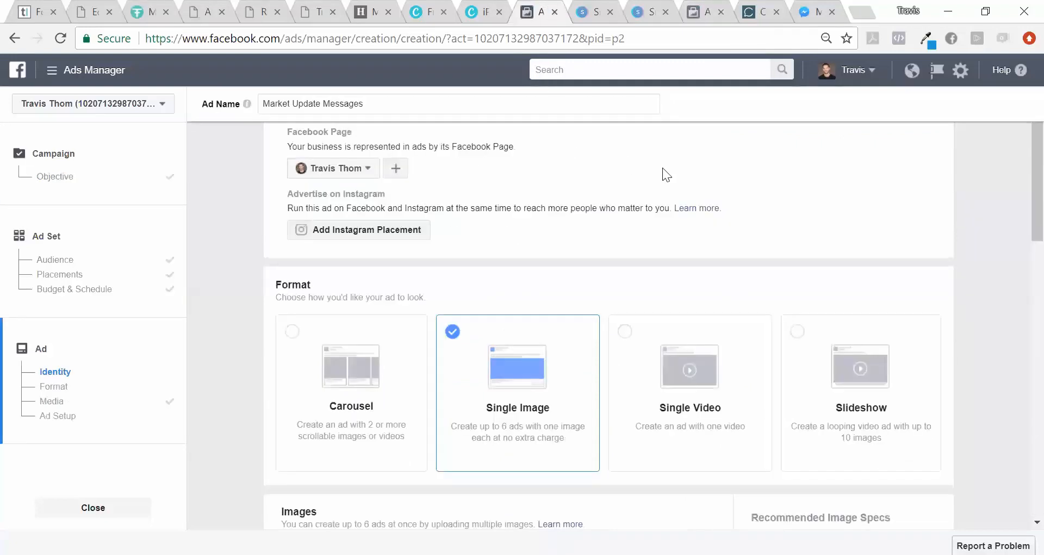
pyautogui.click(708, 14)
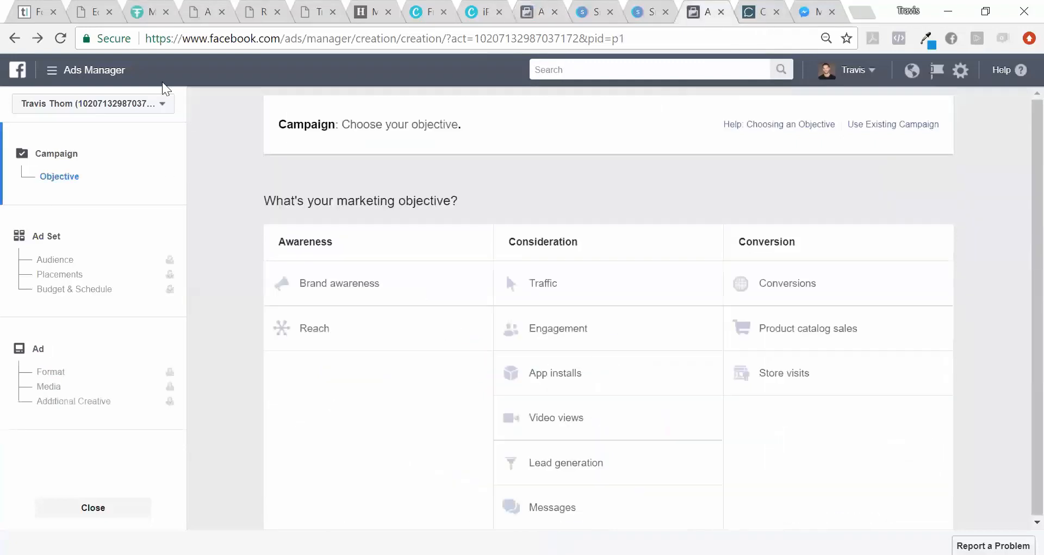
pyautogui.click(52, 76)
pyautogui.click(119, 356)
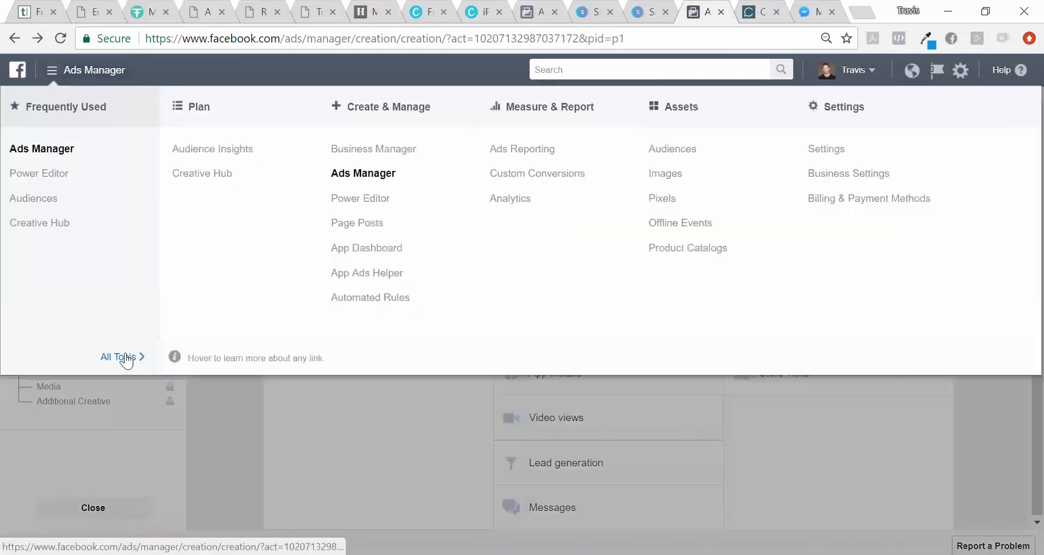
pyautogui.click(848, 182)
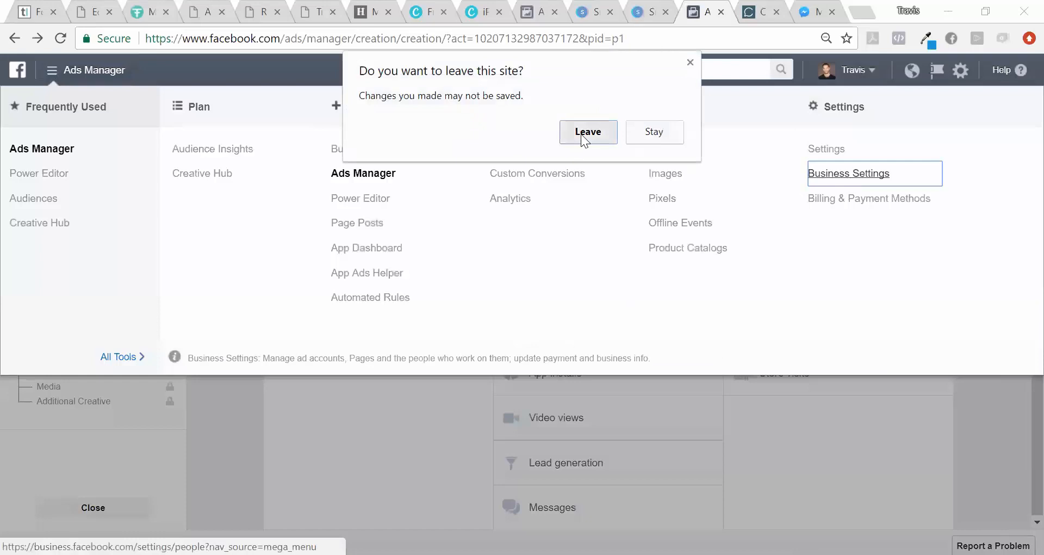
pyautogui.click(581, 134)
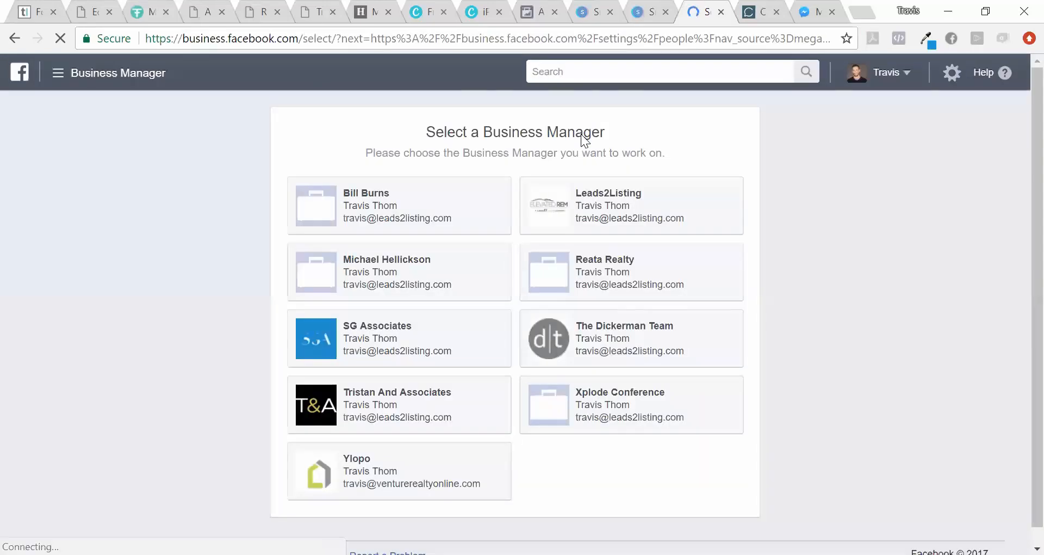
pyautogui.click(624, 212)
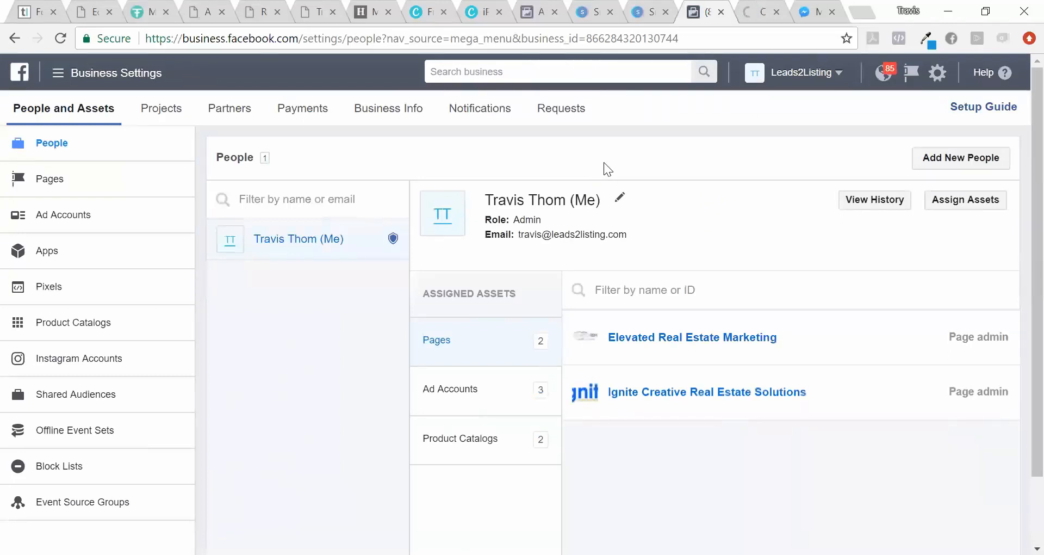
# Add the existing Facebook Page "Scottsdale Real Estate Market Report Updates" to the Leads2Listing business.
pyautogui.click(46, 185)
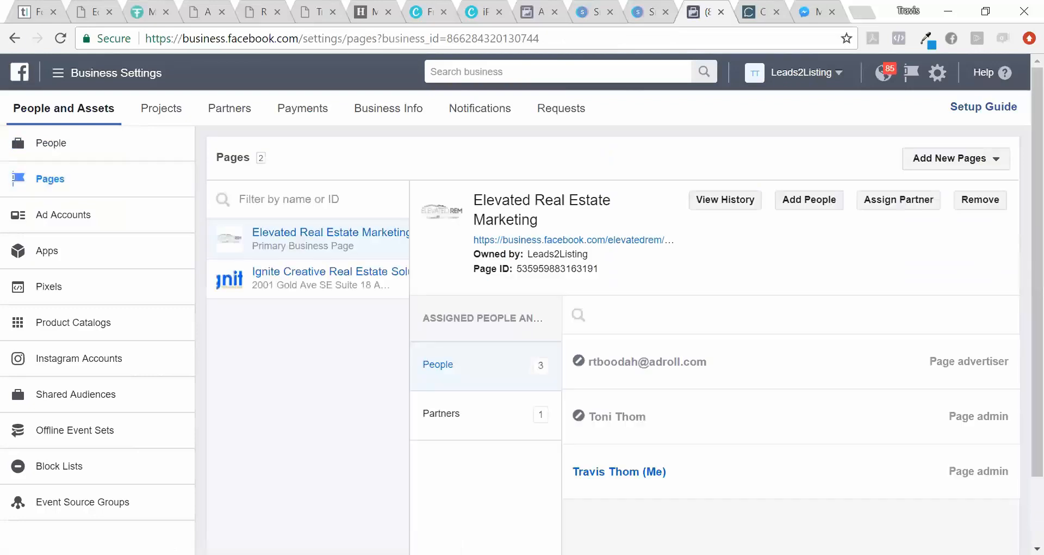
pyautogui.click(996, 163)
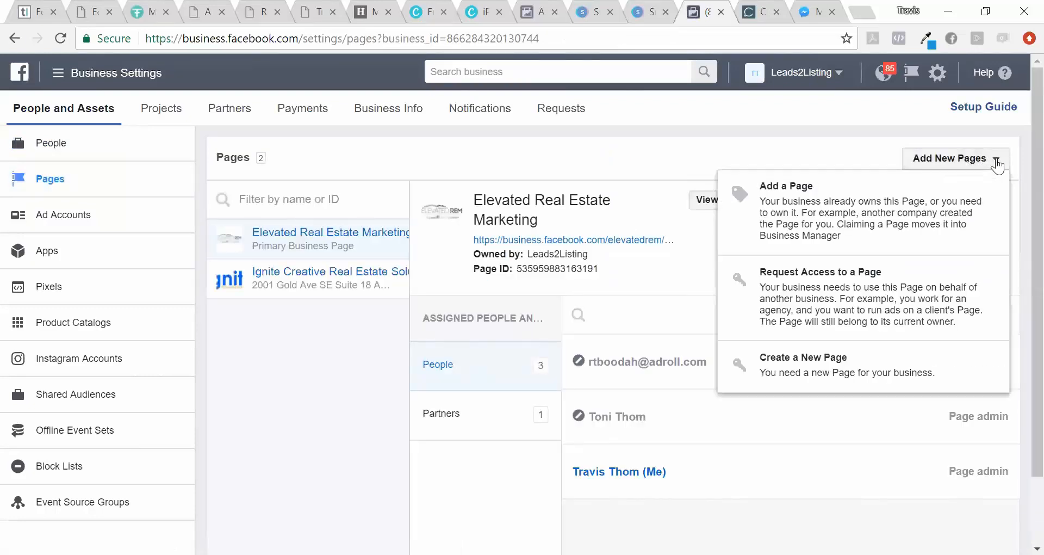
pyautogui.click(870, 214)
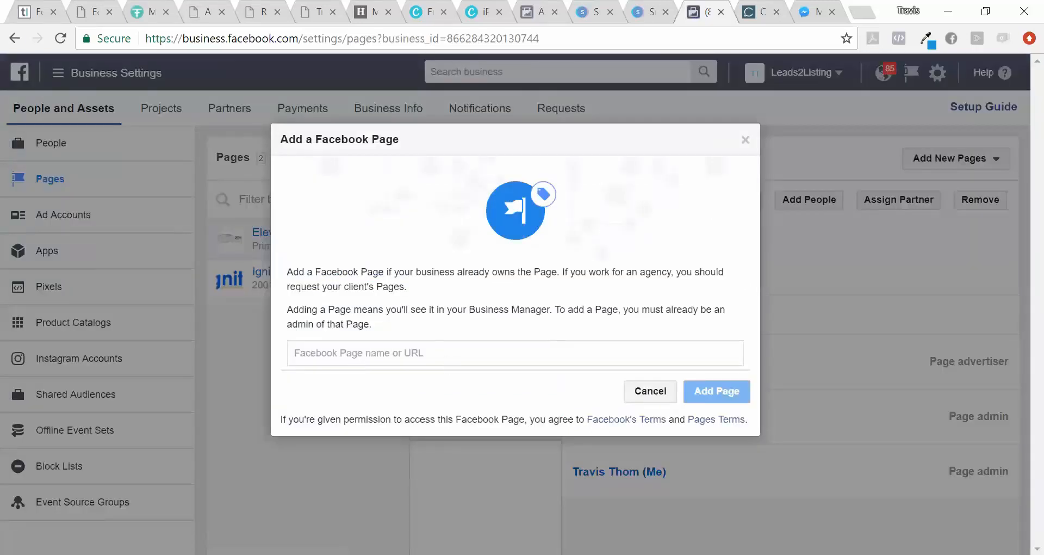
pyautogui.write('Scott')
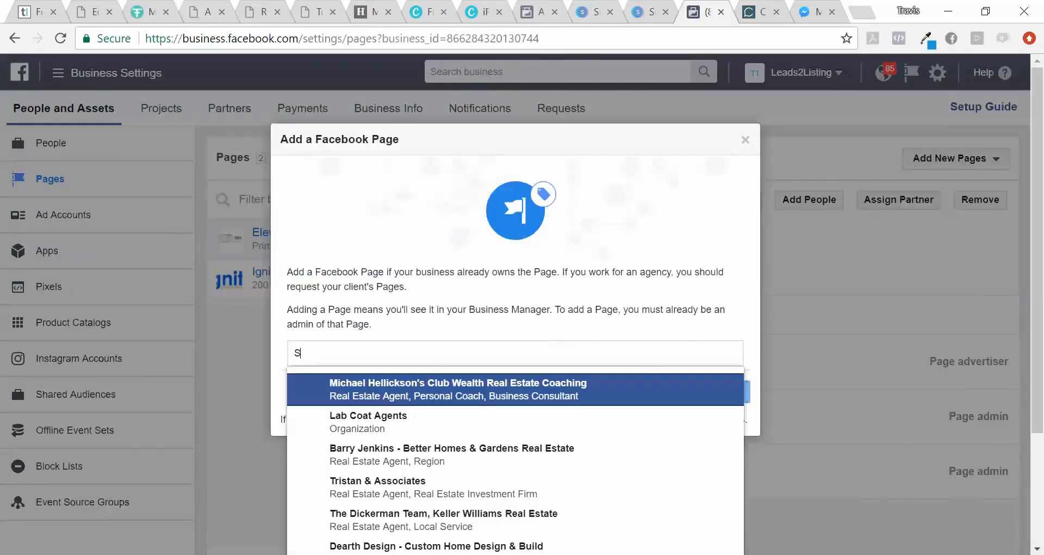
pyautogui.click(448, 389)
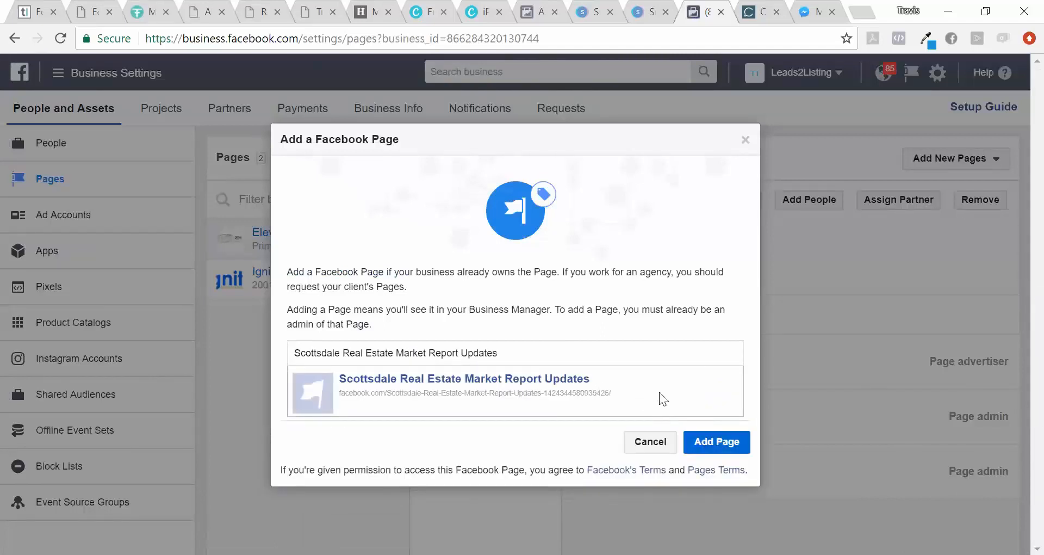
pyautogui.click(718, 442)
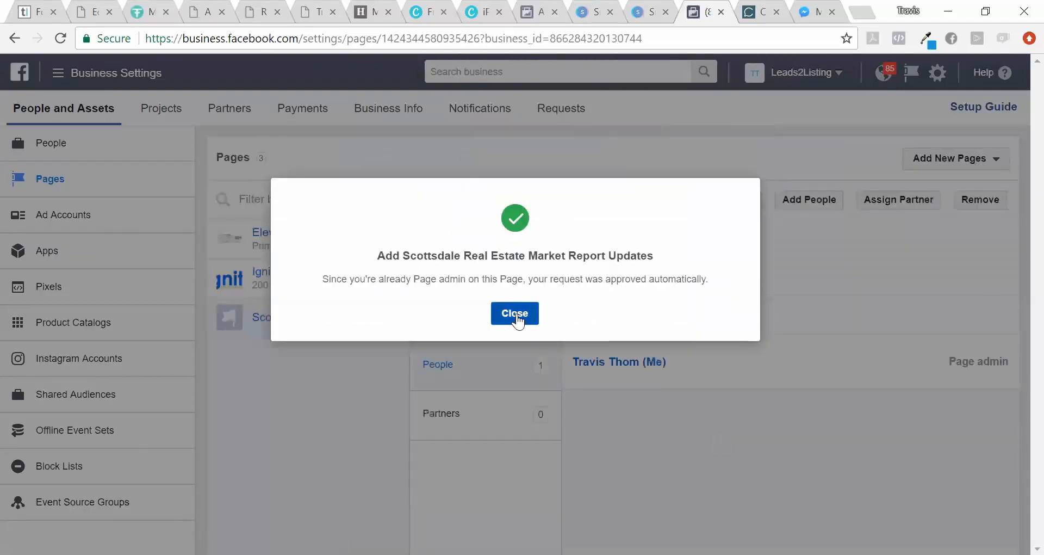
pyautogui.click(515, 316)
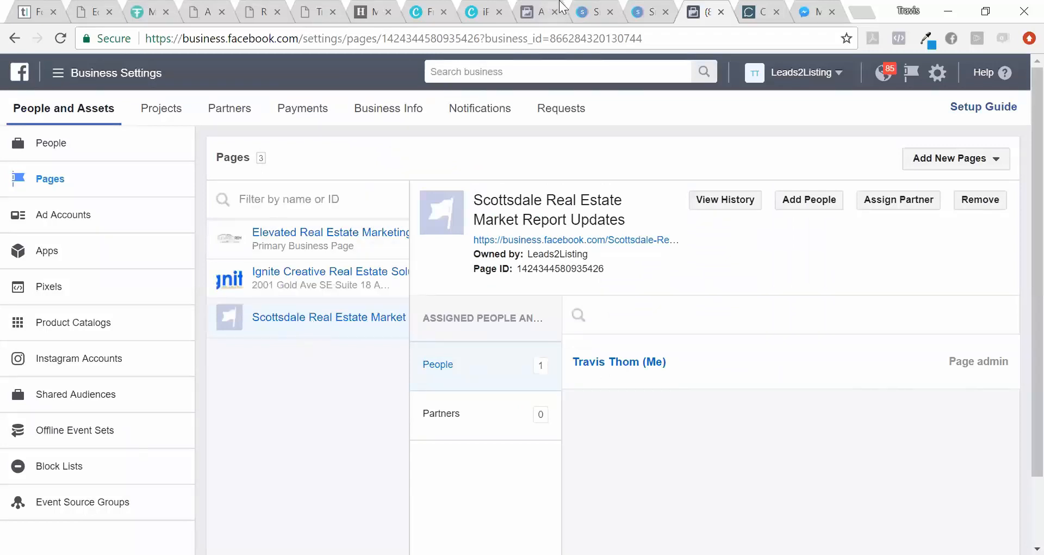
# Return to the ad being created and search its Facebook Page choices for "sco".
pyautogui.click(541, 8)
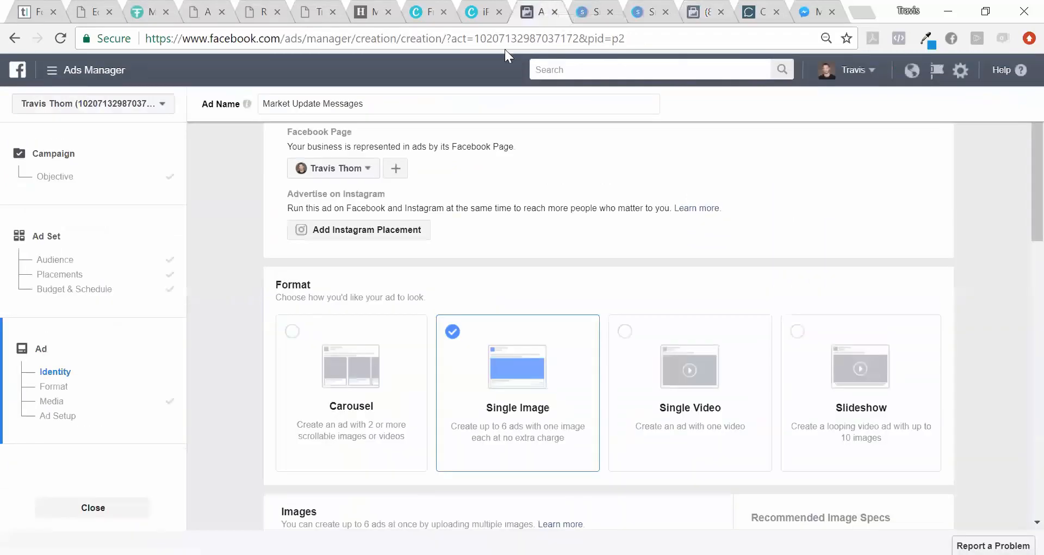
pyautogui.click(370, 170)
pyautogui.moveTo(497, 238)
pyautogui.mouseDown()
pyautogui.moveTo(505, 386)
pyautogui.moveTo(486, 253)
pyautogui.mouseUp()
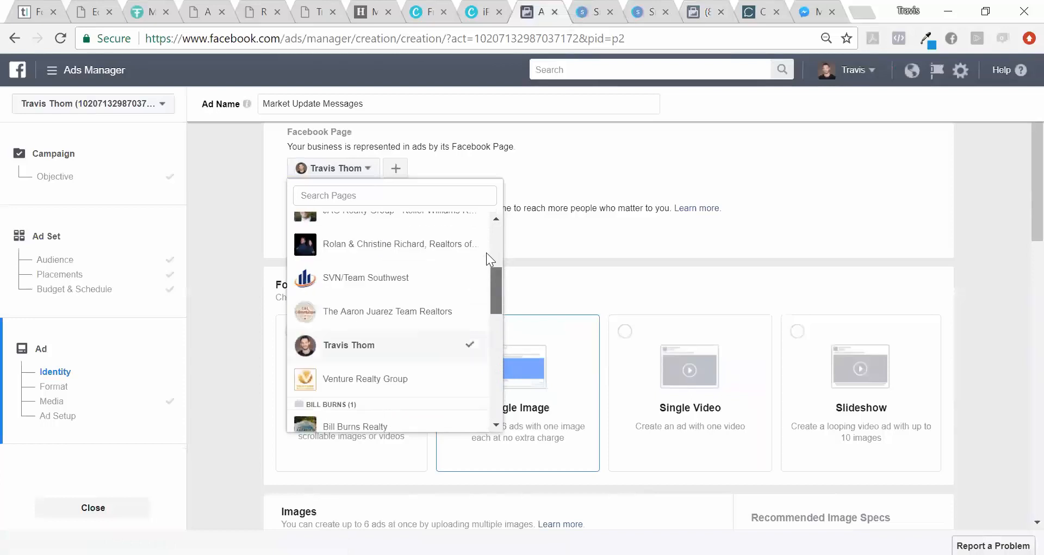
pyautogui.scroll(5, 486, 252)
pyautogui.write('sd')
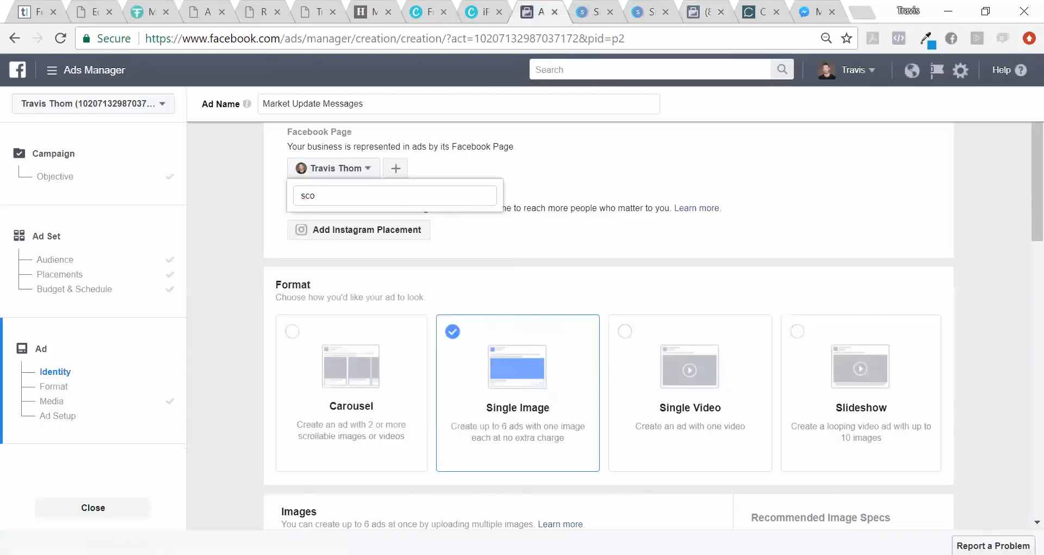
pyautogui.press('BackSpace')
pyautogui.press('BackSpace')
pyautogui.press('BackSpace')
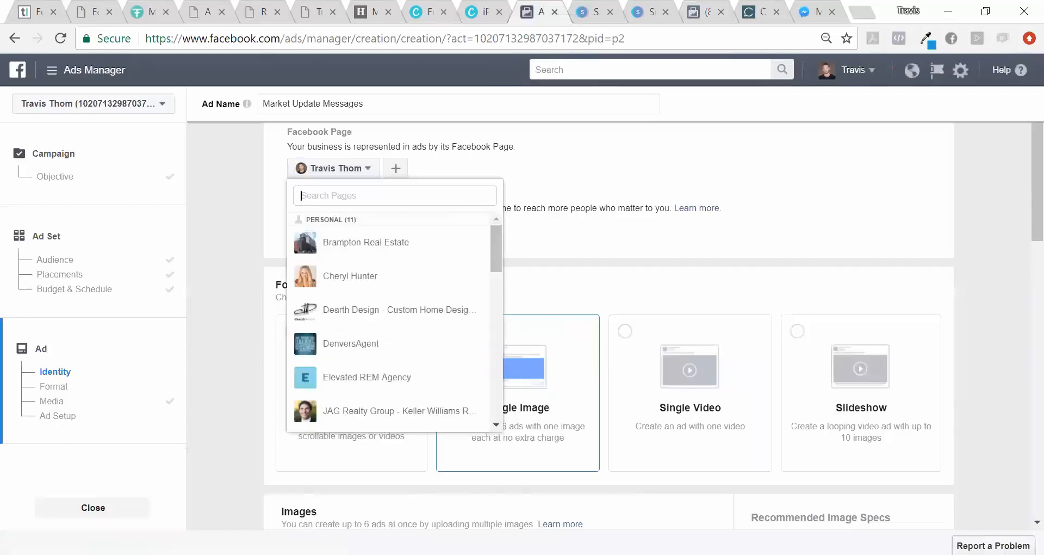
pyautogui.click(500, 159)
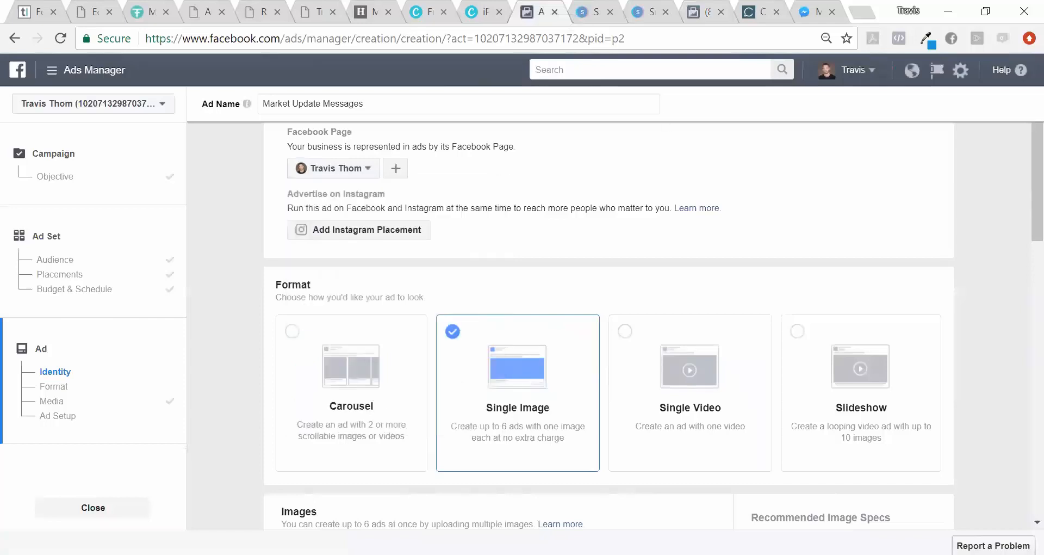
# Reload the ad creation page, start over instead of continuing the saved draft, and choose the Messages objective.
pyautogui.click(63, 40)
pyautogui.click(558, 137)
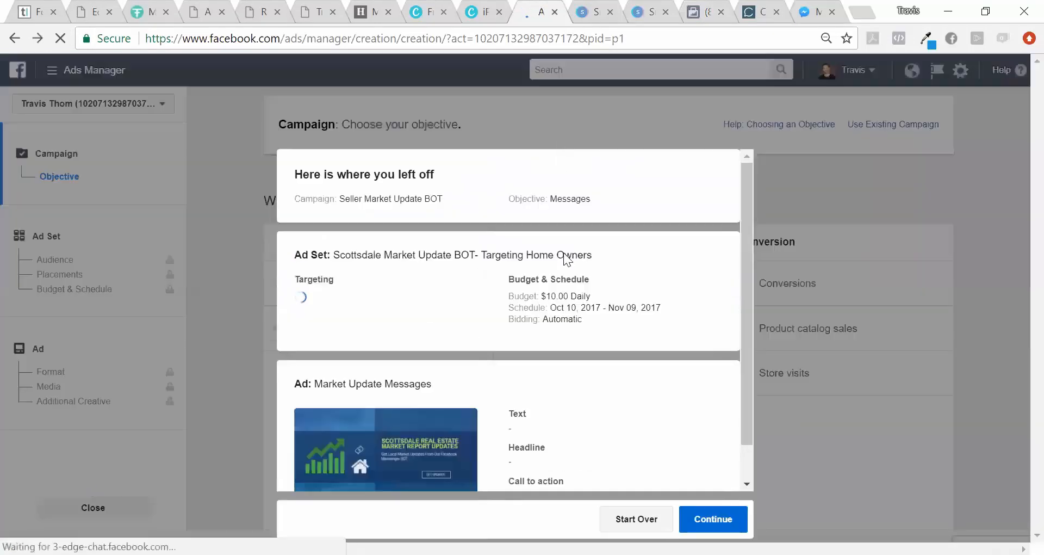
pyautogui.click(629, 361)
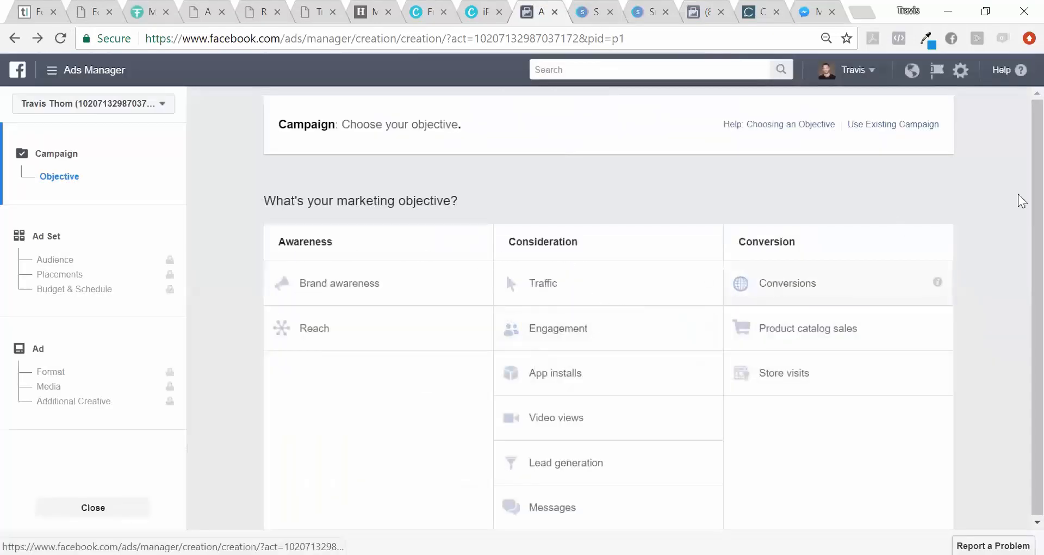
pyautogui.click(510, 507)
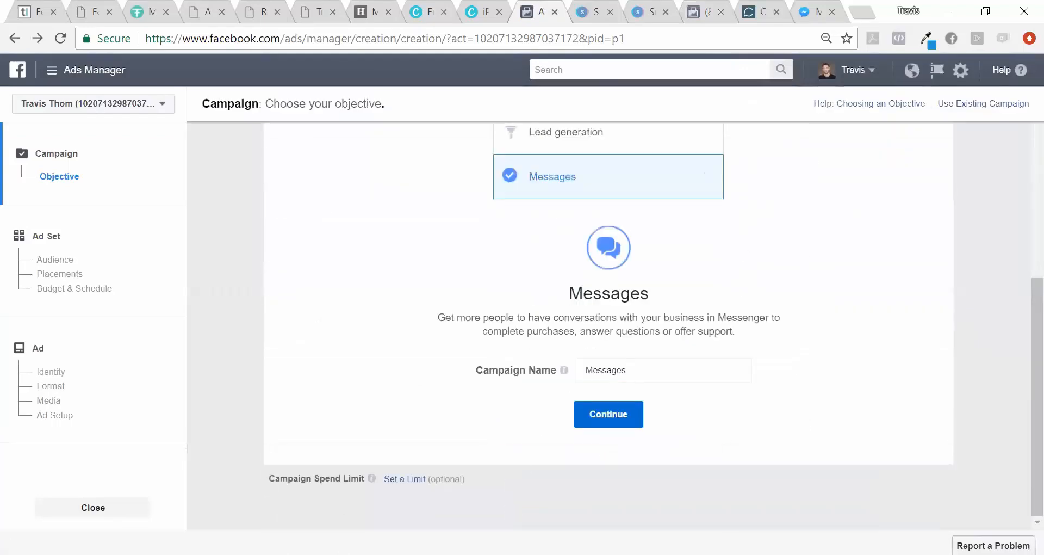
# Name the campaign "Scottsdale Facebook Messenger Bot RE Market Update" and continue to the ad set.
pyautogui.moveTo(565, 374)
pyautogui.write('Scott')
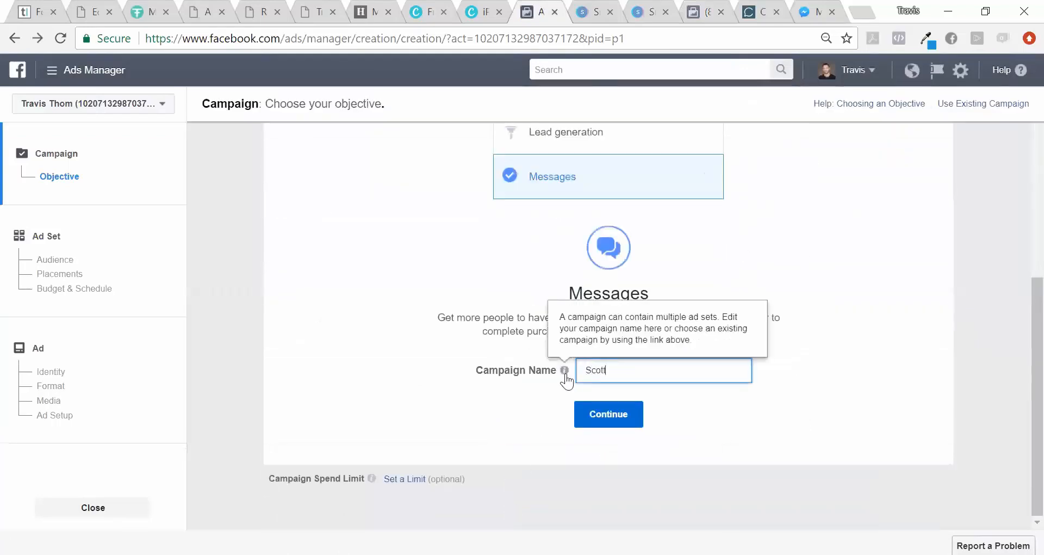
pyautogui.write('sdale Facebook Messenger Bot')
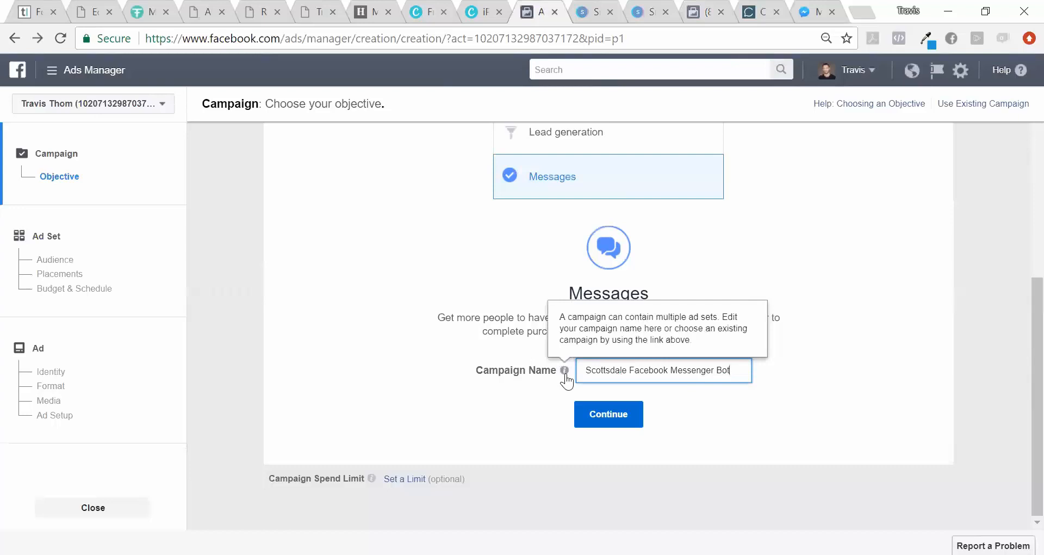
pyautogui.write(' RE')
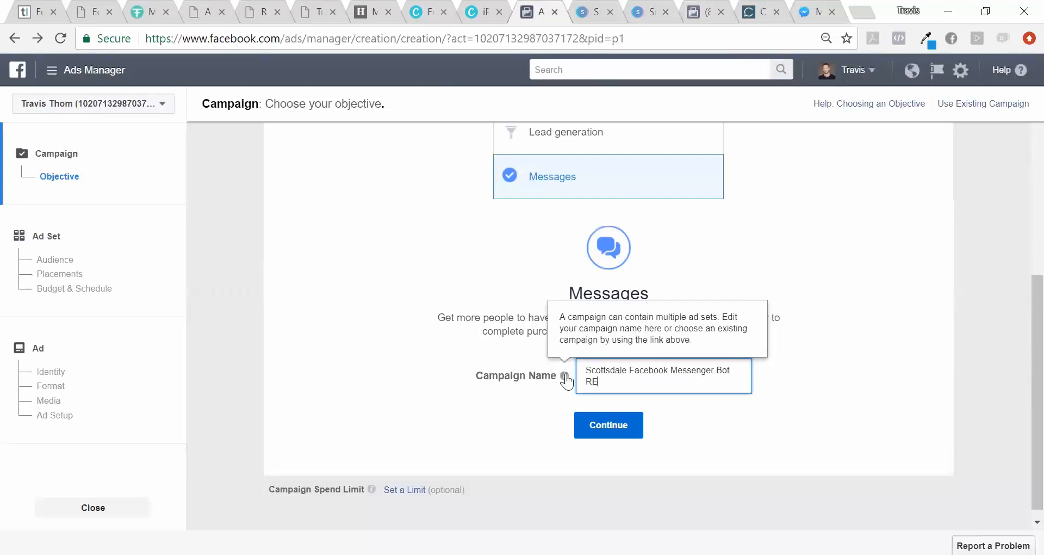
pyautogui.write(' Market Updtes')
pyautogui.press('BackSpace')
pyautogui.press('BackSpace')
pyautogui.write('ate')
pyautogui.click(603, 427)
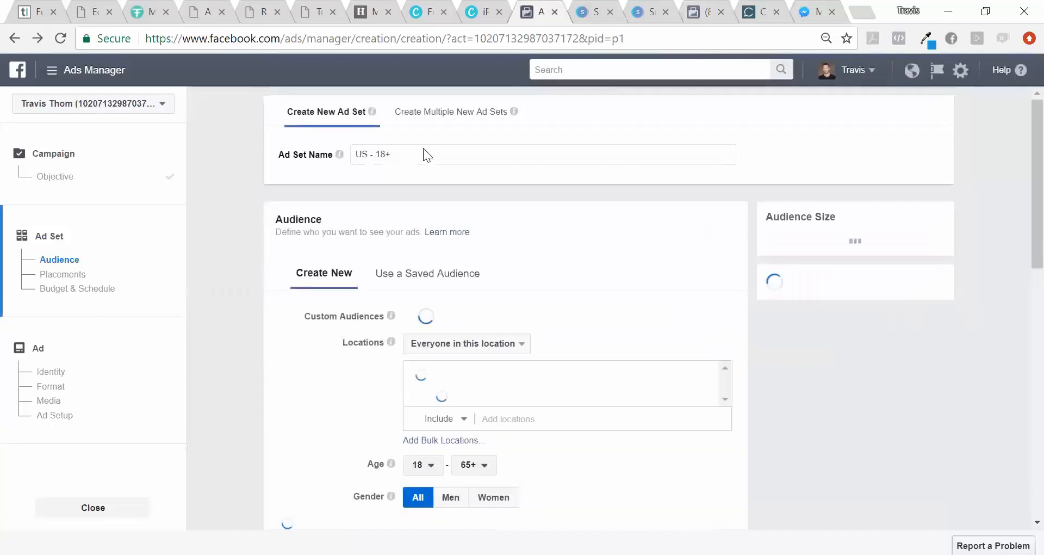
# Name the new ad set "Market Updates" and review its audience, budget and schedule settings.
pyautogui.click(424, 152)
pyautogui.moveTo(424, 154); pyautogui.dragTo(344, 154)
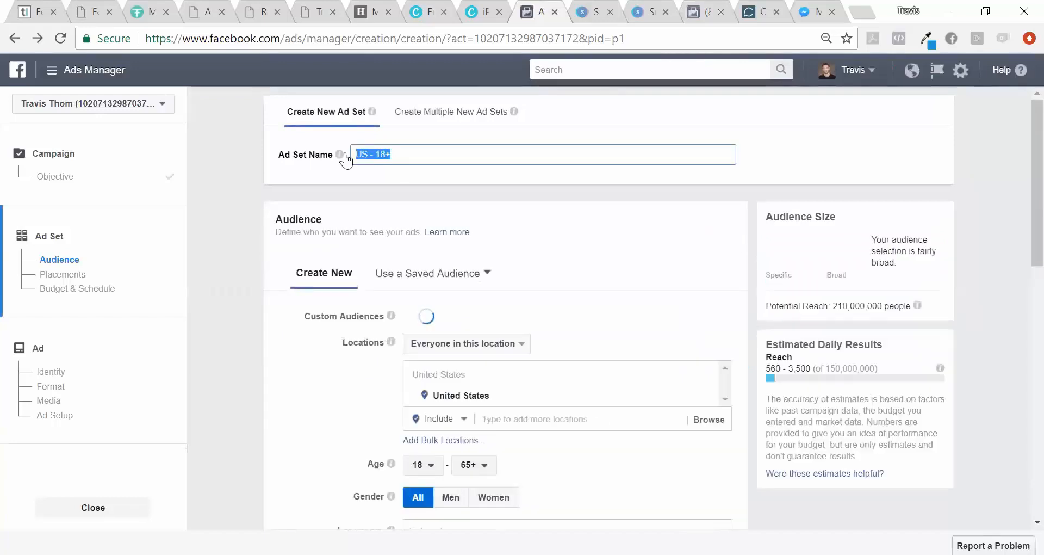
pyautogui.write('Mrk')
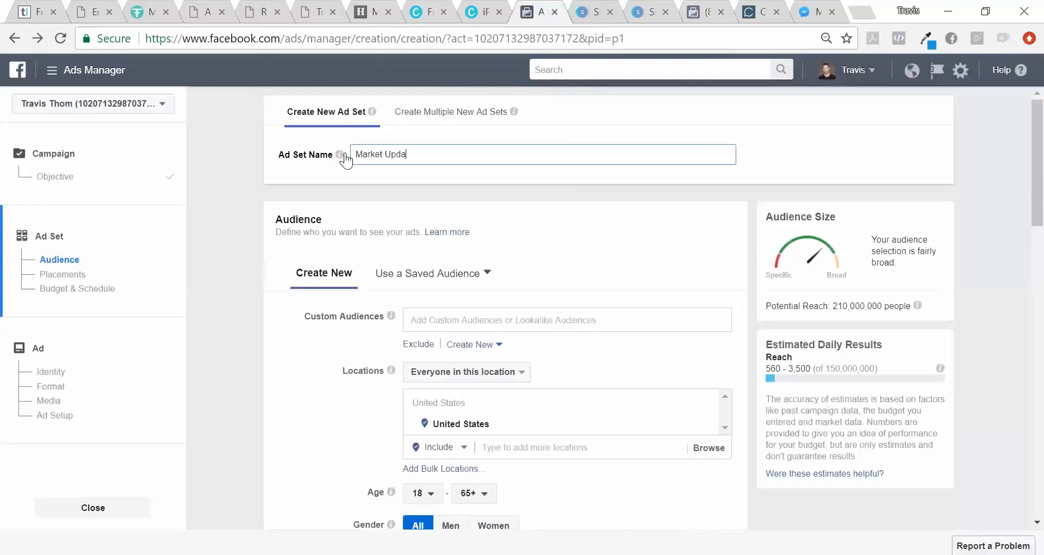
pyautogui.click(381, 168)
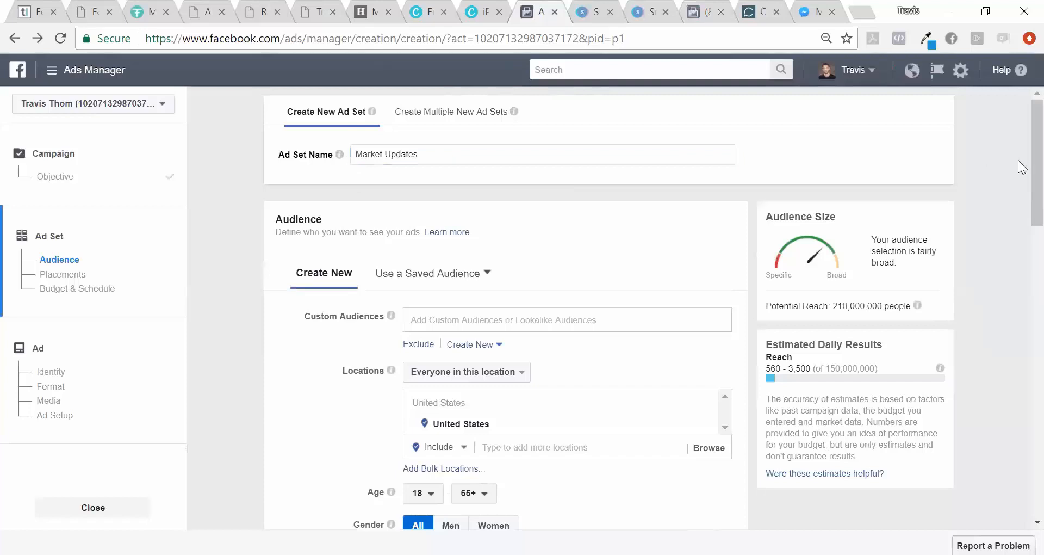
pyautogui.scroll(-4, 1020, 228)
pyautogui.scroll(3, 1019, 225)
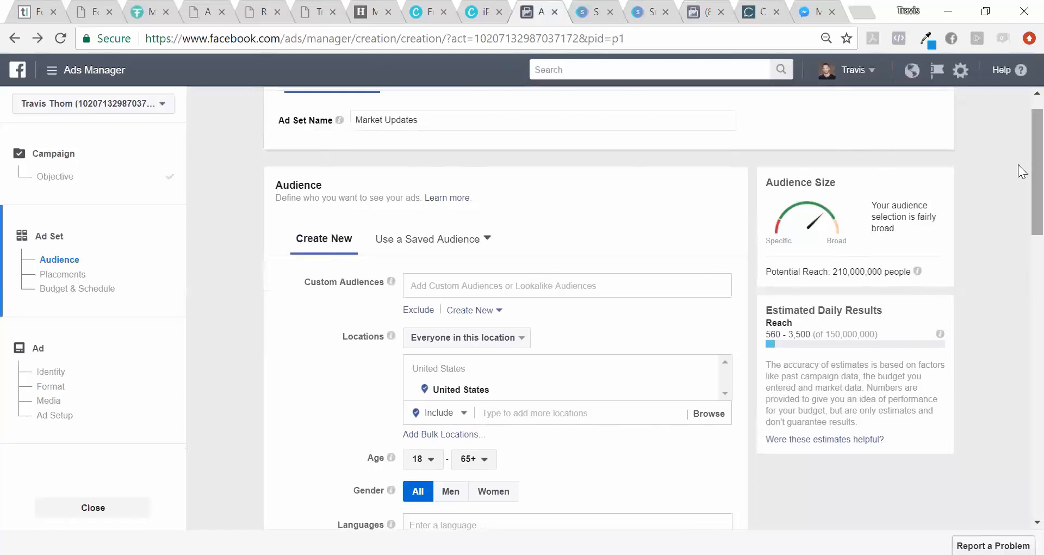
pyautogui.scroll(-10, 1019, 187)
pyautogui.scroll(-6, 1022, 414)
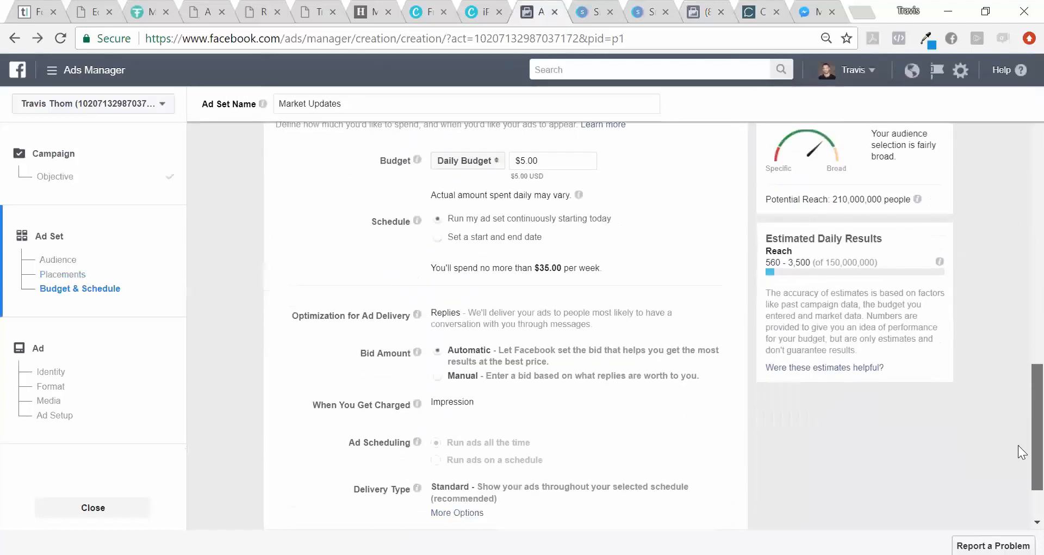
# Set the ad's identity to the "Scottsdale Real Estate Market Report Updates" Facebook Page.
pyautogui.click(64, 373)
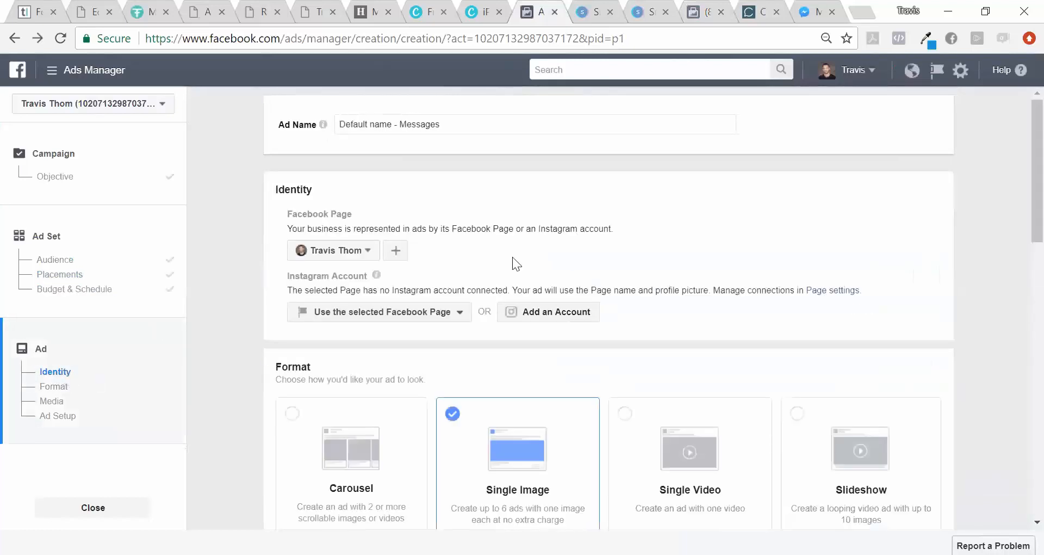
pyautogui.click(369, 253)
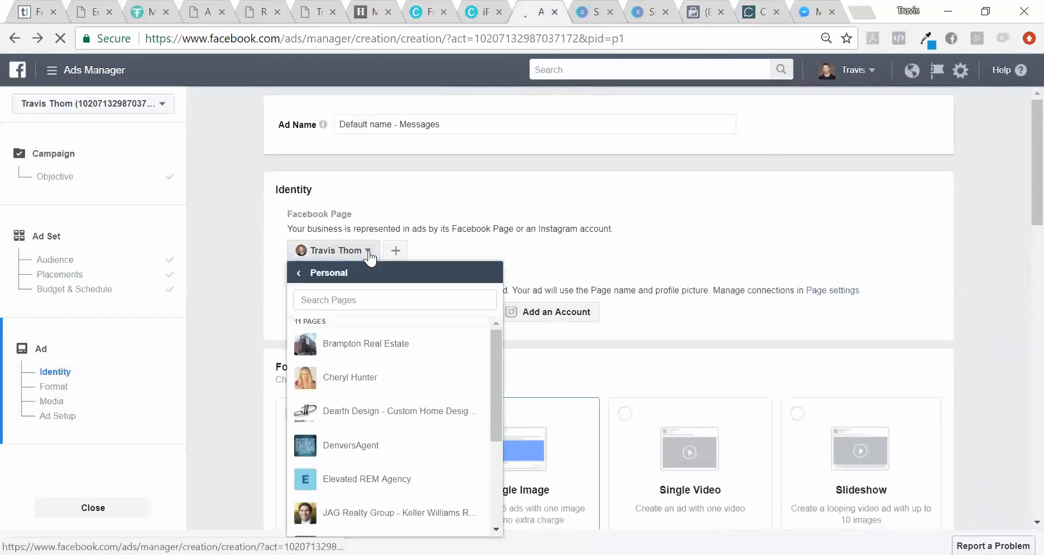
pyautogui.moveTo(497, 357); pyautogui.dragTo(479, 322)
pyautogui.write('s')
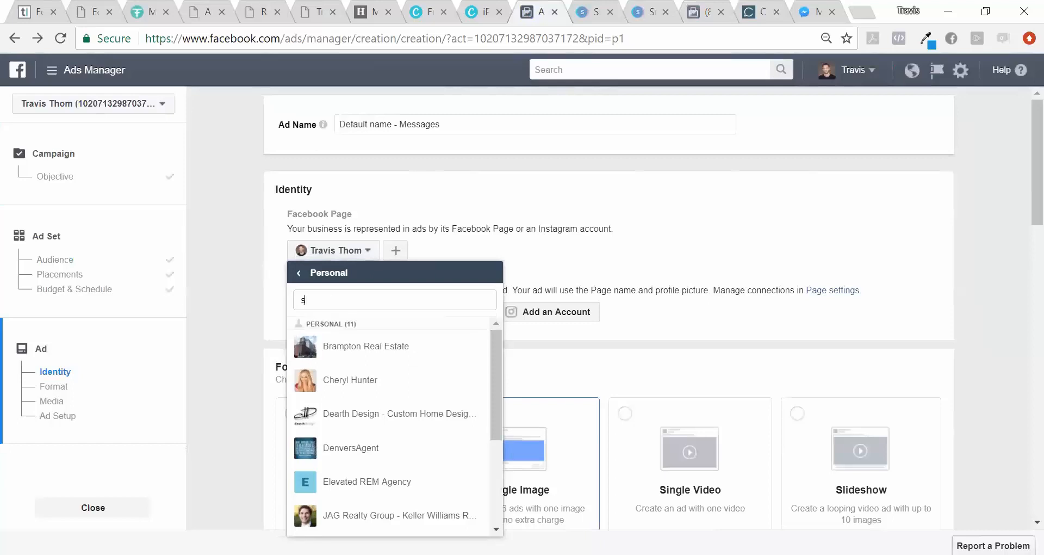
pyautogui.click(301, 273)
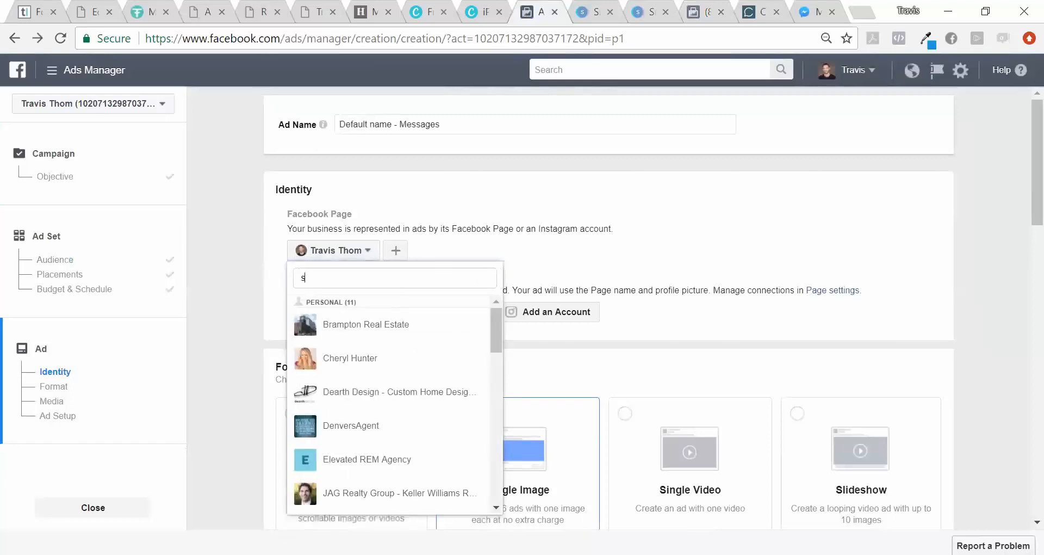
pyautogui.write('scd')
pyautogui.press('BackSpace')
pyautogui.press('BackSpace')
pyautogui.press('BackSpace')
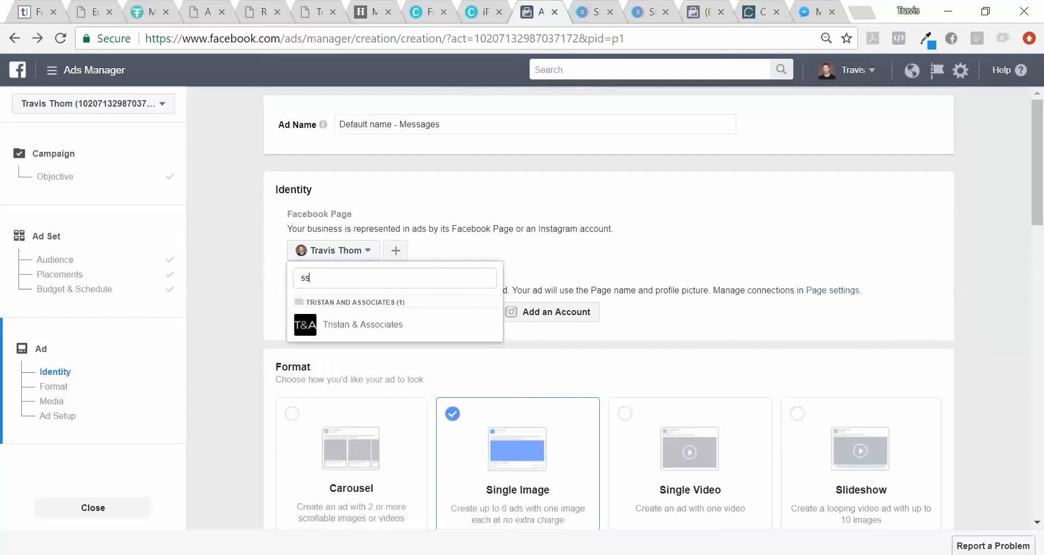
pyautogui.write('d')
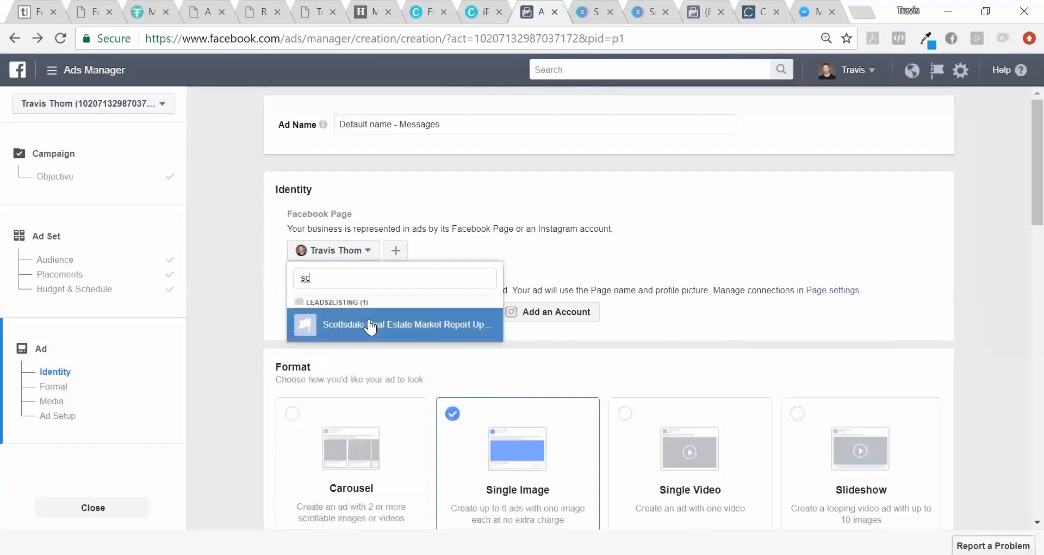
pyautogui.click(369, 321)
# Enter the ad headline "Get Local Real Estate Market Updates Delivered By A Bot", correcting its spelling.
pyautogui.moveTo(1018, 170); pyautogui.dragTo(1022, 317)
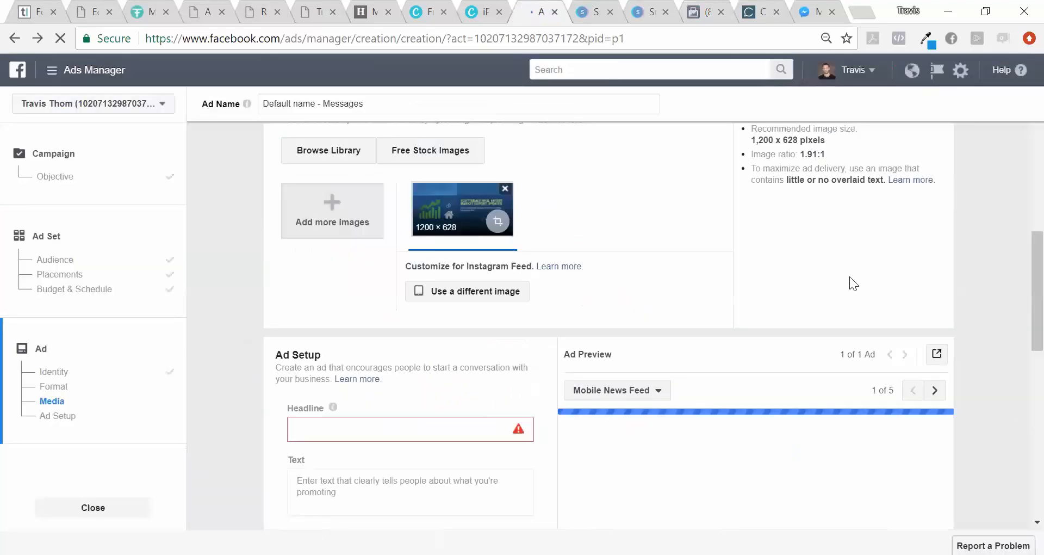
pyautogui.moveTo(1034, 292); pyautogui.dragTo(1033, 325)
pyautogui.scroll(-3, 1018, 331)
pyautogui.scroll(1, 1018, 331)
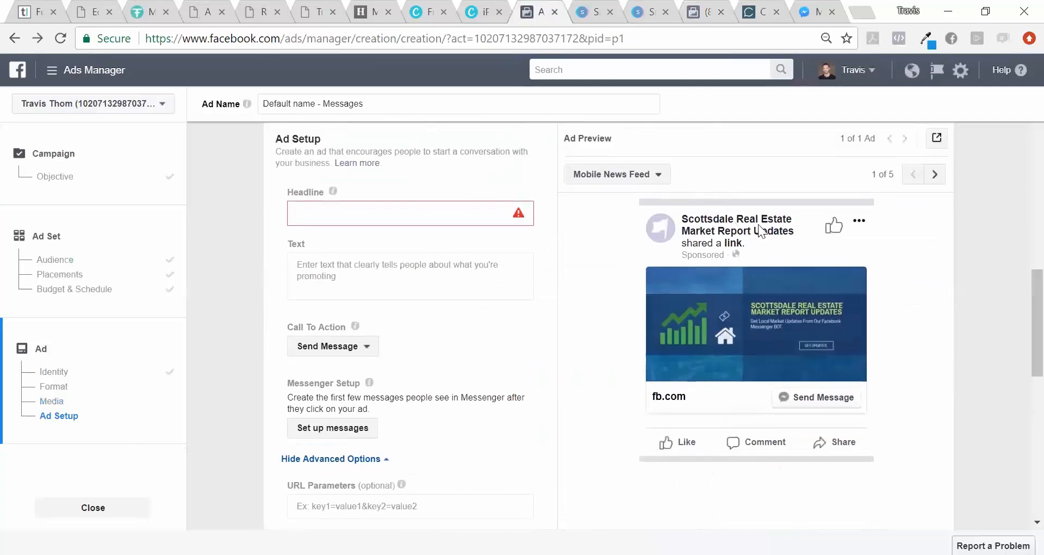
pyautogui.click(446, 212)
pyautogui.write('Get Loc')
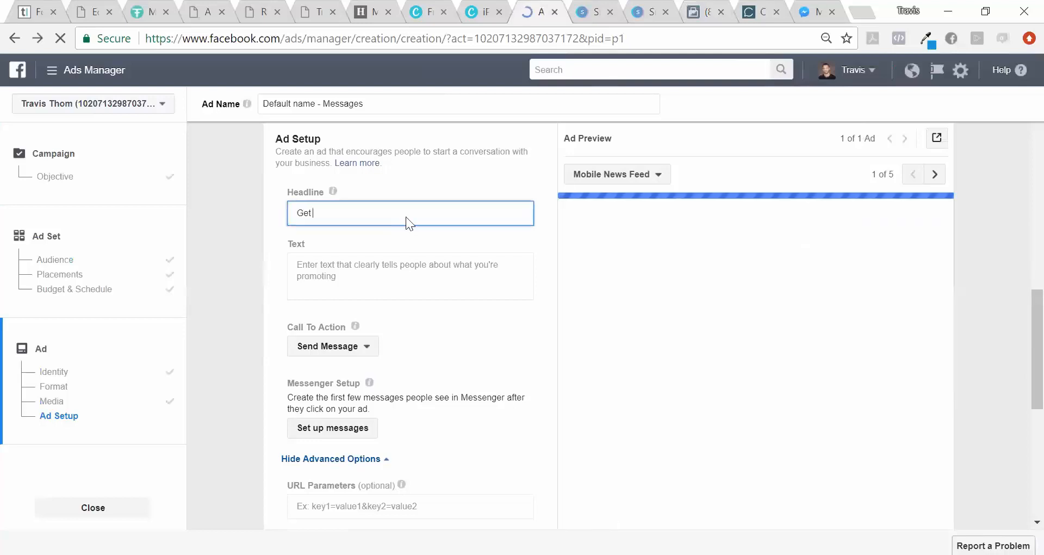
pyautogui.write('al real')
pyautogui.press('BackSpace')
pyautogui.press('BackSpace')
pyautogui.press('BackSpace')
pyautogui.press('BackSpace')
pyautogui.press('BackSpace')
pyautogui.write('Real E')
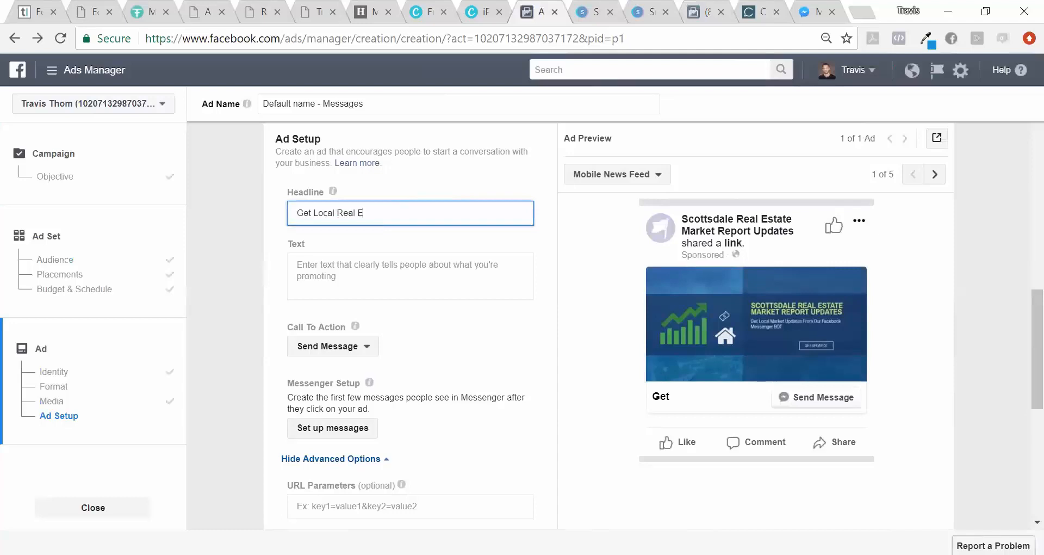
pyautogui.write('state Market')
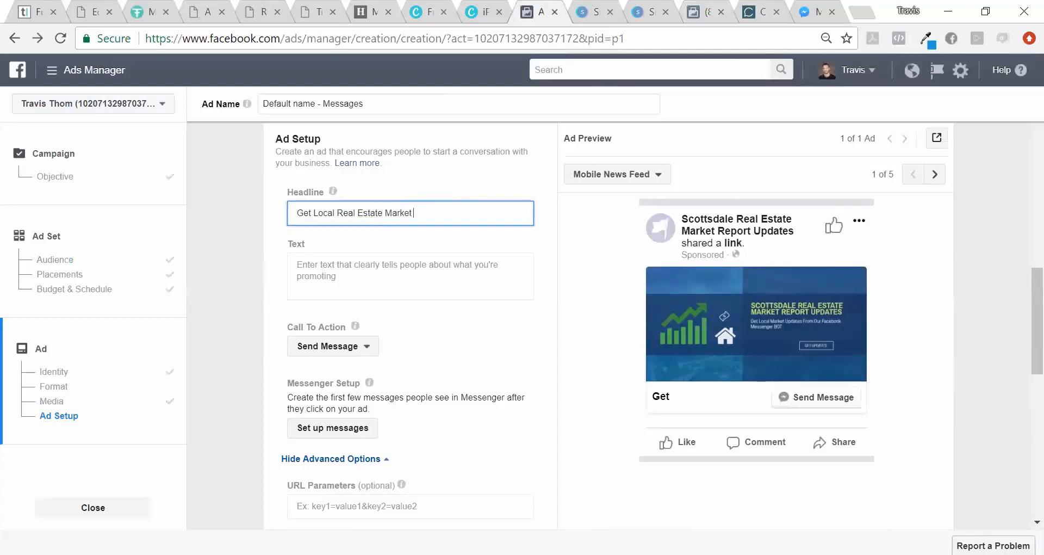
pyautogui.write(' Updates D')
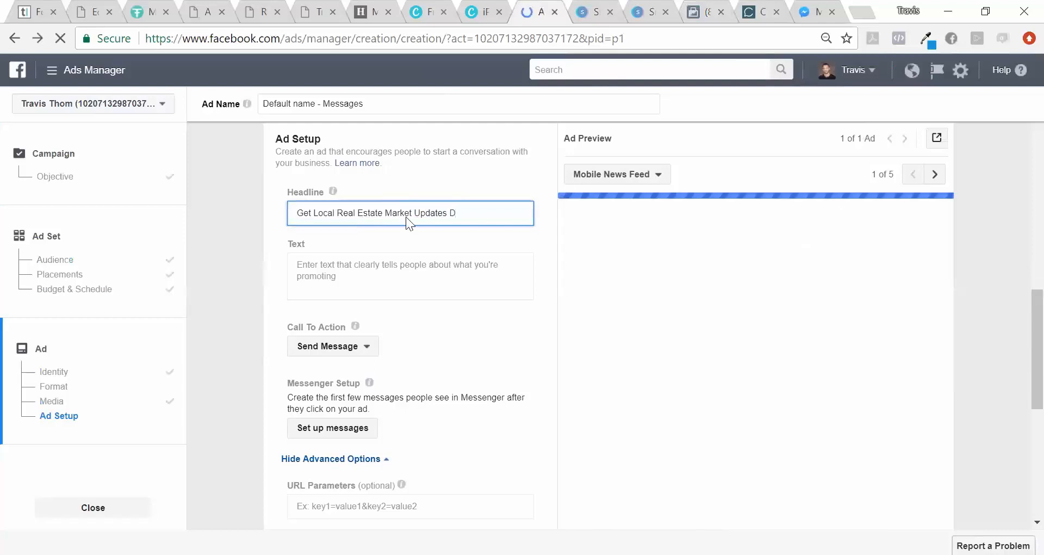
pyautogui.write('eliverd By')
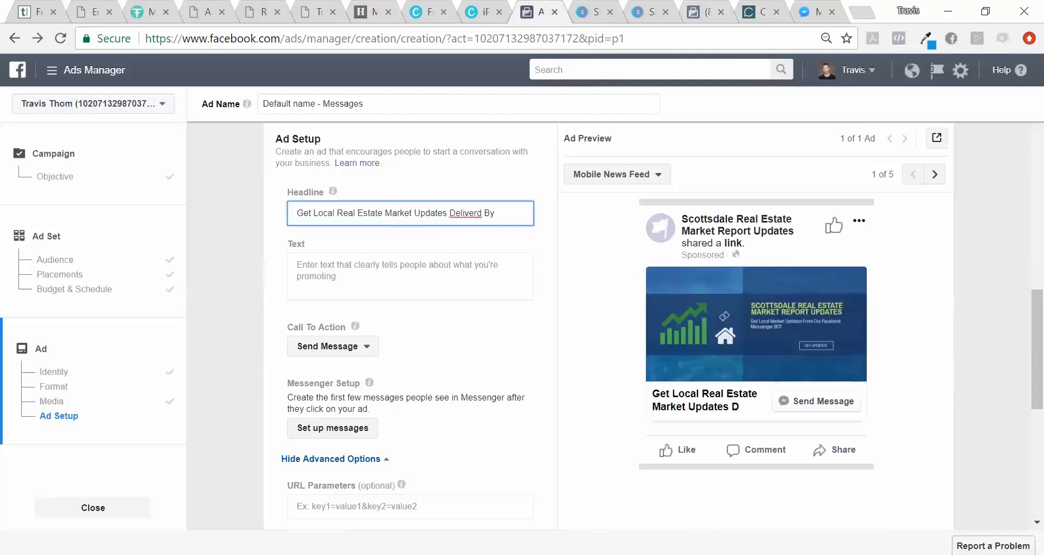
pyautogui.write(' A Bot')
pyautogui.doubleClick(461, 213)
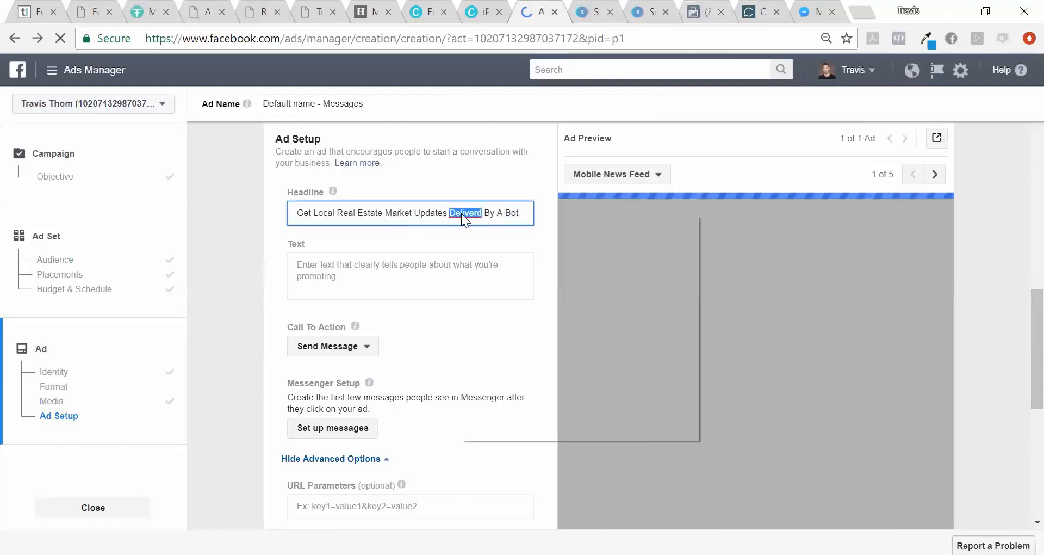
pyautogui.rightClick(461, 213)
pyautogui.click(493, 263)
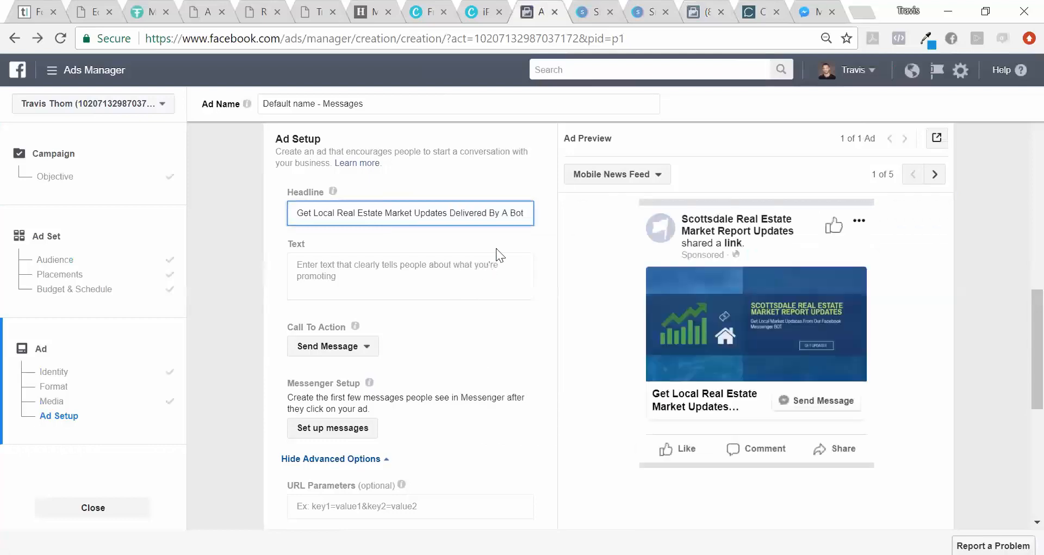
pyautogui.click(496, 248)
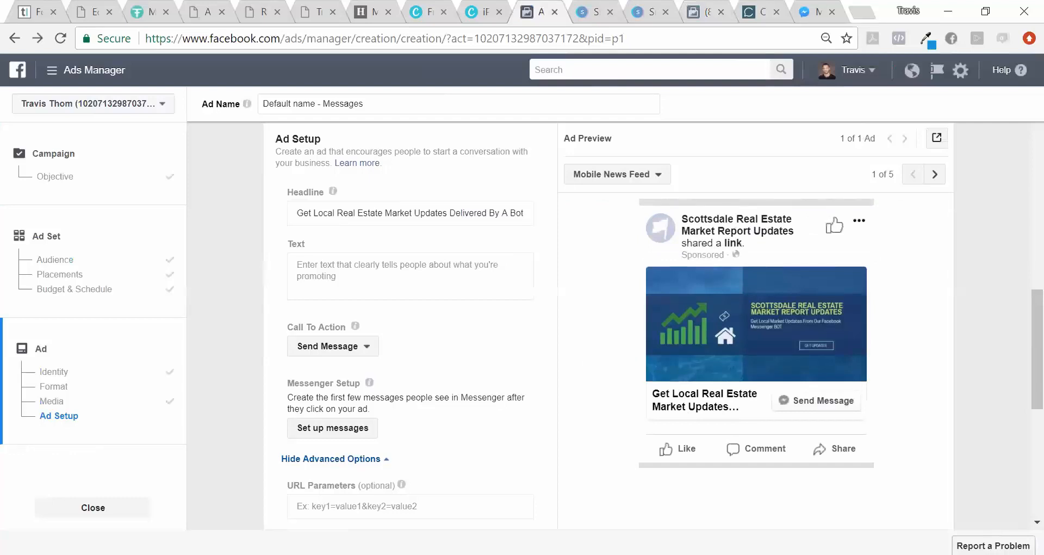
# Shorten the ad headline to "Real Estate Updates Delivered By A Bot".
pyautogui.moveTo(339, 213); pyautogui.dragTo(240, 212)
pyautogui.press('BackSpace')
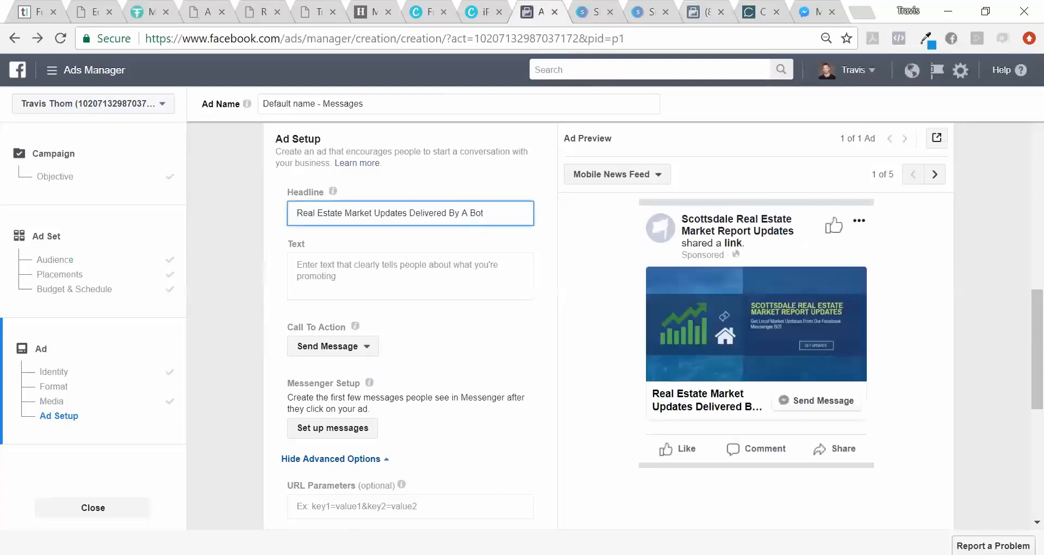
pyautogui.moveTo(374, 212); pyautogui.dragTo(342, 213)
pyautogui.press('BackSpace')
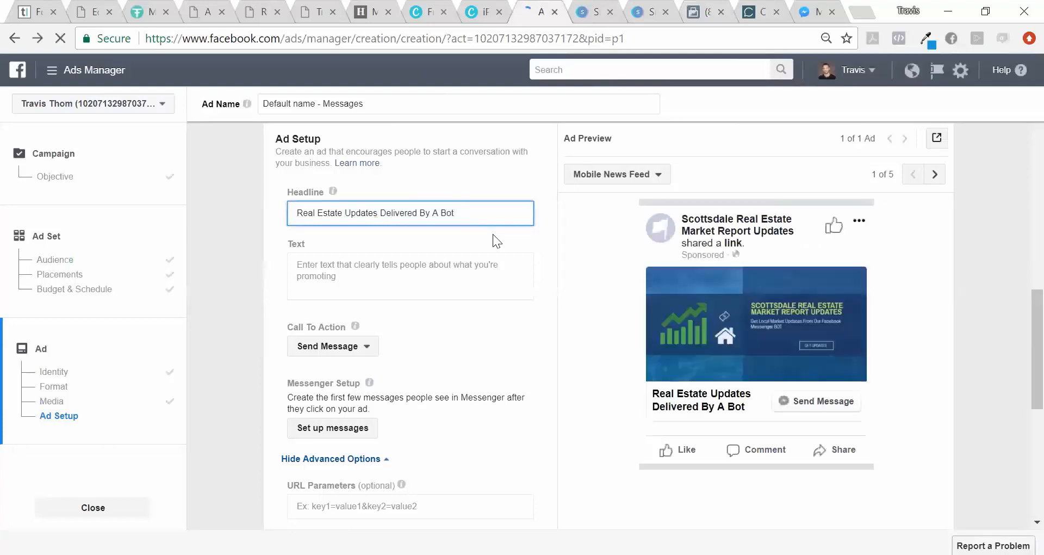
# Reword the ad headline to "Real Estate Updates Sent To Your Messenger".
pyautogui.click(493, 234)
pyautogui.click(377, 213)
pyautogui.moveTo(379, 214); pyautogui.dragTo(454, 213)
pyautogui.press('BackSpace')
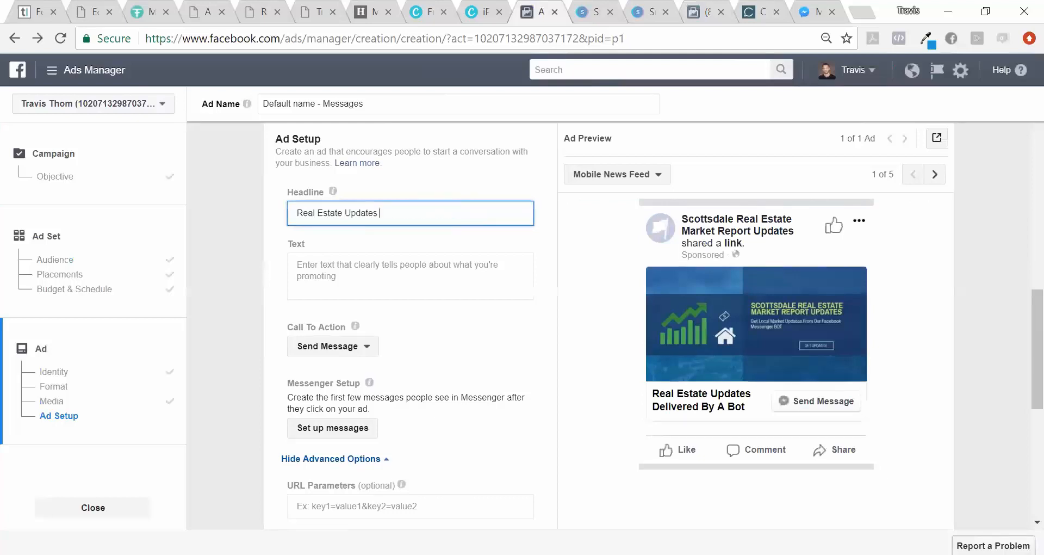
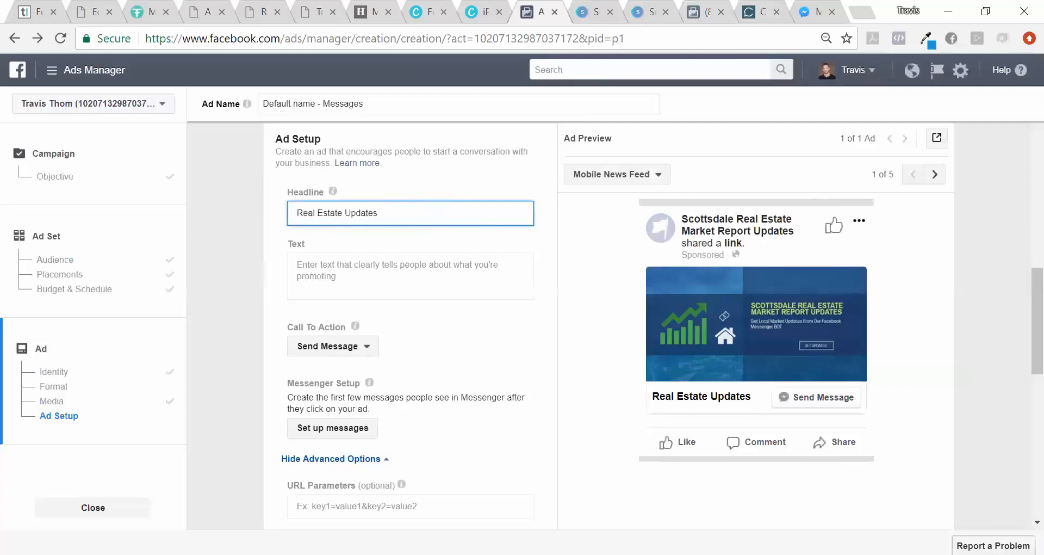
pyautogui.click(399, 234)
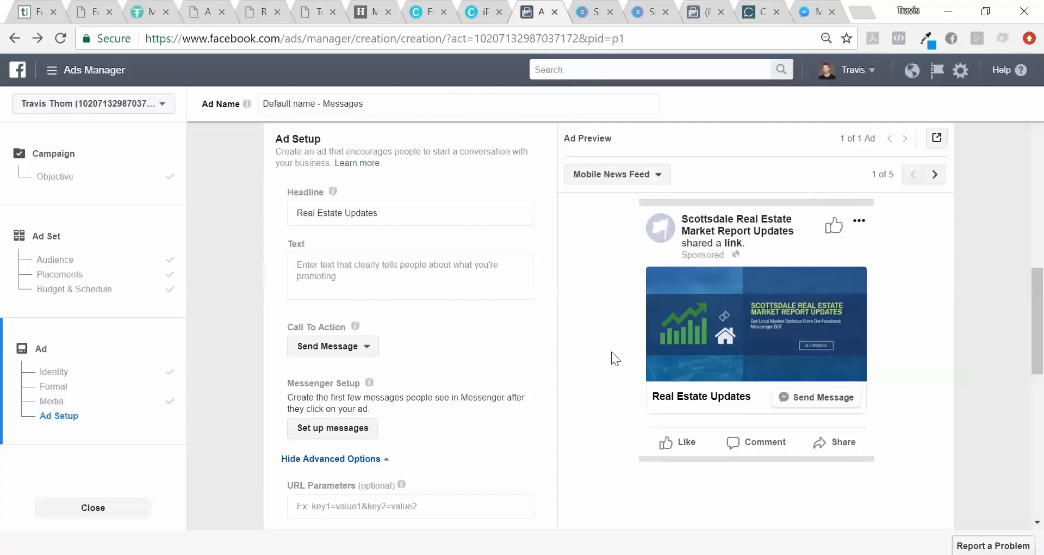
pyautogui.click(380, 213)
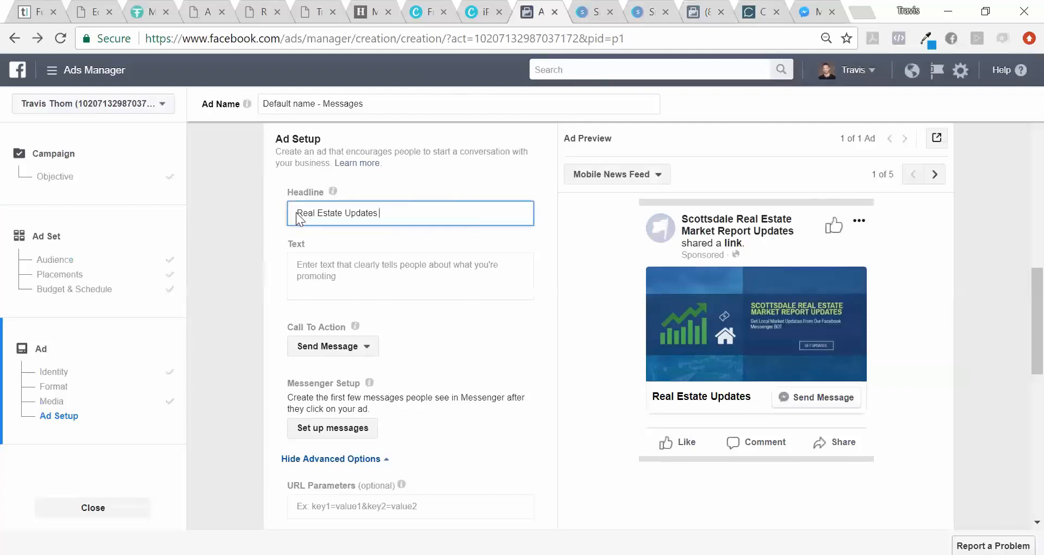
pyautogui.write('Sent To Your Messeg')
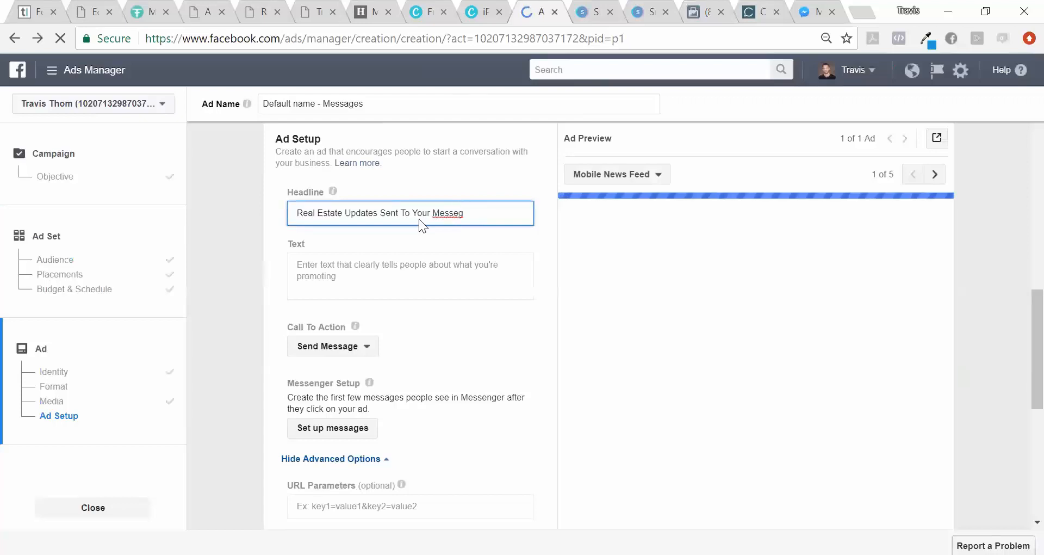
pyautogui.press('BackSpace')
pyautogui.write('enger')
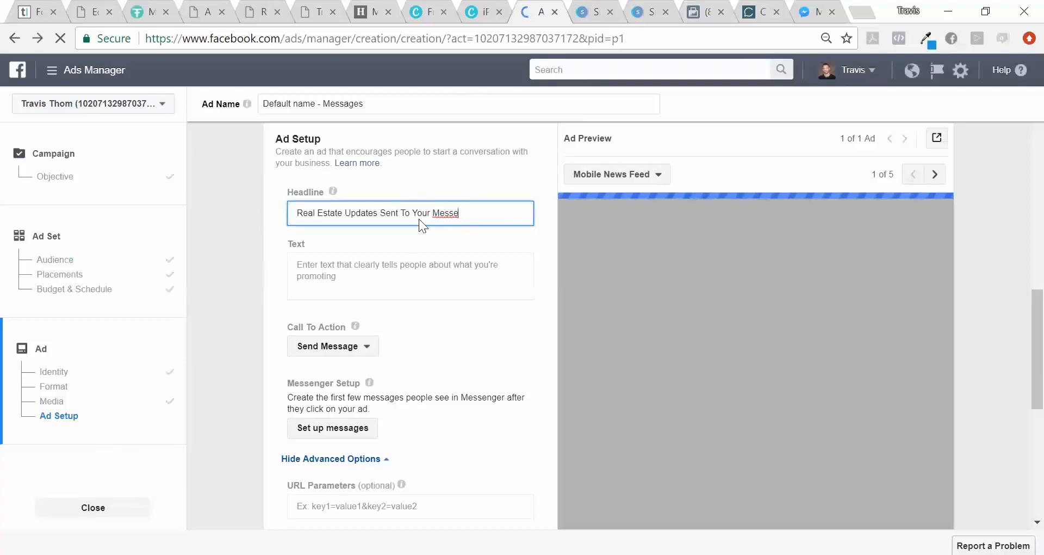
pyautogui.click(418, 238)
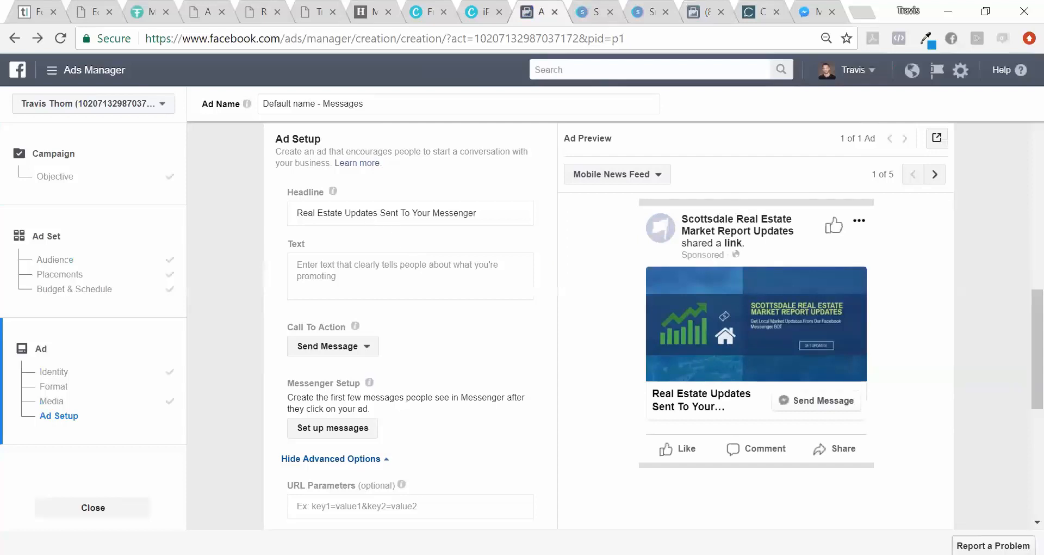
# Replace "Real Estate" with "Market" so the ad headline reads "Market Updates Sent To Your Messenger".
pyautogui.moveTo(345, 213); pyautogui.dragTo(295, 212)
pyautogui.write('Market')
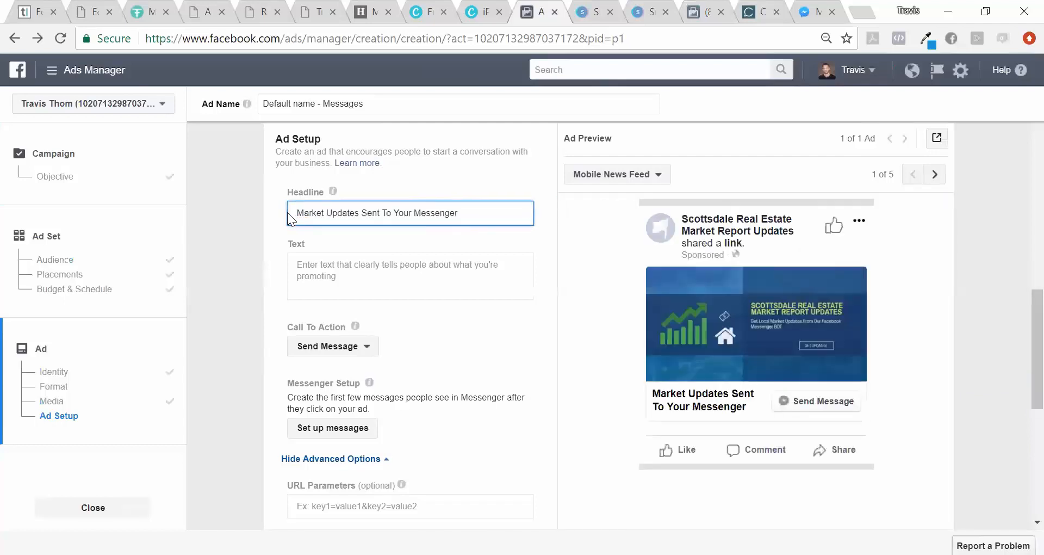
pyautogui.click(405, 242)
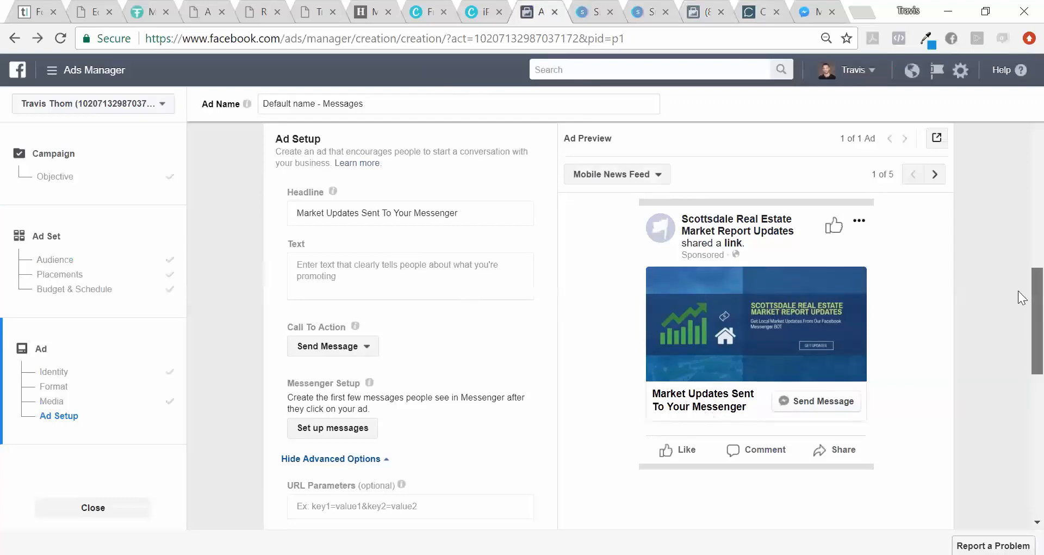
# Enter the opening sentence of the ad text: "Get updated monthly by your personal Facebook Messenger BOT.".
pyautogui.scroll(-1, 1022, 299)
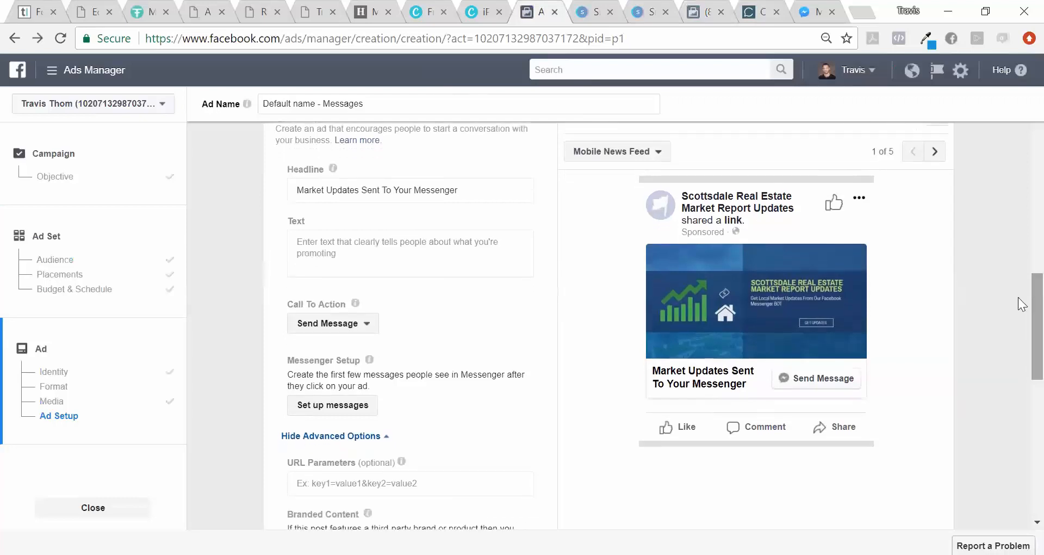
pyautogui.click(511, 242)
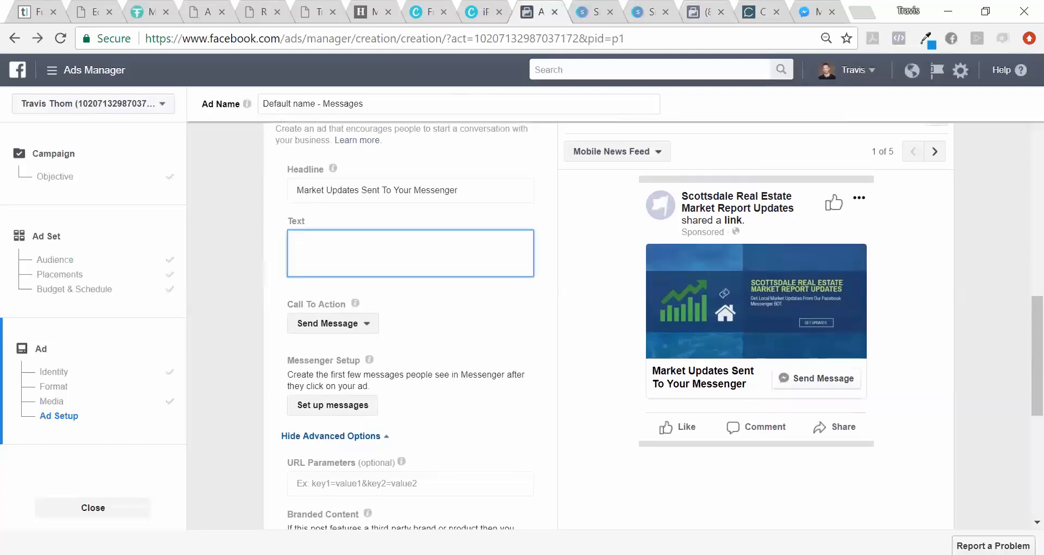
pyautogui.write('Get upda')
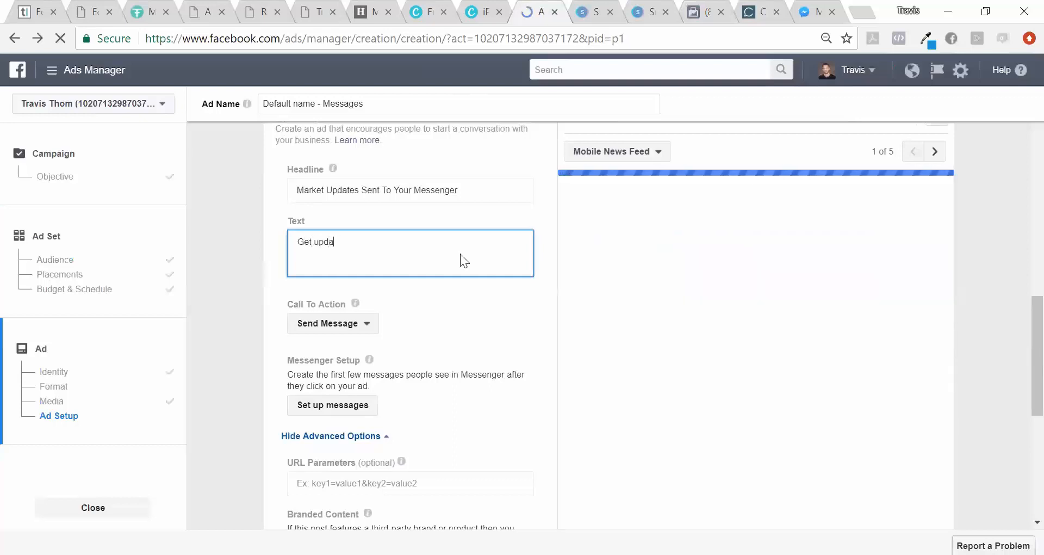
pyautogui.write('ted monthl')
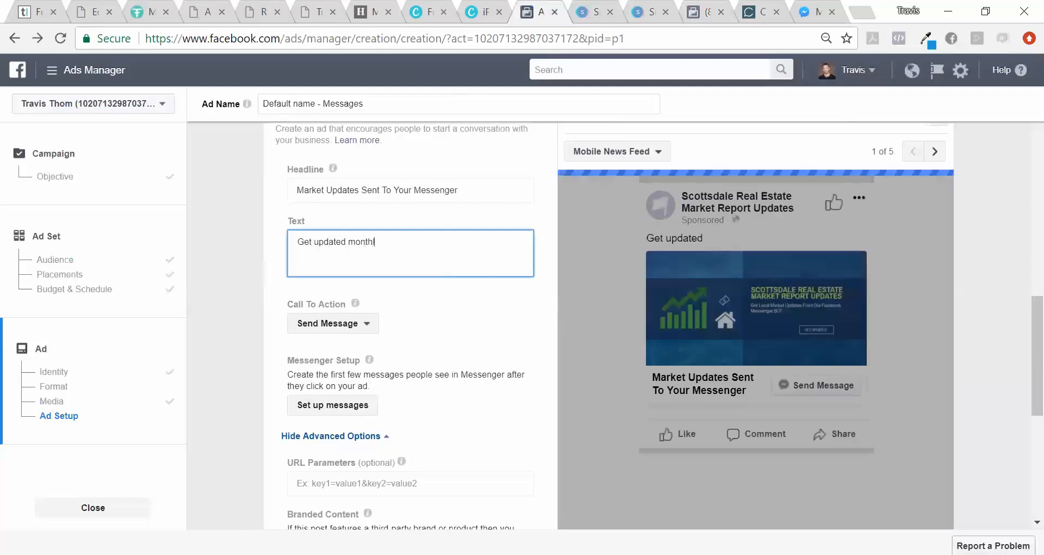
pyautogui.write('y by y')
pyautogui.write('our')
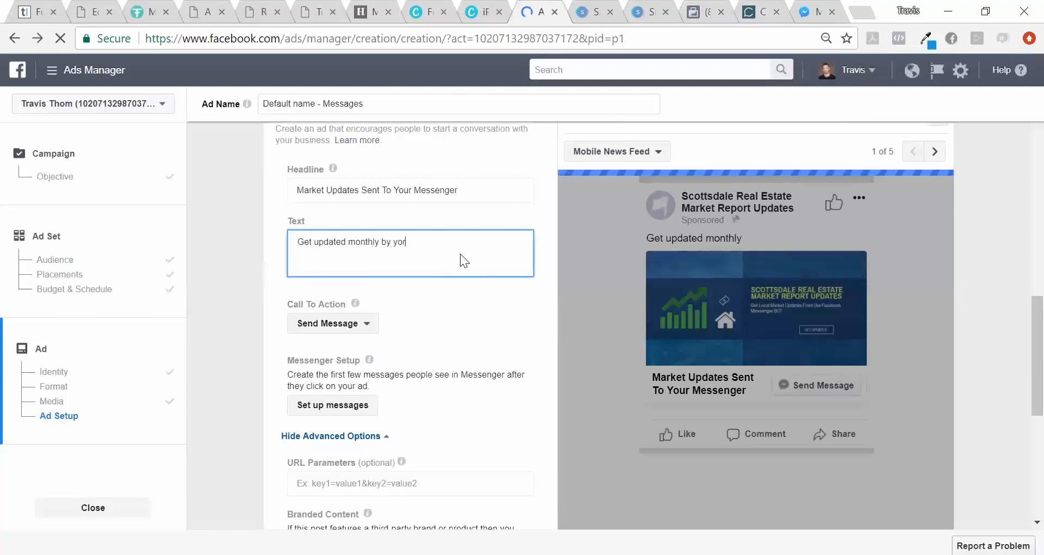
pyautogui.write(' personal ')
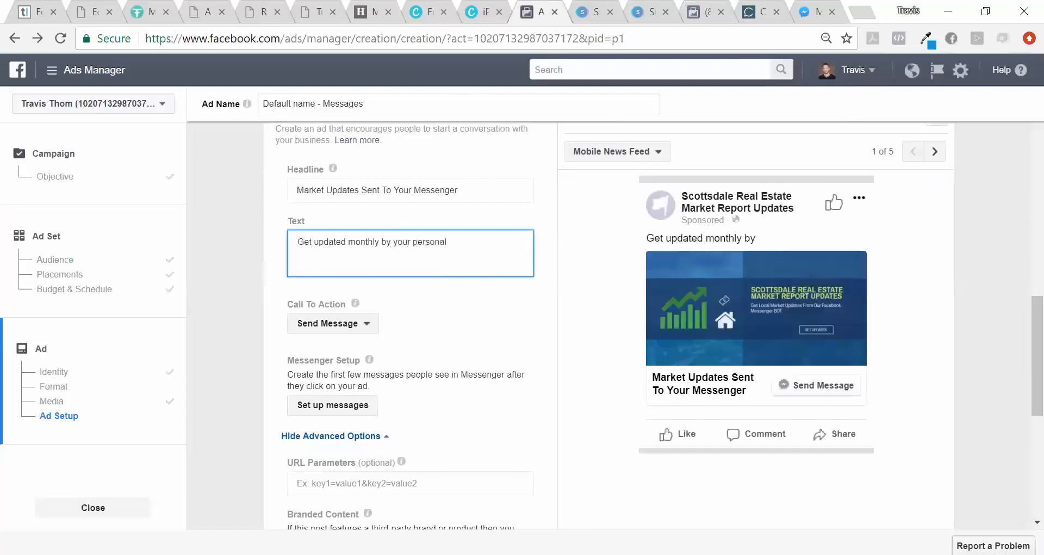
pyautogui.write('Facebookk')
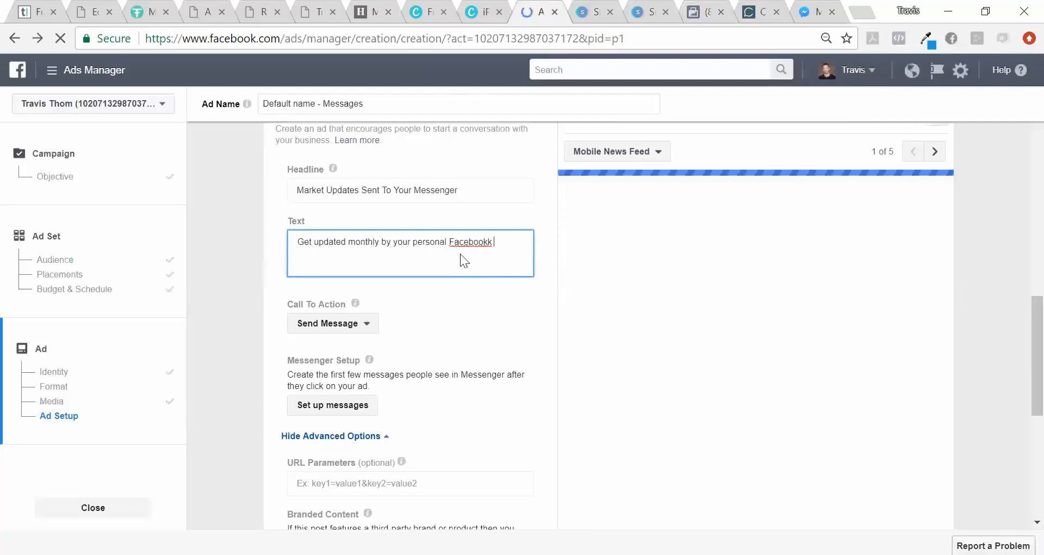
pyautogui.press('BackSpace')
pyautogui.write('Messenger BO')
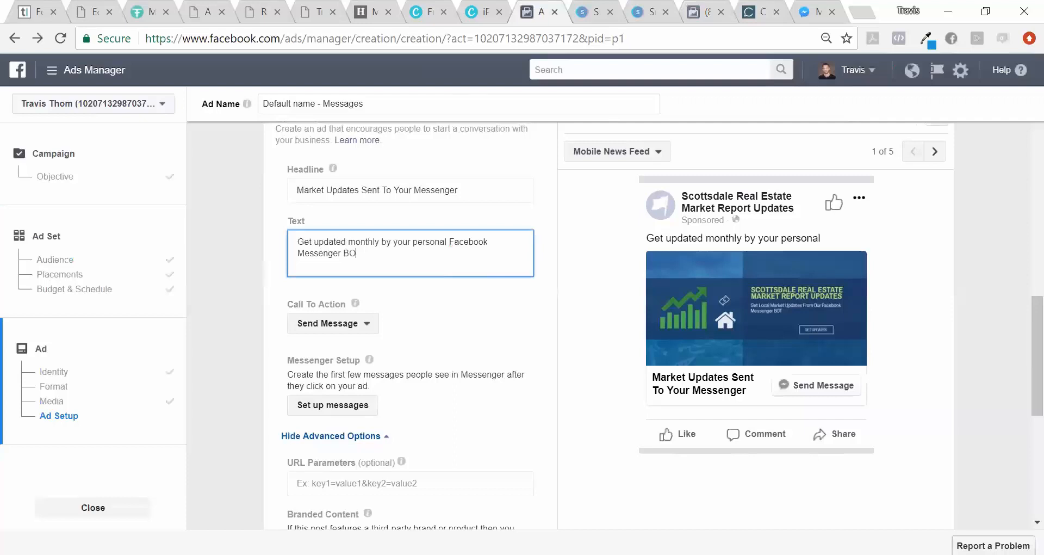
pyautogui.write('T')
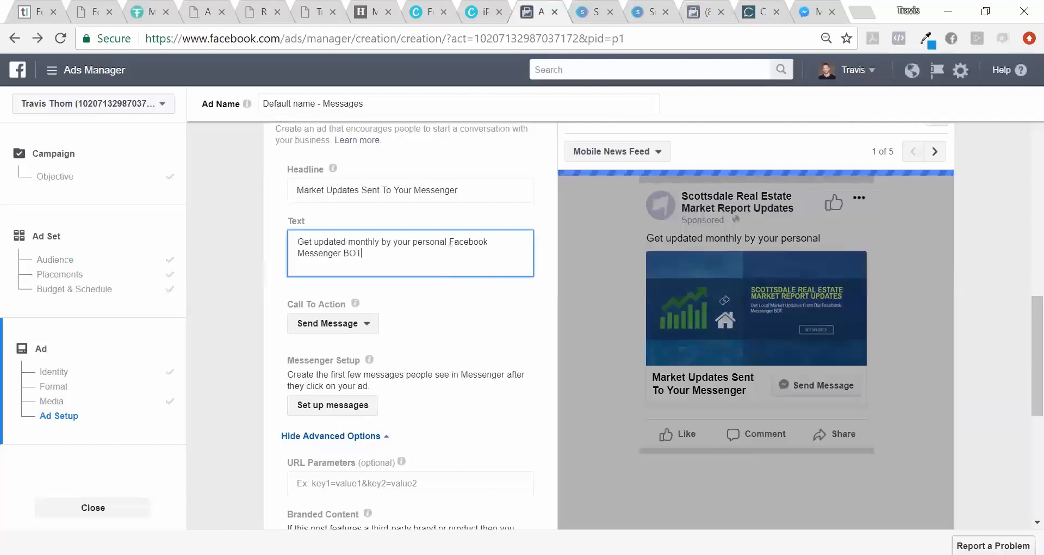
pyautogui.write('.')
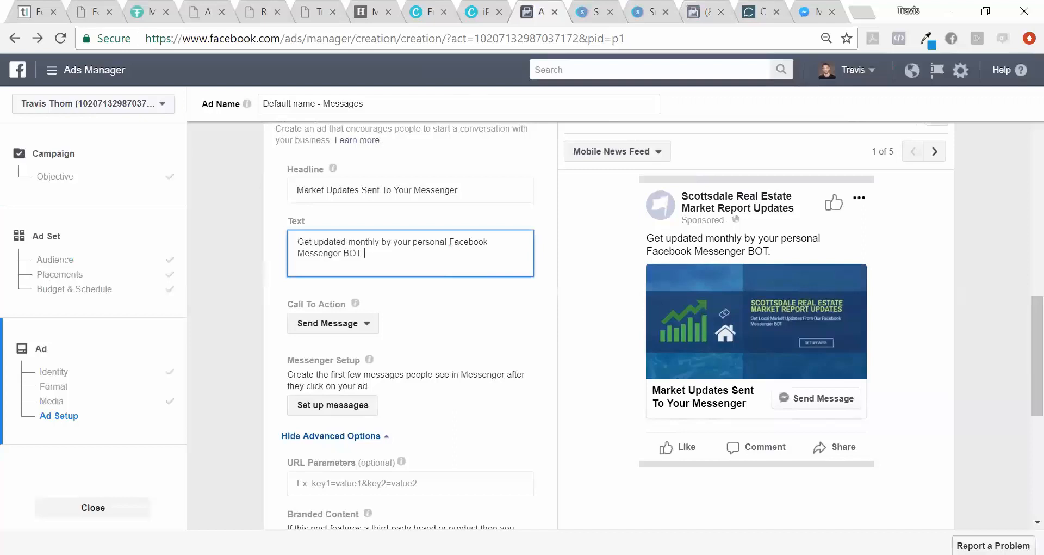
# Add "Each month get updates on how the Real Estate market is performing." to the ad text, correcting its spelling.
pyautogui.write('Each d')
pyautogui.press('BackSpace')
pyautogui.write('month')
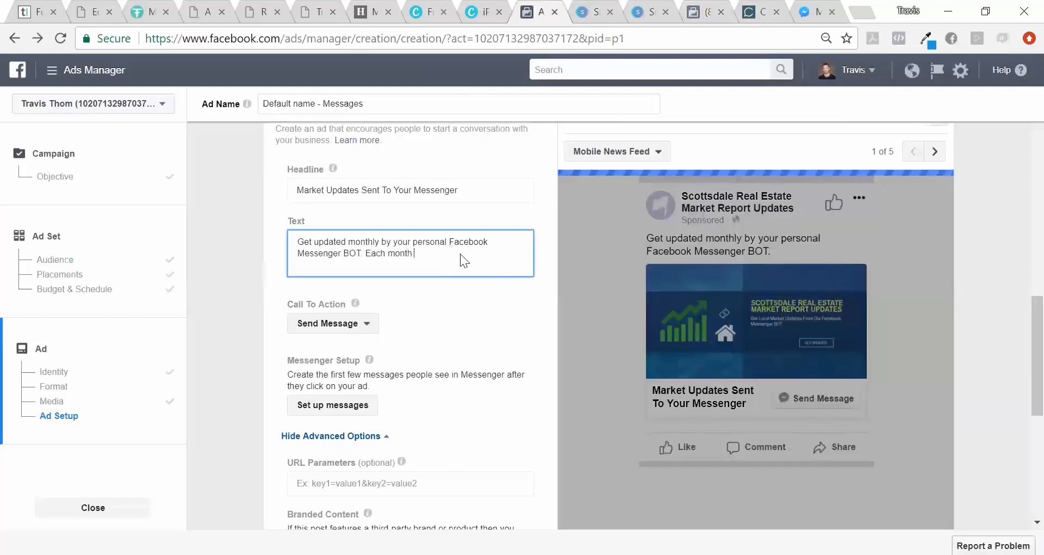
pyautogui.write(' get updates')
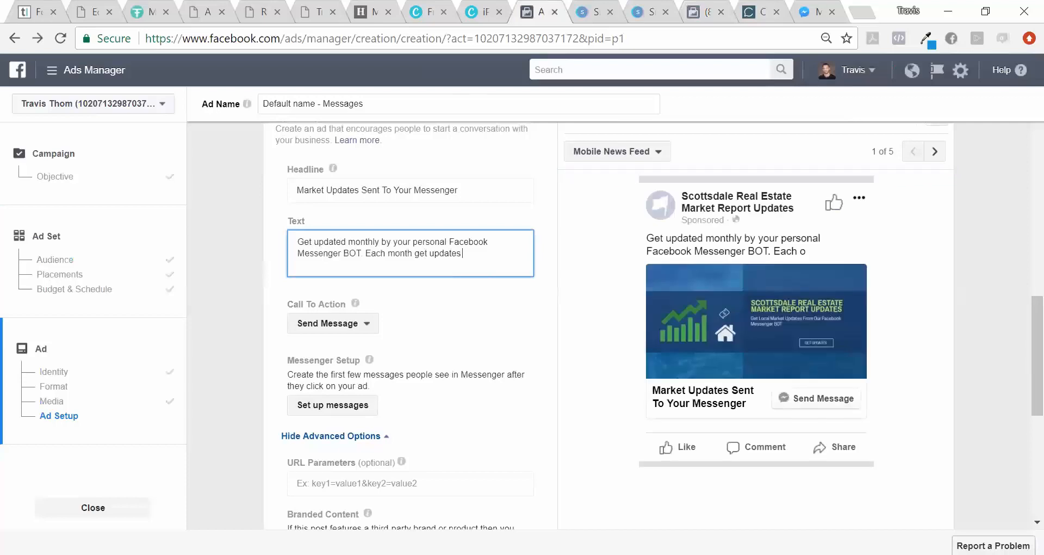
pyautogui.write(' on how the')
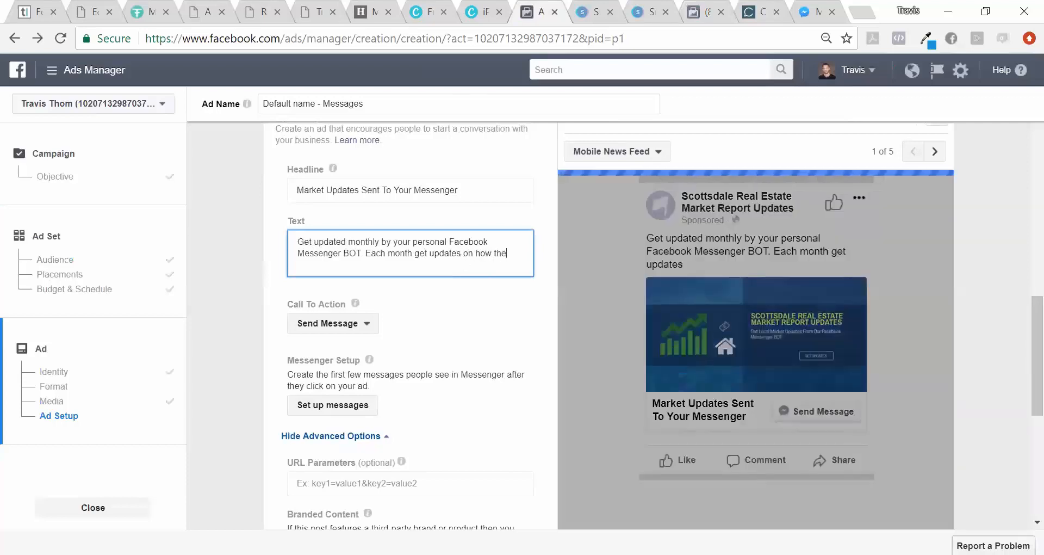
pyautogui.write(' Real Estaet')
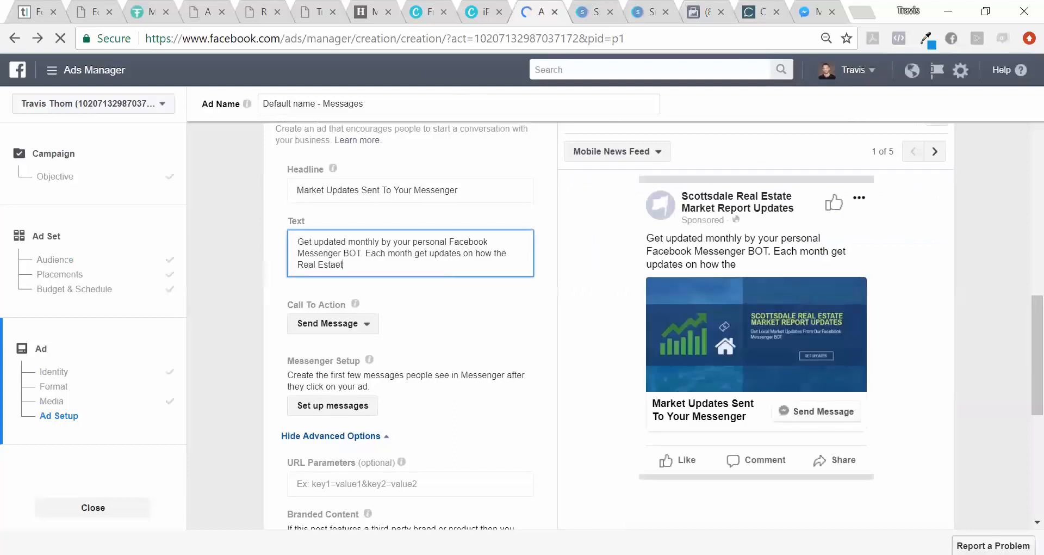
pyautogui.press('BackSpace')
pyautogui.press('BackSpace')
pyautogui.write('te market is p')
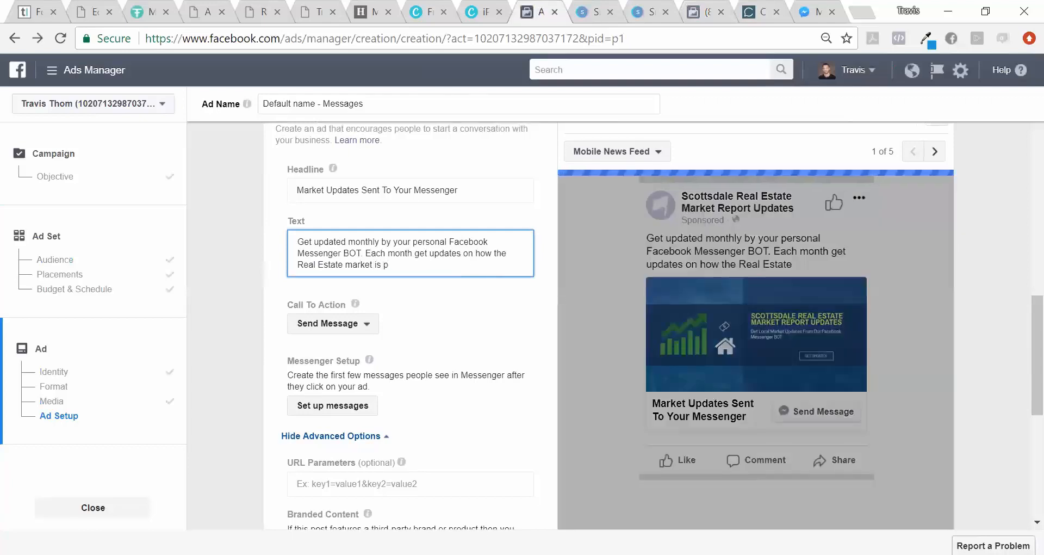
pyautogui.write('erfoming')
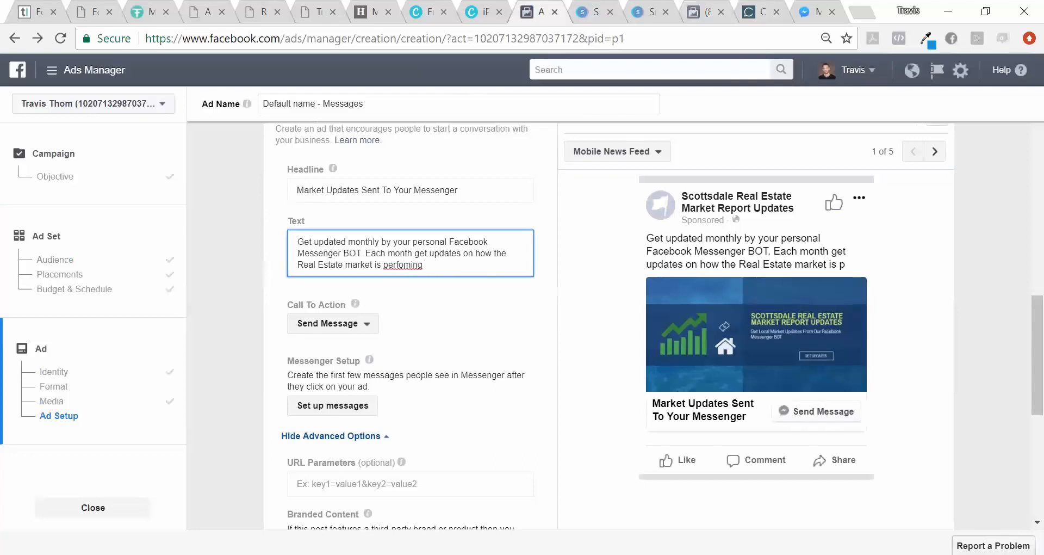
pyautogui.rightClick(420, 257)
pyautogui.rightClick(421, 219)
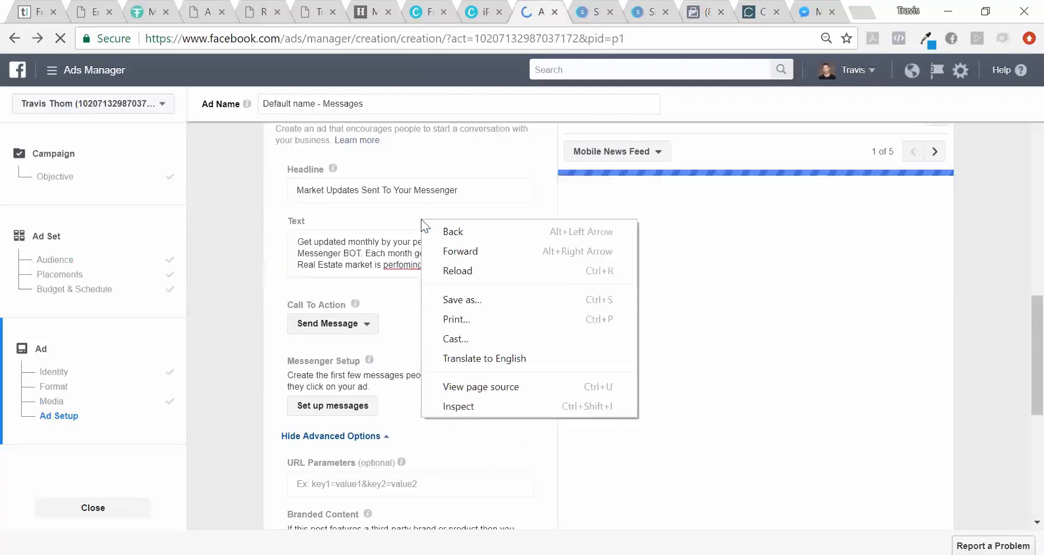
pyautogui.click(405, 267)
pyautogui.rightClick(406, 265)
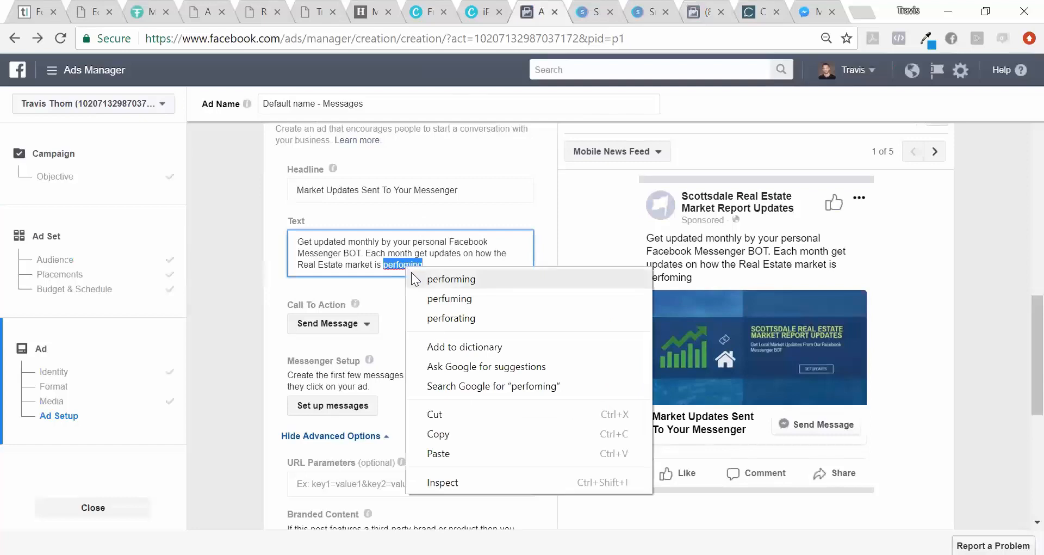
pyautogui.click(413, 274)
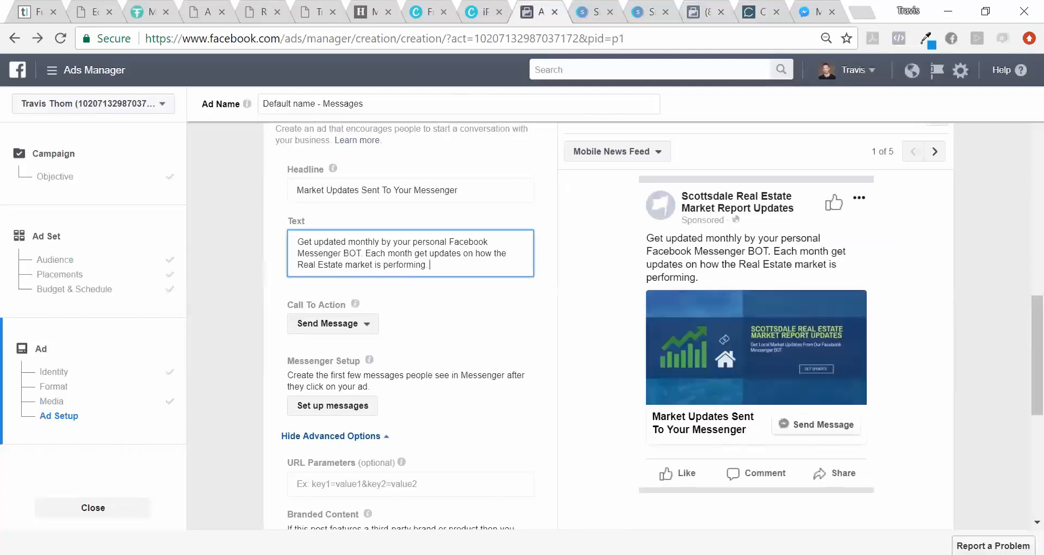
# Extend the ad text's last sentence with ", homes that just hit the market, open houses and local trends and values.".
pyautogui.press('BackSpace')
pyautogui.write(', homes that are on th')
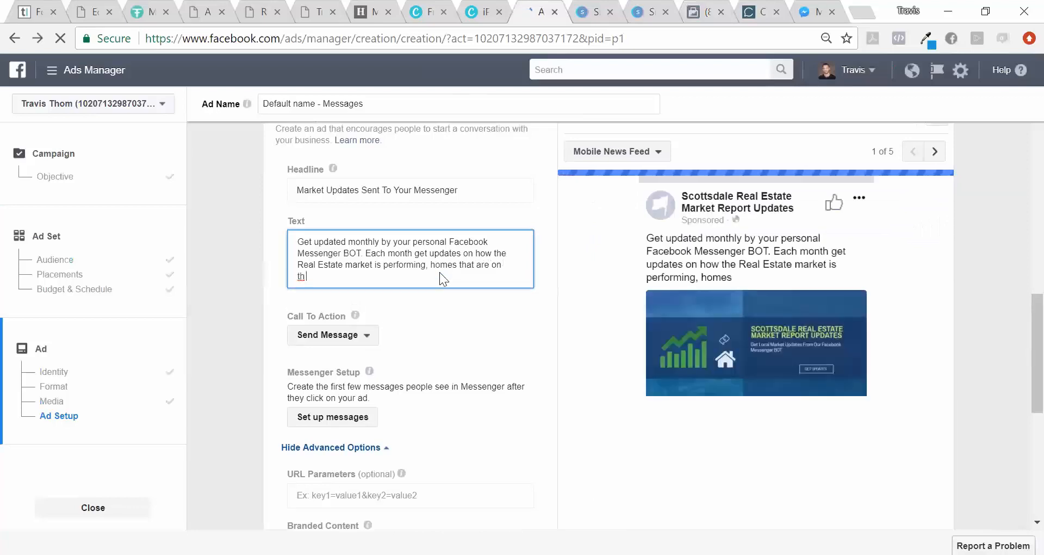
pyautogui.press('BackSpace')
pyautogui.press('BackSpace')
pyautogui.press('BackSpace')
pyautogui.press('BackSpace')
pyautogui.press('BackSpace')
pyautogui.press('BackSpace')
pyautogui.press('BackSpace')
pyautogui.press('BackSpace')
pyautogui.press('BackSpace')
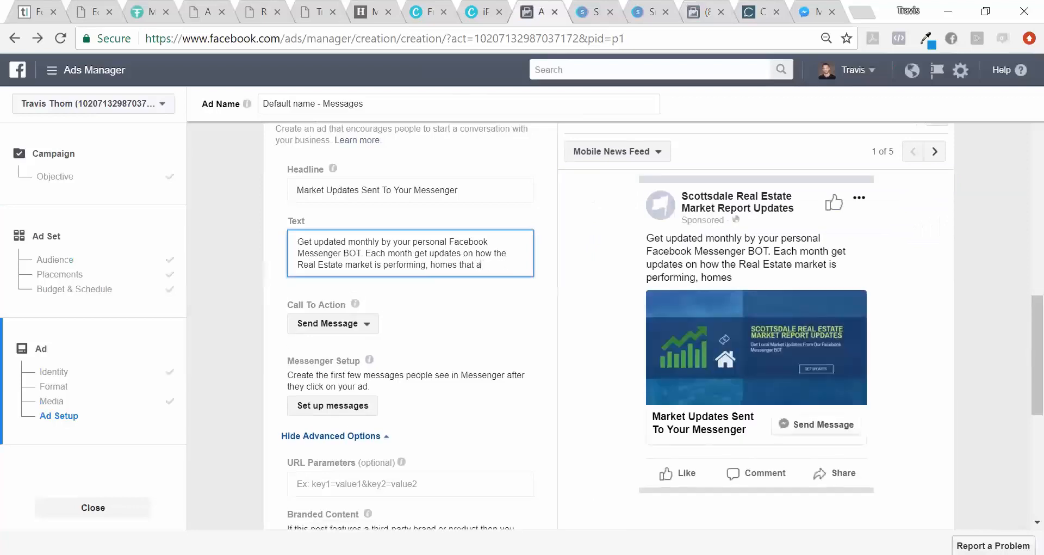
pyautogui.write('just hit the mark')
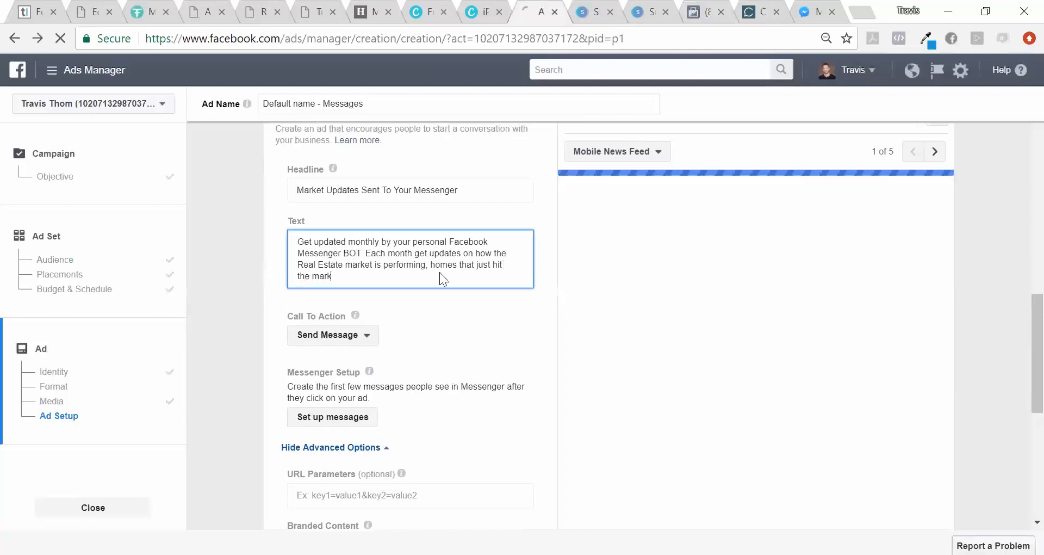
pyautogui.write('et, open hou')
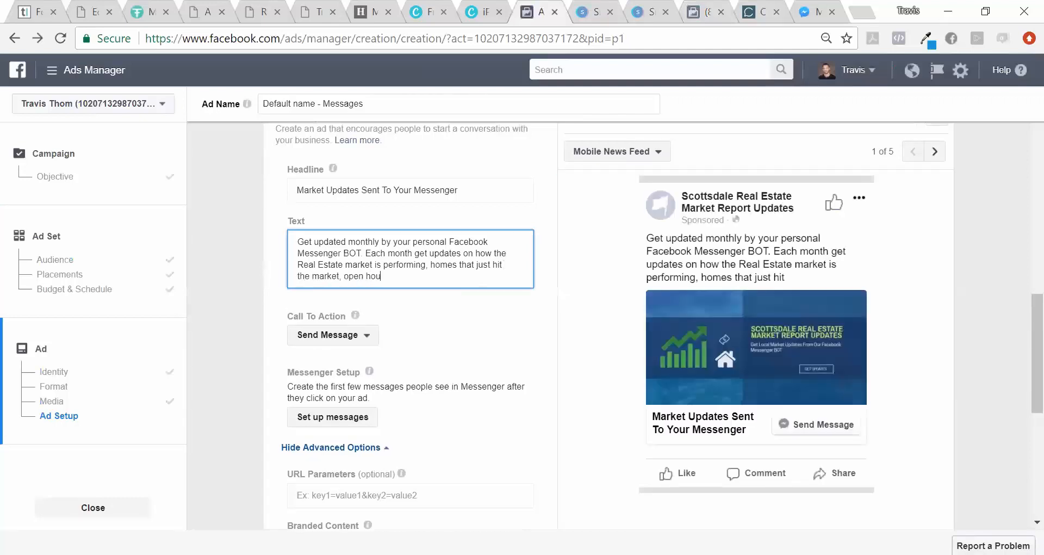
pyautogui.write('ses and')
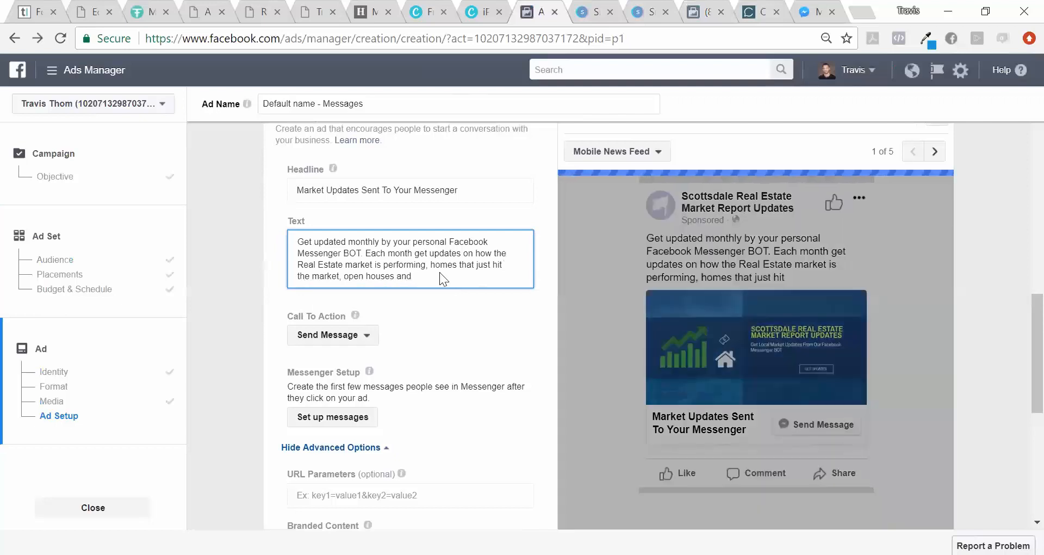
pyautogui.write(' local trends and v')
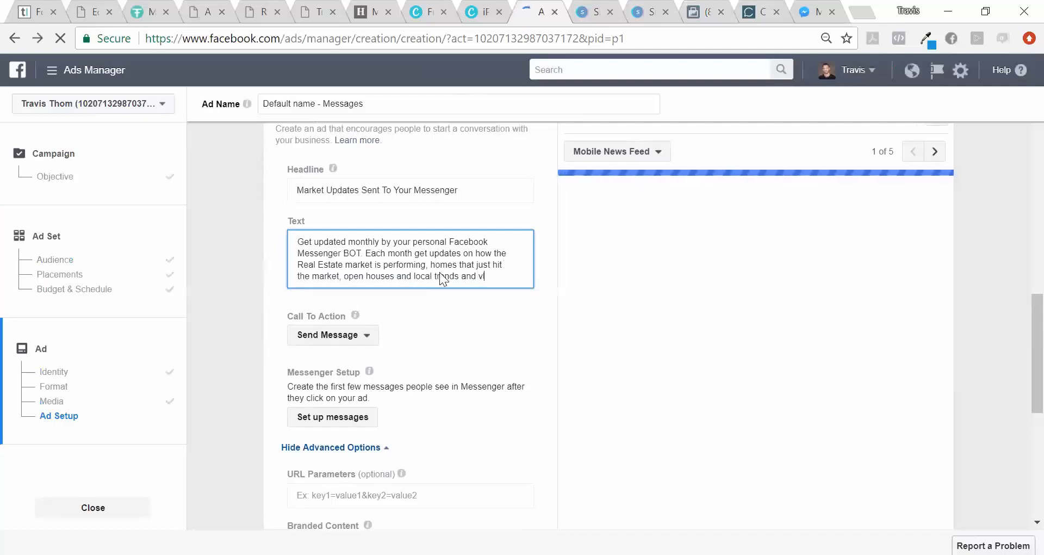
pyautogui.write('alues.')
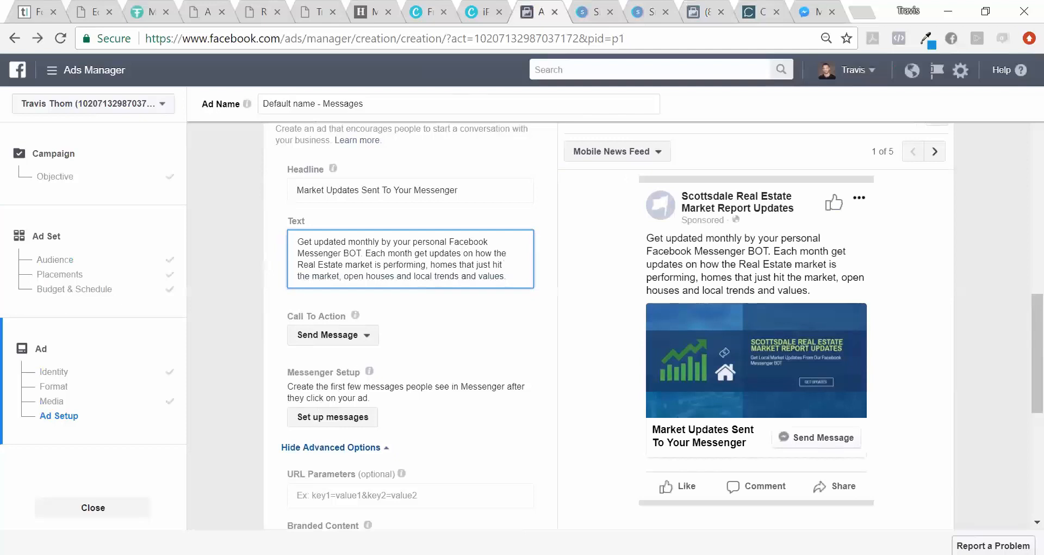
pyautogui.click(551, 288)
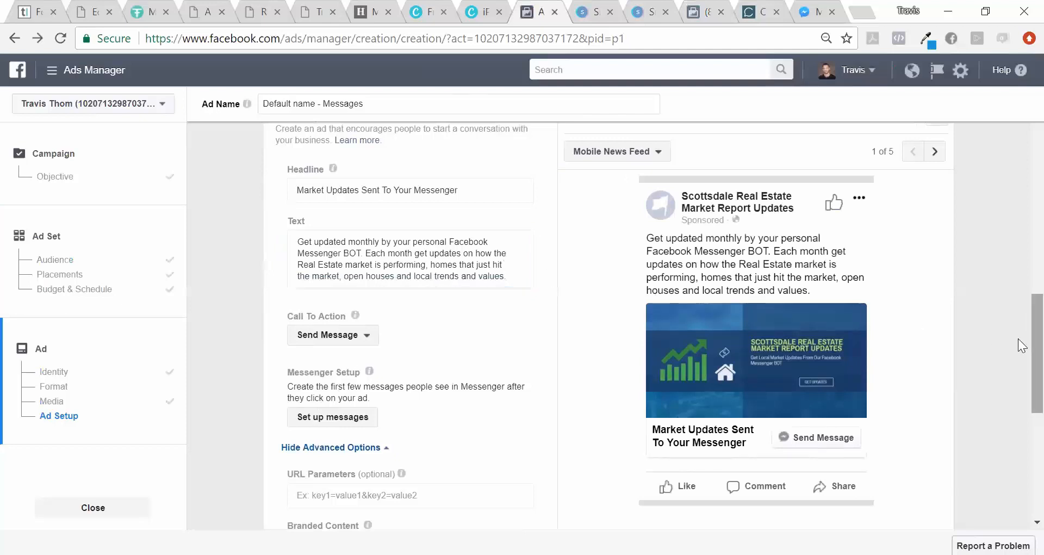
pyautogui.scroll(-1, 1019, 350)
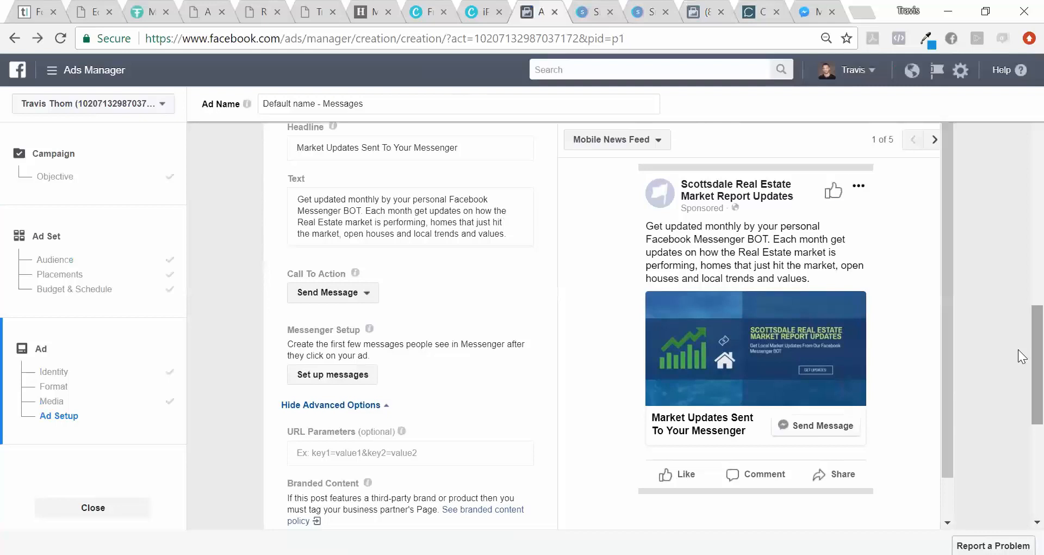
pyautogui.scroll(-1, 1019, 358)
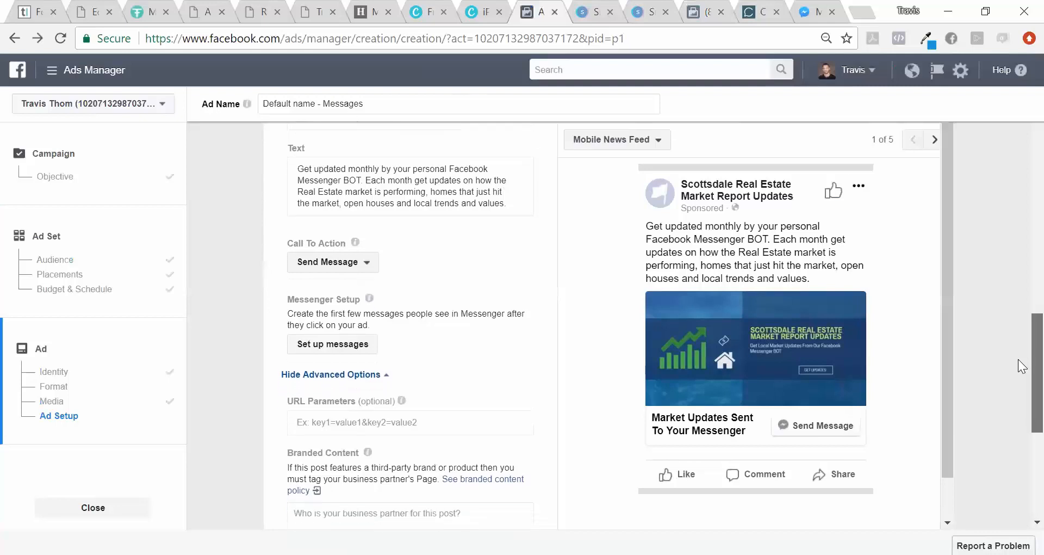